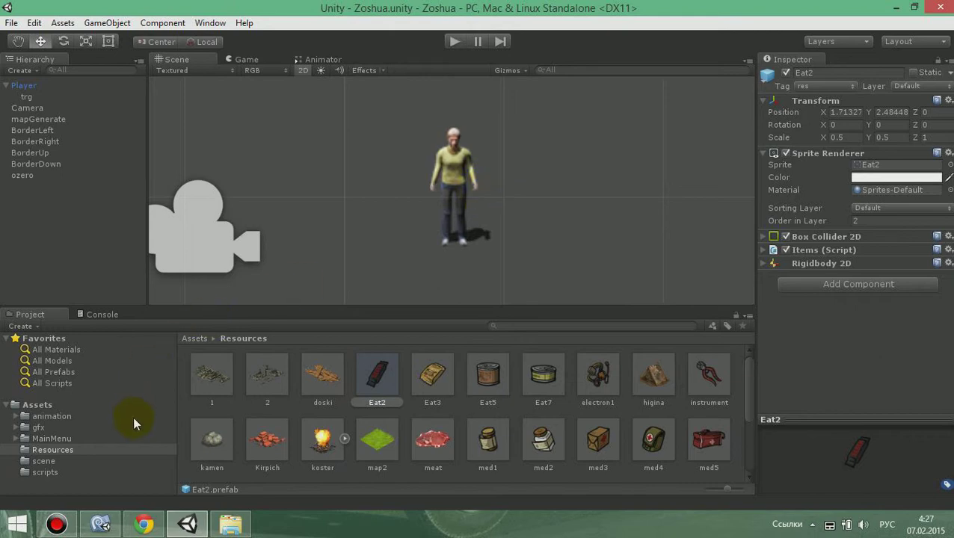
Glance at Inventory.cs, then inspect the Eat7 item prefab in the Resources folder.
{"action": "left_click", "coordinate": [100, 523]}
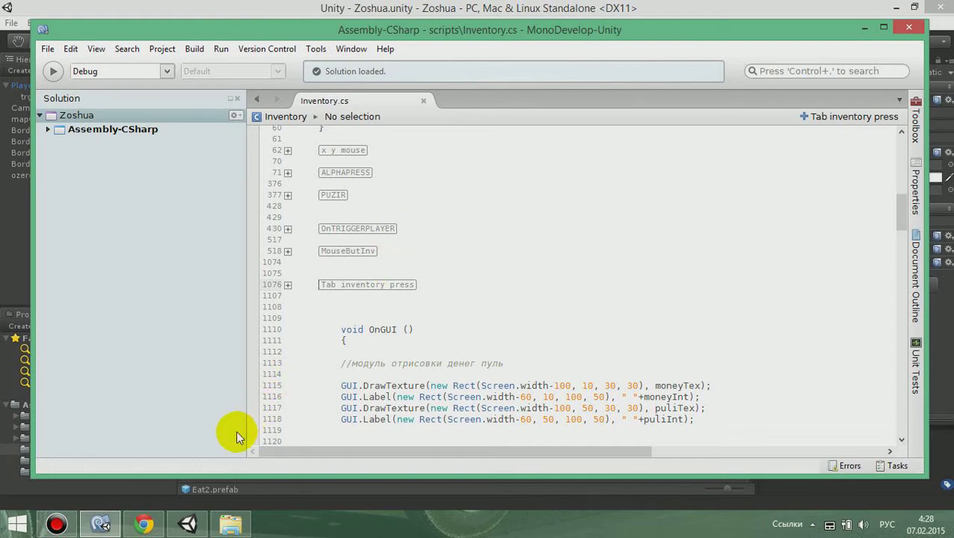
{"action": "left_click", "coordinate": [187, 525]}
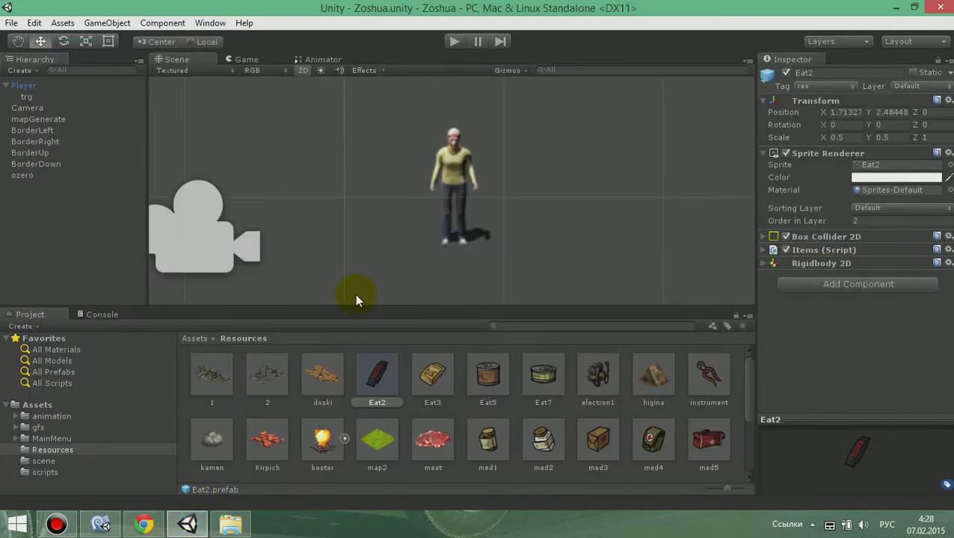
{"action": "left_click", "coordinate": [54, 451]}
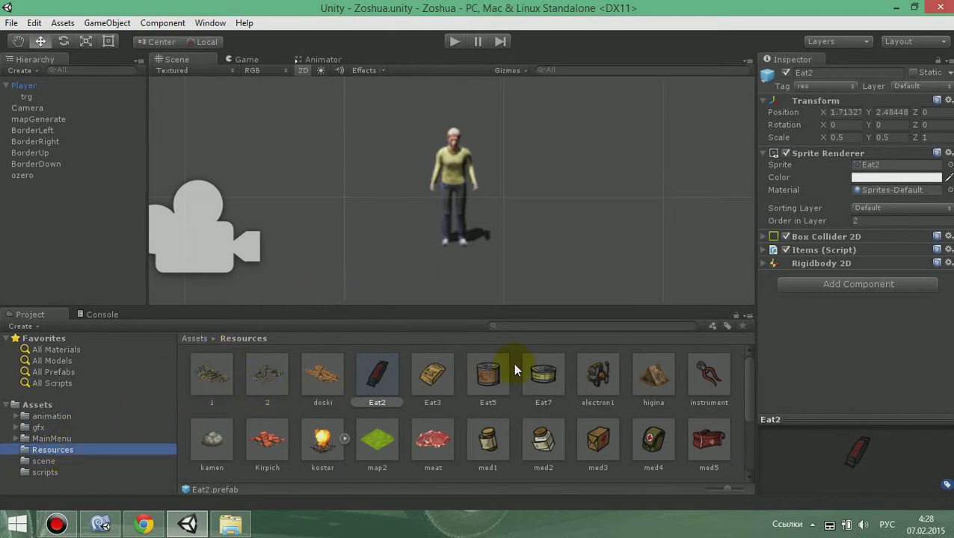
{"action": "left_click", "coordinate": [550, 362]}
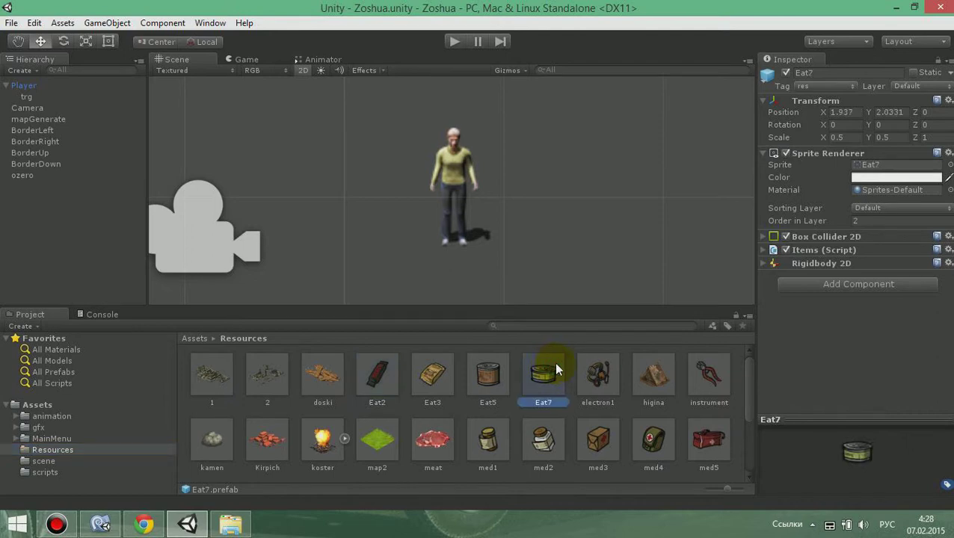
Inspect the player's trg trigger collider, collapse Player, and return to Inventory.cs.
{"action": "left_click_drag", "start_coordinate": [554, 361], "coordinate": [30, 94]}
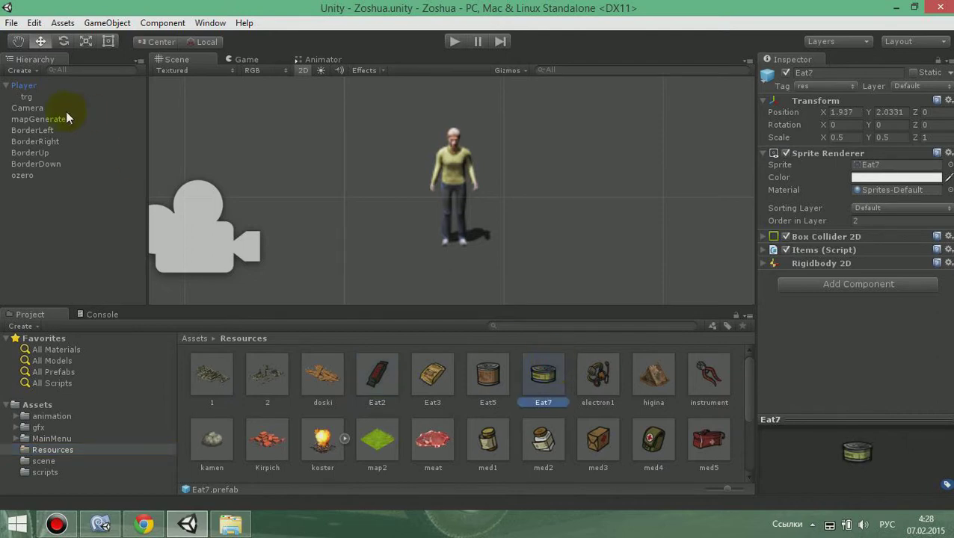
{"action": "left_click", "coordinate": [30, 95]}
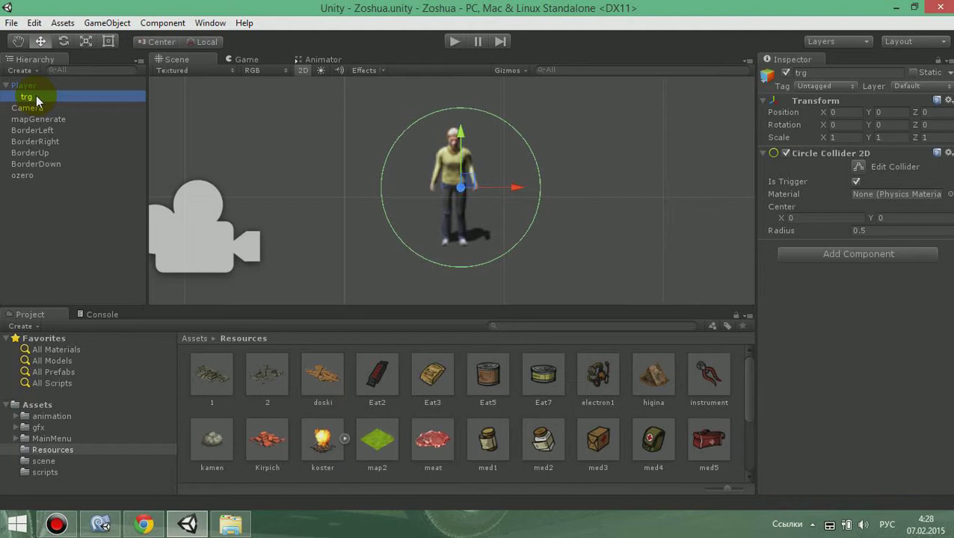
{"action": "left_click", "coordinate": [6, 87]}
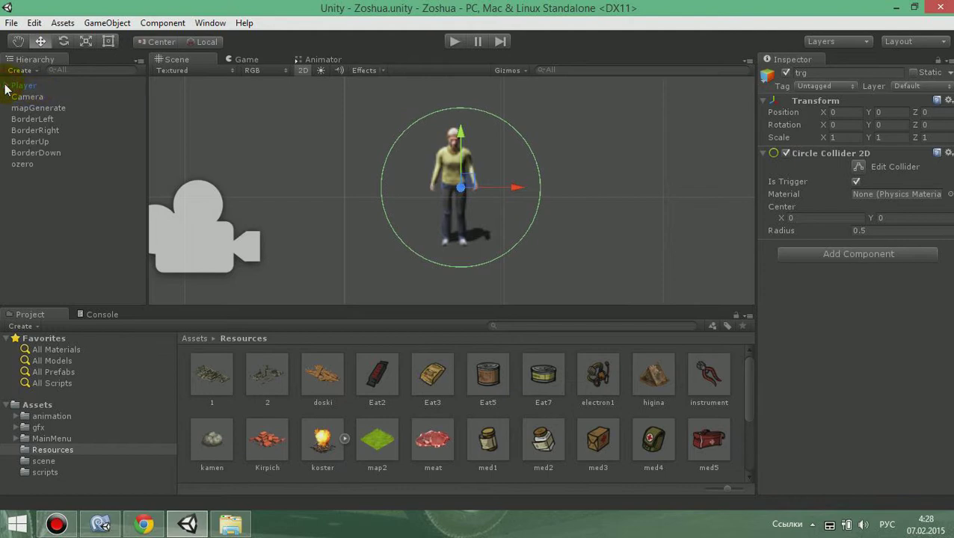
{"action": "left_click", "coordinate": [100, 523]}
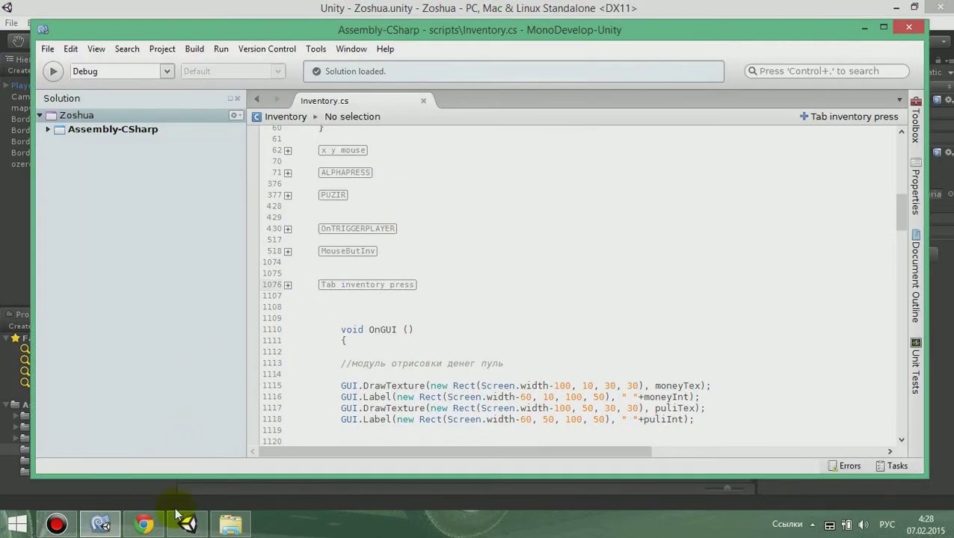
Scroll through Inventory.cs and briefly expand, then refold, the x y mouse region.
{"action": "mouse_move", "coordinate": [145, 528]}
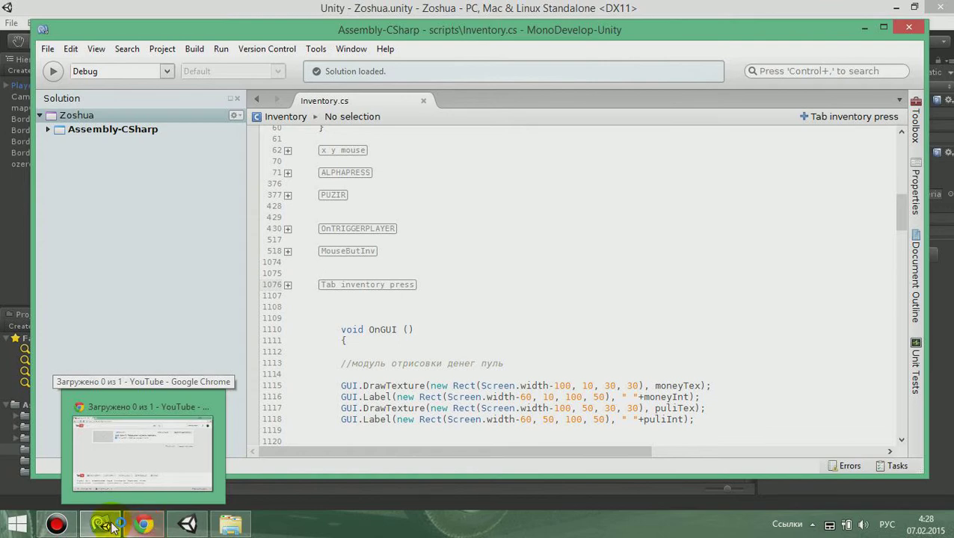
{"action": "scroll", "coordinate": [503, 229], "scroll_direction": "up", "scroll_amount": 4}
{"action": "scroll", "coordinate": [500, 229], "scroll_direction": "up", "scroll_amount": 7}
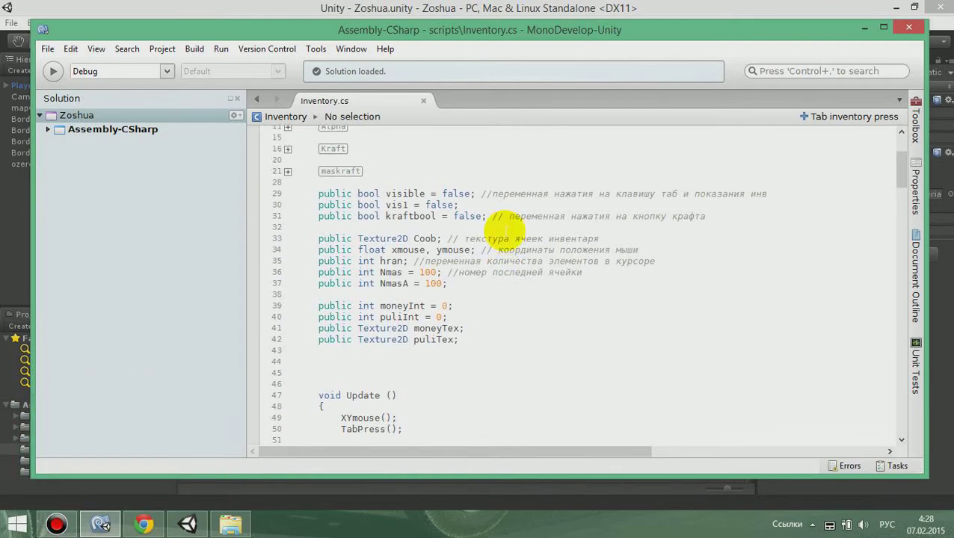
{"action": "scroll", "coordinate": [494, 226], "scroll_direction": "up", "scroll_amount": 3}
{"action": "scroll", "coordinate": [374, 193], "scroll_direction": "up", "scroll_amount": 2}
{"action": "scroll", "coordinate": [349, 238], "scroll_direction": "down", "scroll_amount": 9}
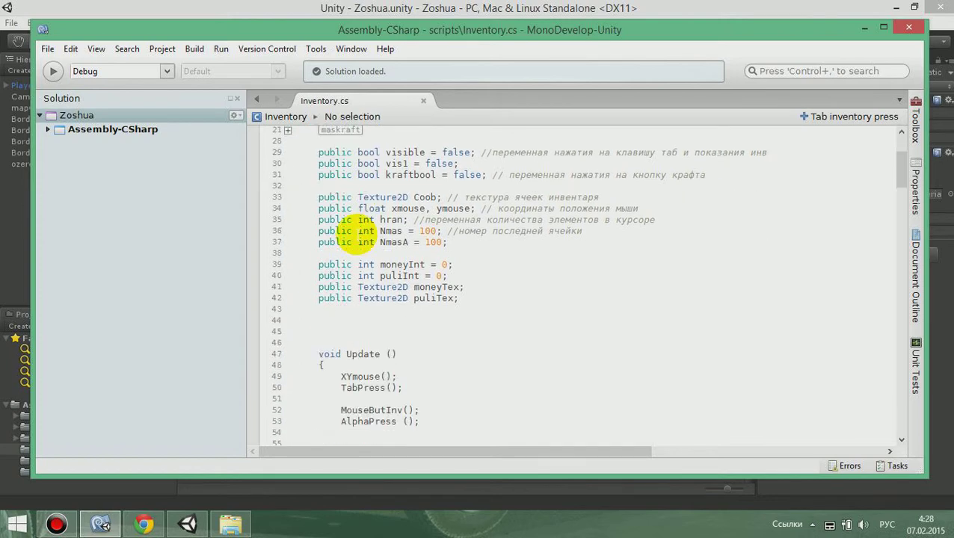
{"action": "scroll", "coordinate": [355, 228], "scroll_direction": "down", "scroll_amount": 4}
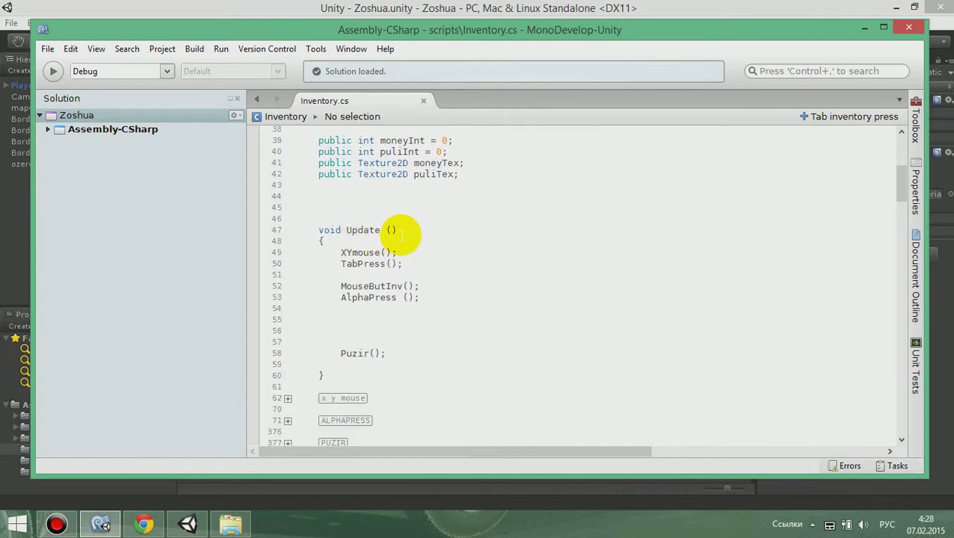
{"action": "scroll", "coordinate": [338, 251], "scroll_direction": "down", "scroll_amount": 3}
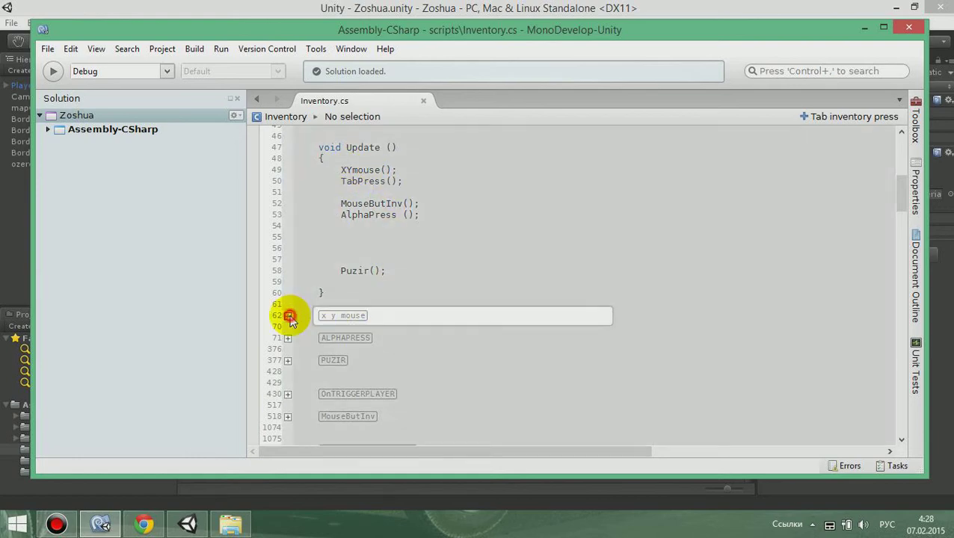
{"action": "left_click", "coordinate": [288, 316]}
{"action": "left_click", "coordinate": [288, 316]}
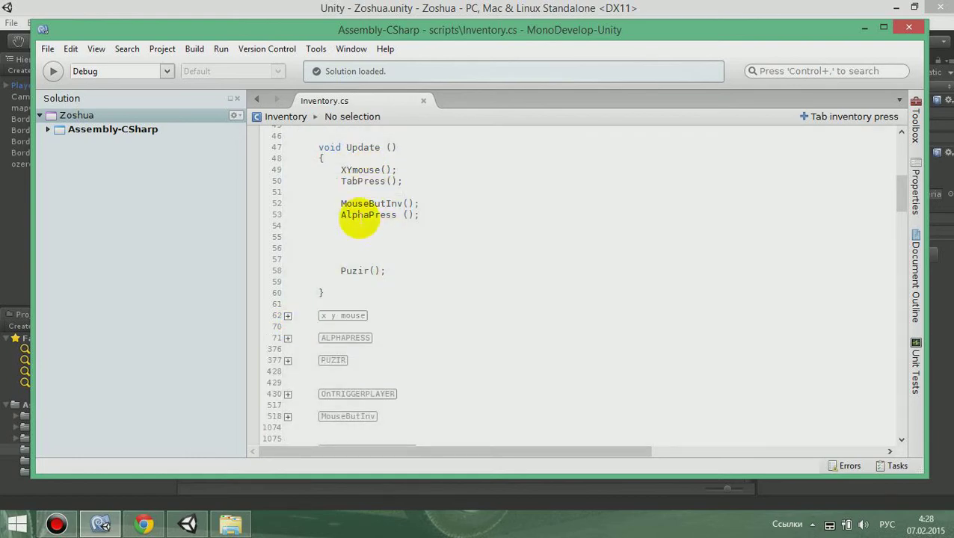
Peek into the Tab inventory press region, then expand the OnTRIGGERPLAYER region at line 430.
{"action": "scroll", "coordinate": [363, 224], "scroll_direction": "down", "scroll_amount": 1}
{"action": "scroll", "coordinate": [364, 224], "scroll_direction": "down", "scroll_amount": 5}
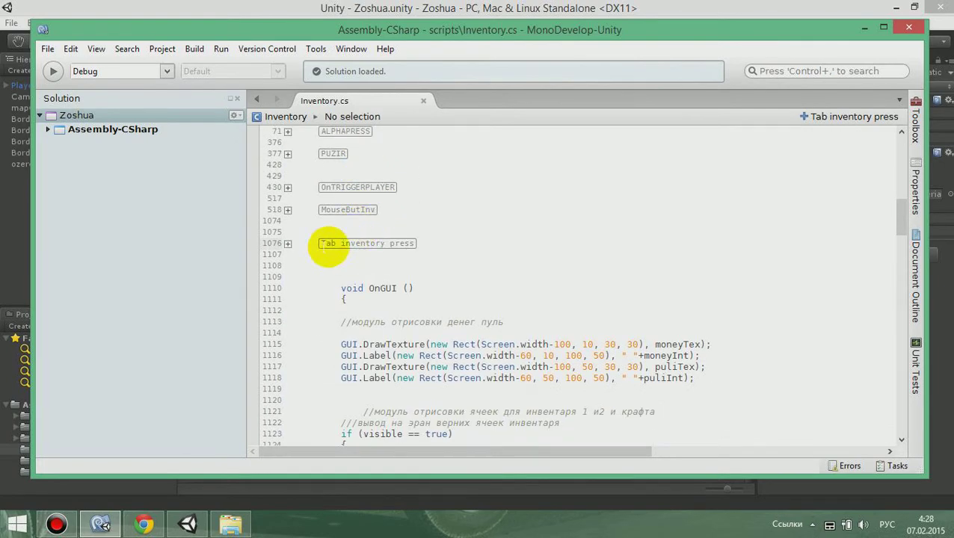
{"action": "left_click", "coordinate": [288, 244]}
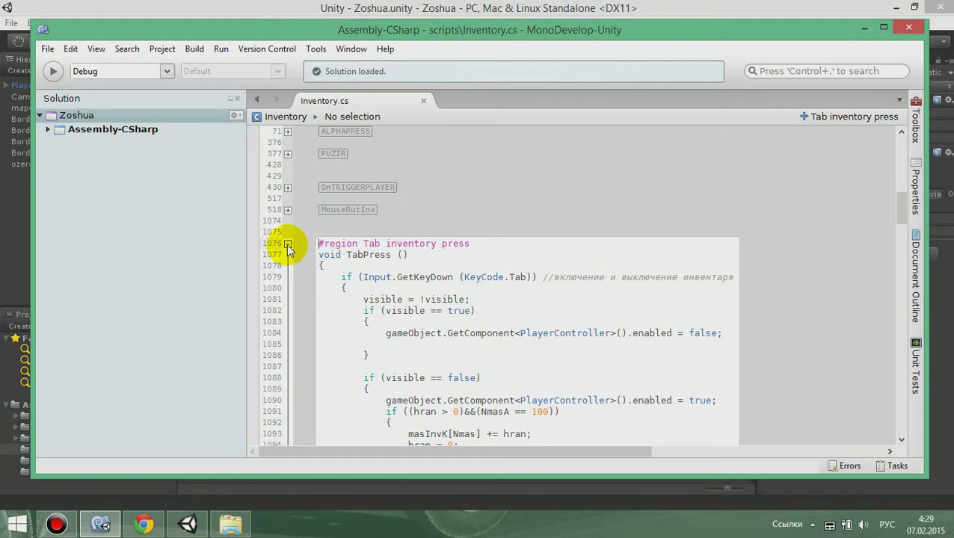
{"action": "left_click", "coordinate": [288, 244]}
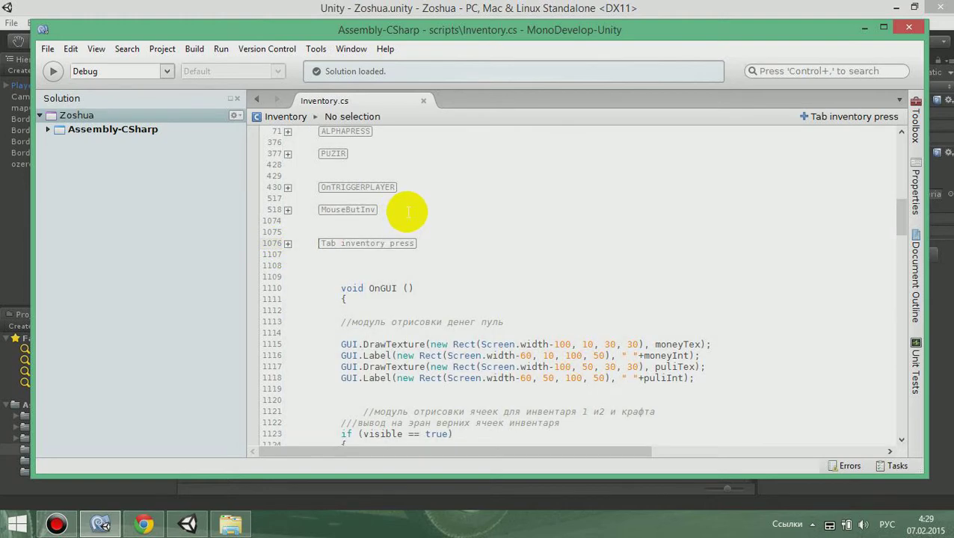
{"action": "scroll", "coordinate": [416, 211], "scroll_direction": "up", "scroll_amount": 2}
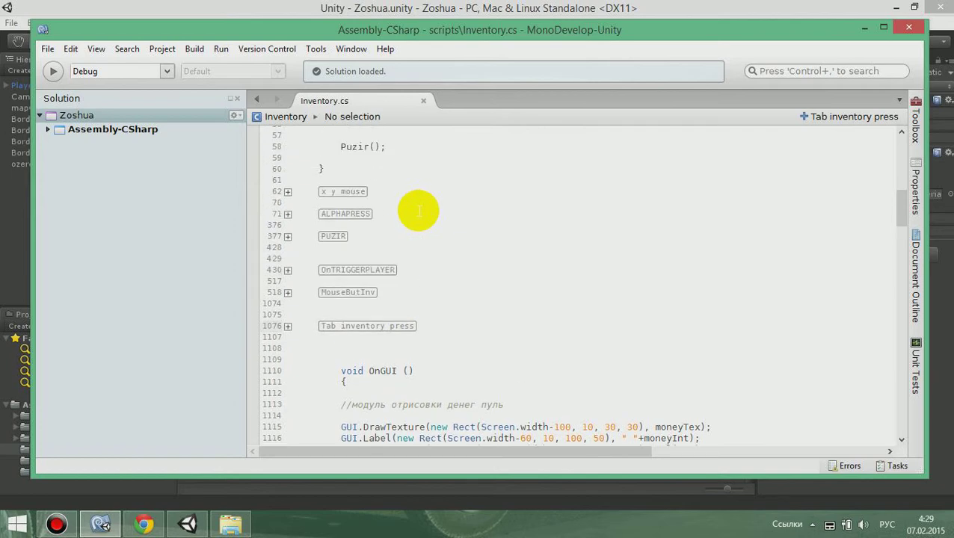
{"action": "left_click", "coordinate": [288, 271]}
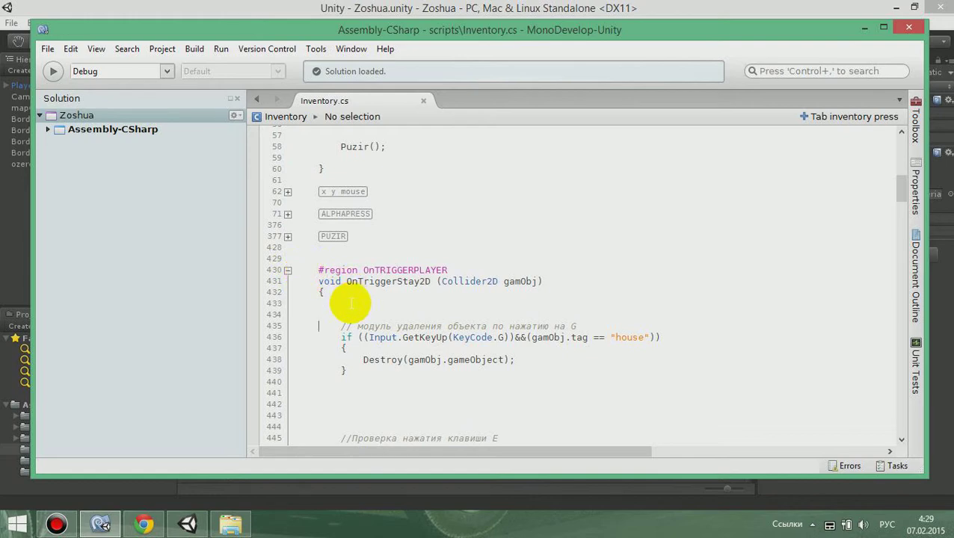
{"action": "scroll", "coordinate": [351, 302], "scroll_direction": "up", "scroll_amount": 5}
{"action": "scroll", "coordinate": [437, 322], "scroll_direction": "down", "scroll_amount": 1}
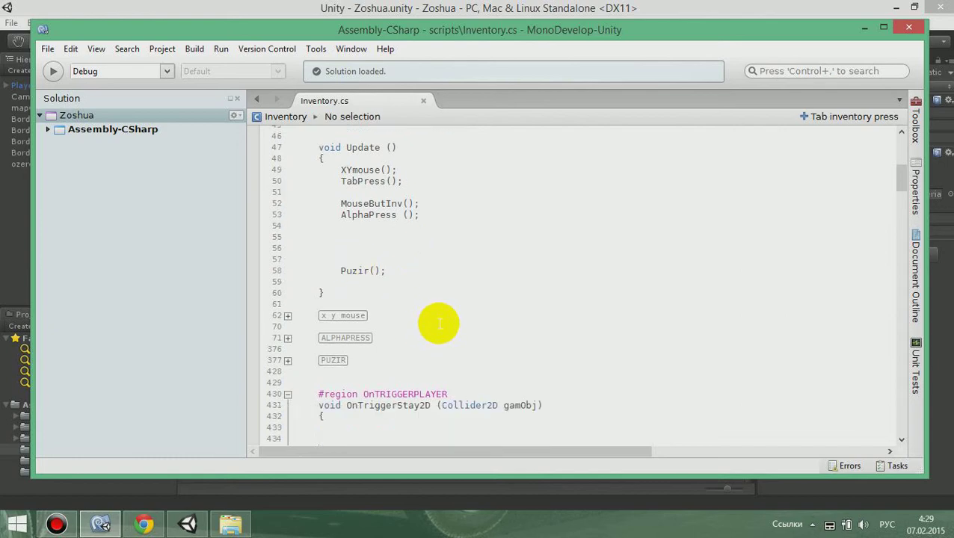
{"action": "scroll", "coordinate": [439, 318], "scroll_direction": "down", "scroll_amount": 4}
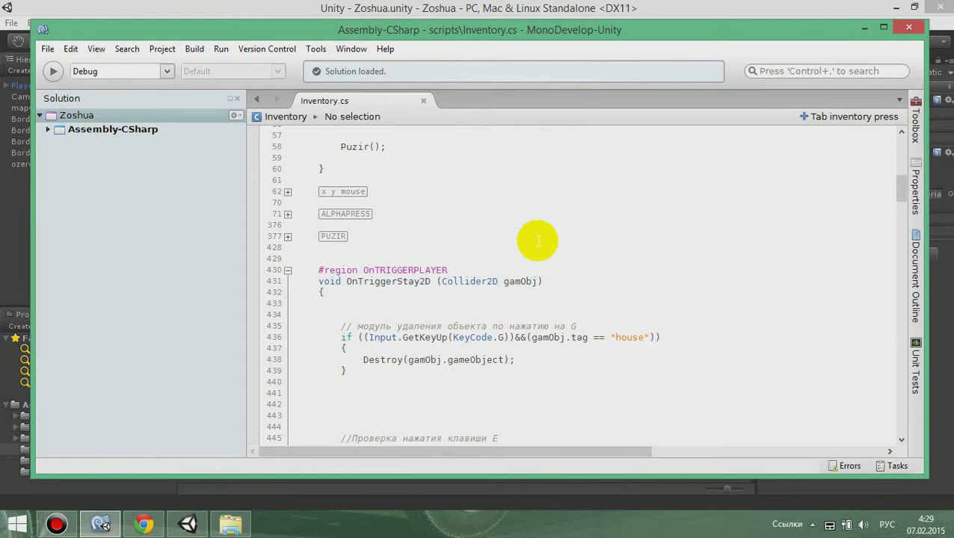
{"action": "scroll", "coordinate": [535, 235], "scroll_direction": "down", "scroll_amount": 1}
{"action": "scroll", "coordinate": [537, 233], "scroll_direction": "down", "scroll_amount": 1}
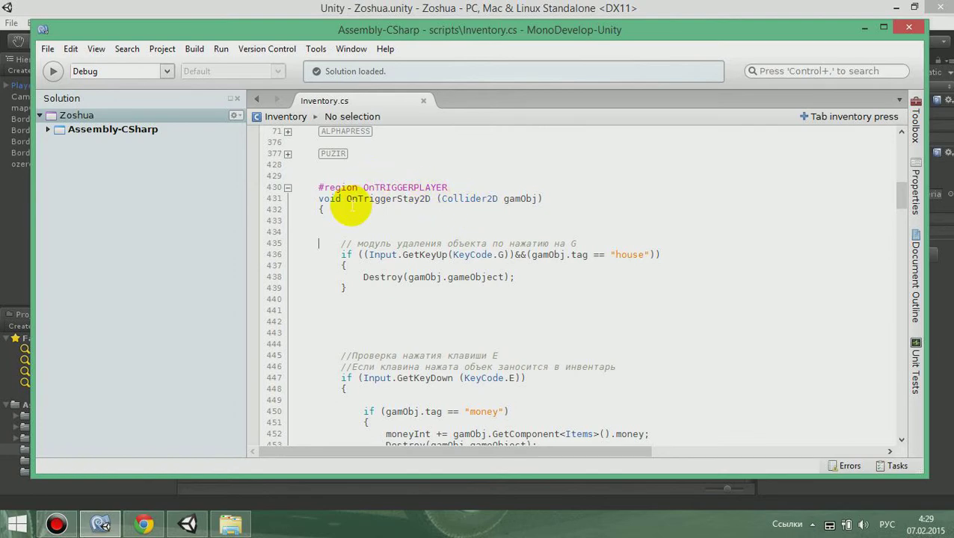
{"action": "left_click_drag", "start_coordinate": [346, 199], "coordinate": [431, 199]}
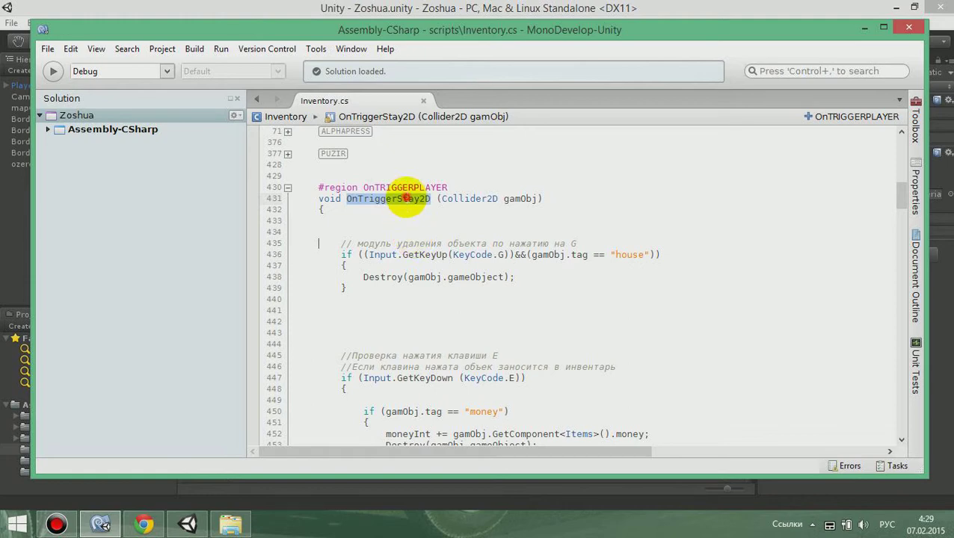
{"action": "left_click", "coordinate": [404, 200]}
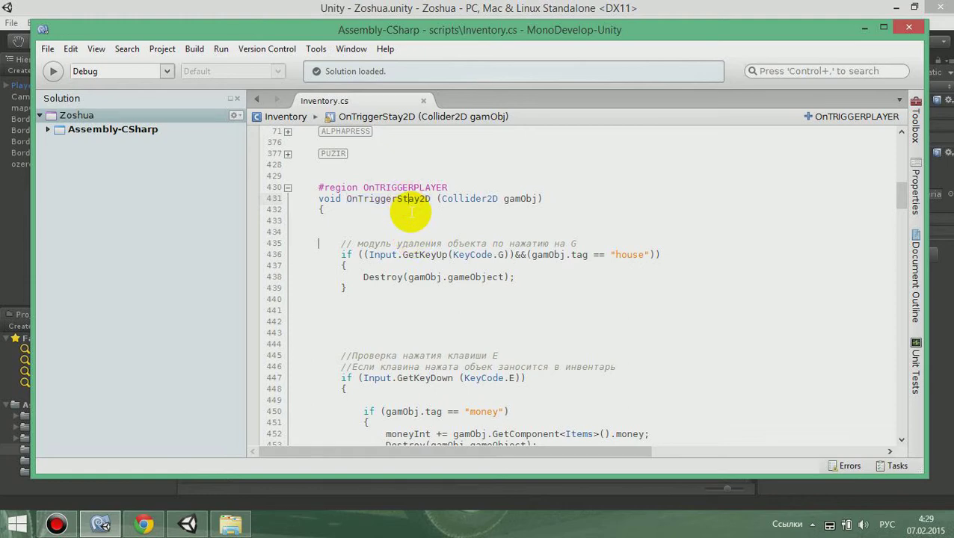
{"action": "scroll", "coordinate": [411, 213], "scroll_direction": "up", "scroll_amount": 7}
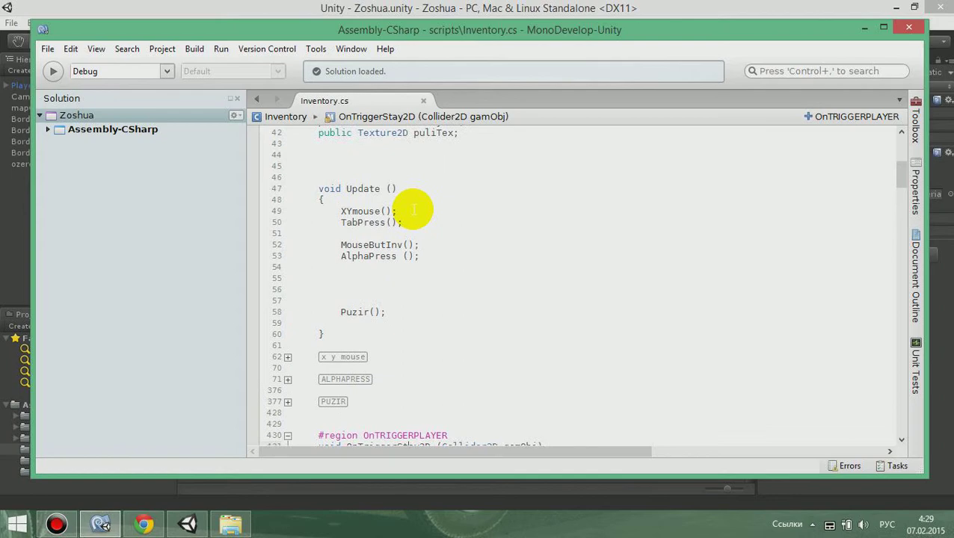
{"action": "scroll", "coordinate": [444, 270], "scroll_direction": "down", "scroll_amount": 6}
{"action": "scroll", "coordinate": [441, 277], "scroll_direction": "down", "scroll_amount": 1}
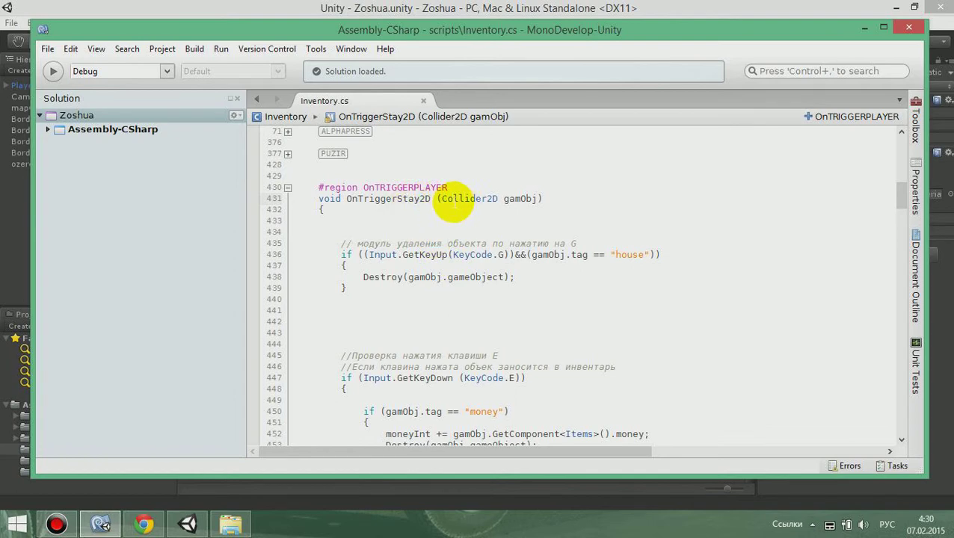
{"action": "left_click", "coordinate": [442, 199]}
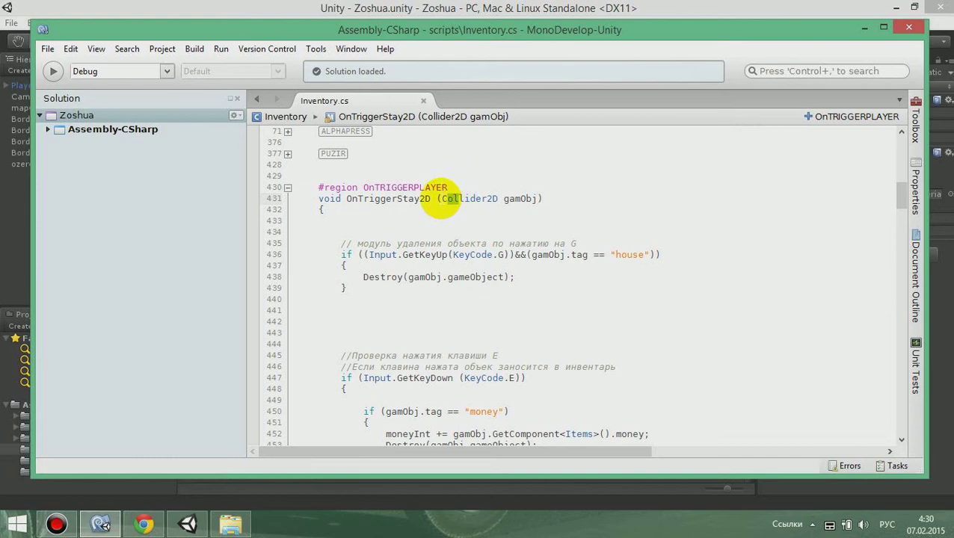
{"action": "left_click_drag", "start_coordinate": [441, 199], "coordinate": [537, 199]}
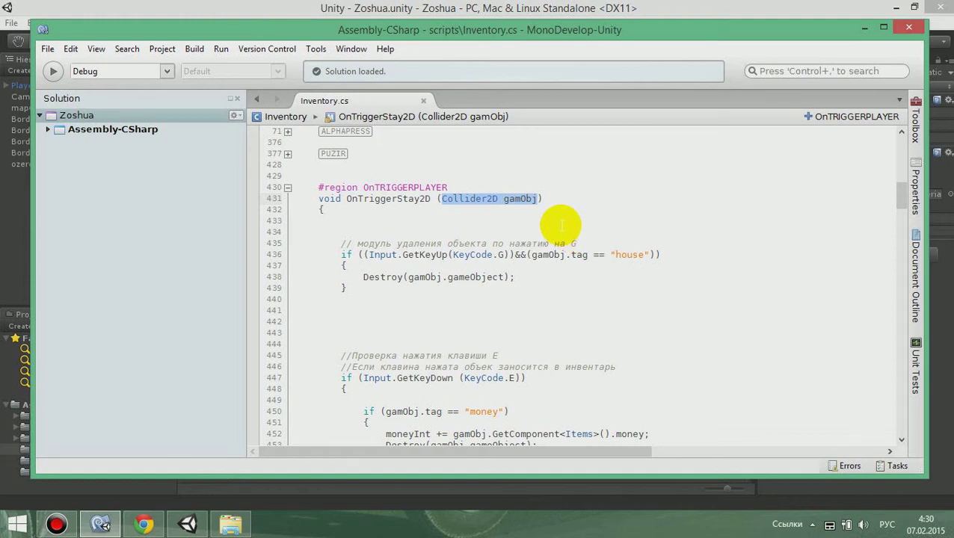
{"action": "left_click", "coordinate": [442, 199]}
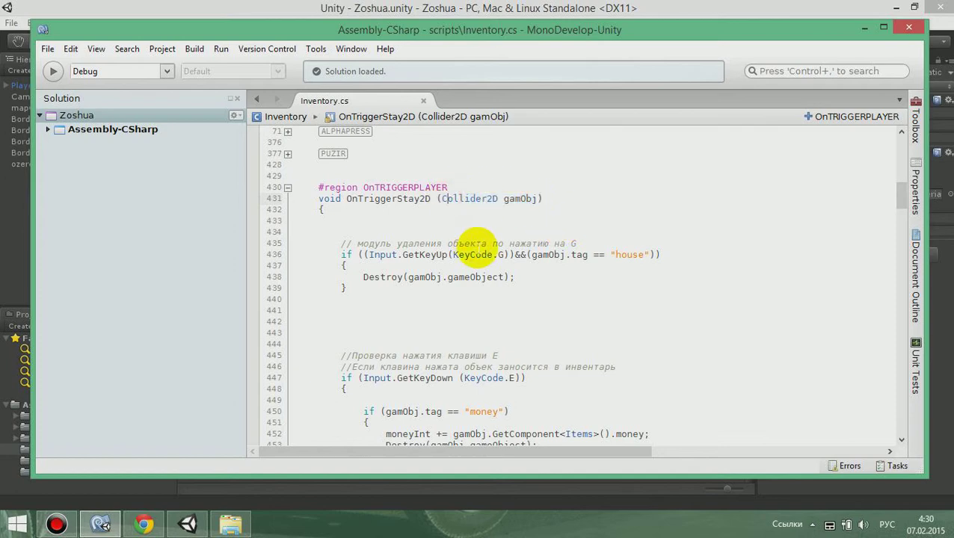
{"action": "scroll", "coordinate": [476, 243], "scroll_direction": "up", "scroll_amount": 1}
{"action": "scroll", "coordinate": [479, 251], "scroll_direction": "up", "scroll_amount": 1}
{"action": "scroll", "coordinate": [478, 250], "scroll_direction": "up", "scroll_amount": 4}
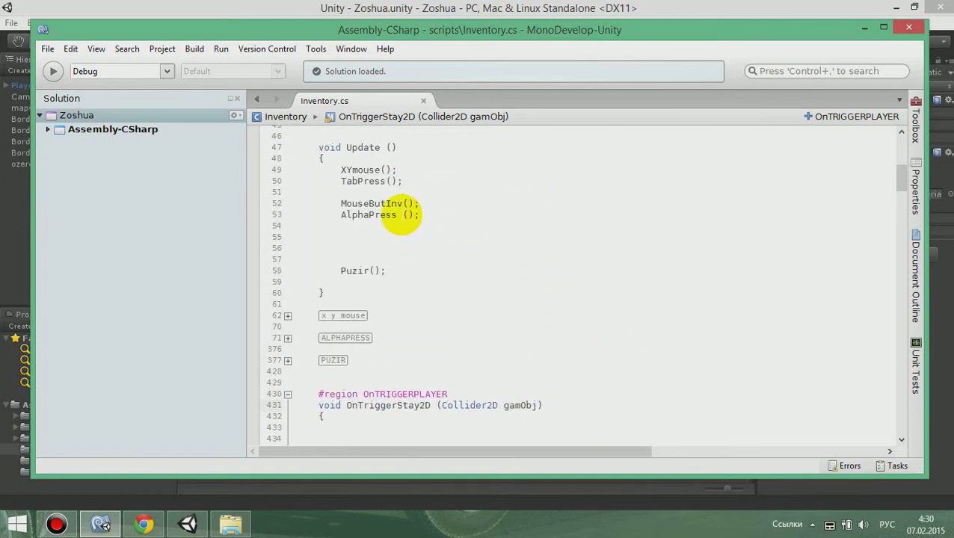
{"action": "scroll", "coordinate": [490, 241], "scroll_direction": "down", "scroll_amount": 4}
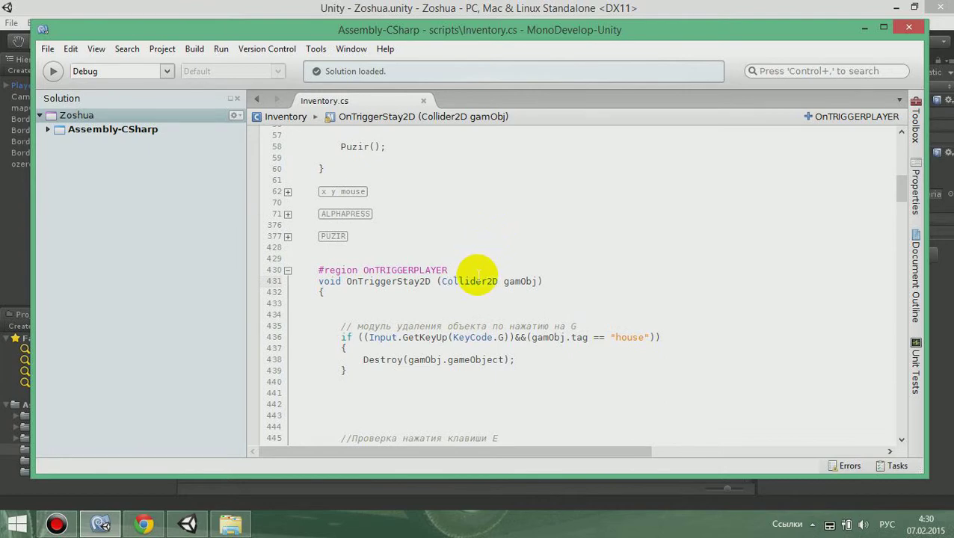
{"action": "left_click", "coordinate": [443, 281]}
{"action": "left_click_drag", "start_coordinate": [441, 281], "coordinate": [497, 282]}
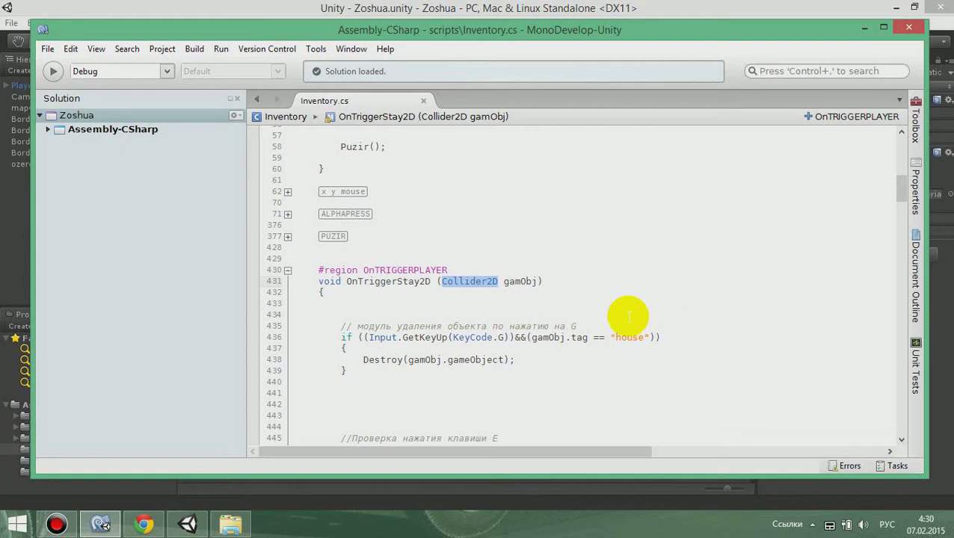
{"action": "mouse_move", "coordinate": [472, 278]}
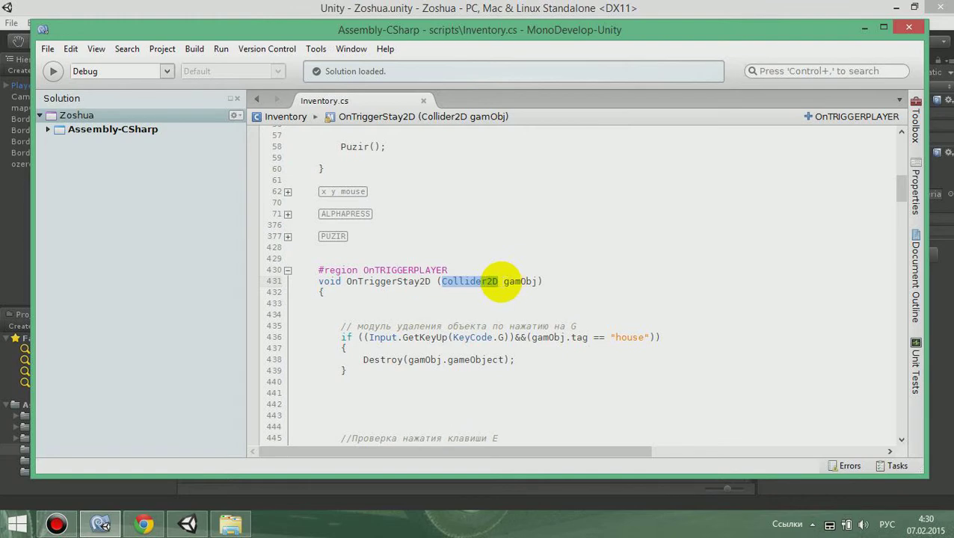
{"action": "left_click", "coordinate": [506, 281]}
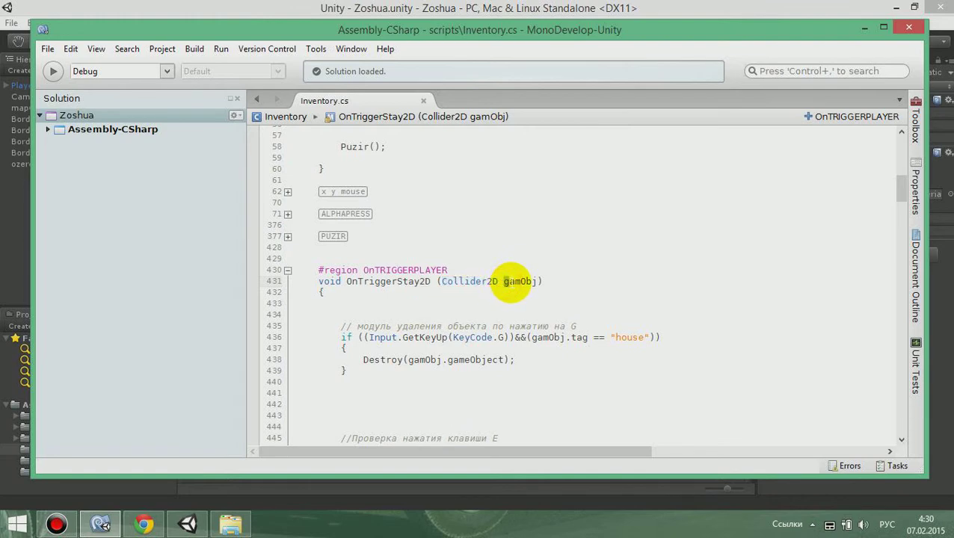
{"action": "left_click_drag", "start_coordinate": [505, 281], "coordinate": [537, 281]}
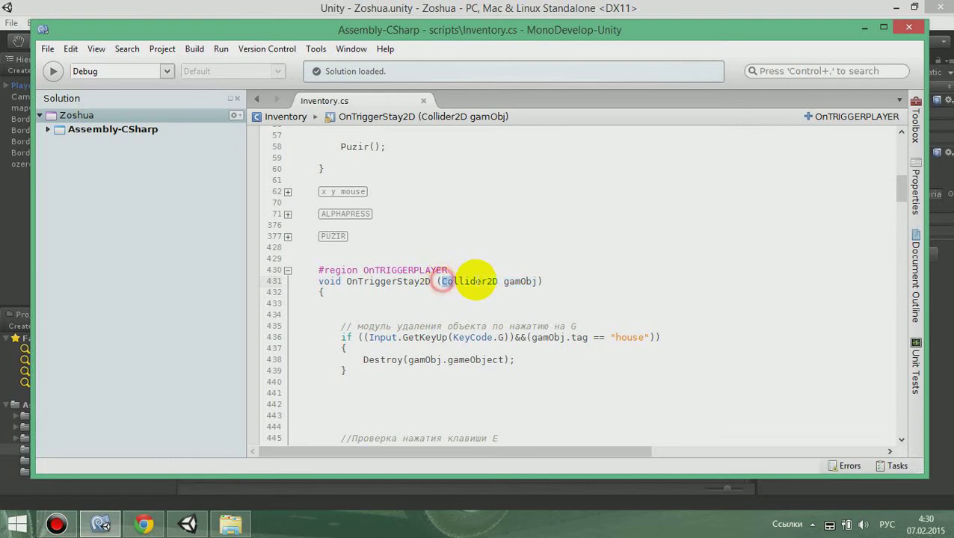
{"action": "left_click_drag", "start_coordinate": [443, 282], "coordinate": [497, 282]}
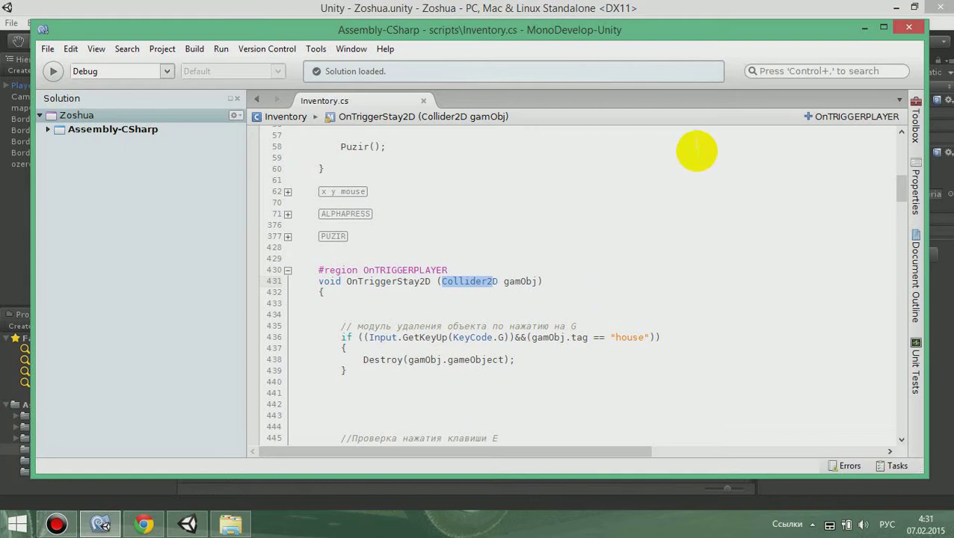
Glance at the Unity editor and come back to Inventory.cs.
{"action": "left_click", "coordinate": [679, 9]}
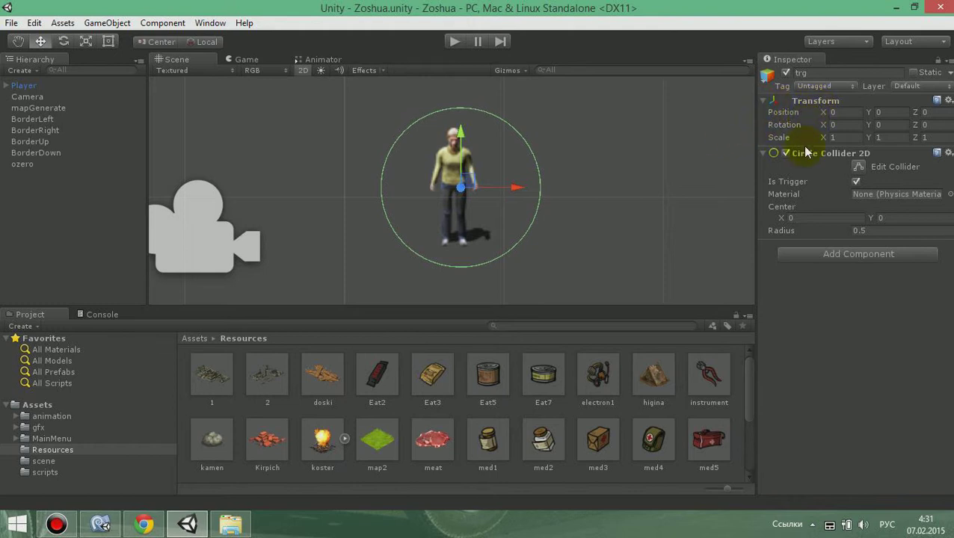
{"action": "left_click", "coordinate": [91, 530]}
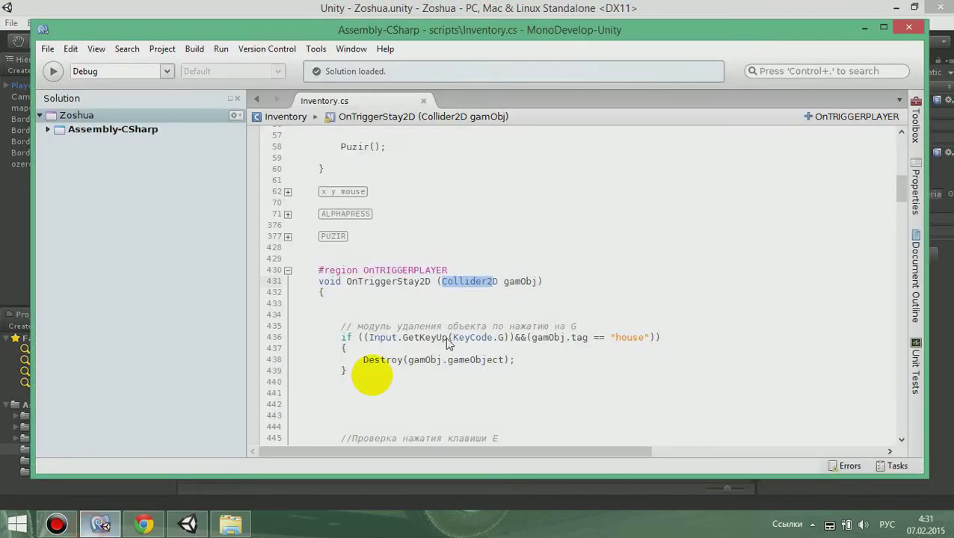
{"action": "scroll", "coordinate": [553, 281], "scroll_direction": "up", "scroll_amount": 1}
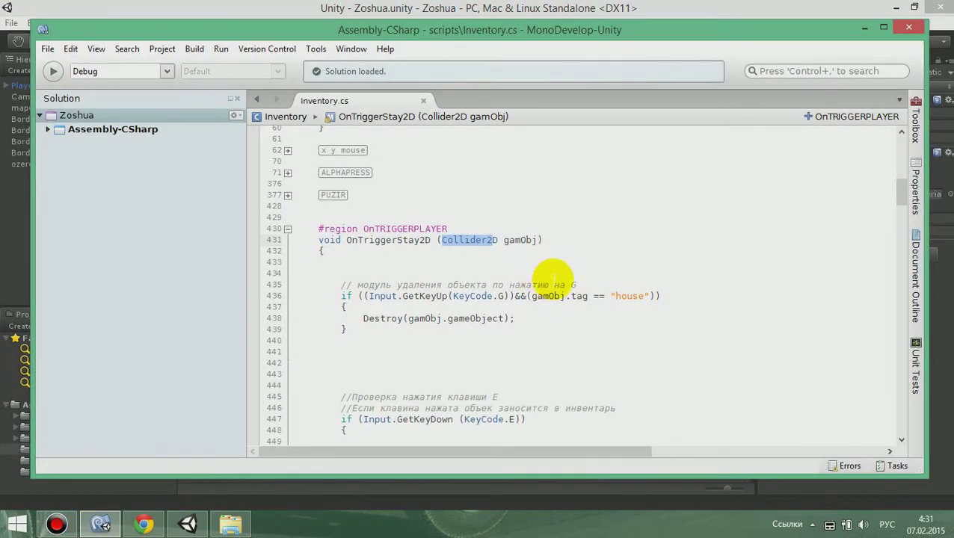
{"action": "scroll", "coordinate": [554, 280], "scroll_direction": "down", "scroll_amount": 1}
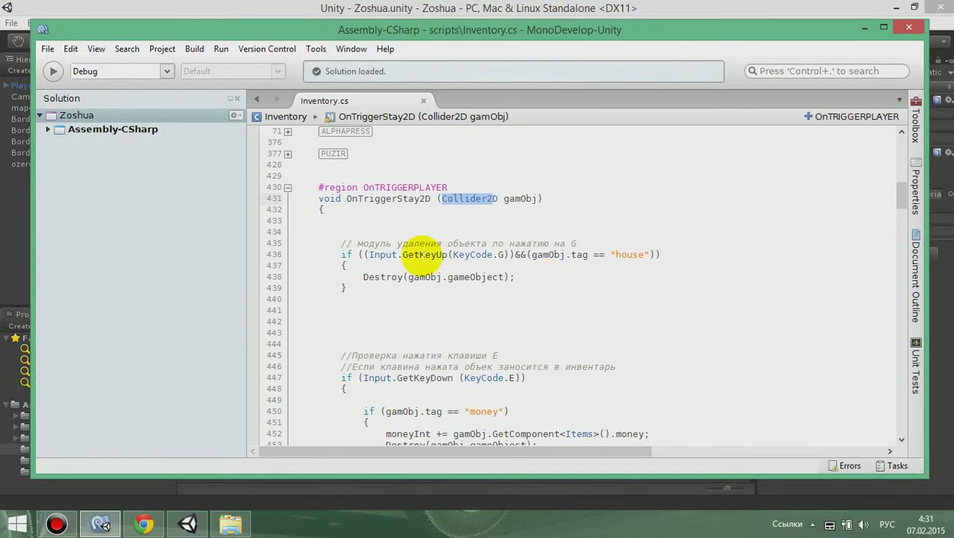
Highlight the G-key destroy block (lines 435–439), then scroll down to the GetKeyDown(KeyCode.E) block.
{"action": "mouse_move", "coordinate": [438, 273]}
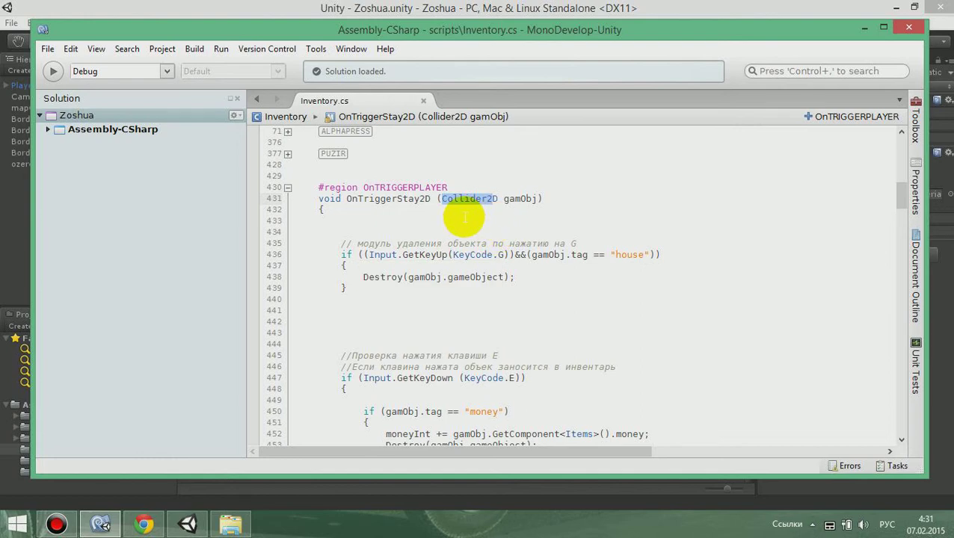
{"action": "left_click_drag", "start_coordinate": [341, 244], "coordinate": [348, 289]}
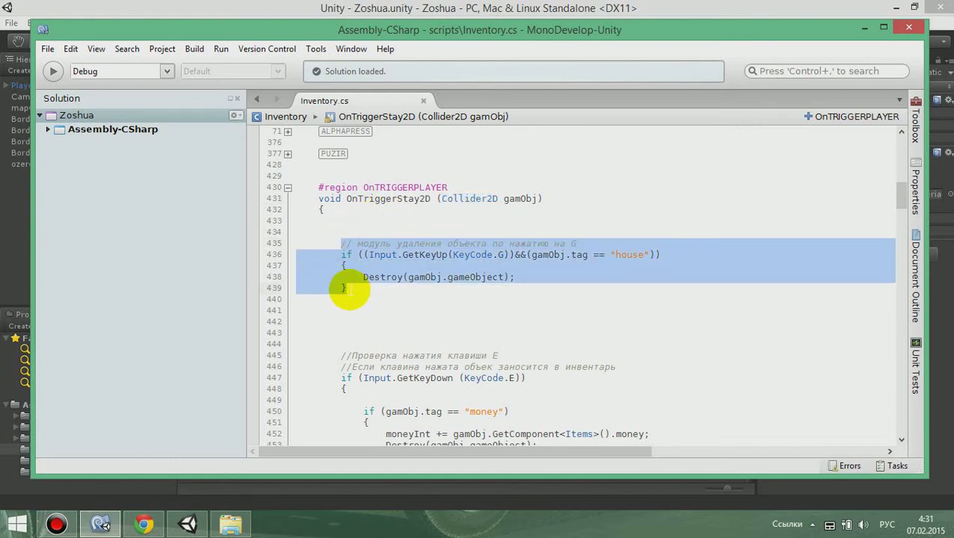
{"action": "left_click", "coordinate": [349, 290]}
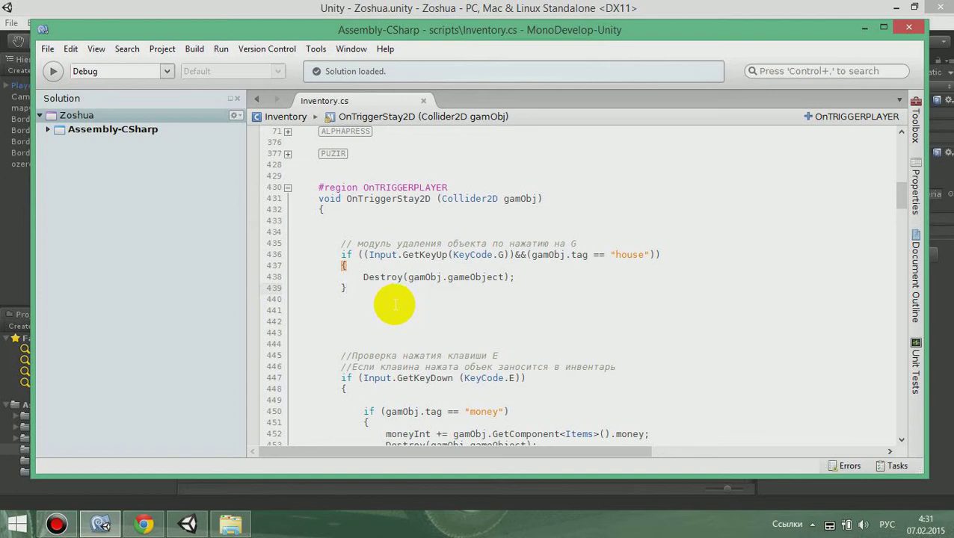
{"action": "scroll", "coordinate": [436, 258], "scroll_direction": "down", "scroll_amount": 1}
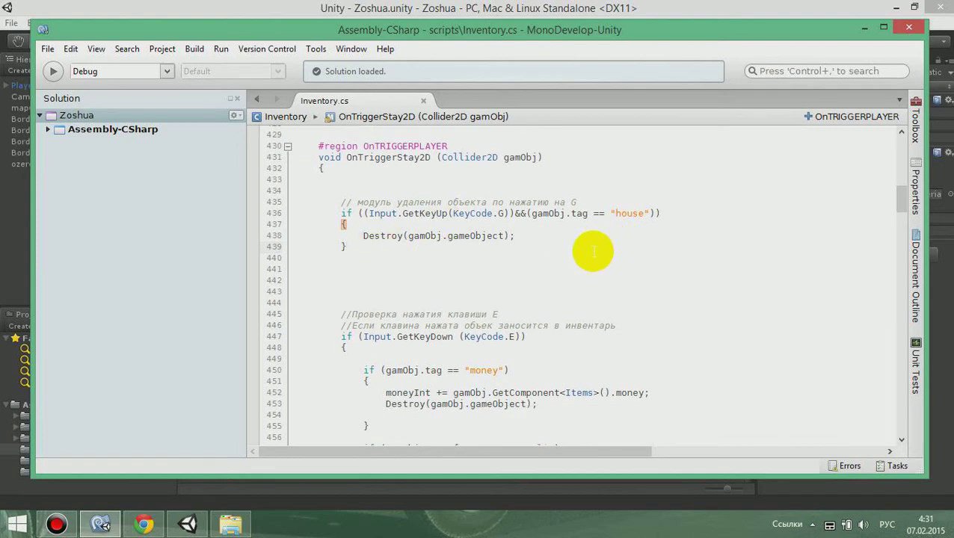
{"action": "scroll", "coordinate": [569, 246], "scroll_direction": "down", "scroll_amount": 1}
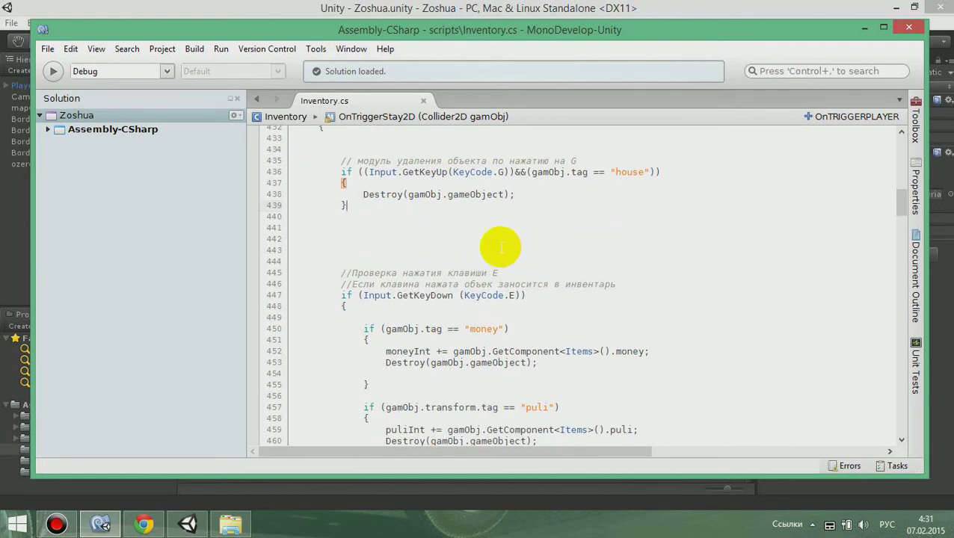
{"action": "scroll", "coordinate": [489, 251], "scroll_direction": "down", "scroll_amount": 2}
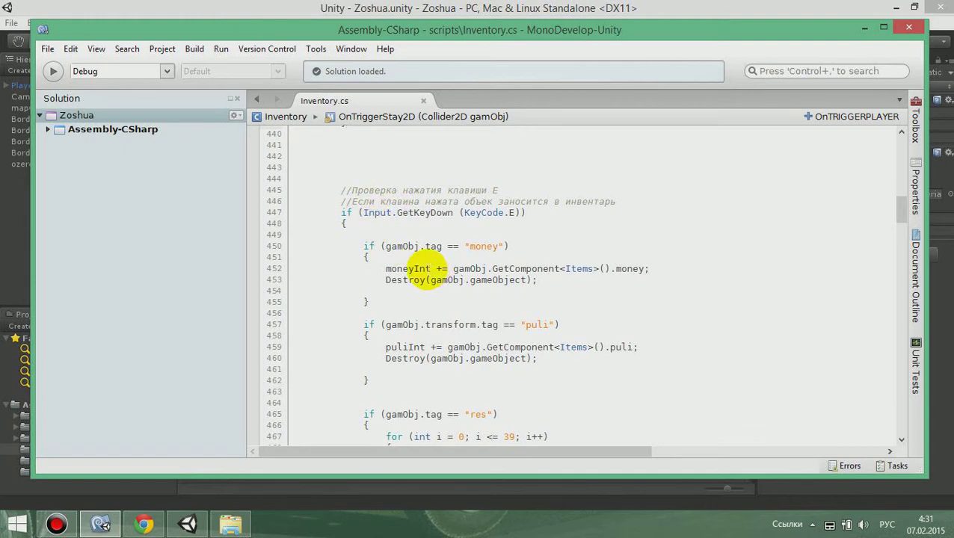
{"action": "mouse_move", "coordinate": [428, 272]}
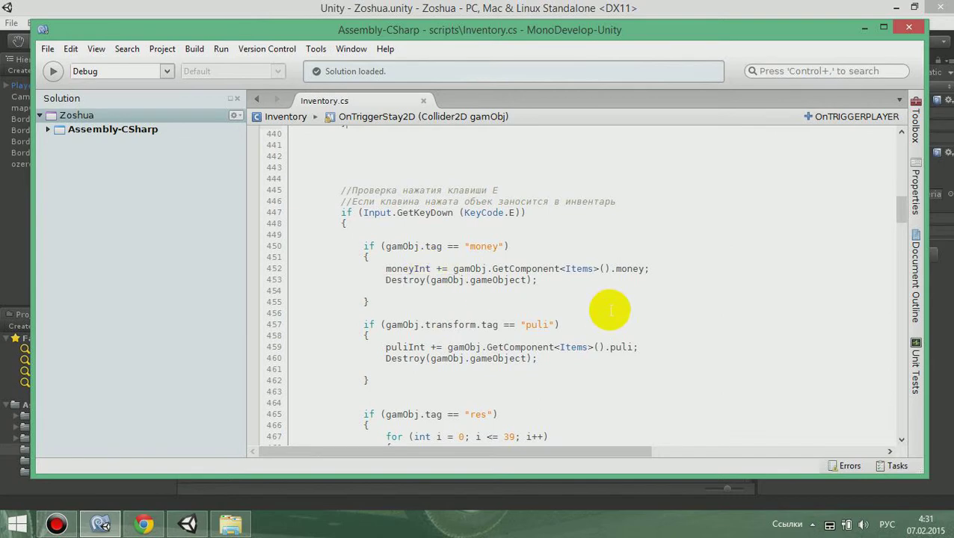
{"action": "scroll", "coordinate": [610, 310], "scroll_direction": "down", "scroll_amount": 1}
{"action": "scroll", "coordinate": [609, 310], "scroll_direction": "down", "scroll_amount": 1}
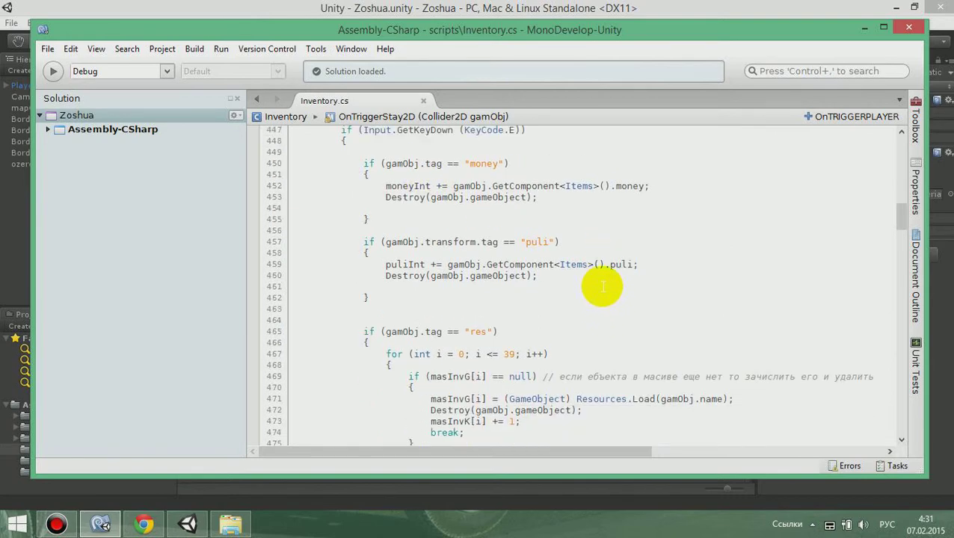
{"action": "scroll", "coordinate": [603, 286], "scroll_direction": "up", "scroll_amount": 1}
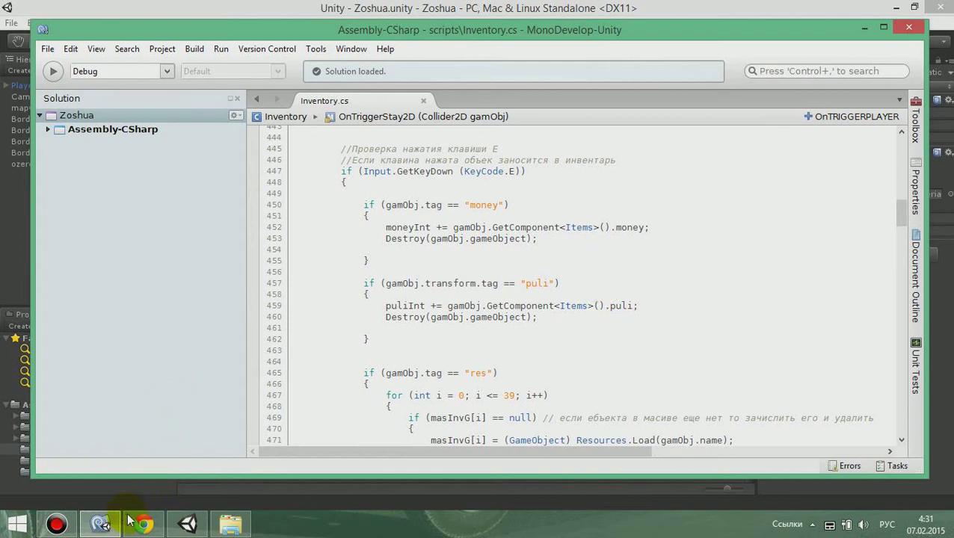
{"action": "left_click", "coordinate": [206, 528]}
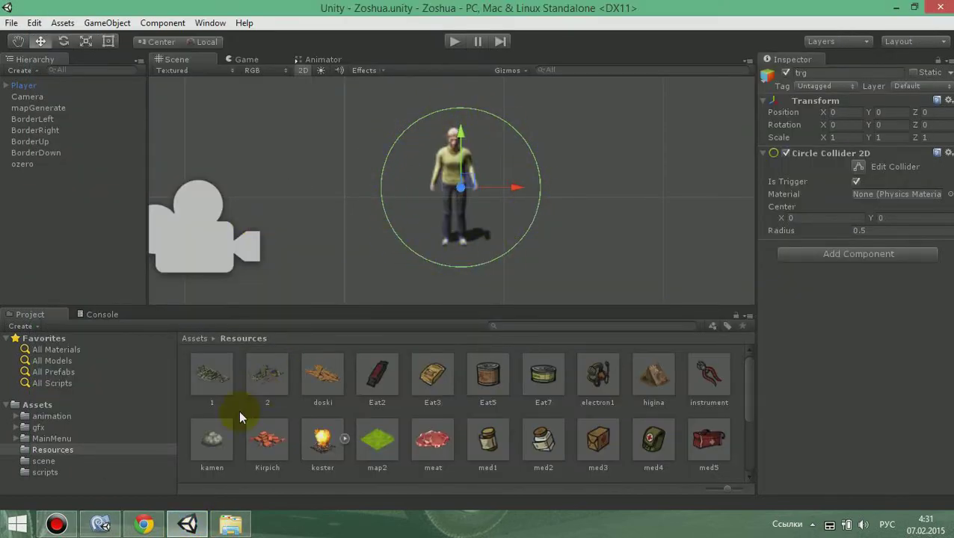
{"action": "left_click", "coordinate": [101, 524]}
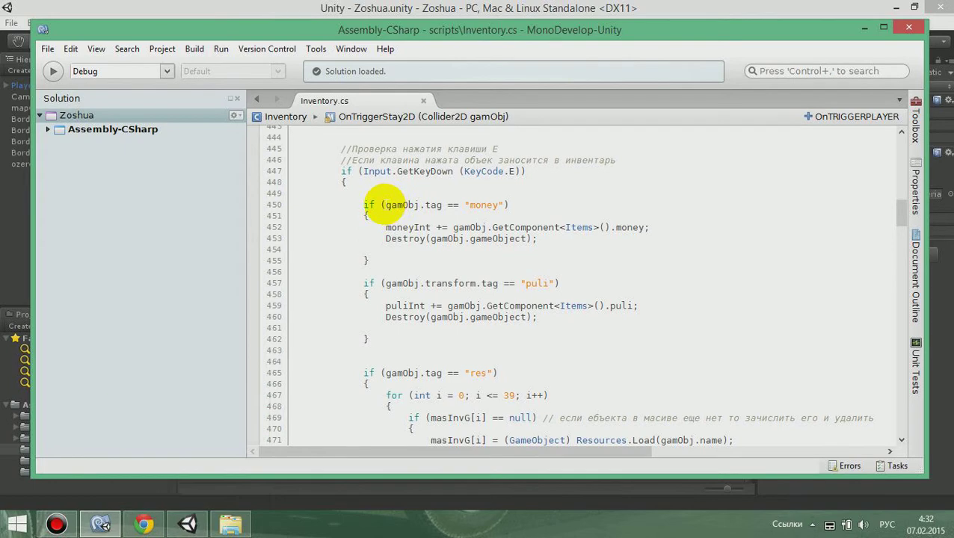
{"action": "left_click_drag", "start_coordinate": [386, 204], "coordinate": [442, 205]}
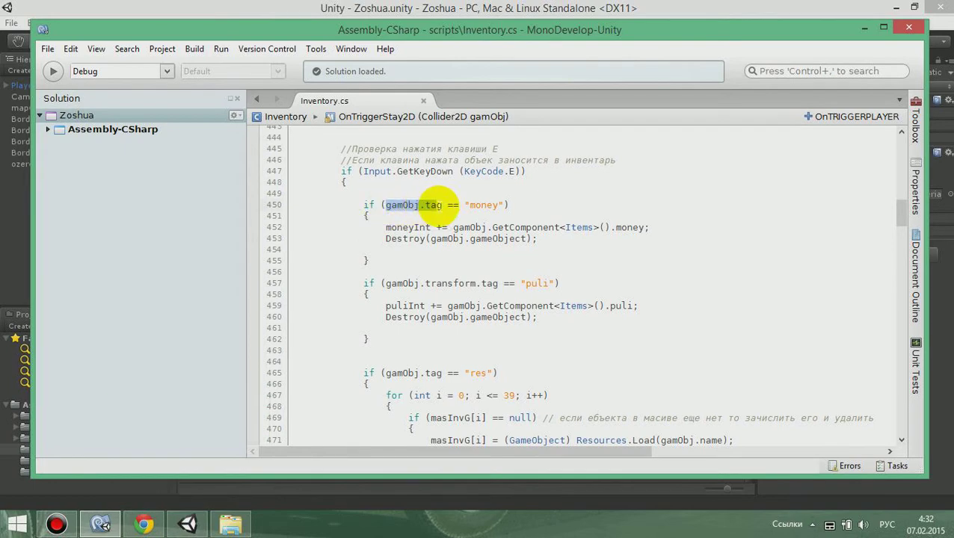
{"action": "left_click", "coordinate": [187, 523]}
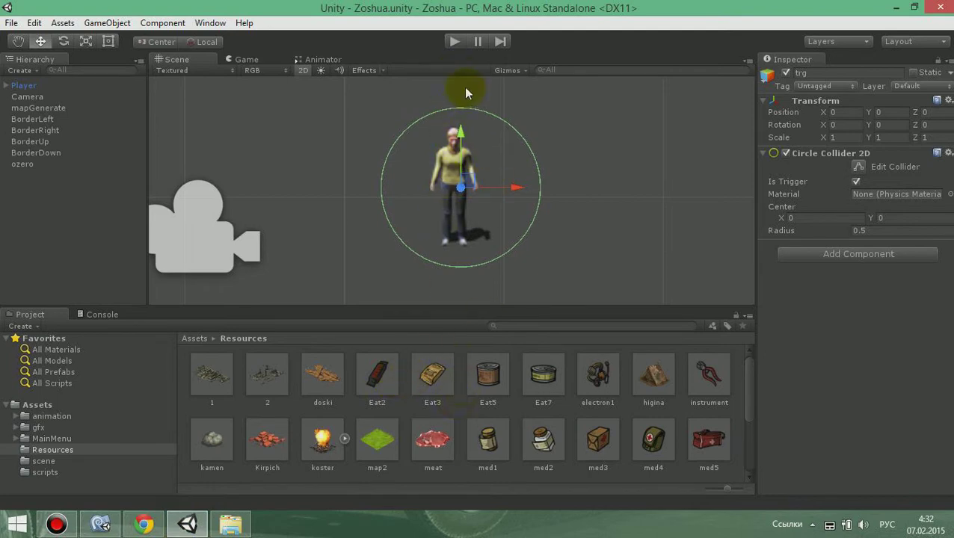
{"action": "left_click", "coordinate": [501, 383]}
{"action": "scroll", "coordinate": [502, 383], "scroll_direction": "down", "scroll_amount": 1}
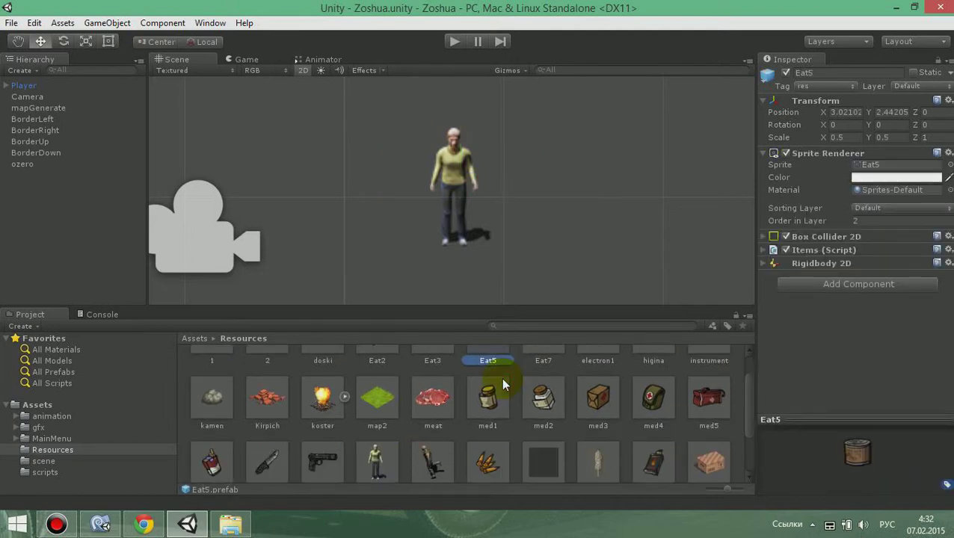
{"action": "scroll", "coordinate": [502, 385], "scroll_direction": "down", "scroll_amount": 1}
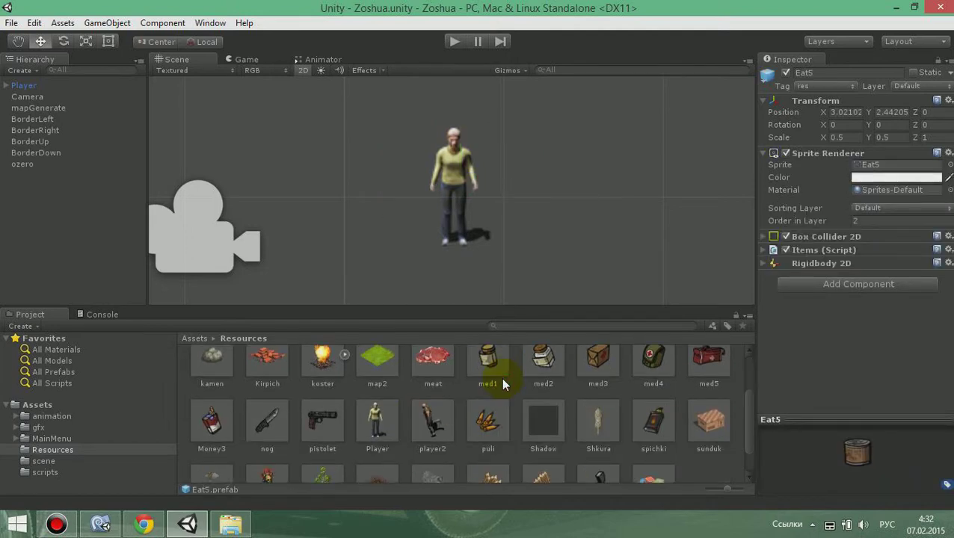
{"action": "left_click", "coordinate": [213, 431]}
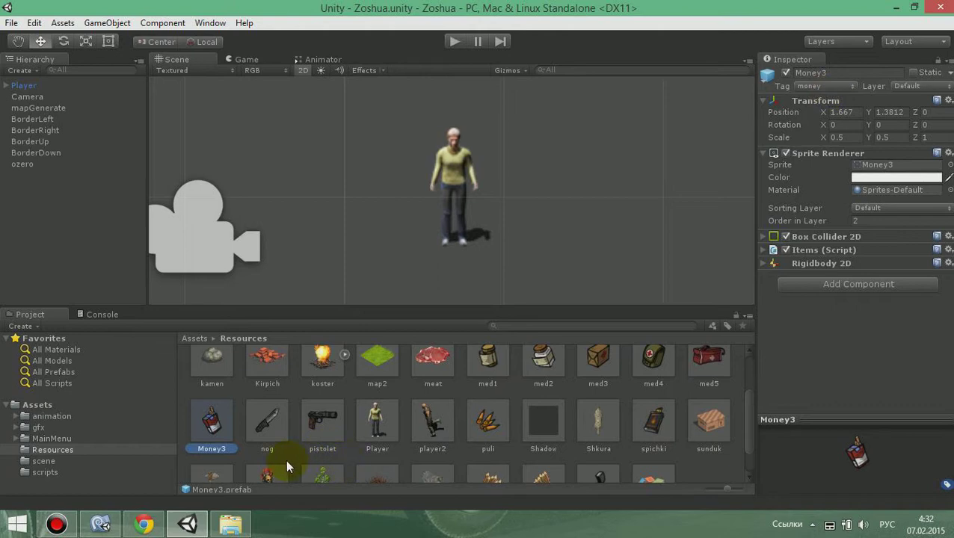
{"action": "left_click", "coordinate": [98, 524]}
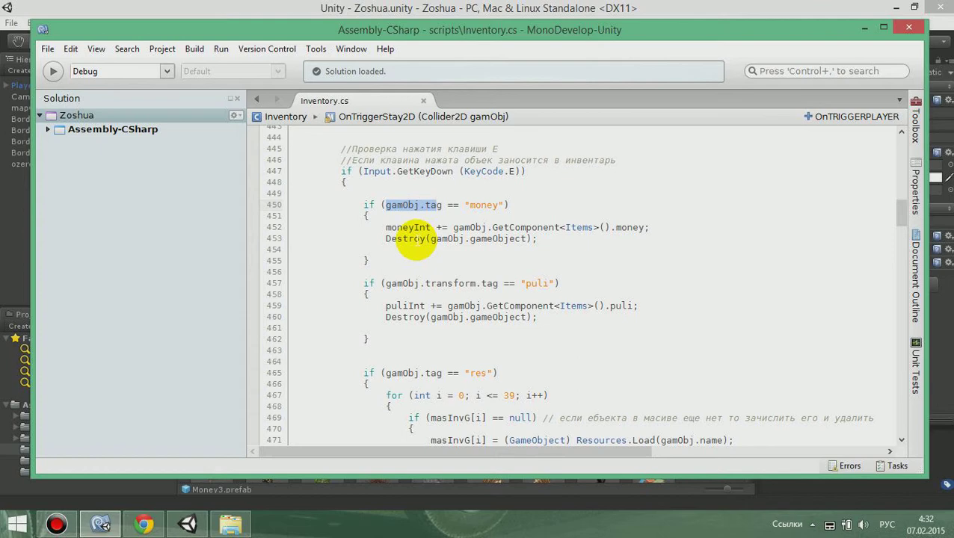
Review how line 452 adds GetComponent<Items>().money to moneyInt, then minimise MonoDevelop.
{"action": "mouse_move", "coordinate": [416, 242]}
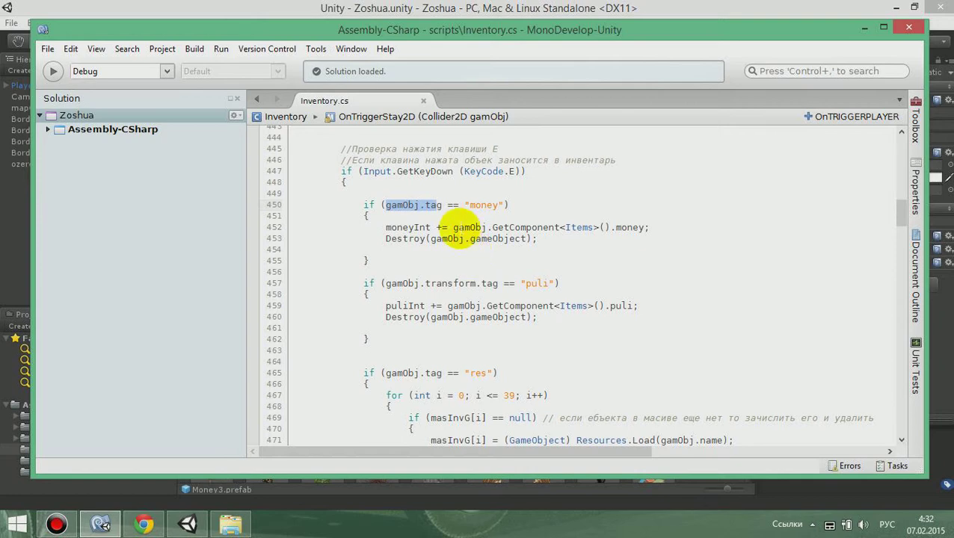
{"action": "left_click", "coordinate": [383, 207]}
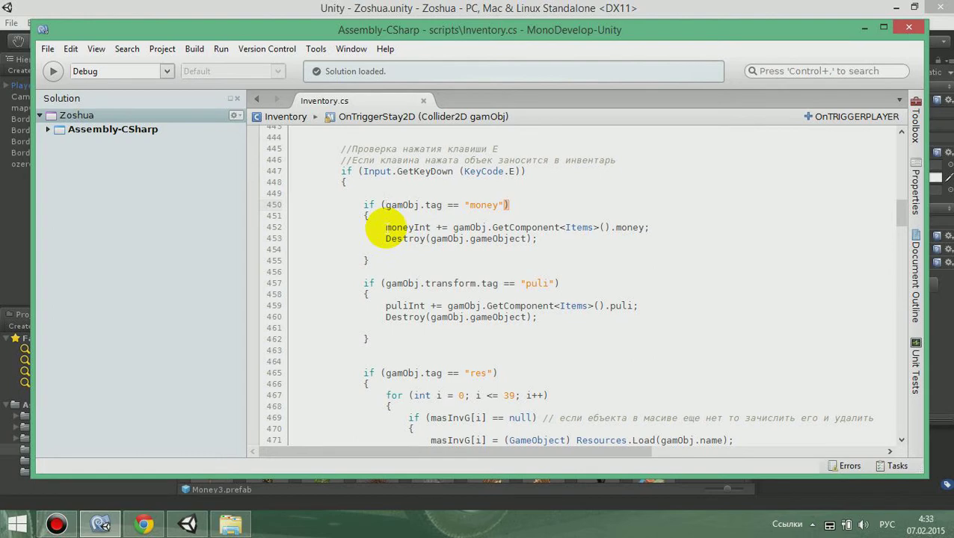
{"action": "left_click_drag", "start_coordinate": [385, 227], "coordinate": [432, 229]}
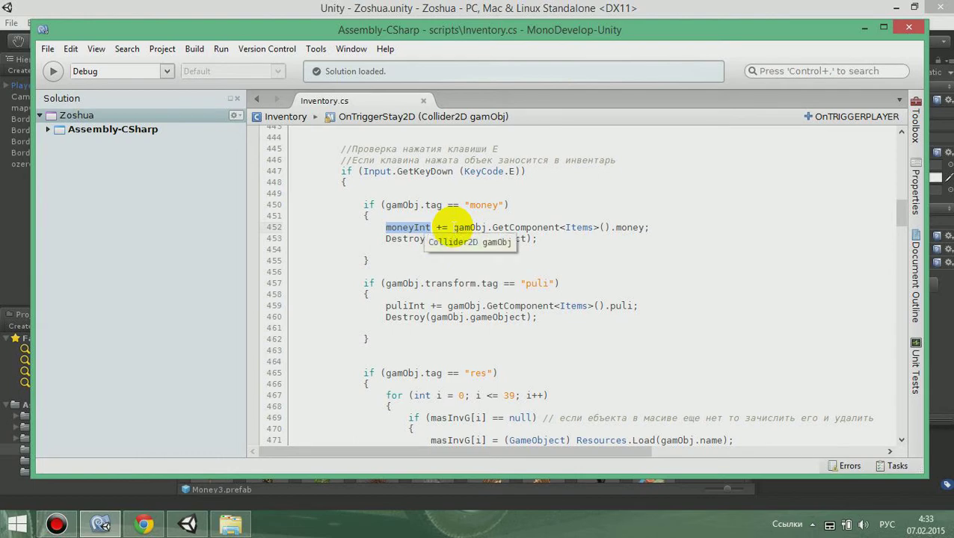
{"action": "left_click_drag", "start_coordinate": [454, 227], "coordinate": [487, 229]}
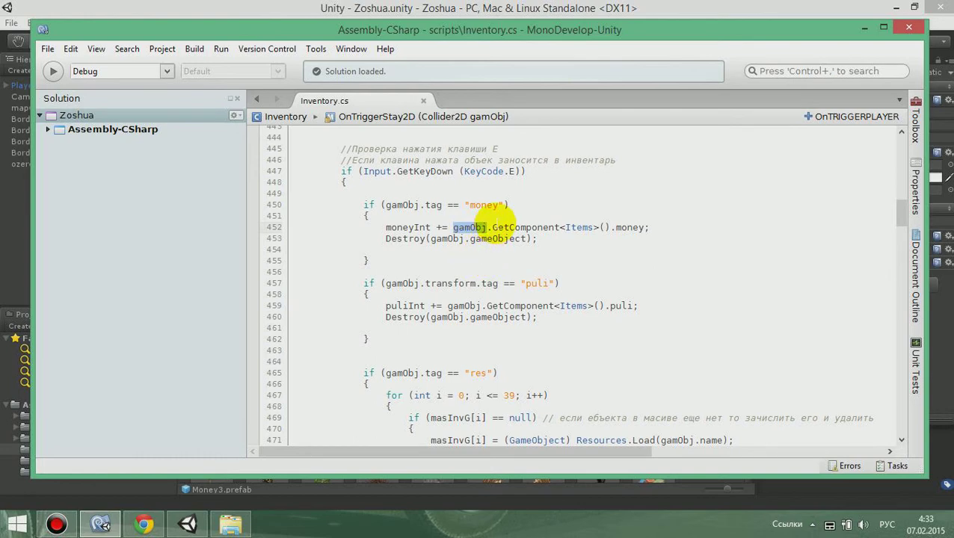
{"action": "left_click_drag", "start_coordinate": [493, 228], "coordinate": [607, 228]}
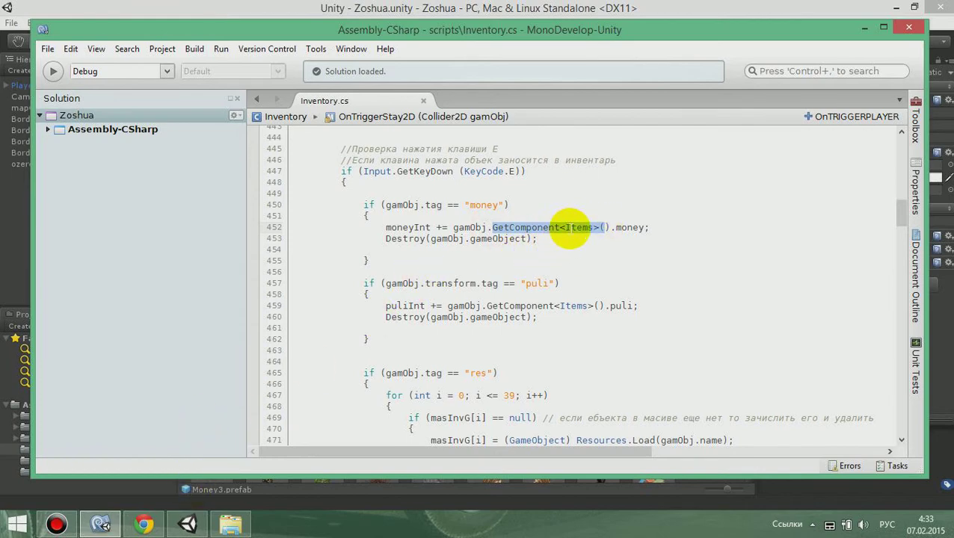
{"action": "mouse_move", "coordinate": [571, 228]}
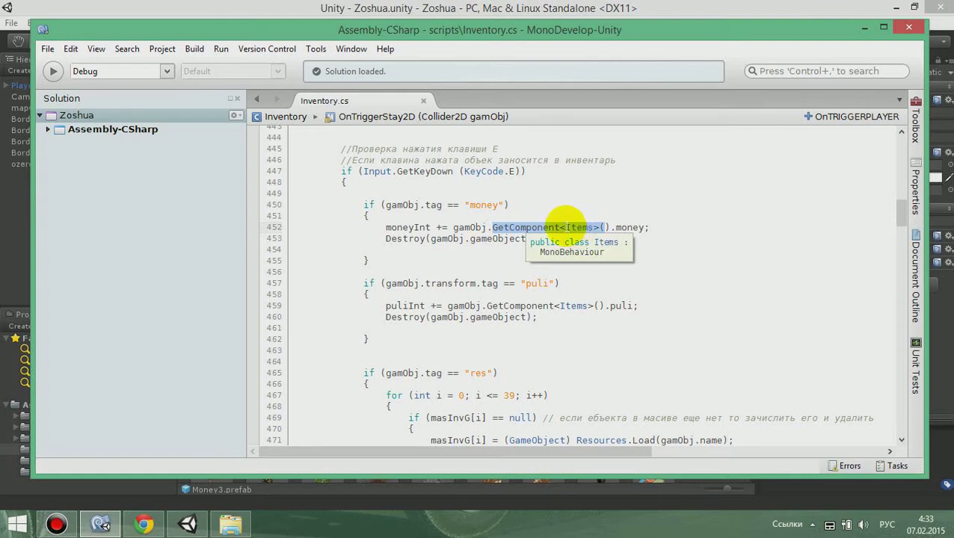
{"action": "left_click", "coordinate": [572, 227]}
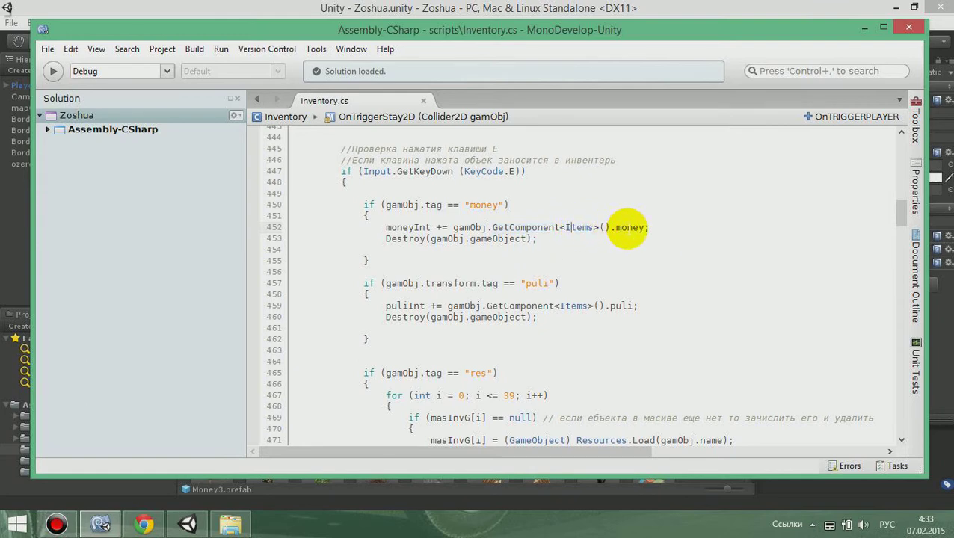
{"action": "mouse_move", "coordinate": [628, 228]}
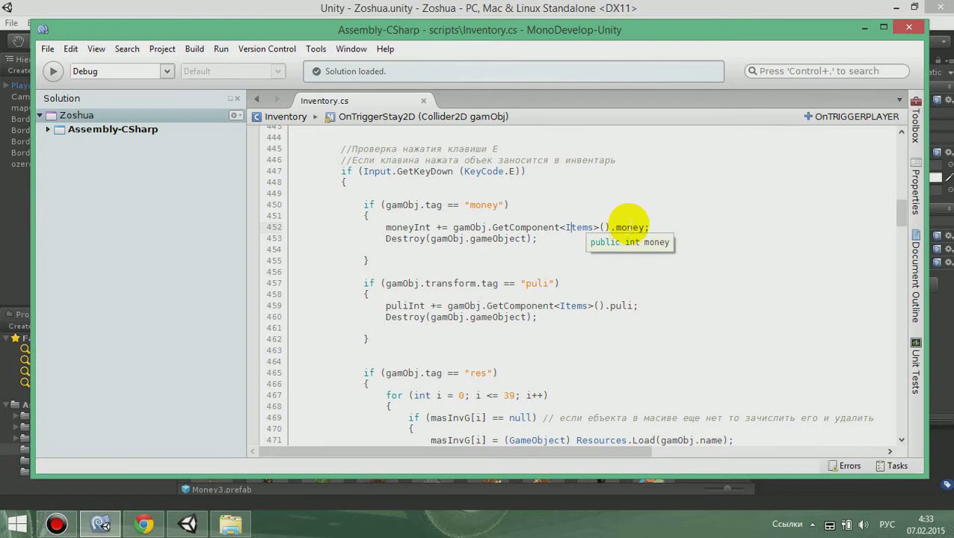
{"action": "left_click", "coordinate": [105, 524]}
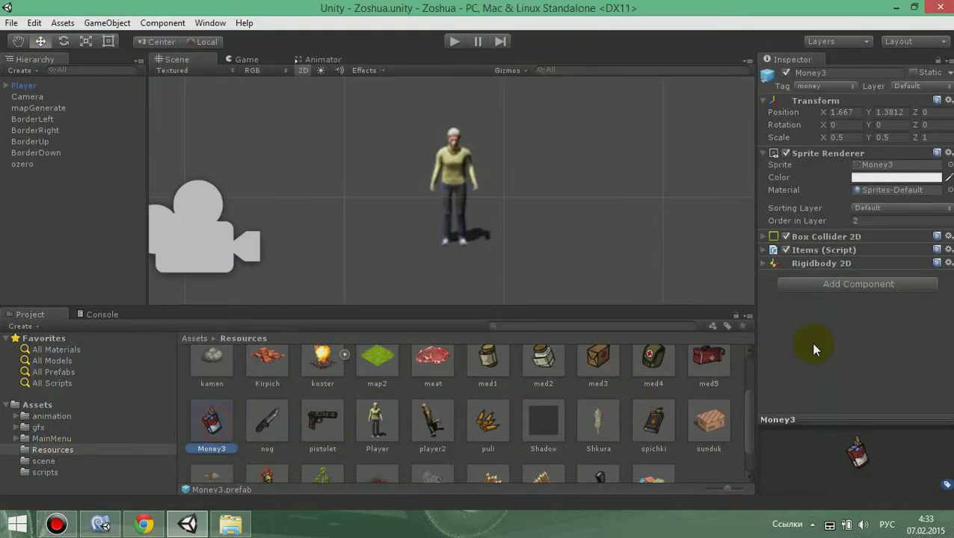
Expand the Money3 prefab's Items (Script) component and open Items.cs in MonoDevelop.
{"action": "left_click", "coordinate": [763, 251]}
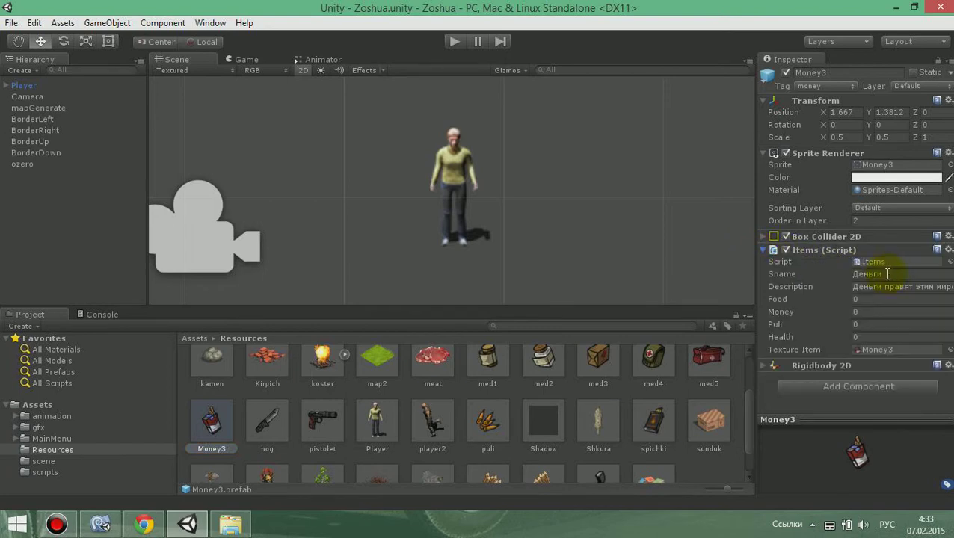
{"action": "left_click", "coordinate": [885, 265]}
{"action": "left_click", "coordinate": [771, 329]}
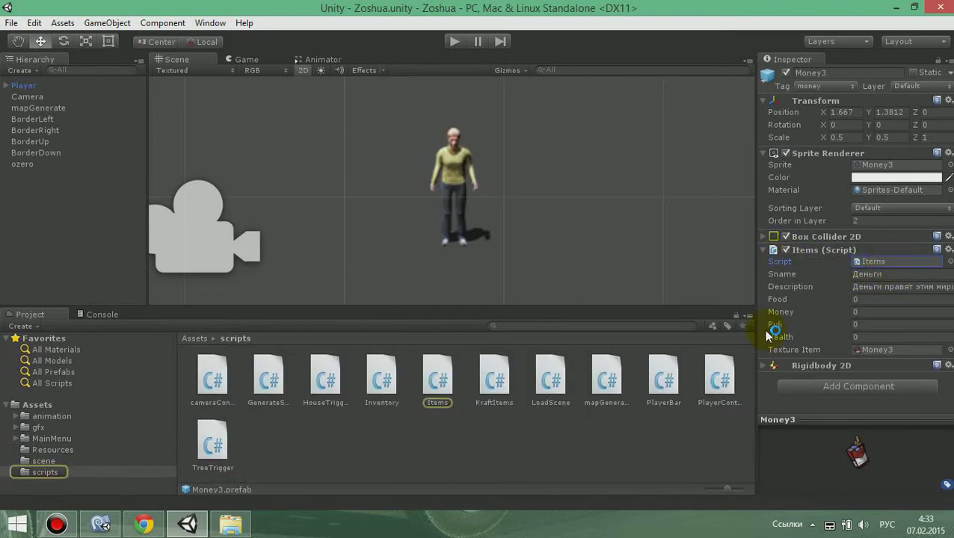
{"action": "left_click", "coordinate": [434, 232]}
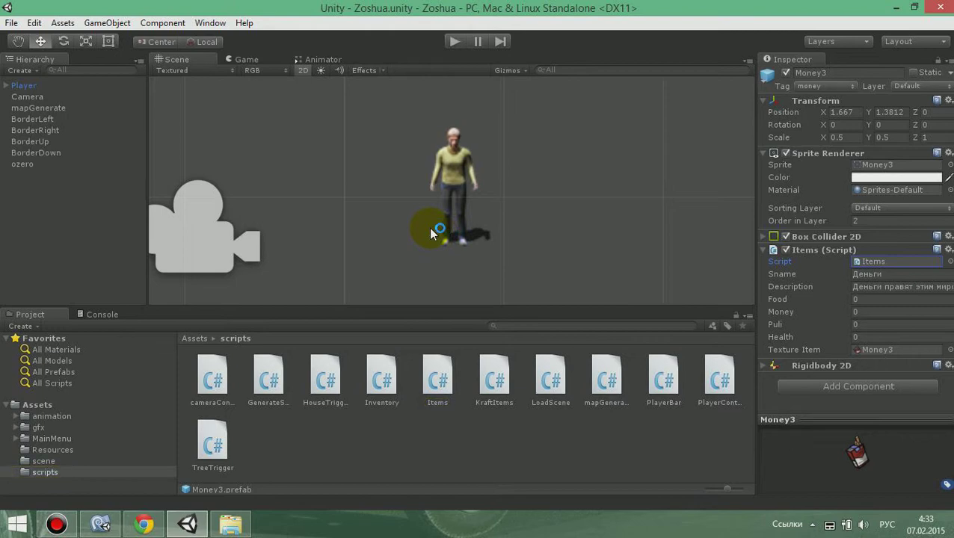
{"action": "left_click", "coordinate": [100, 523]}
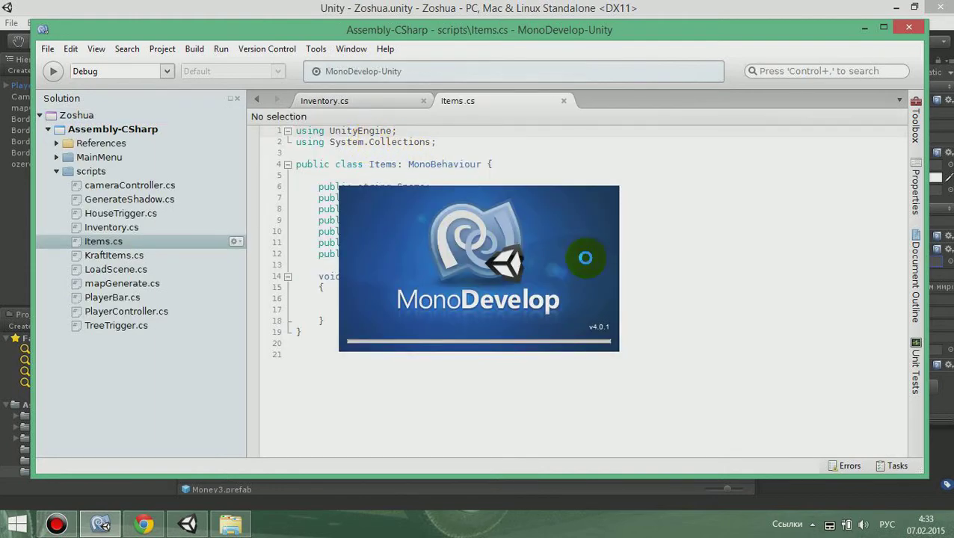
{"action": "left_click_drag", "start_coordinate": [708, 28], "coordinate": [607, 29]}
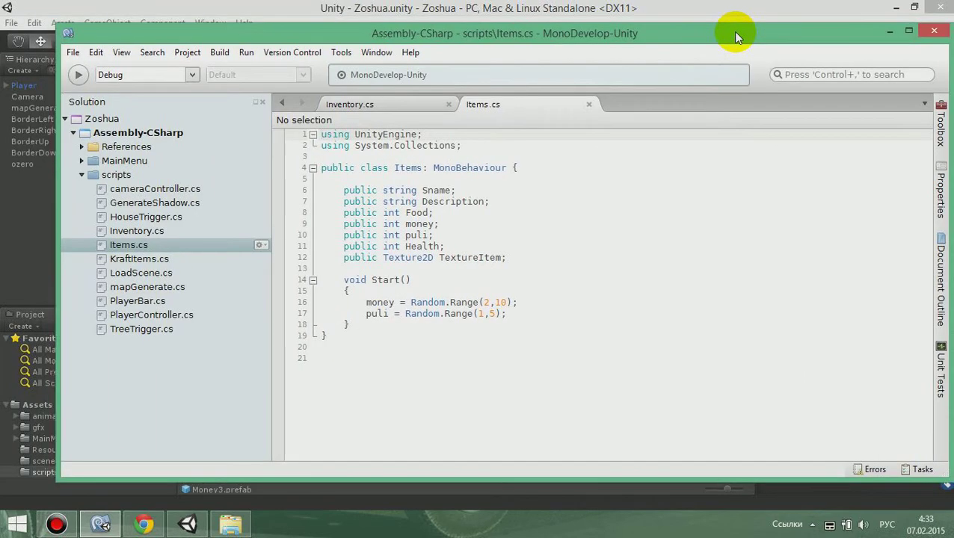
{"action": "left_click_drag", "start_coordinate": [714, 37], "coordinate": [715, 30]}
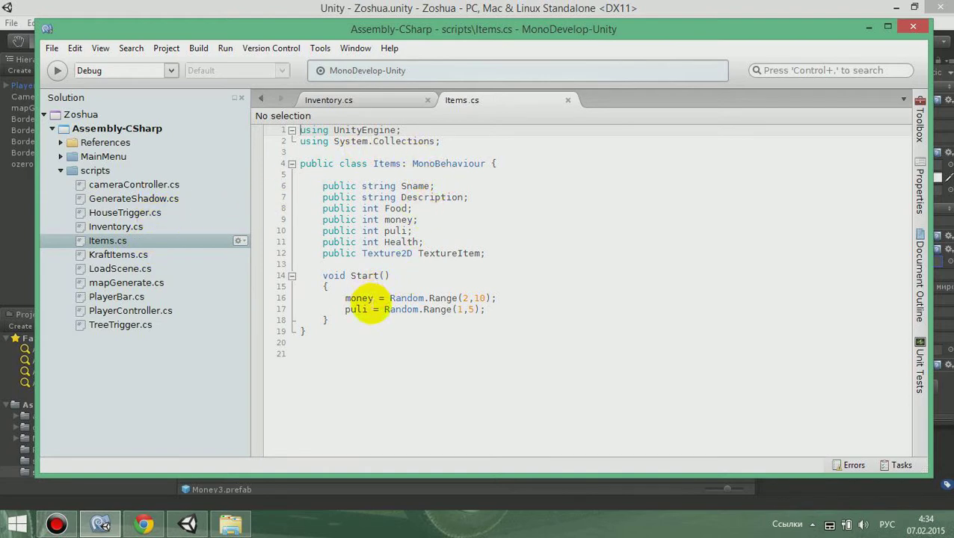
Review the random money and puli values in Start(), then close the Items.cs tab.
{"action": "double_click", "coordinate": [353, 298]}
{"action": "double_click", "coordinate": [355, 309]}
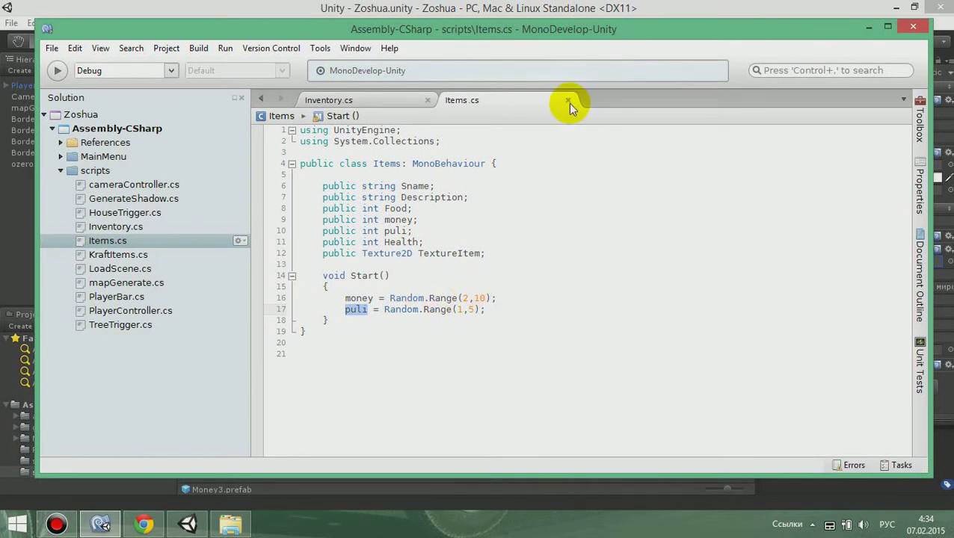
{"action": "left_click", "coordinate": [568, 102]}
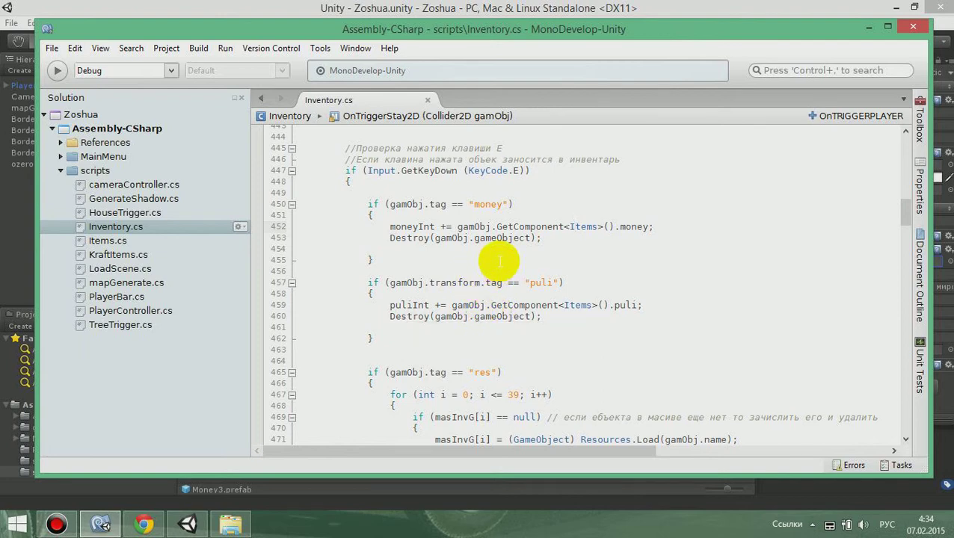
Review the Items money lookup and Destroy call on lines 452–453.
{"action": "double_click", "coordinate": [580, 227]}
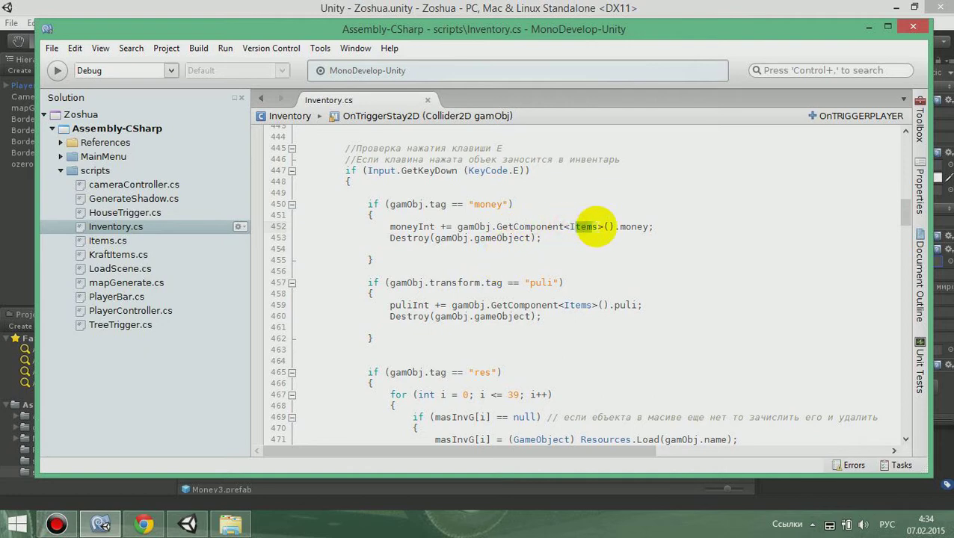
{"action": "double_click", "coordinate": [625, 227]}
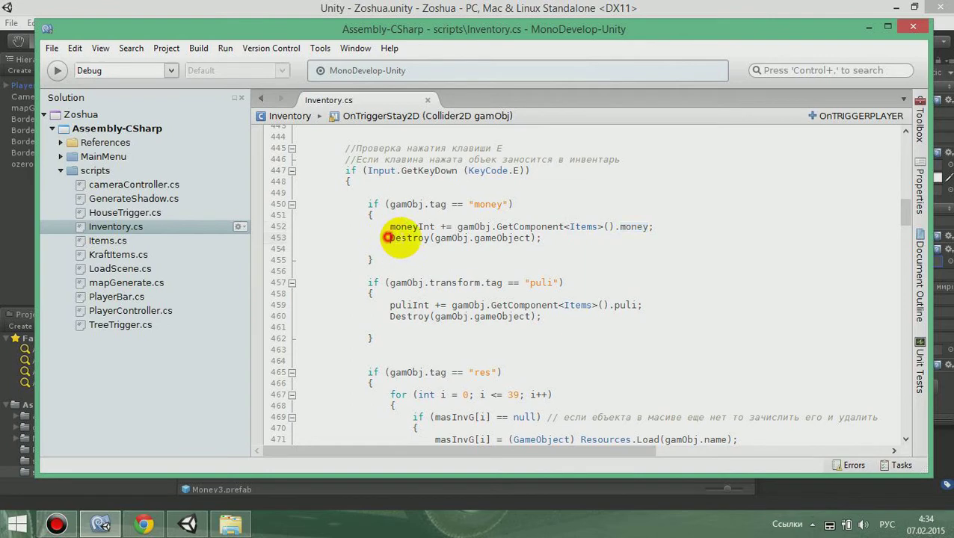
{"action": "left_click_drag", "start_coordinate": [390, 238], "coordinate": [530, 239]}
{"action": "left_click", "coordinate": [537, 238]}
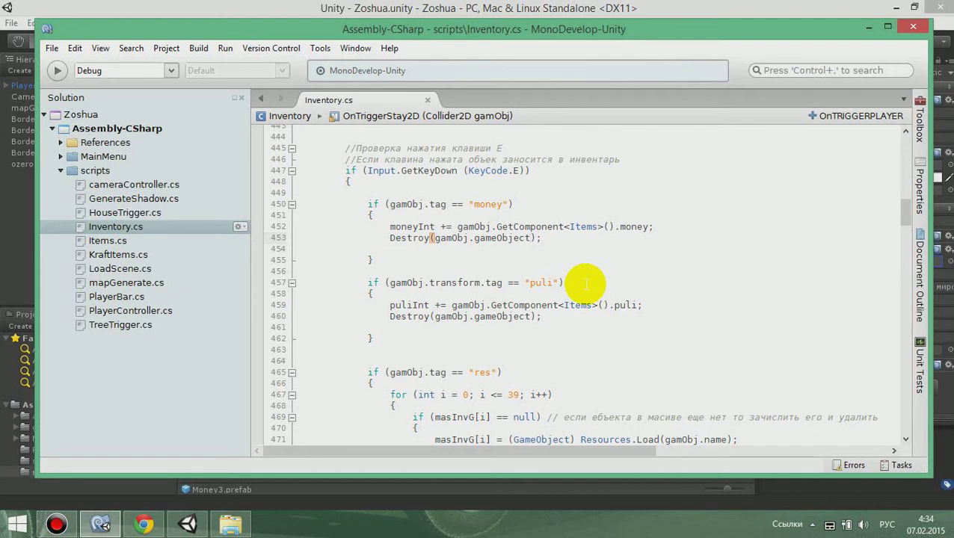
{"action": "scroll", "coordinate": [586, 281], "scroll_direction": "down", "scroll_amount": 1}
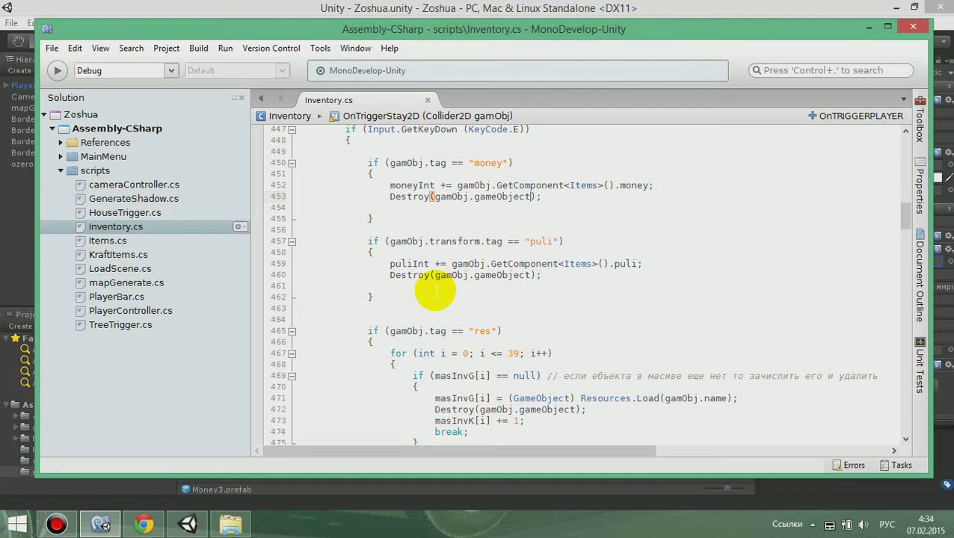
Delete .transform from the puli tag check, save Inventory.cs, and return to Unity.
{"action": "left_click_drag", "start_coordinate": [425, 242], "coordinate": [481, 241]}
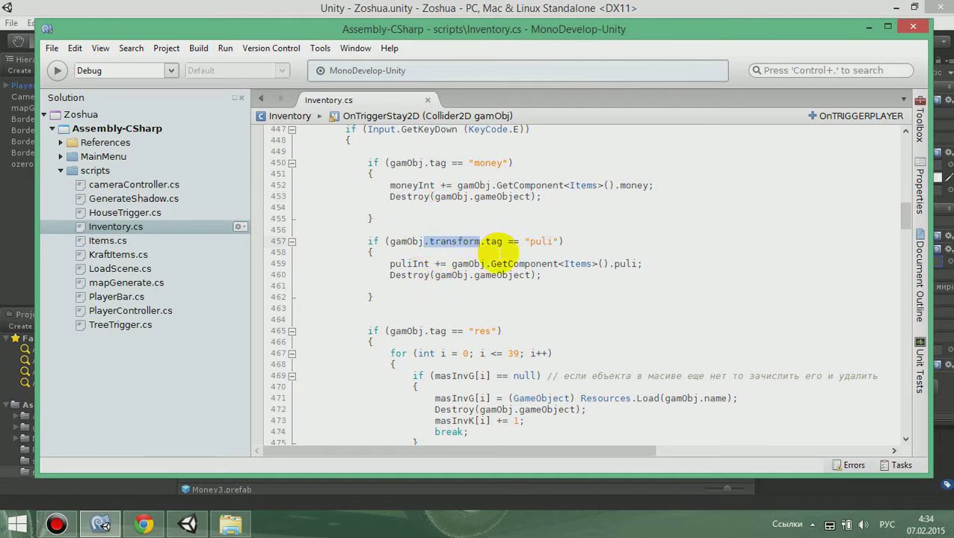
{"action": "key", "text": "Delete"}
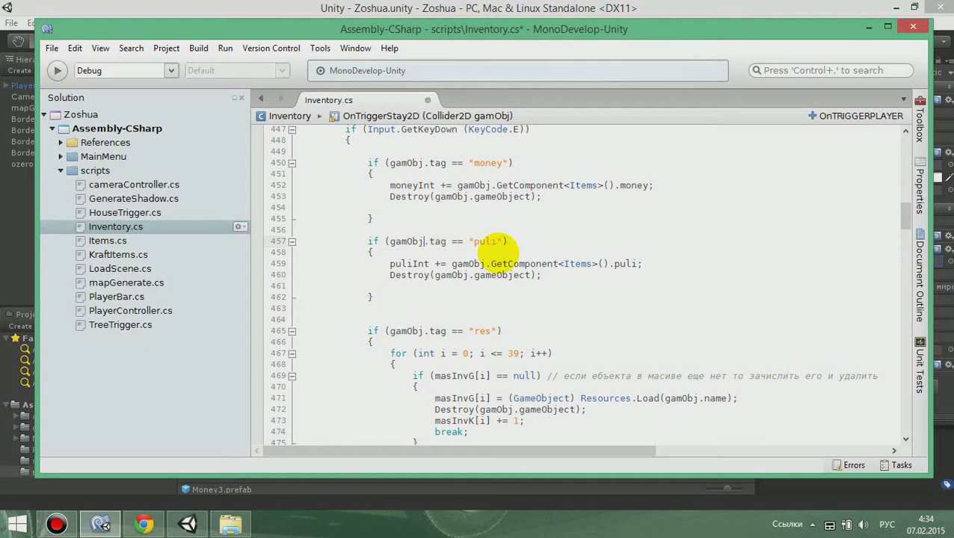
{"action": "key", "text": "ctrl+s"}
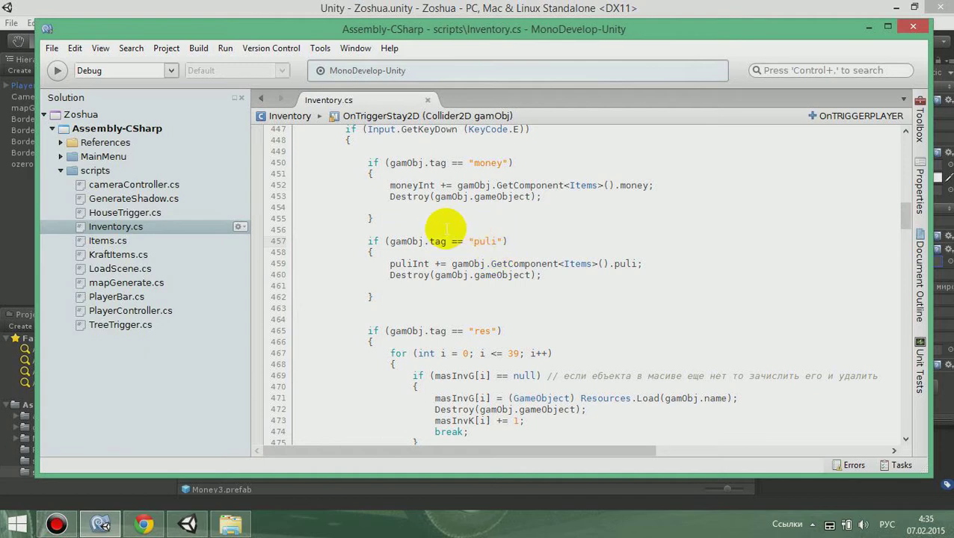
{"action": "left_click", "coordinate": [187, 523]}
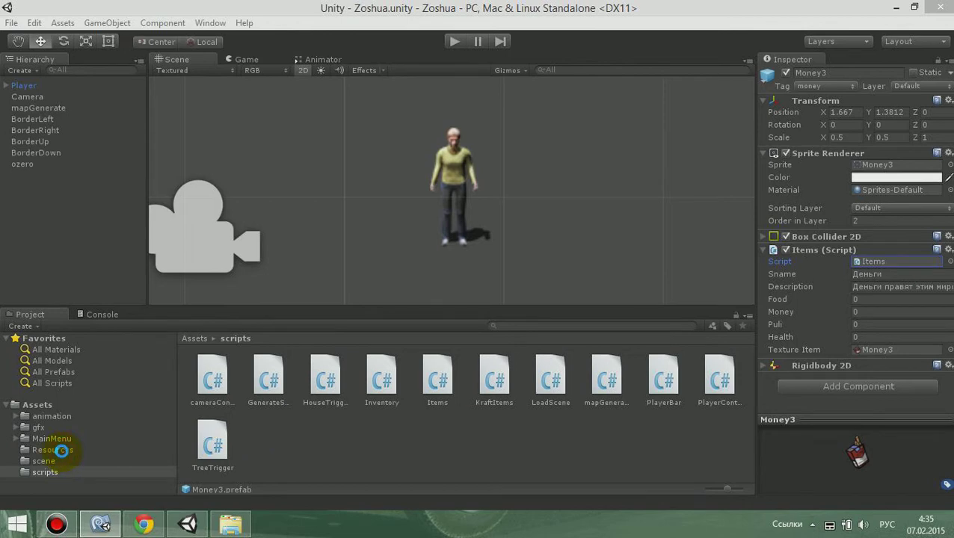
View the med1 and puli prefabs' tags in Resources, then switch back to Inventory.cs.
{"action": "left_click", "coordinate": [62, 450]}
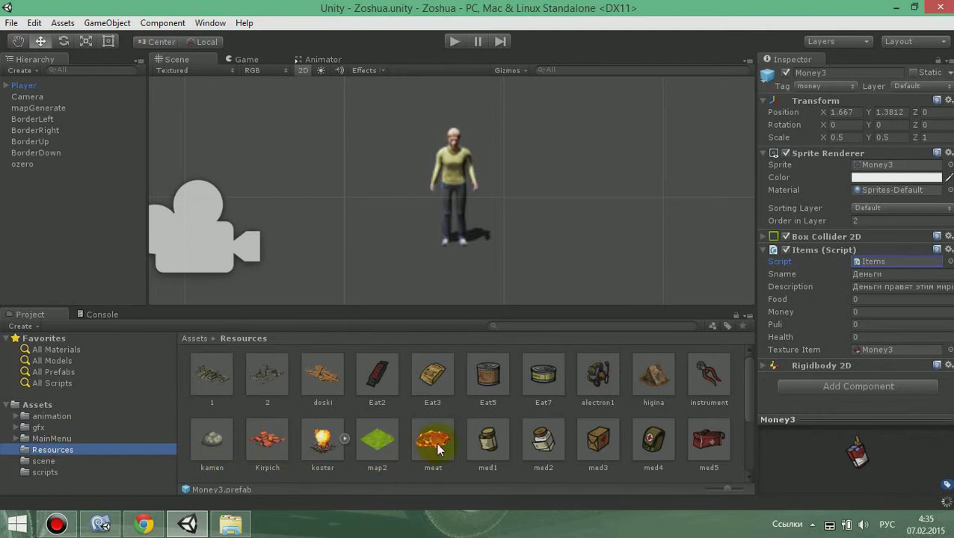
{"action": "left_click", "coordinate": [500, 424]}
{"action": "scroll", "coordinate": [502, 427], "scroll_direction": "down", "scroll_amount": 3}
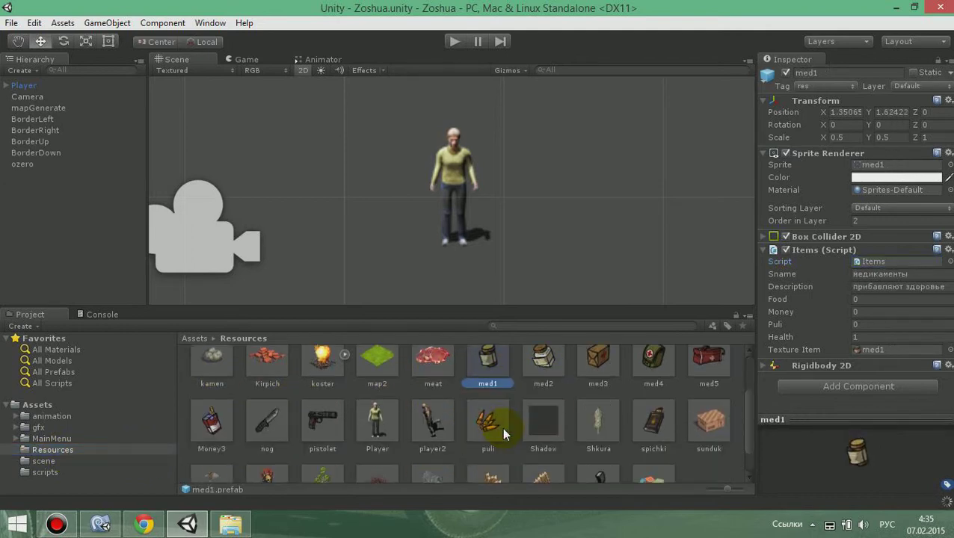
{"action": "left_click", "coordinate": [490, 423]}
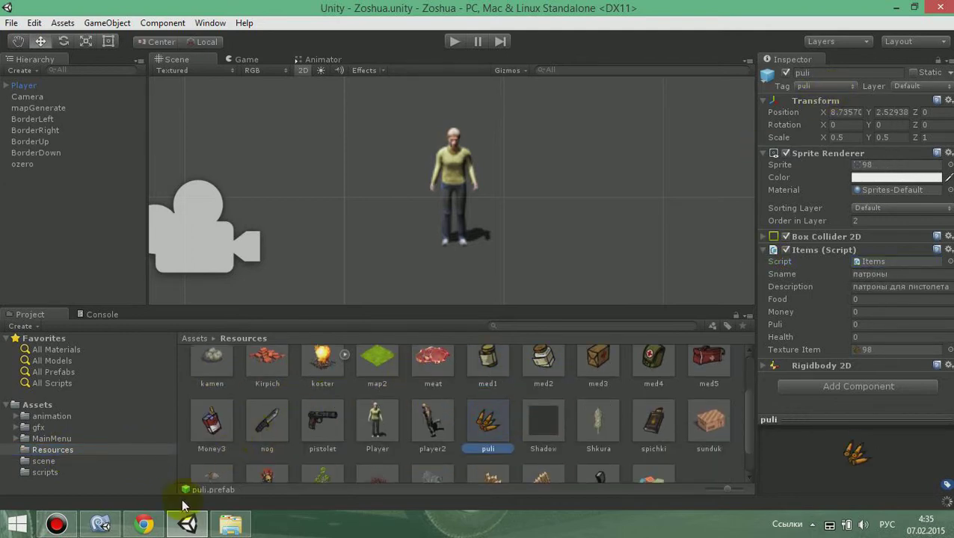
{"action": "left_click", "coordinate": [105, 526]}
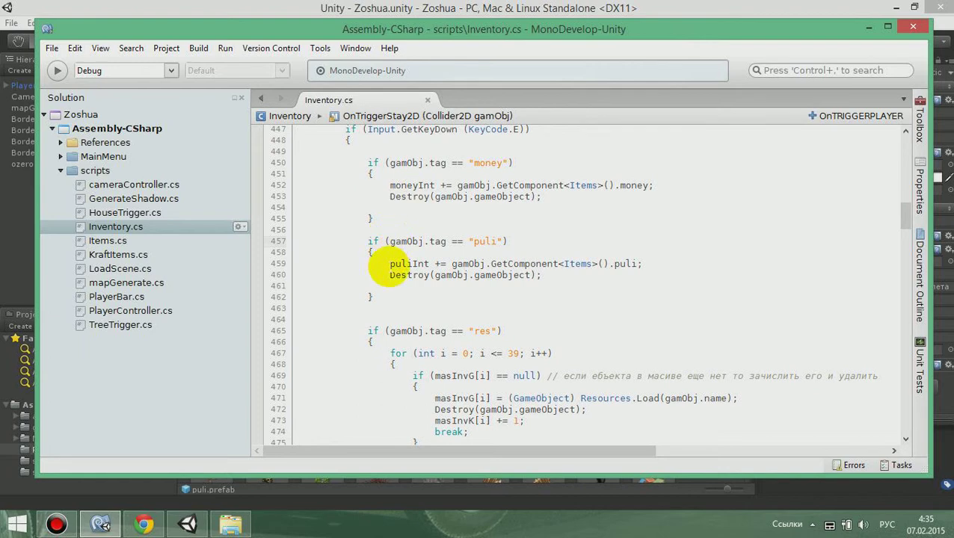
{"action": "left_click", "coordinate": [388, 267]}
{"action": "mouse_move", "coordinate": [388, 267]}
{"action": "left_mouse_down"}
{"action": "mouse_move", "coordinate": [629, 263]}
{"action": "mouse_move", "coordinate": [608, 264]}
{"action": "left_mouse_up"}
{"action": "left_click", "coordinate": [570, 264]}
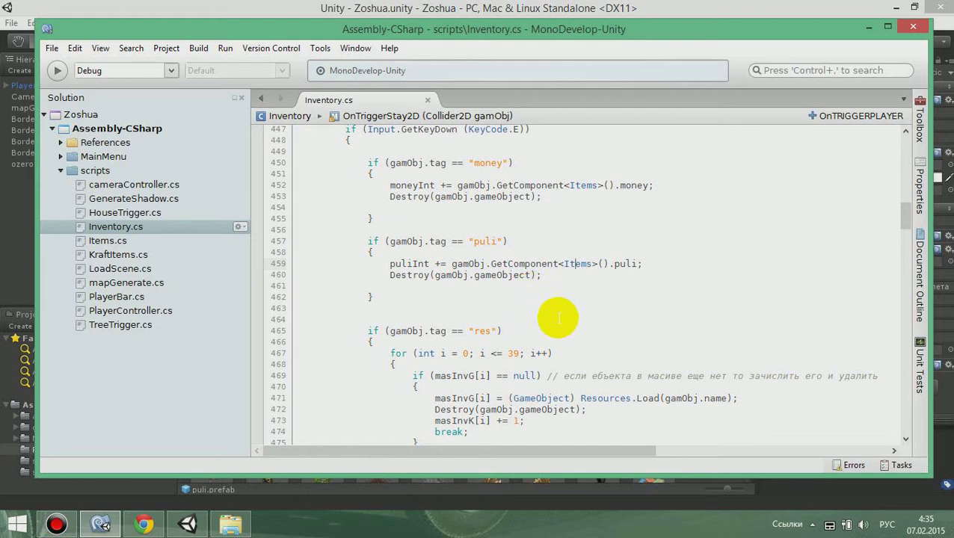
{"action": "scroll", "coordinate": [553, 329], "scroll_direction": "down", "scroll_amount": 2}
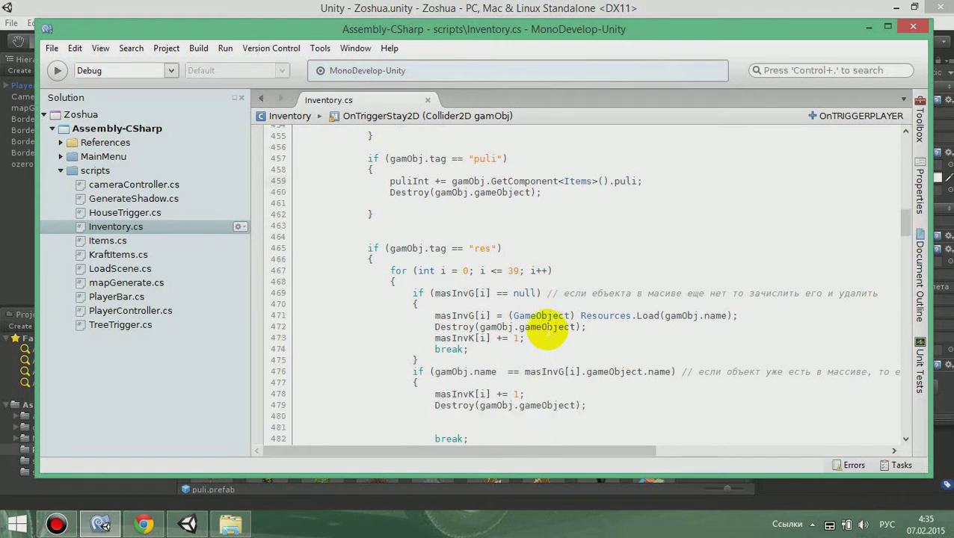
{"action": "scroll", "coordinate": [514, 273], "scroll_direction": "down", "scroll_amount": 1}
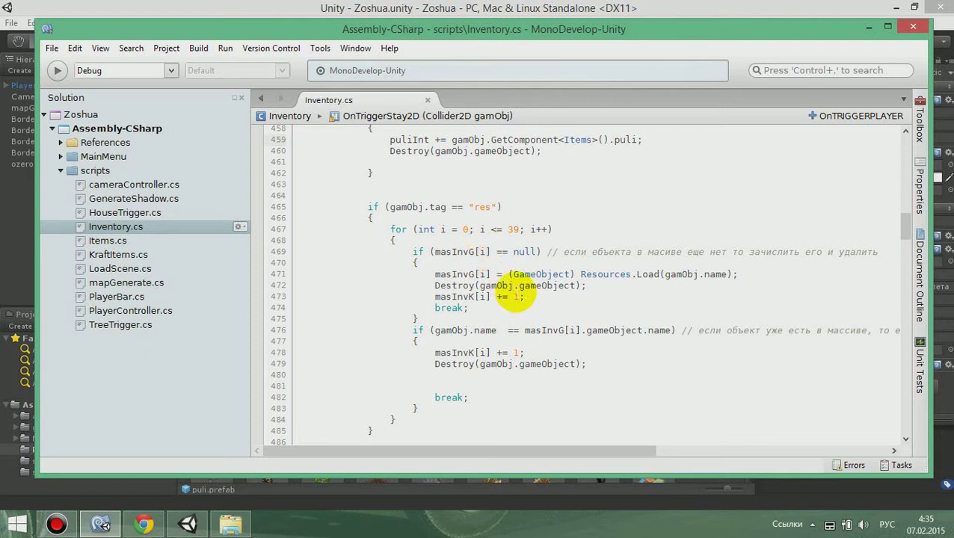
{"action": "scroll", "coordinate": [514, 287], "scroll_direction": "down", "scroll_amount": 1}
{"action": "scroll", "coordinate": [509, 288], "scroll_direction": "up", "scroll_amount": 1}
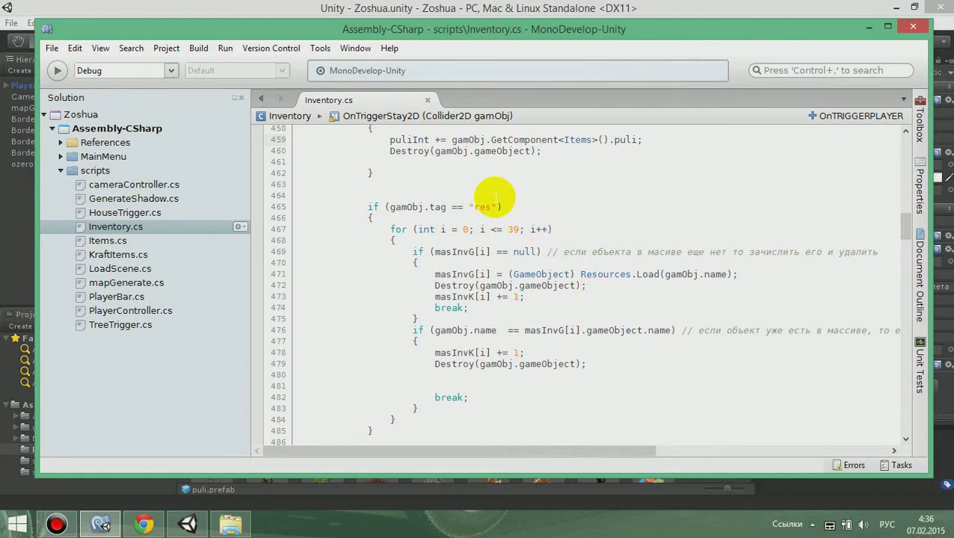
{"action": "double_click", "coordinate": [402, 208]}
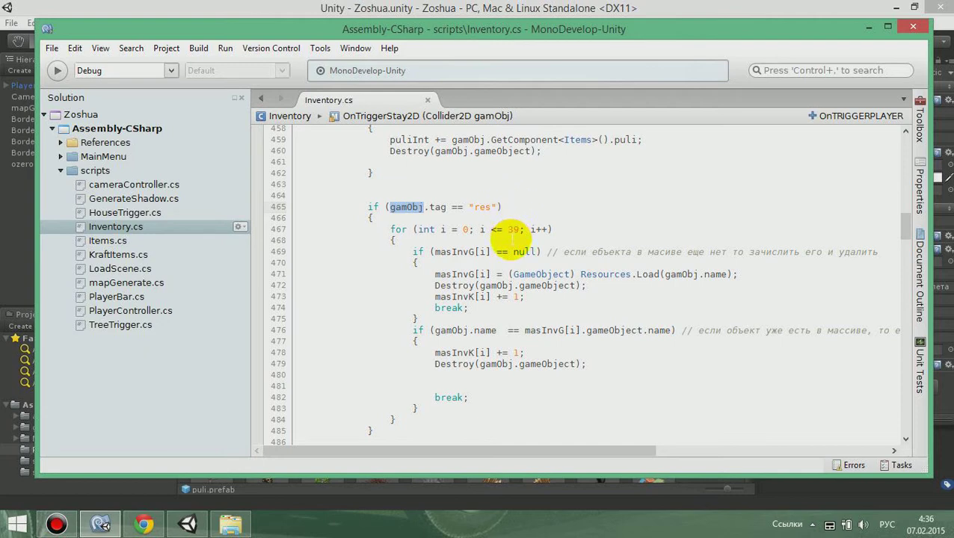
{"action": "scroll", "coordinate": [376, 268], "scroll_direction": "down", "scroll_amount": 2}
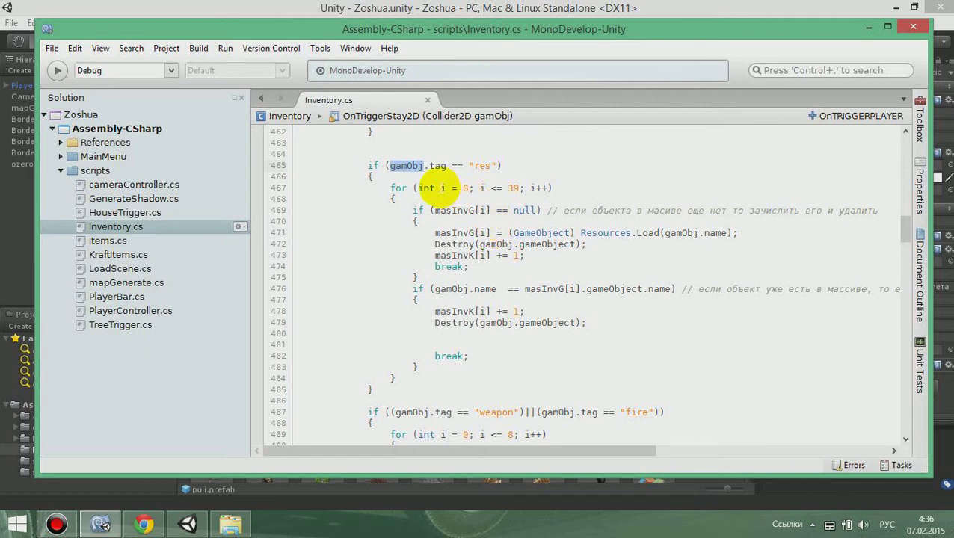
{"action": "left_click", "coordinate": [439, 188]}
{"action": "double_click", "coordinate": [441, 188]}
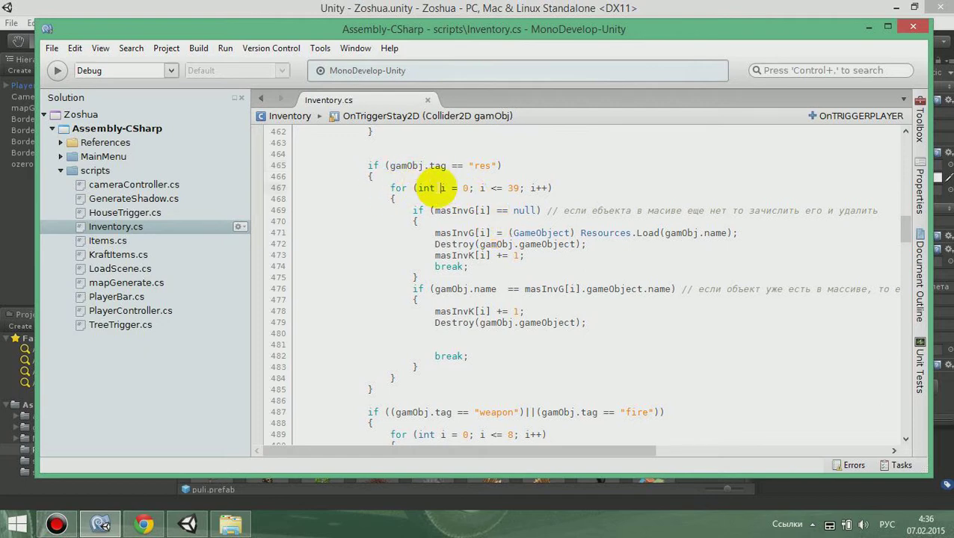
{"action": "left_click_drag", "start_coordinate": [441, 187], "coordinate": [468, 188]}
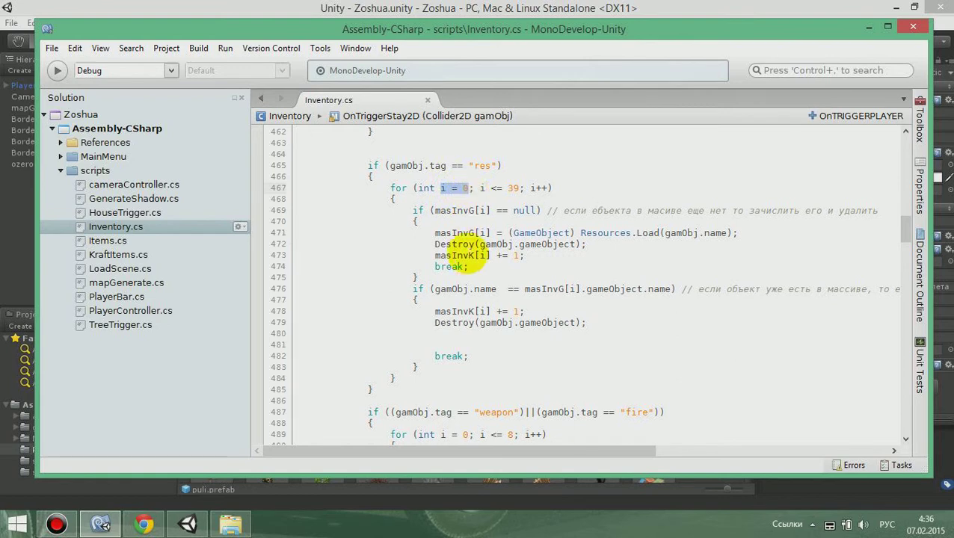
{"action": "left_click", "coordinate": [442, 188]}
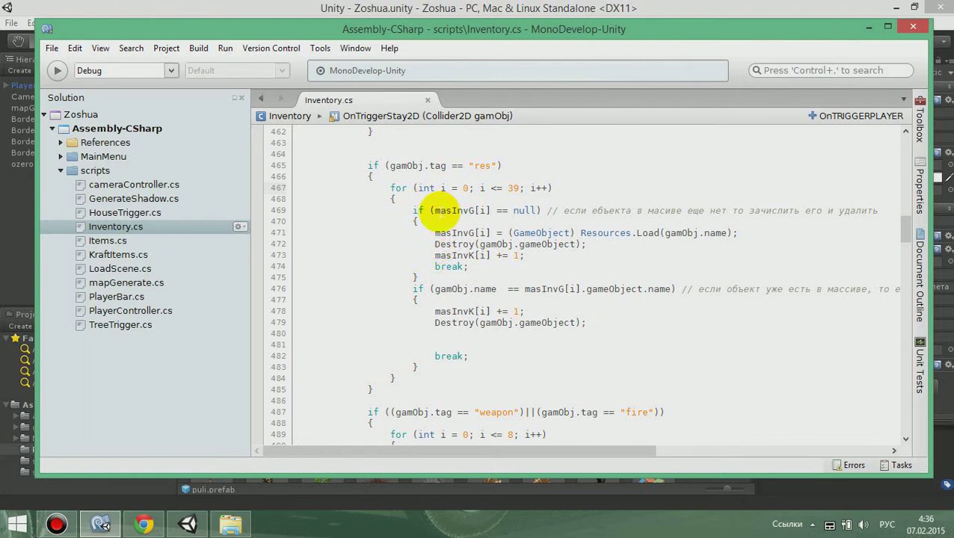
{"action": "left_click_drag", "start_coordinate": [435, 211], "coordinate": [534, 211]}
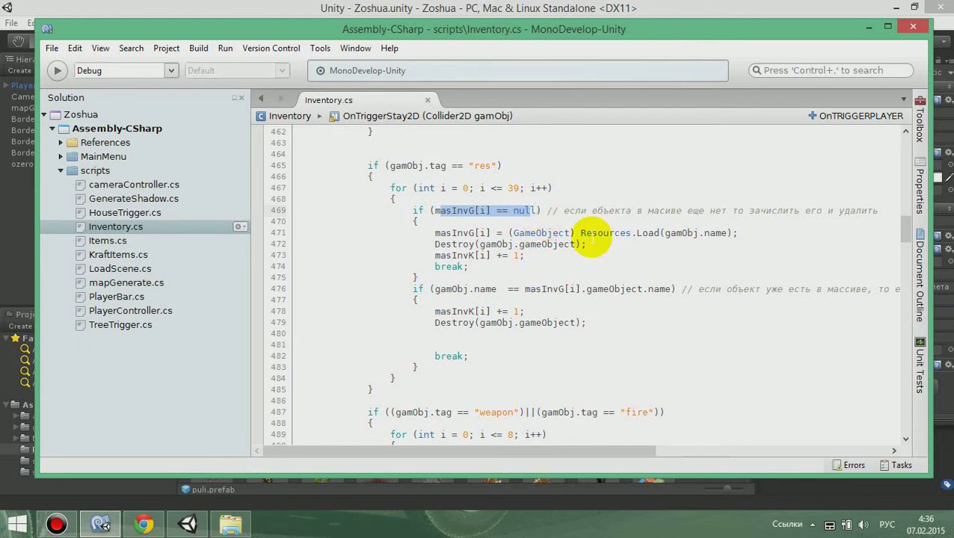
{"action": "left_click_drag", "start_coordinate": [435, 233], "coordinate": [492, 234]}
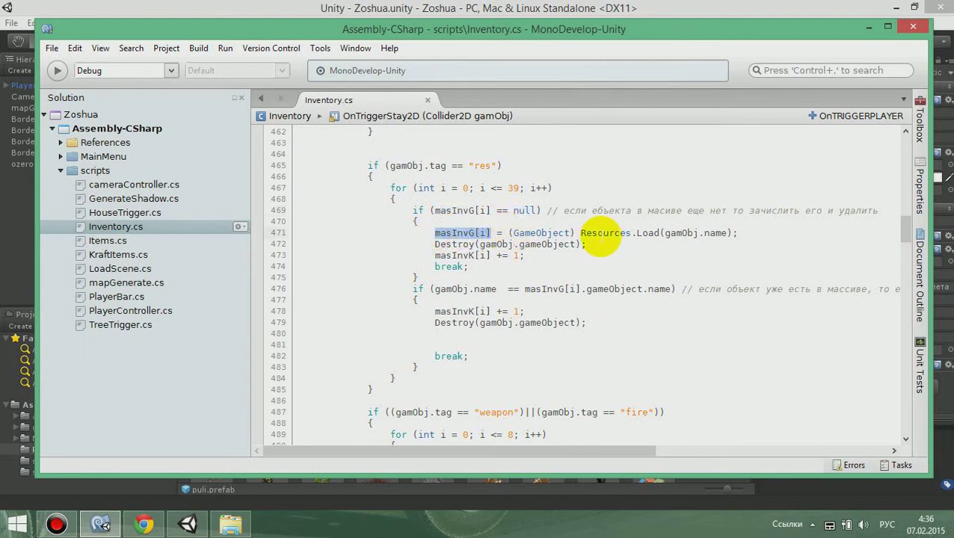
{"action": "left_click_drag", "start_coordinate": [581, 233], "coordinate": [729, 233]}
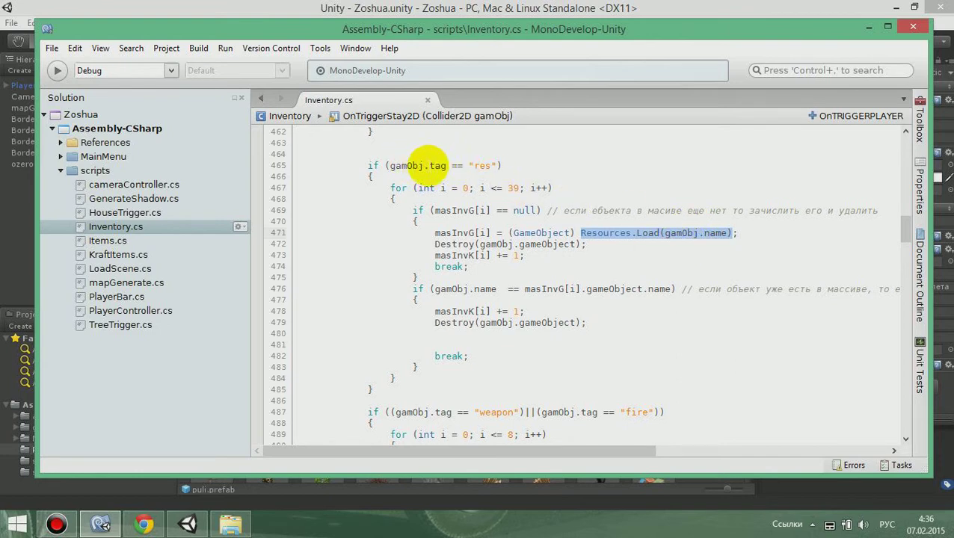
{"action": "left_click", "coordinate": [679, 233]}
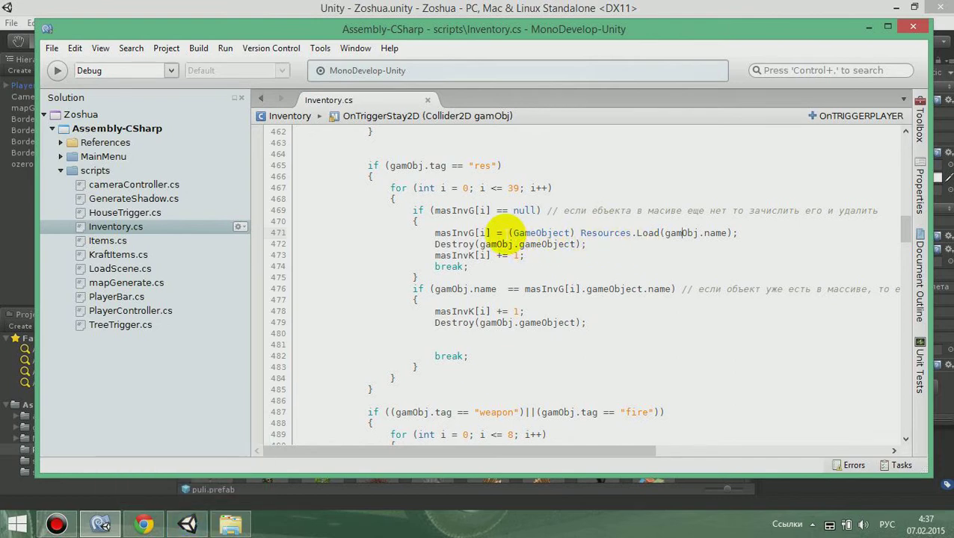
{"action": "left_click_drag", "start_coordinate": [509, 233], "coordinate": [574, 233]}
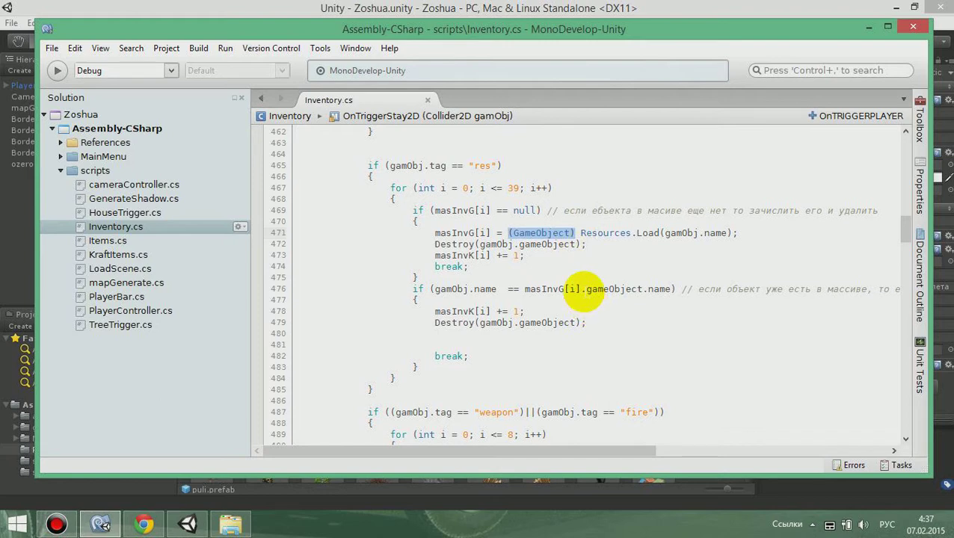
{"action": "left_click", "coordinate": [508, 233]}
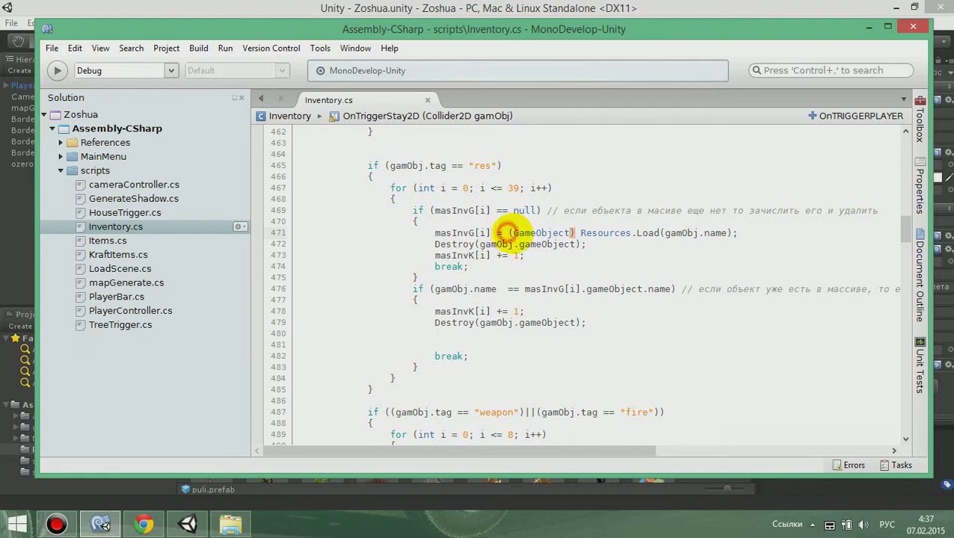
{"action": "left_click_drag", "start_coordinate": [508, 232], "coordinate": [574, 233]}
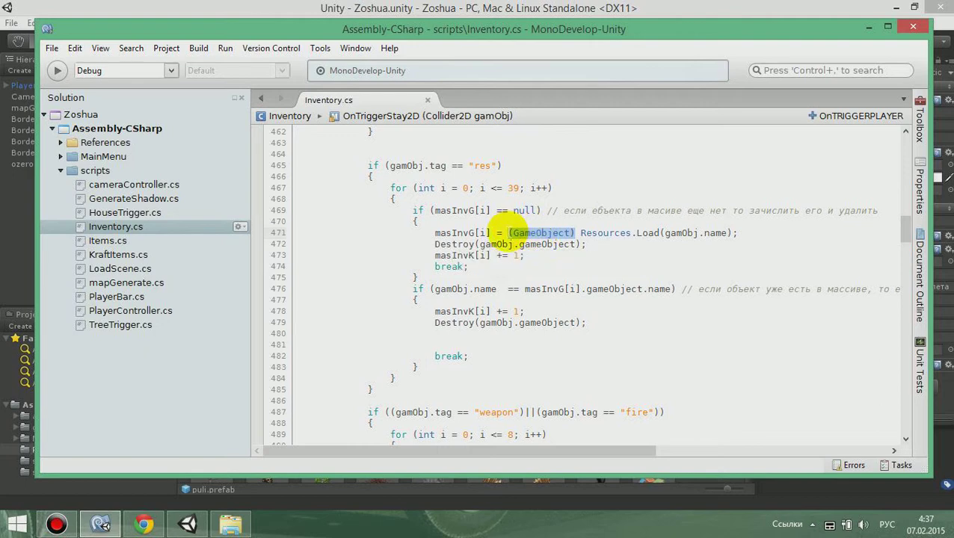
{"action": "left_click", "coordinate": [507, 233]}
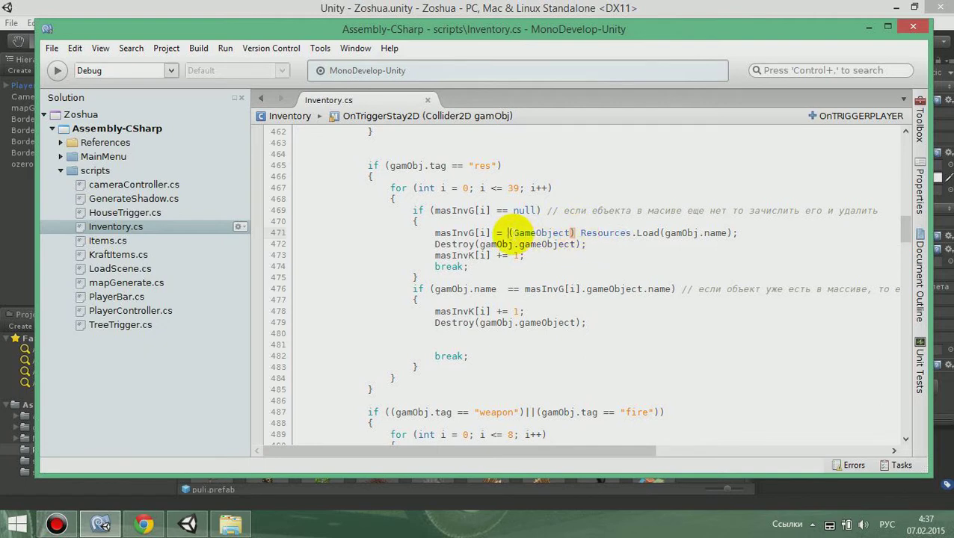
{"action": "left_click_drag", "start_coordinate": [514, 232], "coordinate": [573, 233]}
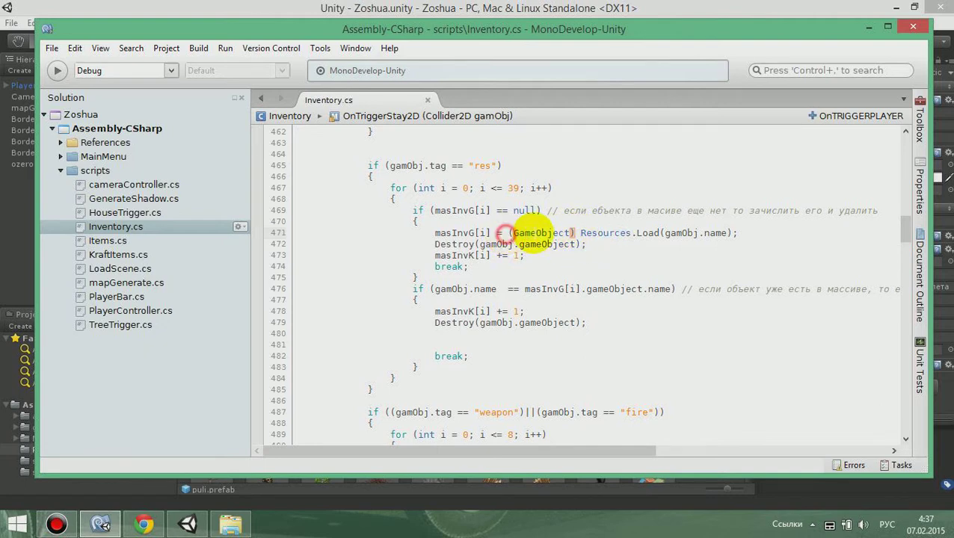
{"action": "key", "text": "Delete"}
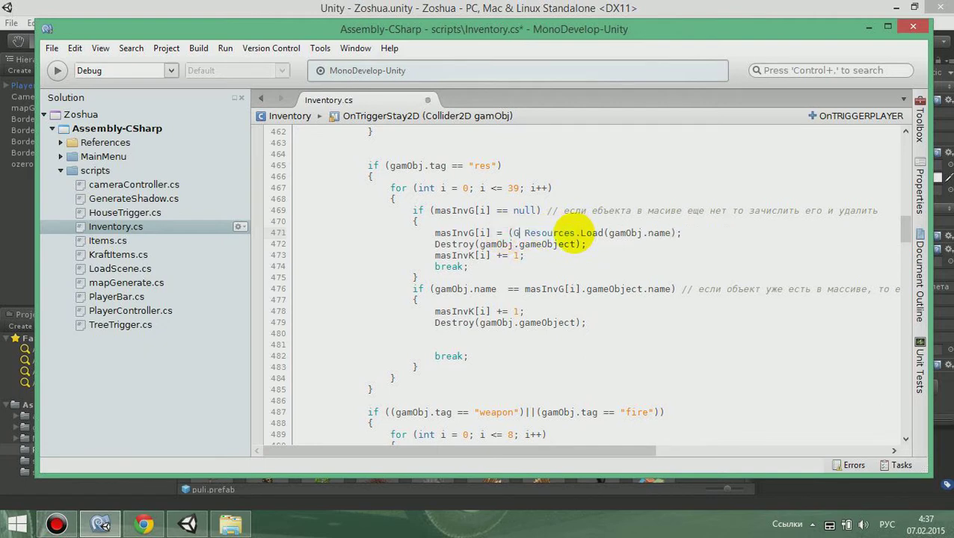
{"action": "key", "text": "Delete"}
{"action": "key", "text": "BackSpace"}
{"action": "left_click", "coordinate": [664, 233]}
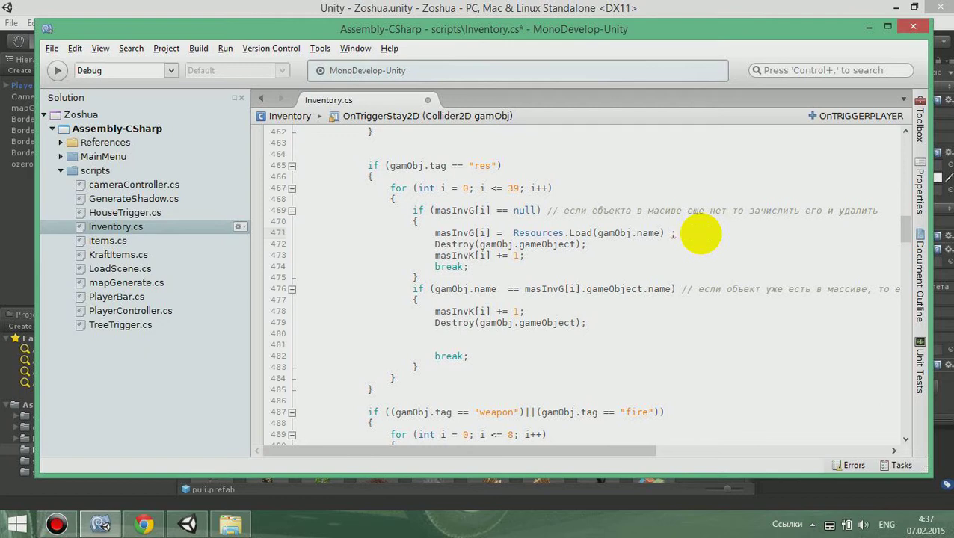
{"action": "type", "text": "asga"}
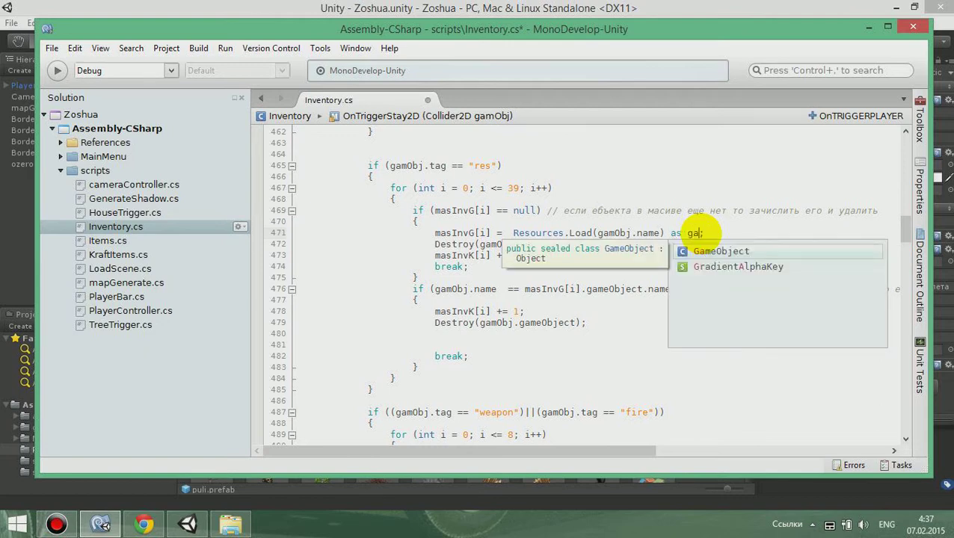
{"action": "key", "text": "Return"}
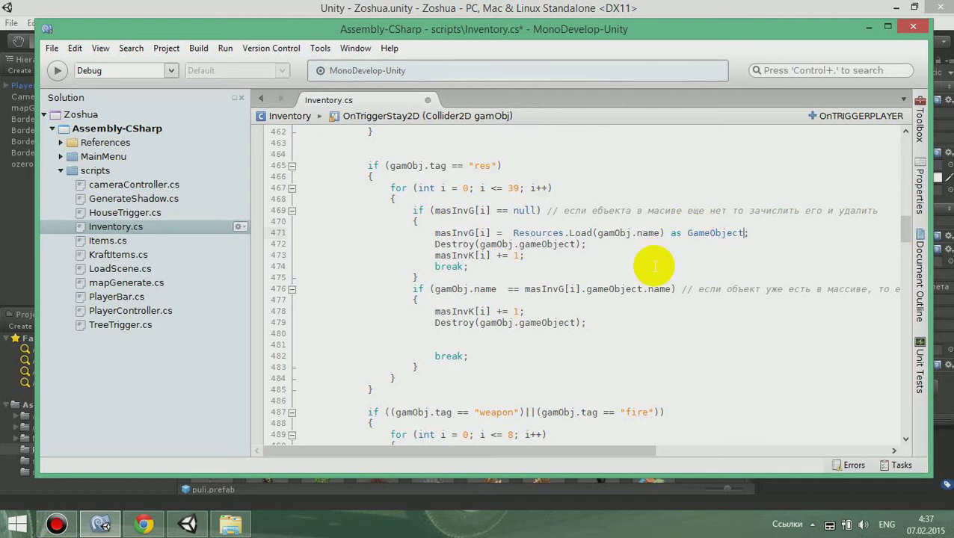
{"action": "key", "text": "ctrl+z"}
{"action": "key", "text": "ctrl+z"}
{"action": "key", "text": "ctrl+z"}
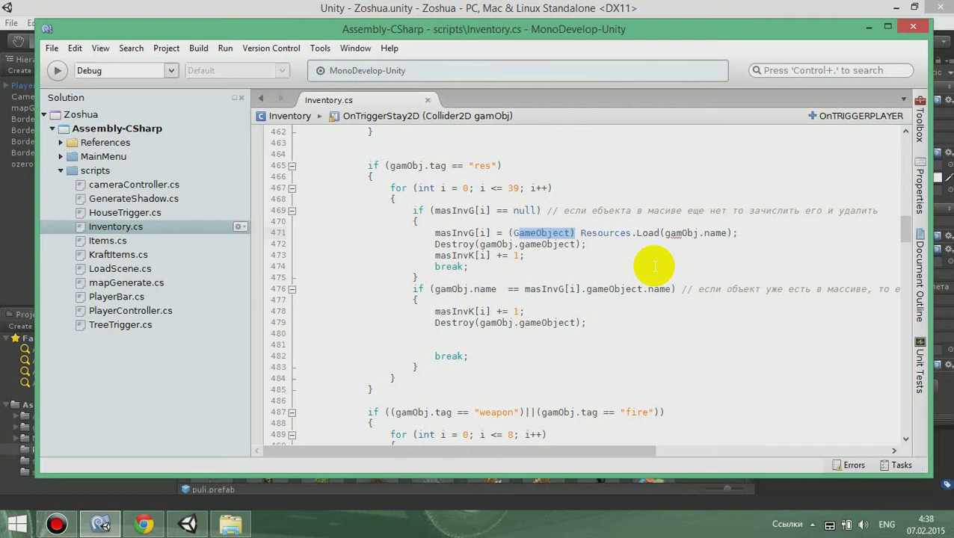
Remove .transform from gamObj.transform.tag on line 457 and save with Ctrl+S.
{"action": "scroll", "coordinate": [654, 265], "scroll_direction": "up", "scroll_amount": 2}
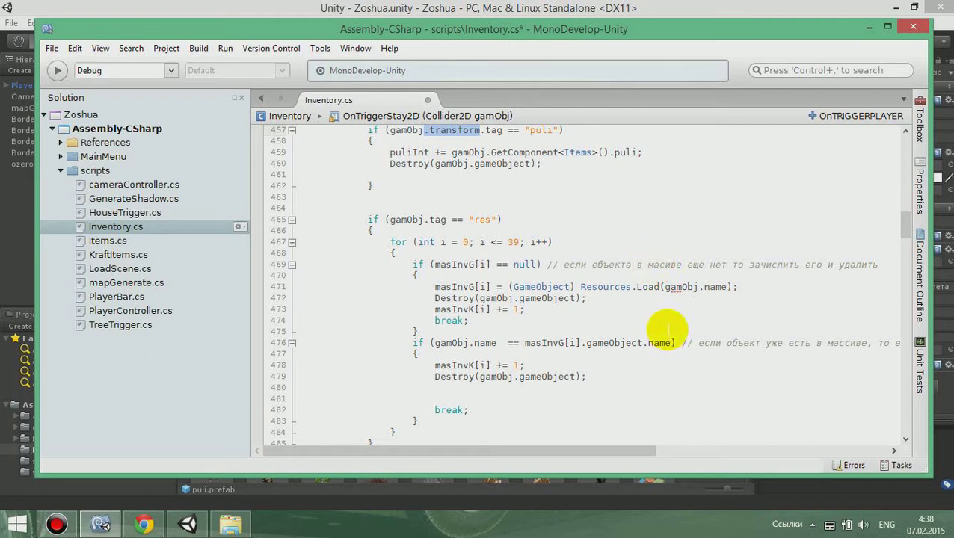
{"action": "key", "text": "Delete"}
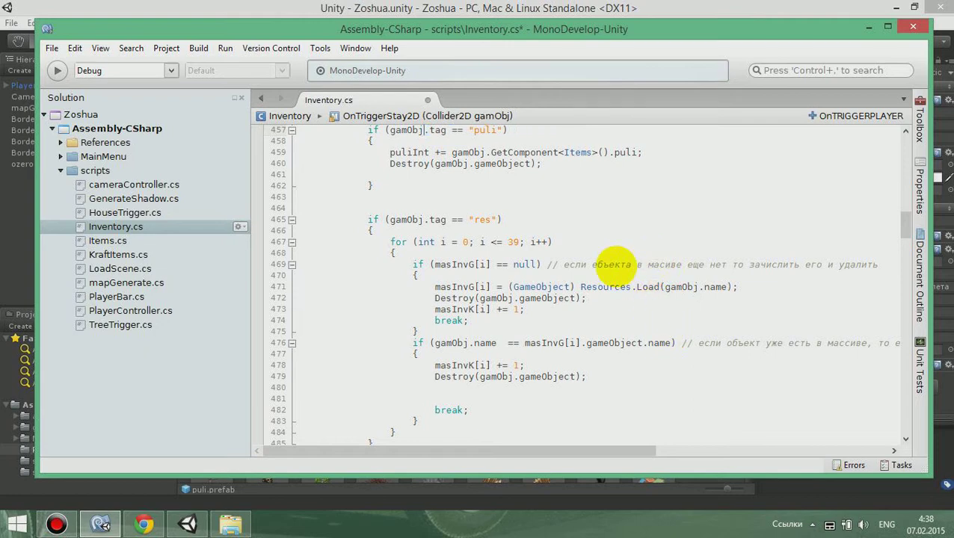
{"action": "key", "text": "ctrl+s"}
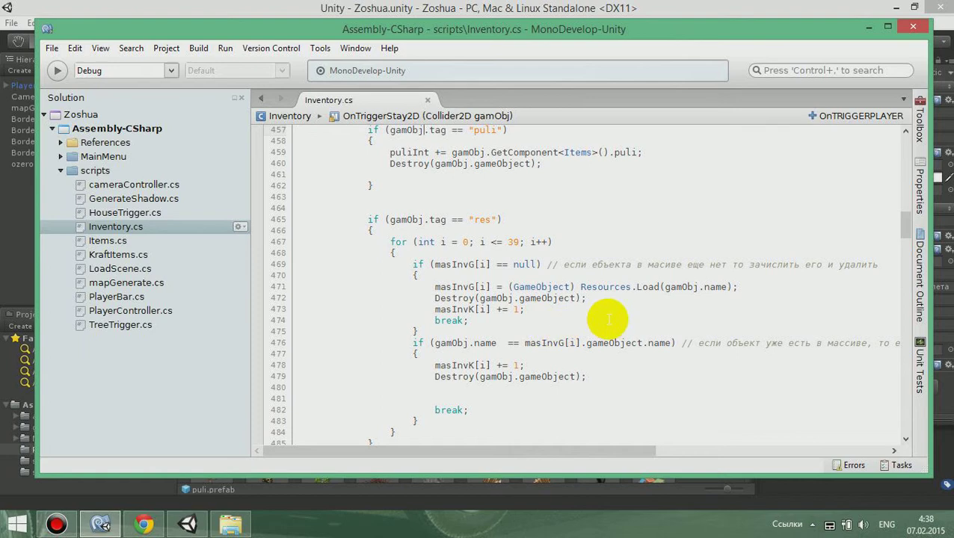
{"action": "scroll", "coordinate": [612, 321], "scroll_direction": "down", "scroll_amount": 1}
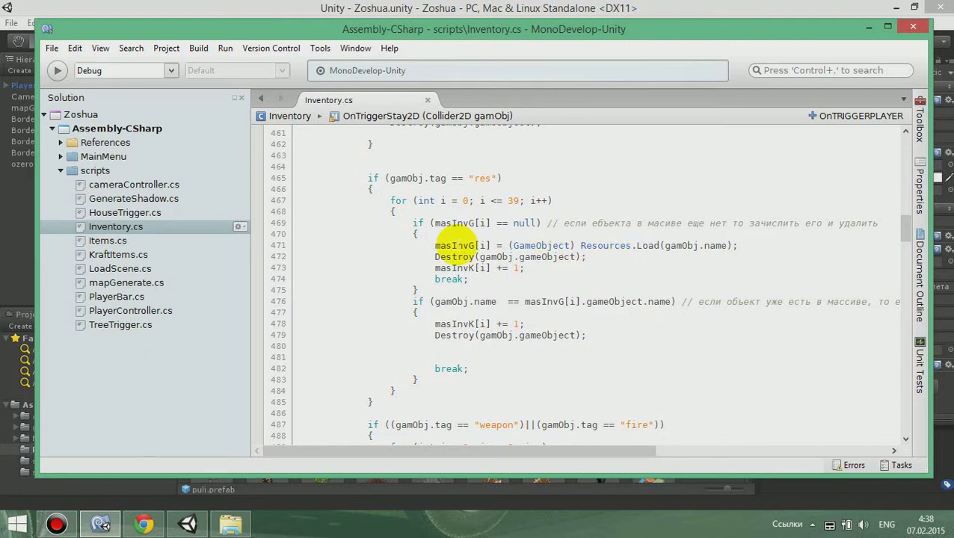
Review the (GameObject) Resources.Load cast on line 471 and line 473, then switch to Unity.
{"action": "left_click", "coordinate": [187, 524]}
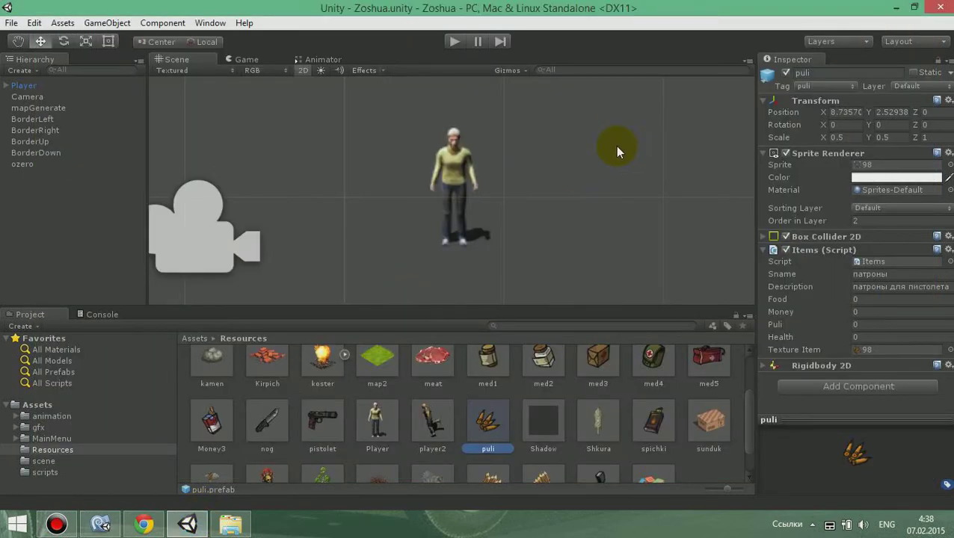
{"action": "left_click", "coordinate": [187, 527]}
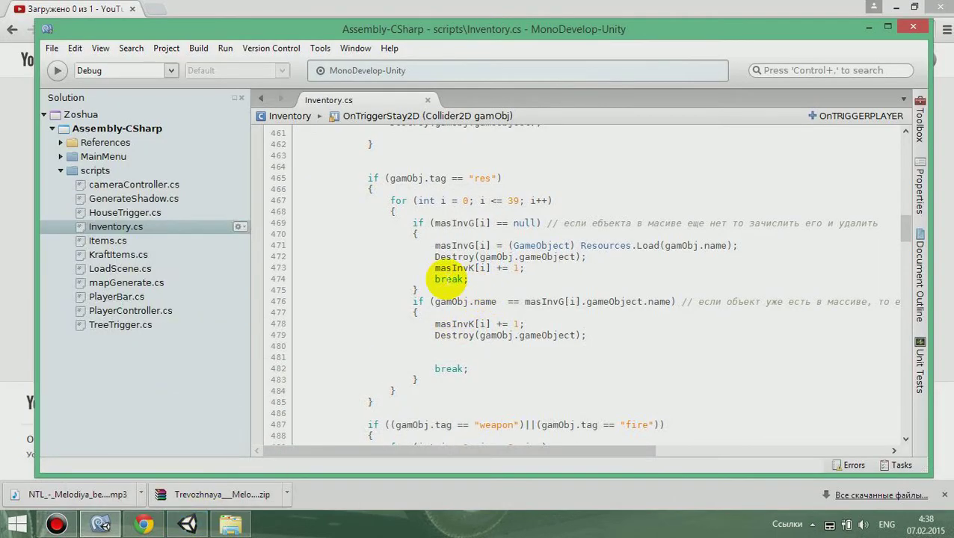
{"action": "mouse_move", "coordinate": [447, 285]}
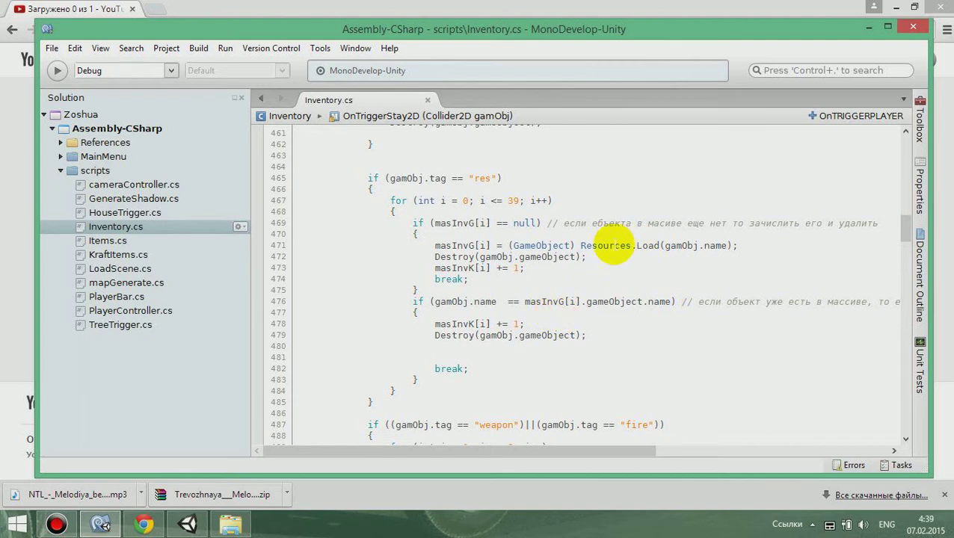
{"action": "left_click", "coordinate": [511, 246]}
{"action": "left_click_drag", "start_coordinate": [512, 246], "coordinate": [705, 246]}
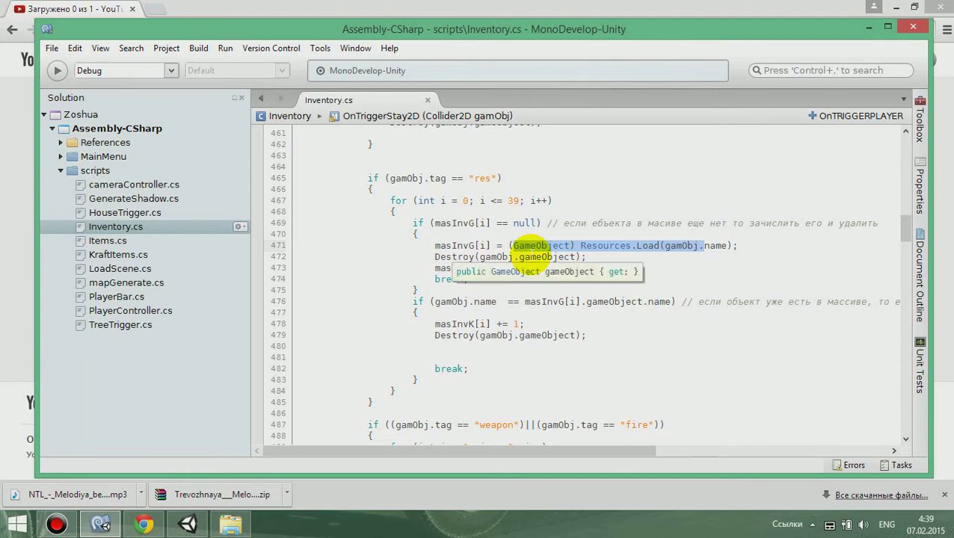
{"action": "left_click_drag", "start_coordinate": [435, 268], "coordinate": [452, 267]}
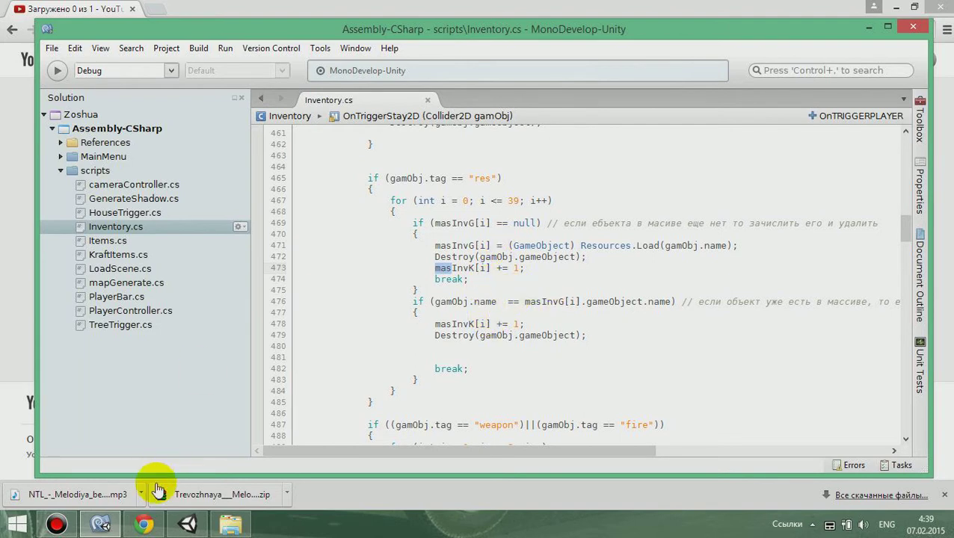
{"action": "left_click", "coordinate": [188, 524]}
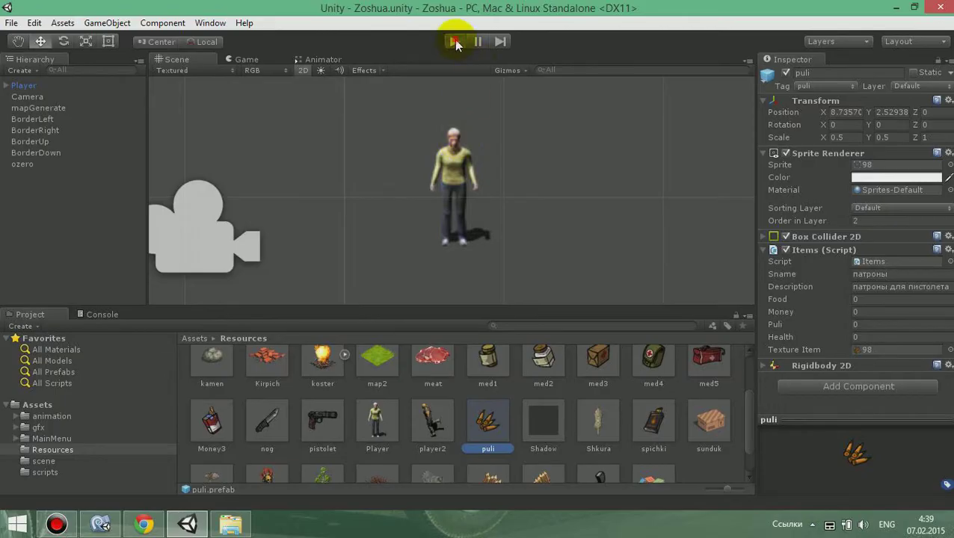
Enter Play mode, press I to show the inventory and crafting grids, then return to Inventory.cs.
{"action": "left_click", "coordinate": [454, 41]}
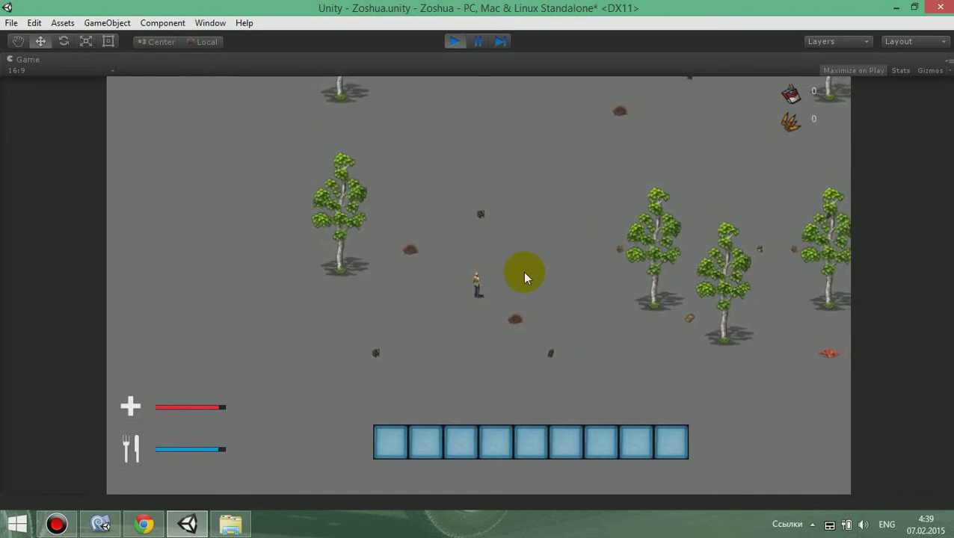
{"action": "key", "text": "i"}
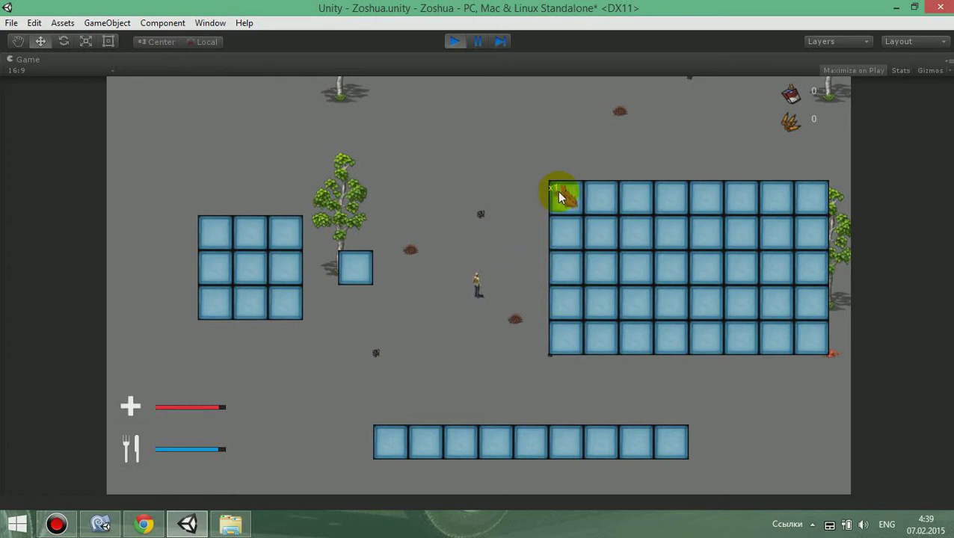
{"action": "left_click", "coordinate": [100, 523]}
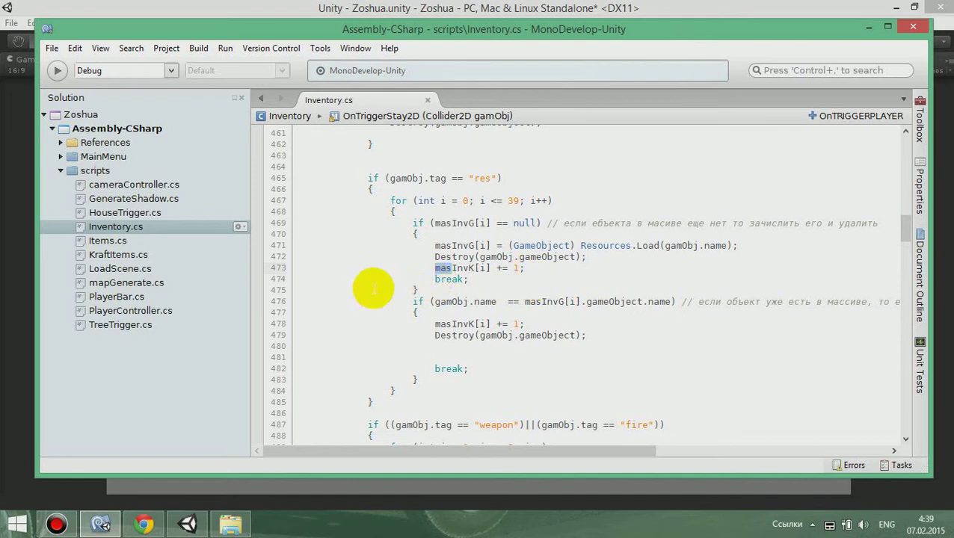
Look over masInvK[i] and break; on lines 473-474, then return to the running game.
{"action": "left_click", "coordinate": [486, 268]}
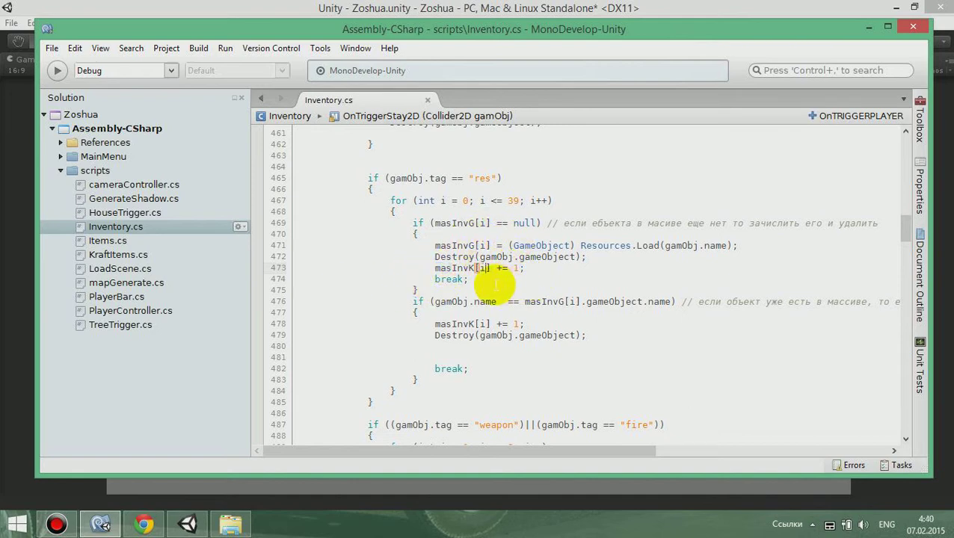
{"action": "left_click_drag", "start_coordinate": [446, 280], "coordinate": [478, 286]}
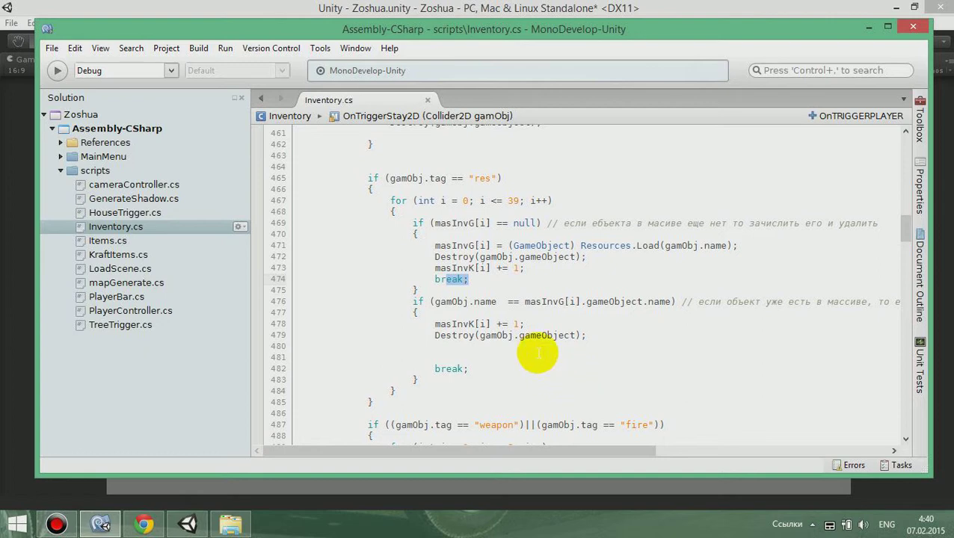
{"action": "left_click", "coordinate": [188, 524]}
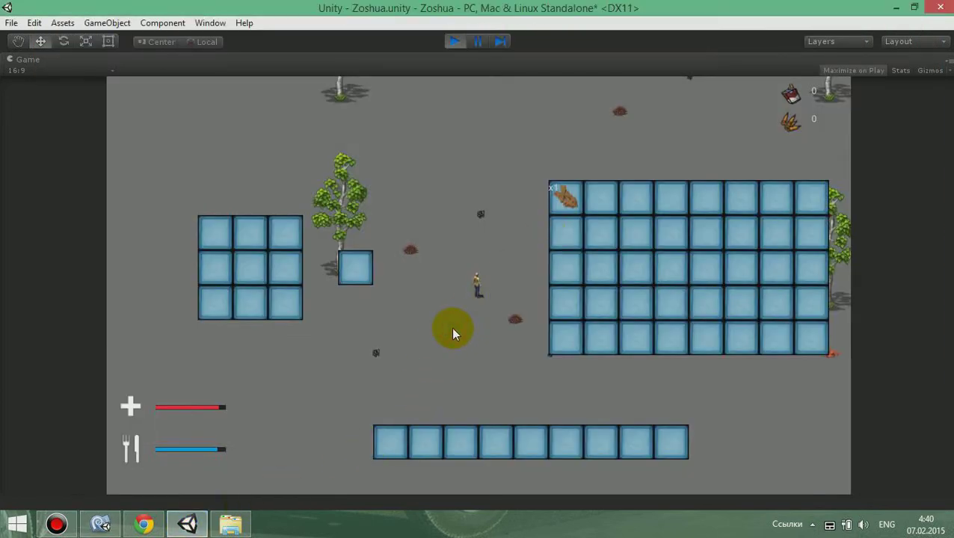
Walk the character right to collect a second resource, confirm the x2 stack, then return to Inventory.cs.
{"action": "key", "text": "i"}
{"action": "key", "text": "d"}
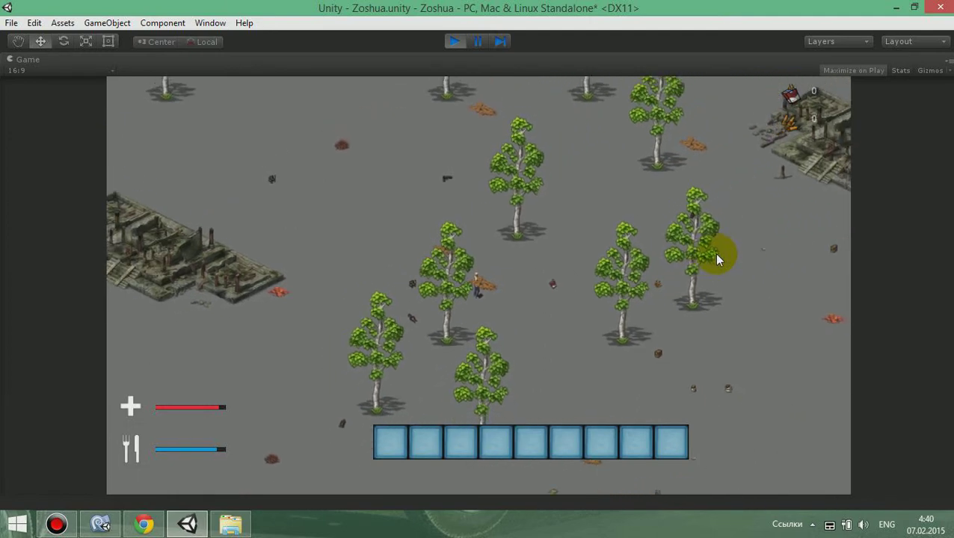
{"action": "key", "text": "i"}
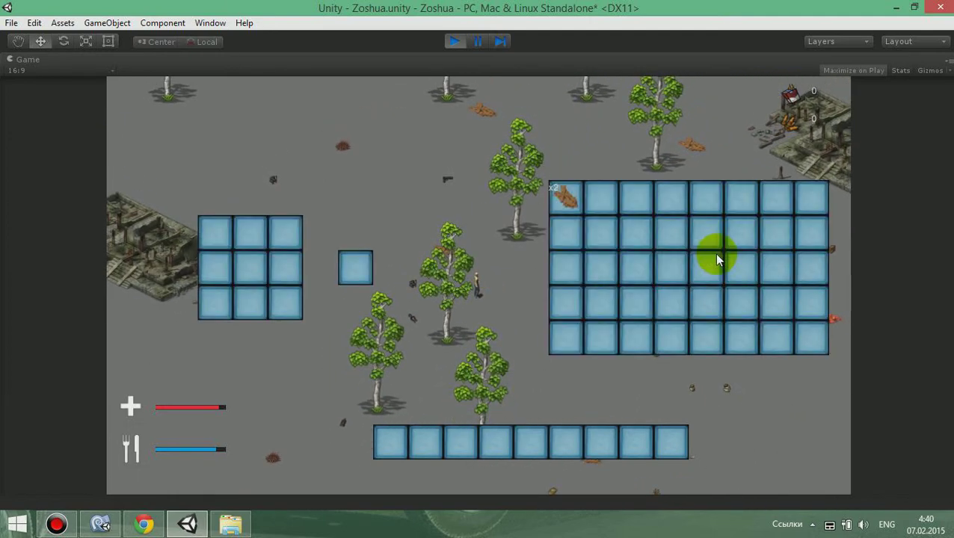
{"action": "key", "text": "i"}
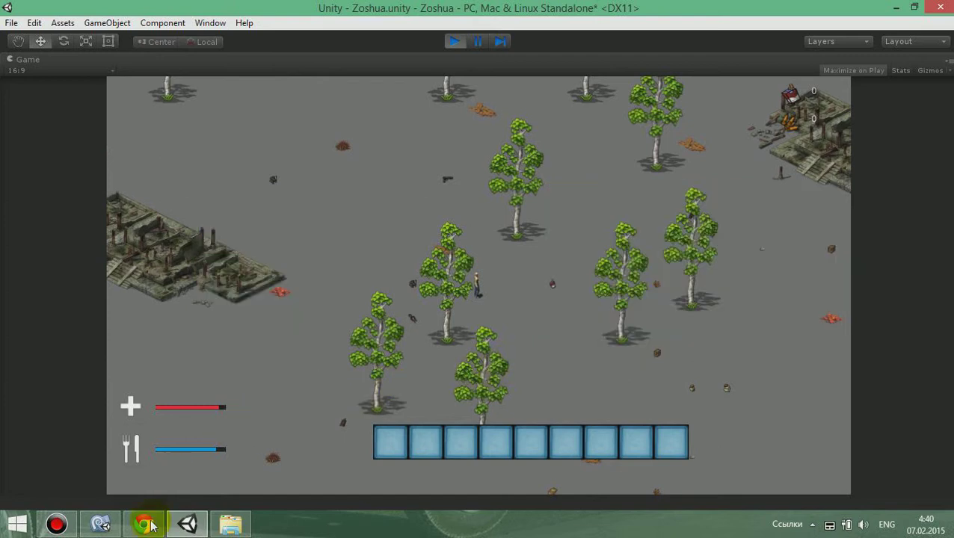
{"action": "left_click", "coordinate": [100, 523]}
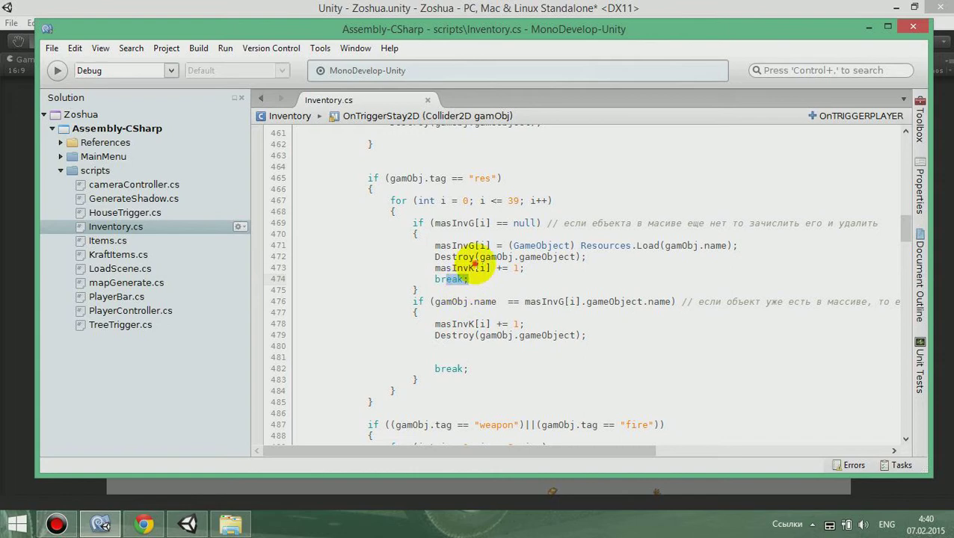
Highlight gamObj.name and masInvG[i].gameObject.name in the line 476 stacking check, then return to the game.
{"action": "left_click", "coordinate": [474, 268]}
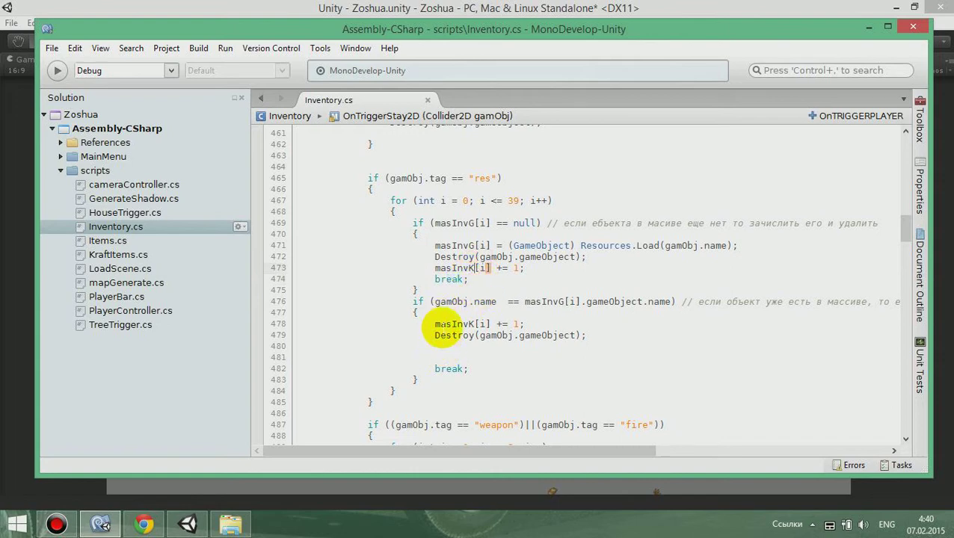
{"action": "left_click_drag", "start_coordinate": [436, 302], "coordinate": [495, 303]}
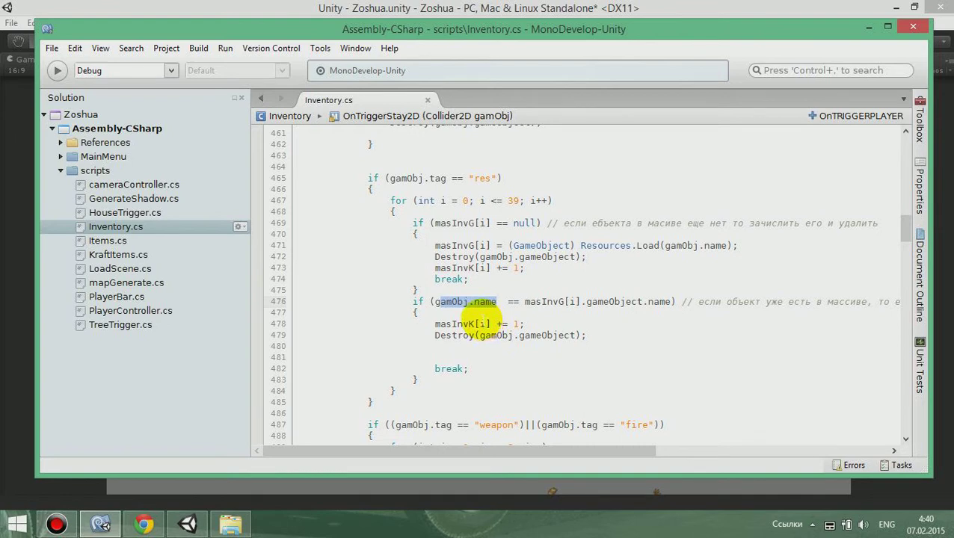
{"action": "left_click_drag", "start_coordinate": [525, 303], "coordinate": [672, 302]}
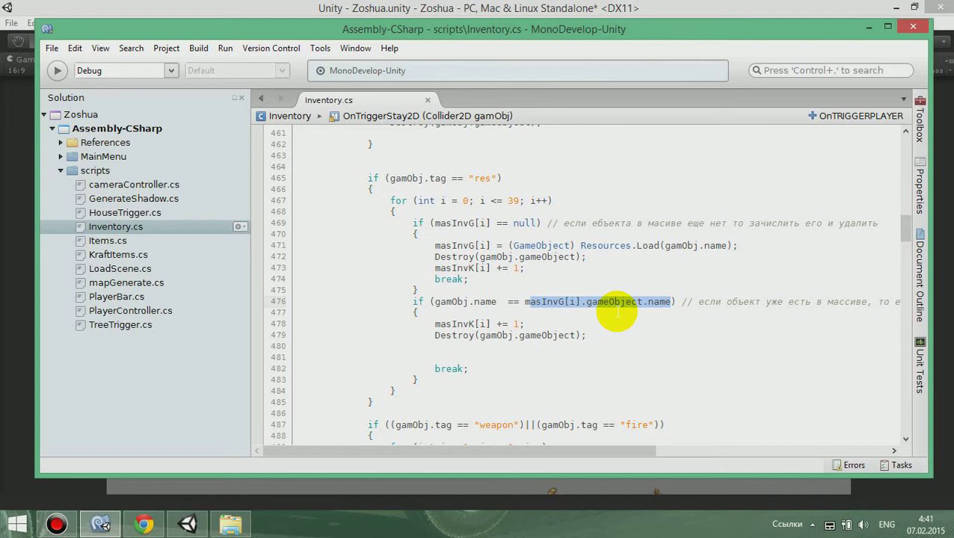
{"action": "left_click", "coordinate": [606, 11]}
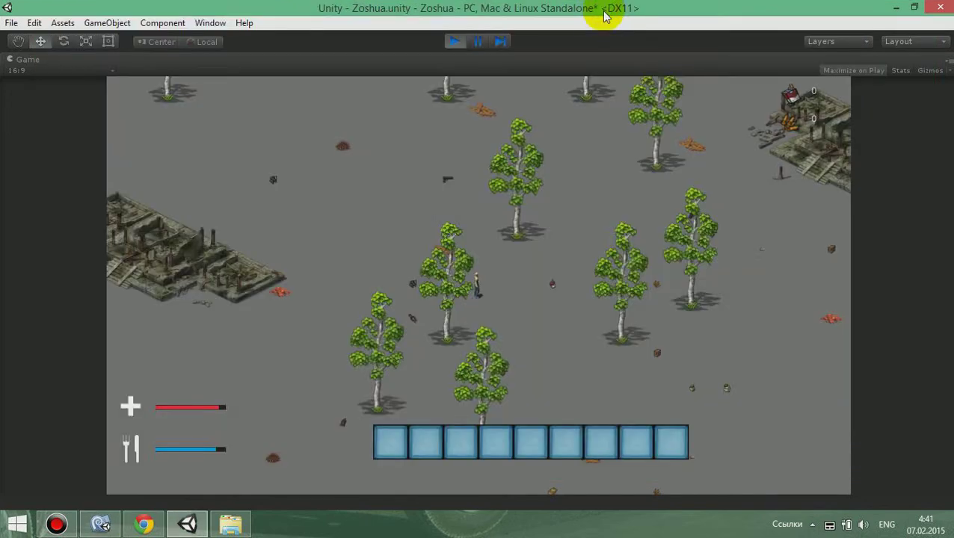
Stop play mode, inspect the med3 and med2 item prefabs in the Inspector, then return to Inventory.cs.
{"action": "left_click", "coordinate": [457, 42]}
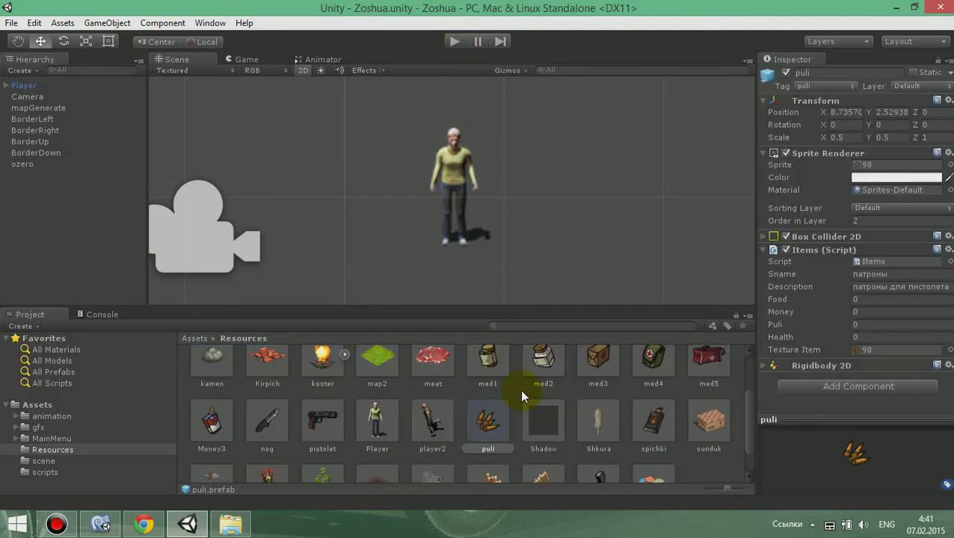
{"action": "scroll", "coordinate": [595, 373], "scroll_direction": "up", "scroll_amount": 1}
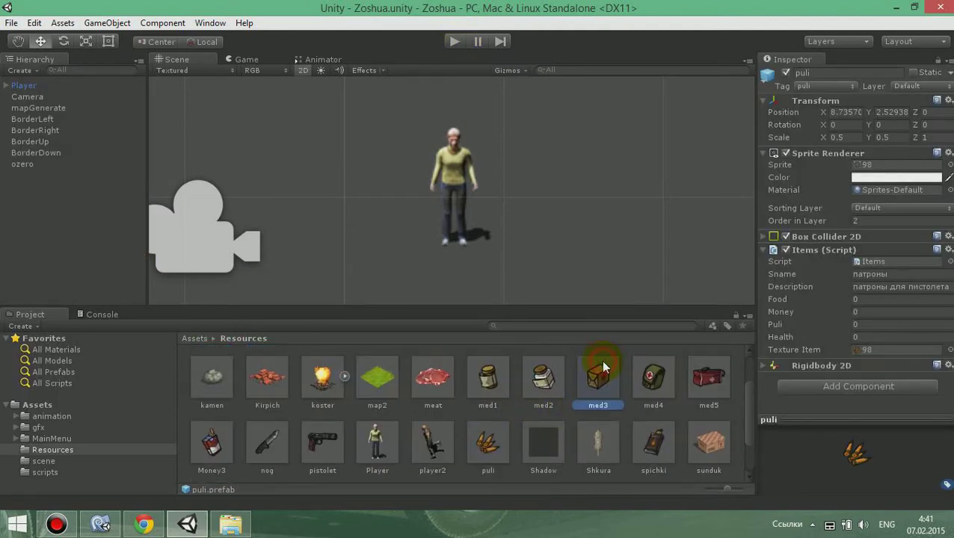
{"action": "left_click", "coordinate": [602, 391]}
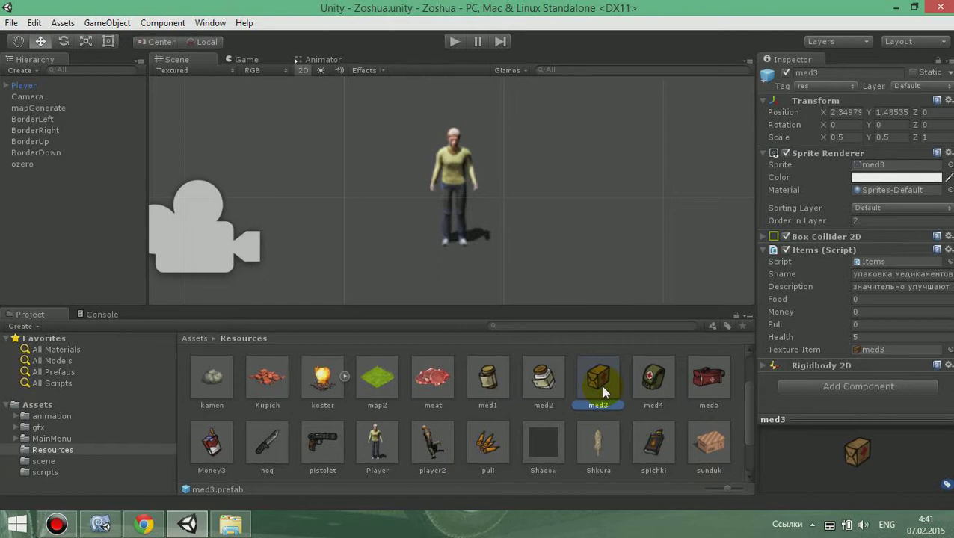
{"action": "left_click_drag", "start_coordinate": [606, 392], "coordinate": [601, 169]}
{"action": "left_click", "coordinate": [555, 385]}
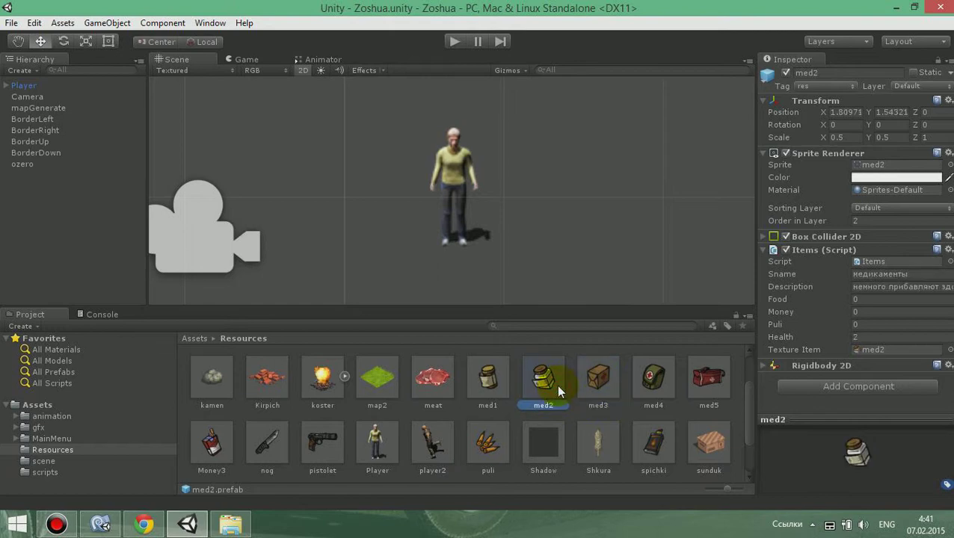
{"action": "left_click", "coordinate": [617, 168]}
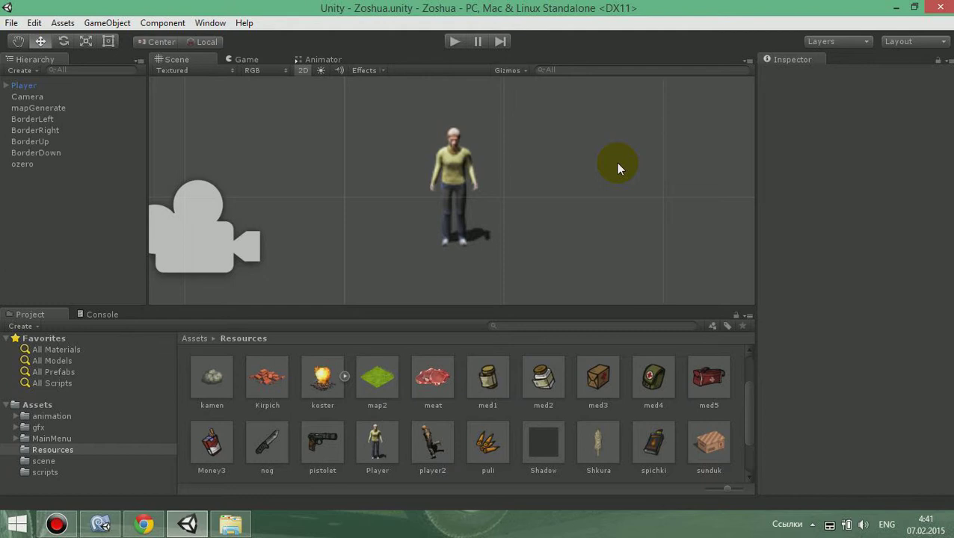
{"action": "left_click", "coordinate": [544, 388]}
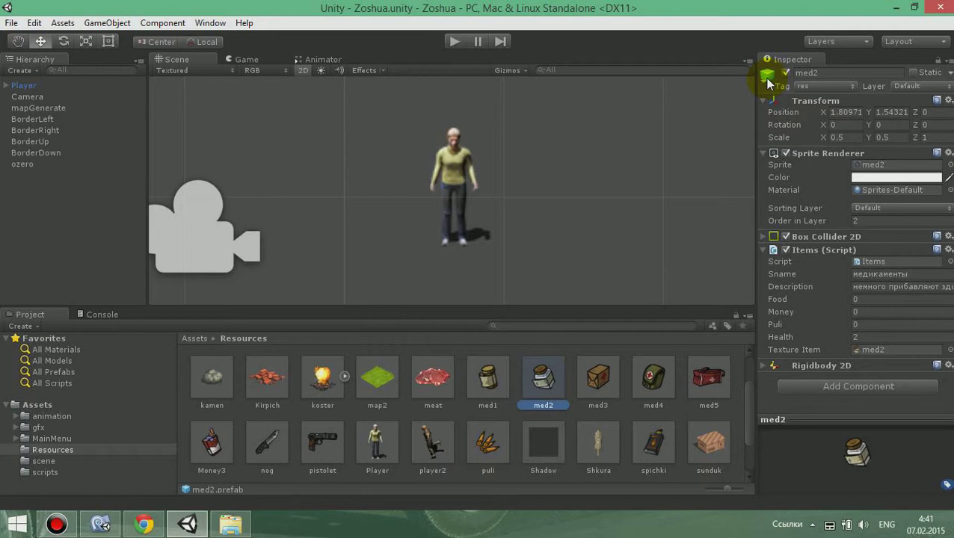
{"action": "left_click", "coordinate": [589, 144]}
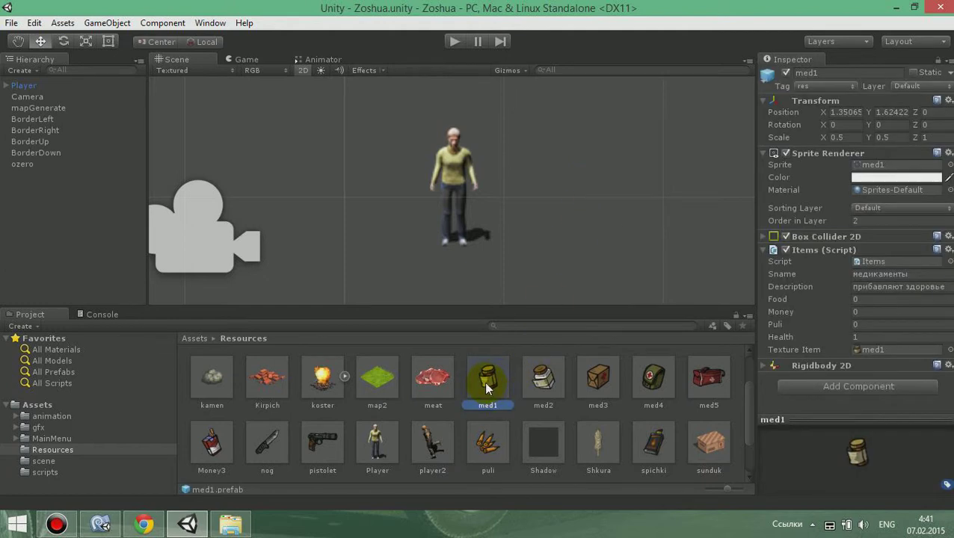
{"action": "left_click", "coordinate": [101, 523]}
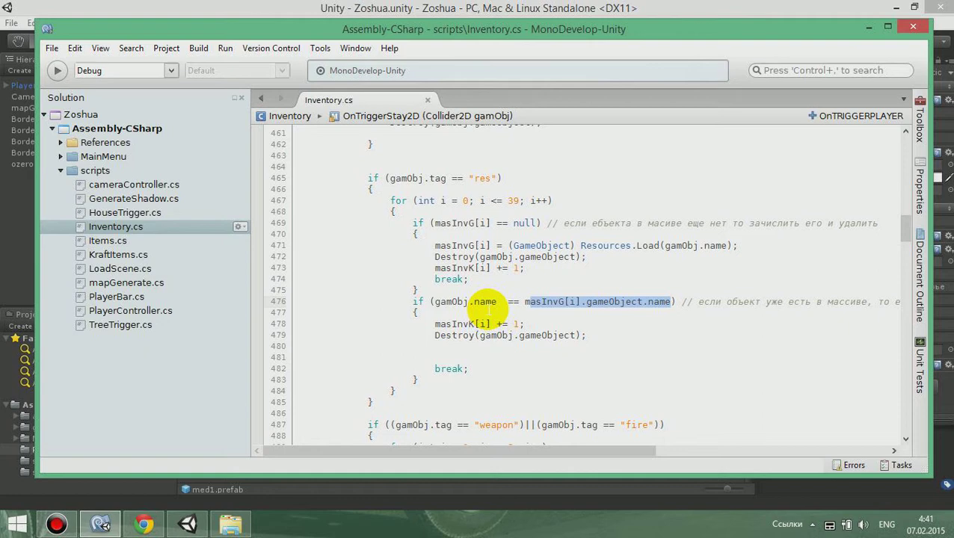
{"action": "left_click", "coordinate": [568, 301]}
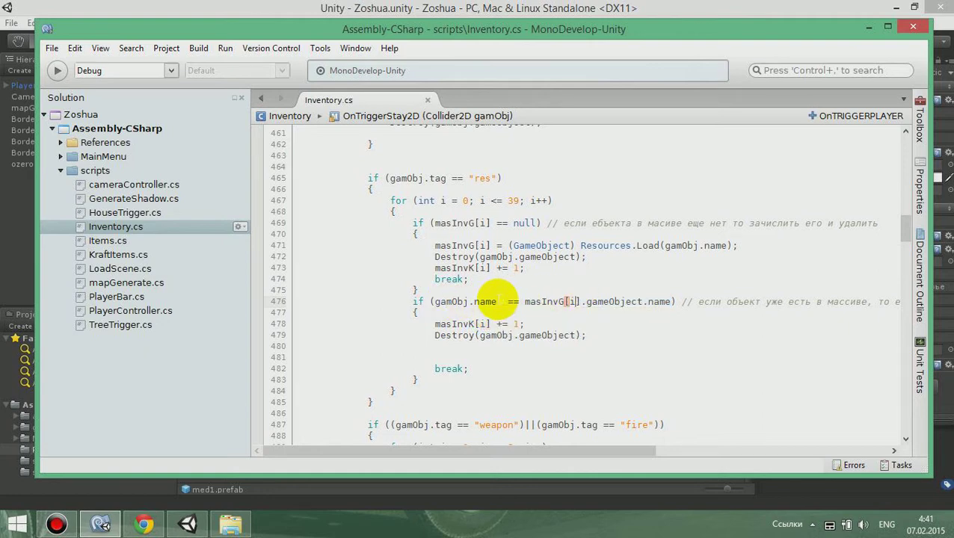
{"action": "left_click_drag", "start_coordinate": [463, 302], "coordinate": [503, 301]}
{"action": "left_click", "coordinate": [467, 302]}
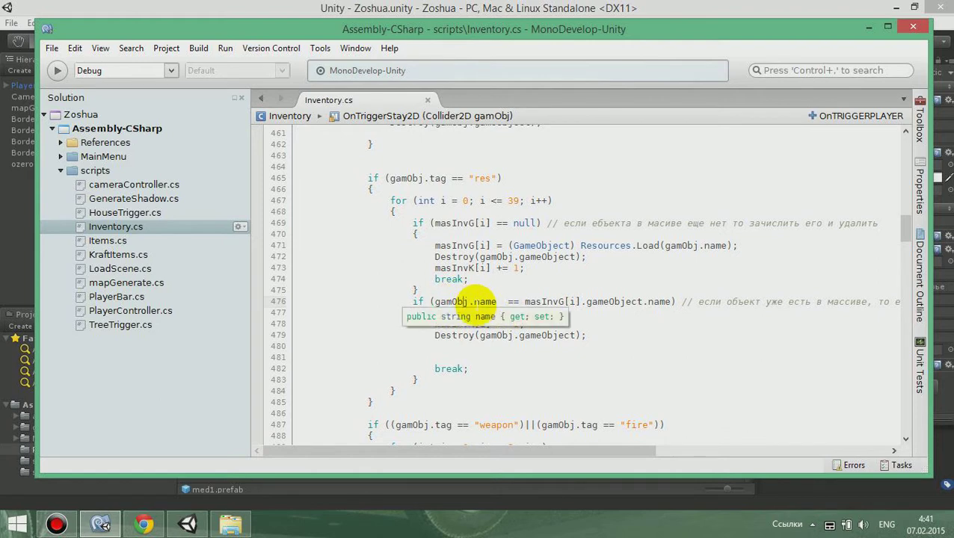
{"action": "double_click", "coordinate": [543, 301]}
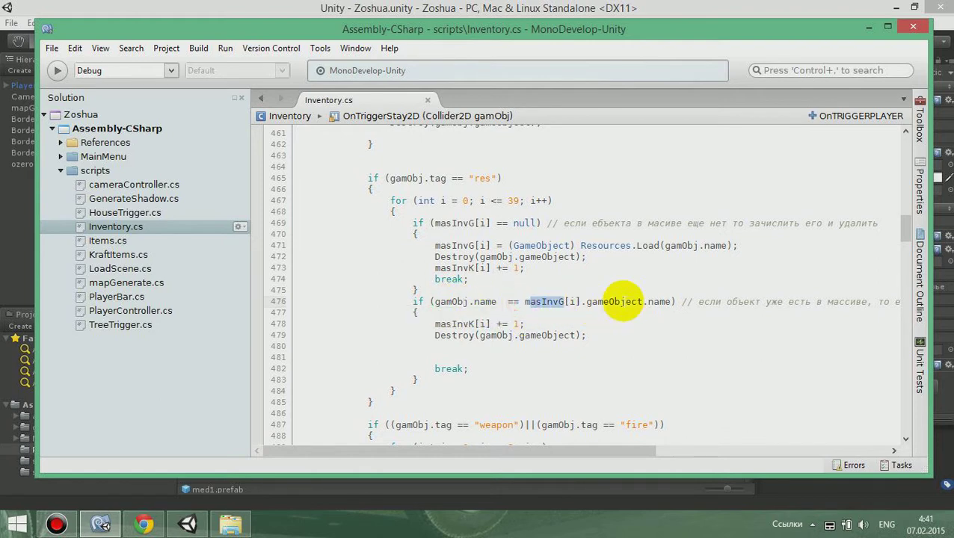
{"action": "left_click", "coordinate": [641, 302], "text": "shift"}
{"action": "scroll", "coordinate": [553, 320], "scroll_direction": "down", "scroll_amount": 1}
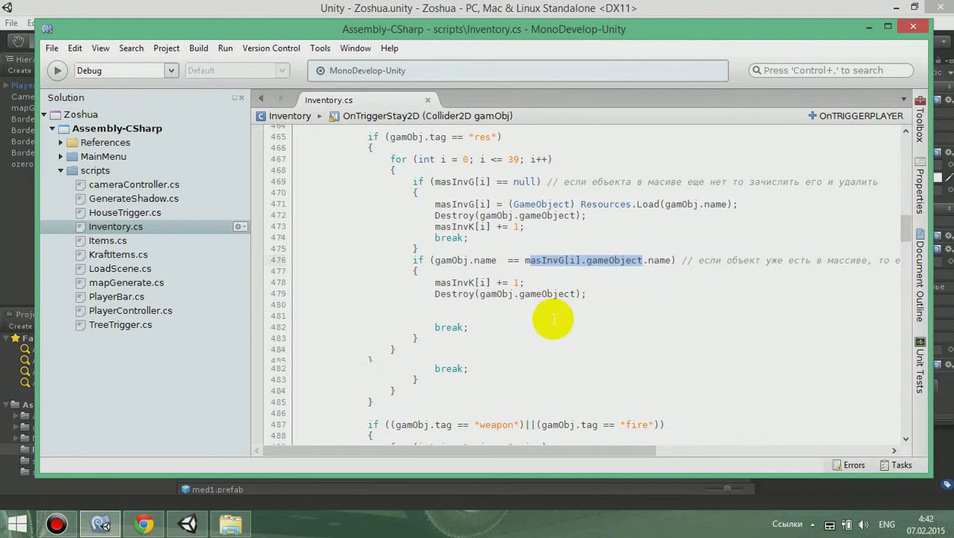
{"action": "left_click_drag", "start_coordinate": [435, 283], "coordinate": [518, 283]}
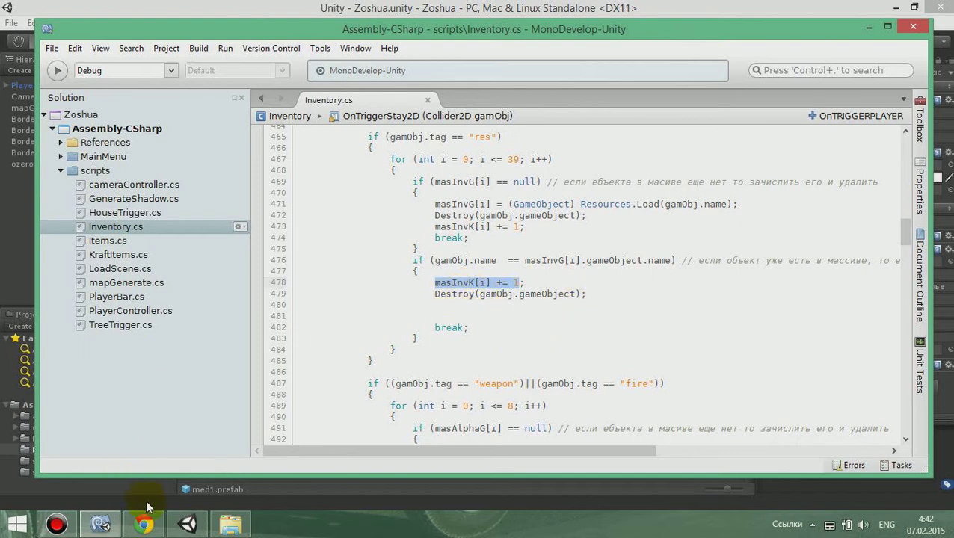
{"action": "left_click", "coordinate": [187, 523]}
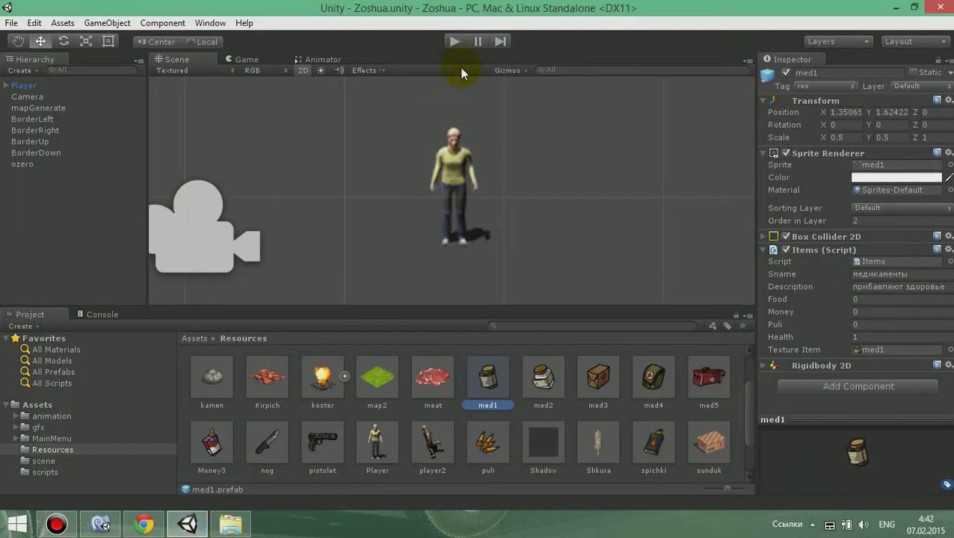
{"action": "left_click", "coordinate": [100, 523]}
{"action": "left_click_drag", "start_coordinate": [519, 281], "coordinate": [532, 280]}
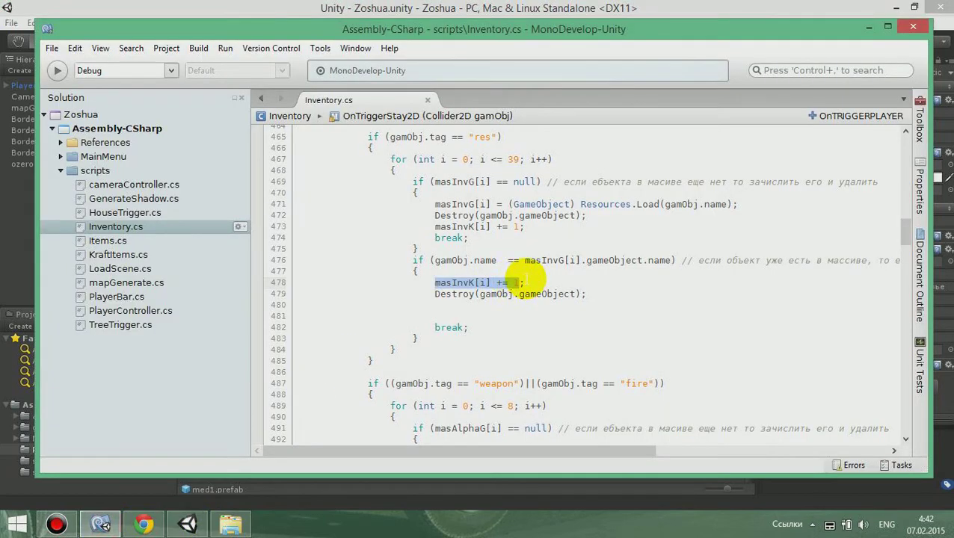
{"action": "left_click_drag", "start_coordinate": [528, 283], "coordinate": [444, 283]}
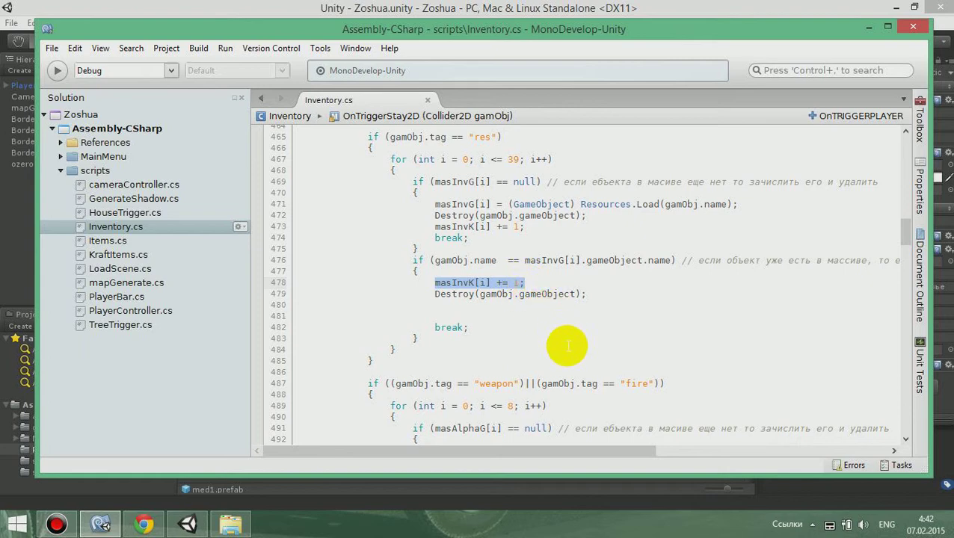
Delete the extra blank line before break and save Inventory.cs.
{"action": "left_click", "coordinate": [436, 306]}
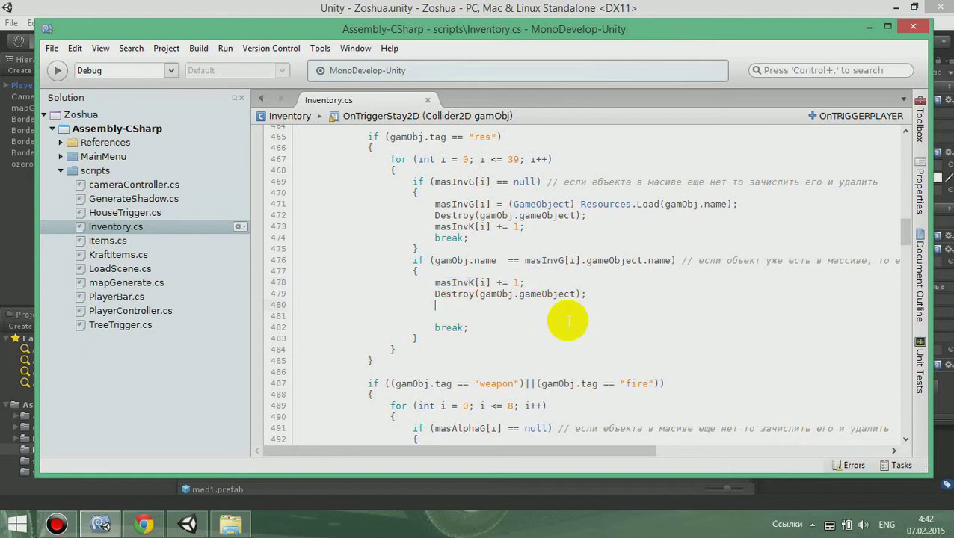
{"action": "key", "text": "Delete"}
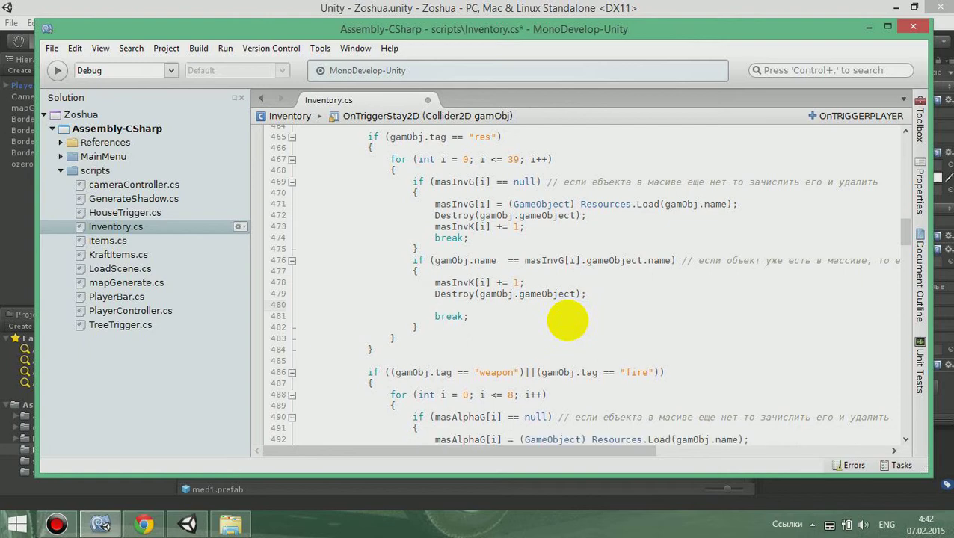
{"action": "key", "text": "ctrl+s"}
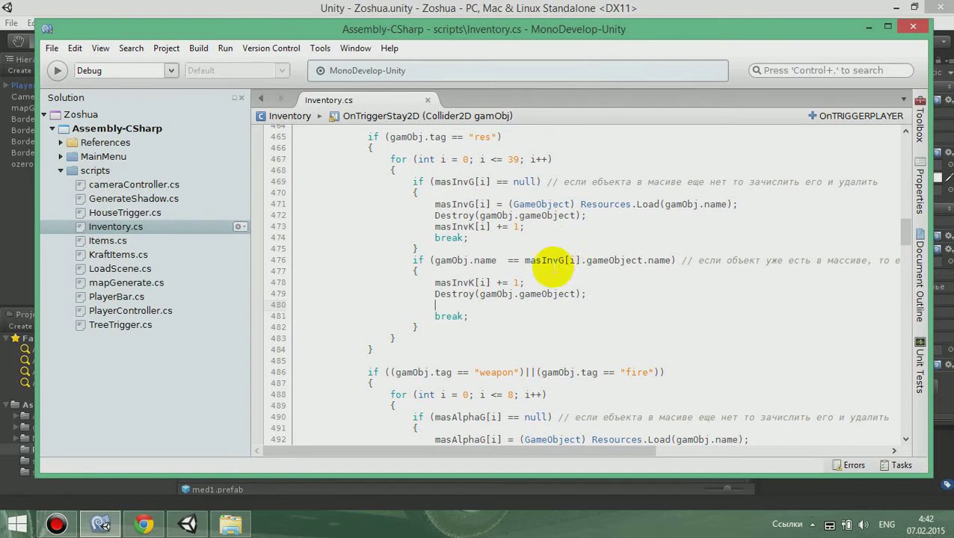
Look over the E-key pickup block in Inventory.cs, then switch back to the Unity editor.
{"action": "scroll", "coordinate": [552, 266], "scroll_direction": "down", "scroll_amount": 1}
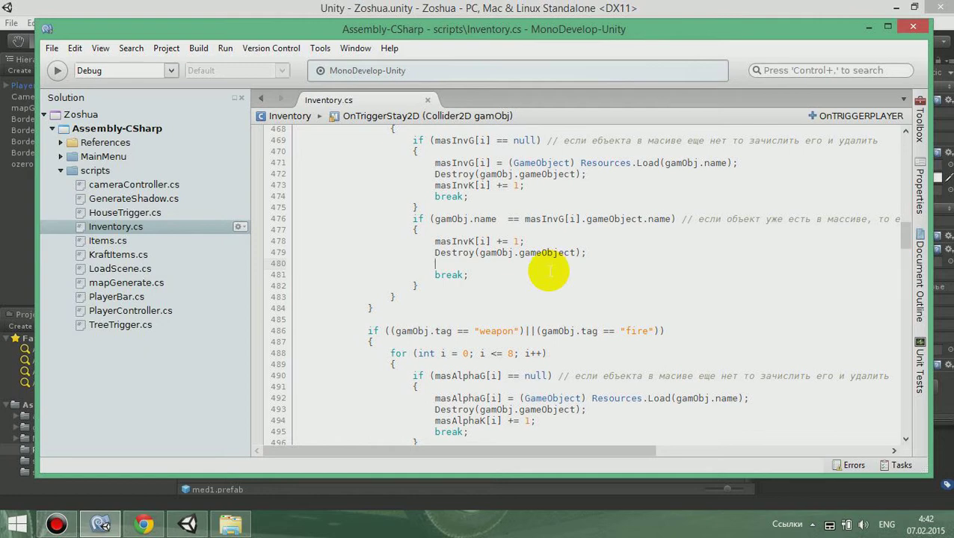
{"action": "scroll", "coordinate": [550, 273], "scroll_direction": "up", "scroll_amount": 3}
{"action": "scroll", "coordinate": [550, 273], "scroll_direction": "up", "scroll_amount": 2}
{"action": "scroll", "coordinate": [550, 271], "scroll_direction": "up", "scroll_amount": 2}
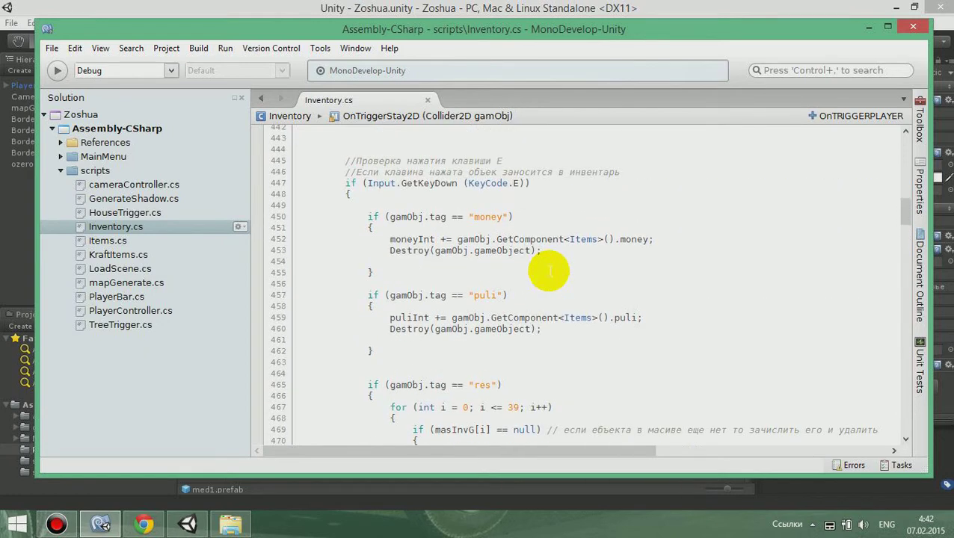
{"action": "left_click", "coordinate": [346, 195]}
{"action": "scroll", "coordinate": [493, 273], "scroll_direction": "down", "scroll_amount": 1}
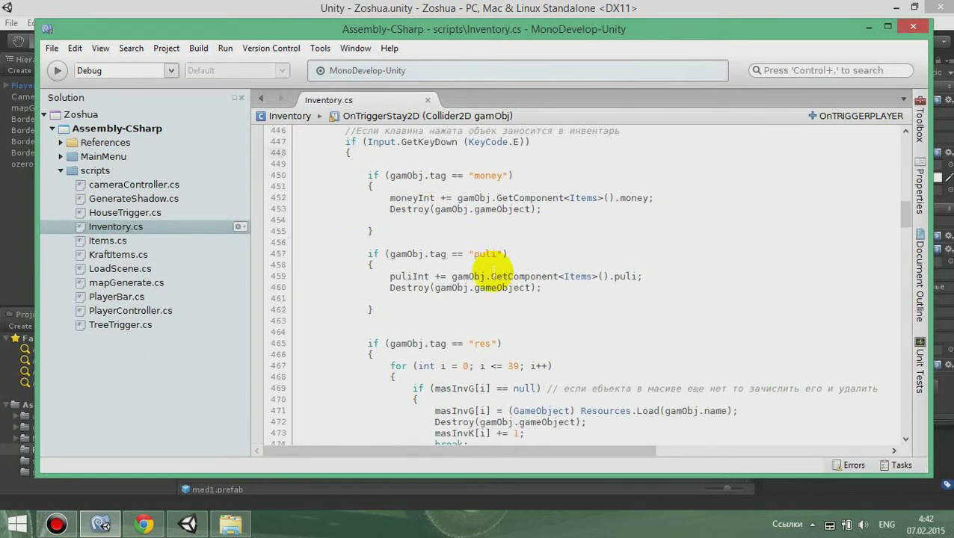
{"action": "scroll", "coordinate": [493, 273], "scroll_direction": "down", "scroll_amount": 5}
{"action": "scroll", "coordinate": [493, 273], "scroll_direction": "down", "scroll_amount": 1}
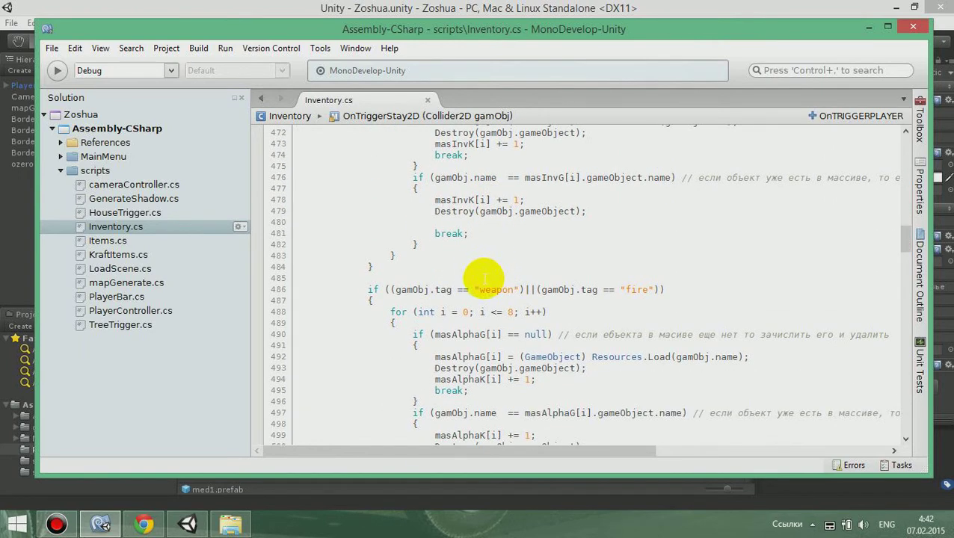
{"action": "scroll", "coordinate": [493, 273], "scroll_direction": "up", "scroll_amount": 1}
{"action": "scroll", "coordinate": [478, 273], "scroll_direction": "up", "scroll_amount": 2}
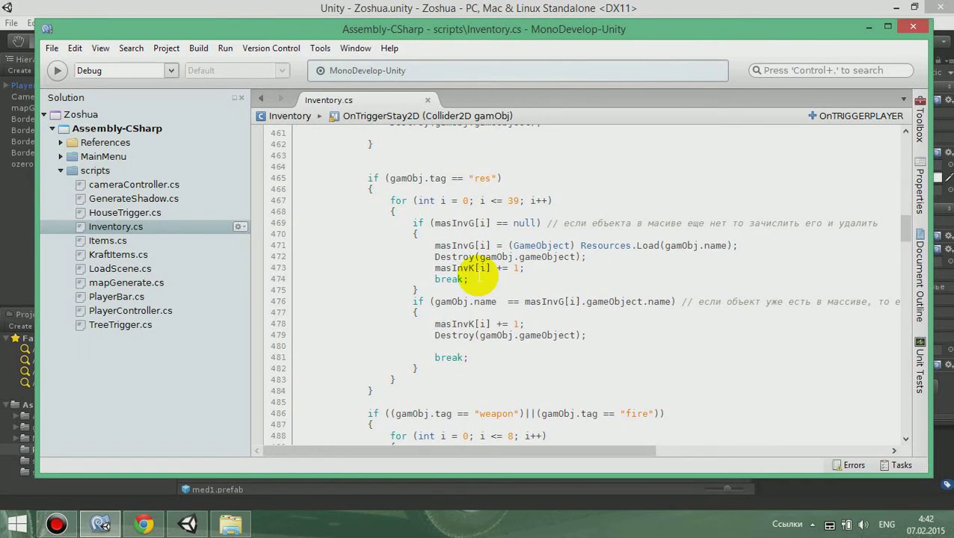
{"action": "scroll", "coordinate": [477, 279], "scroll_direction": "down", "scroll_amount": 1}
{"action": "scroll", "coordinate": [477, 278], "scroll_direction": "down", "scroll_amount": 1}
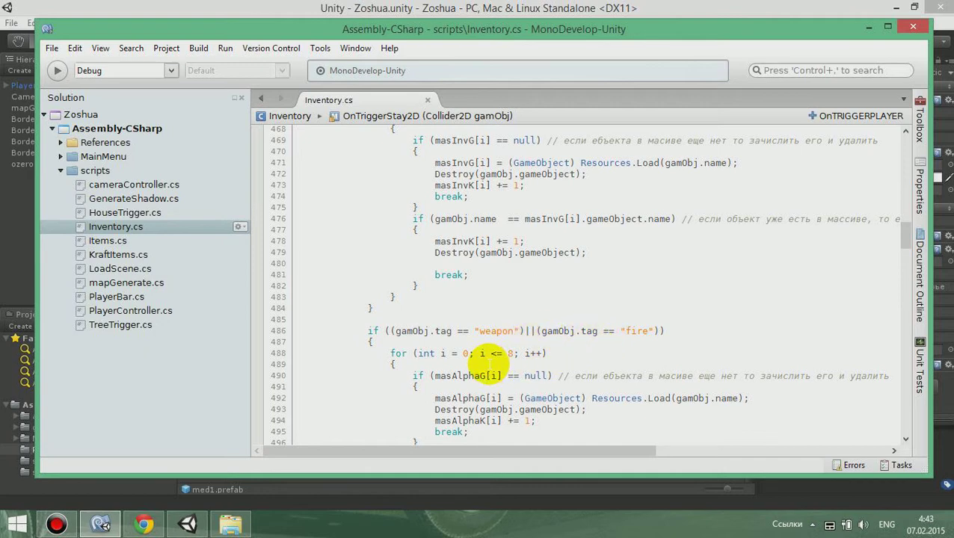
{"action": "left_click", "coordinate": [187, 523]}
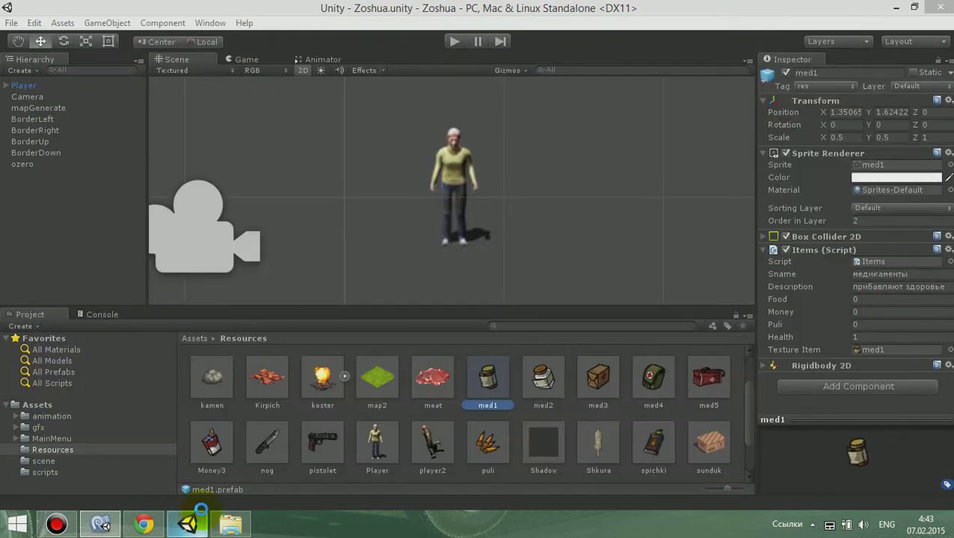
Inspect the pistolet weapon prefab in the Inspector, then return to Inventory.cs.
{"action": "left_click", "coordinate": [314, 445]}
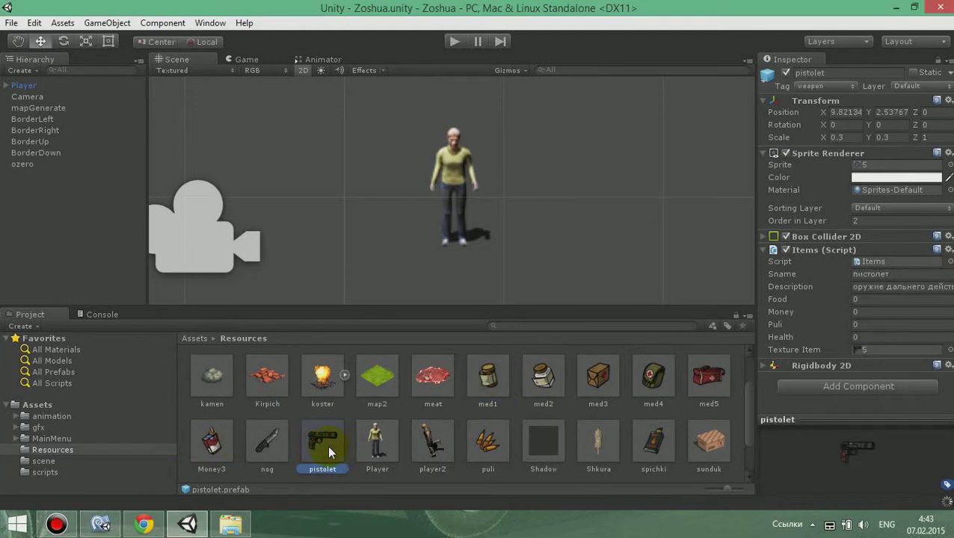
{"action": "left_click", "coordinate": [100, 524]}
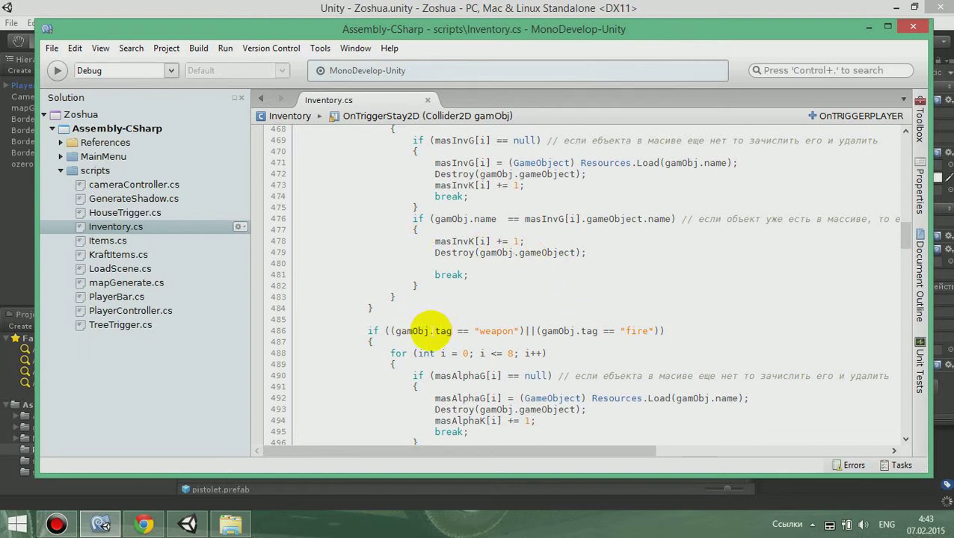
Scroll through the OnTriggerStay2D code and select masAlphaG[i] in the weapon-pickup branch.
{"action": "scroll", "coordinate": [430, 331], "scroll_direction": "down", "scroll_amount": 1}
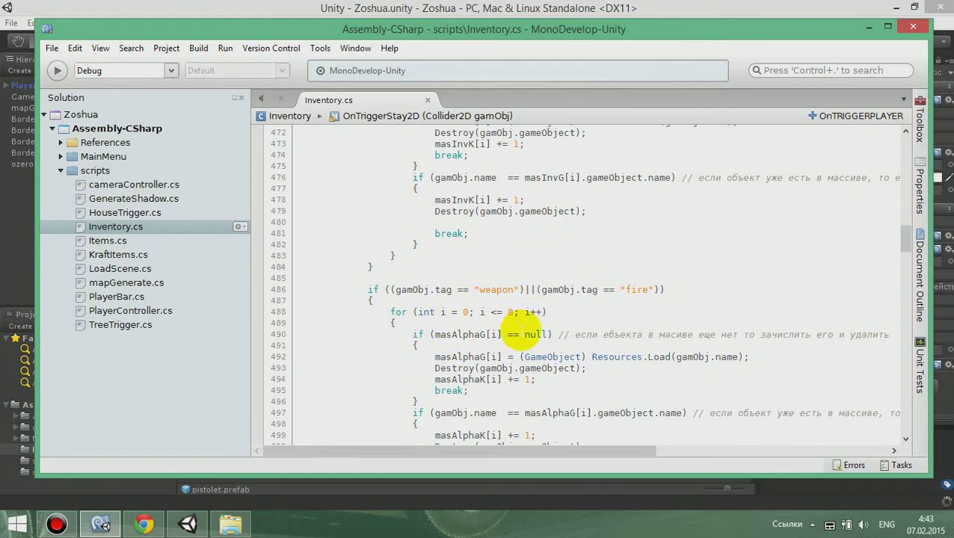
{"action": "scroll", "coordinate": [519, 330], "scroll_direction": "down", "scroll_amount": 1}
{"action": "scroll", "coordinate": [519, 329], "scroll_direction": "up", "scroll_amount": 2}
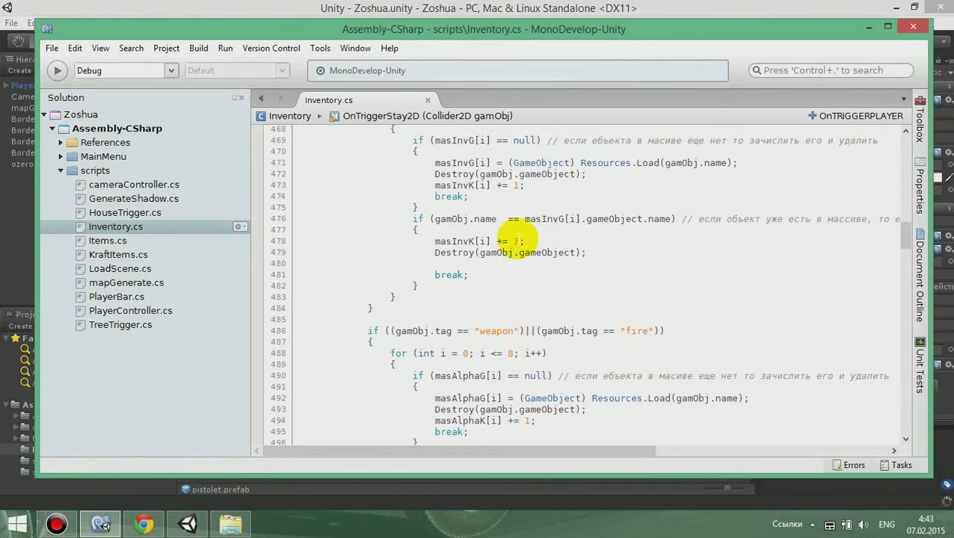
{"action": "scroll", "coordinate": [518, 240], "scroll_direction": "up", "scroll_amount": 1}
{"action": "left_click_drag", "start_coordinate": [423, 191], "coordinate": [493, 272]}
{"action": "scroll", "coordinate": [541, 305], "scroll_direction": "down", "scroll_amount": 1}
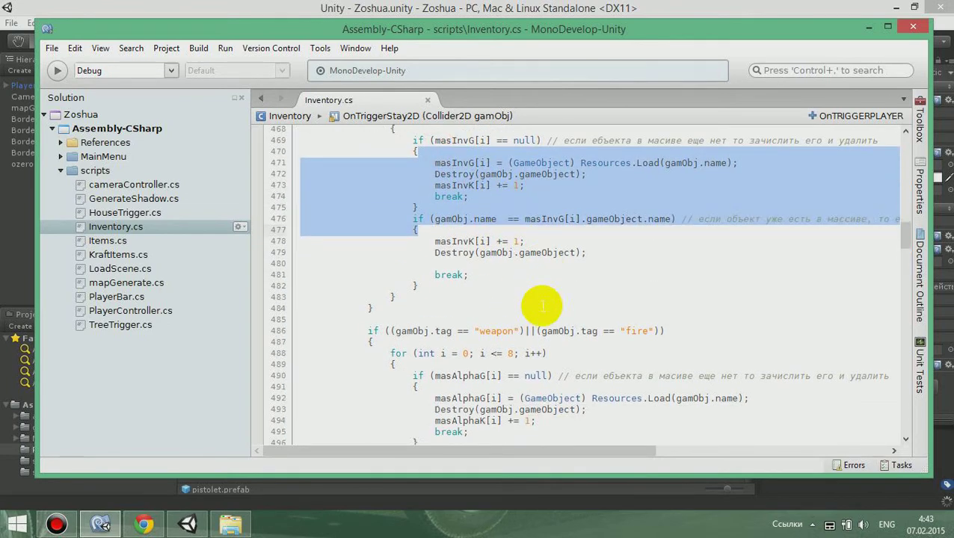
{"action": "scroll", "coordinate": [541, 305], "scroll_direction": "down", "scroll_amount": 2}
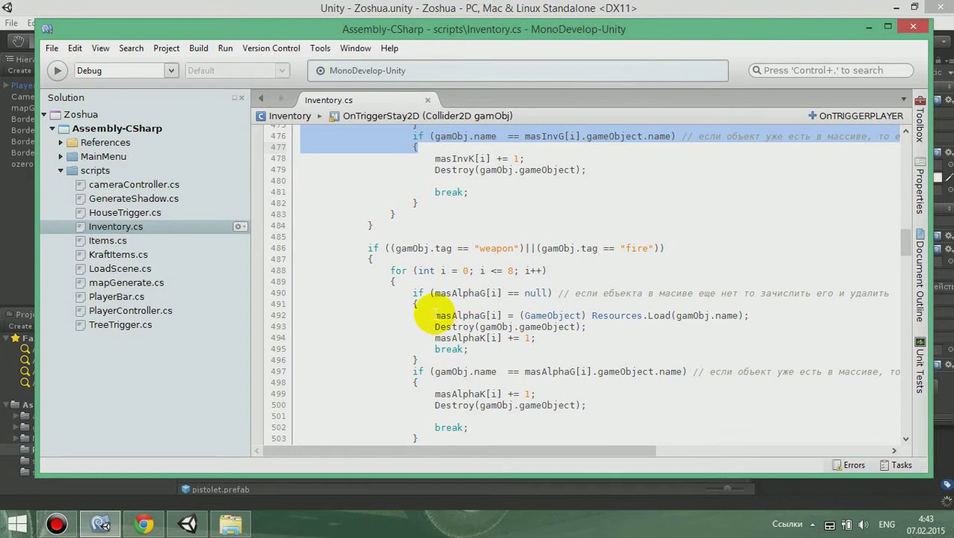
{"action": "left_click_drag", "start_coordinate": [435, 316], "coordinate": [501, 315]}
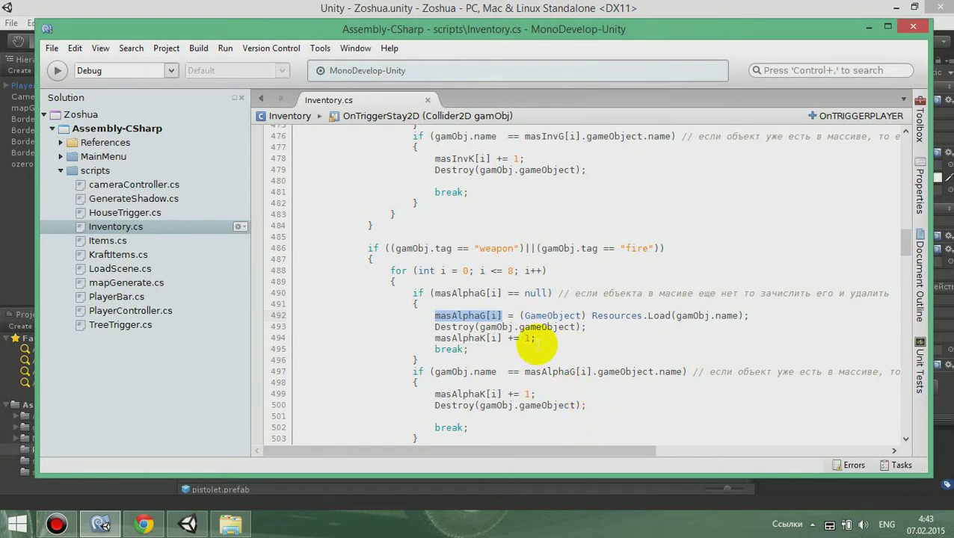
Deselect masAlphaG[i] and scroll back up to the start of the OnTRIGGERPLAYER region.
{"action": "scroll", "coordinate": [516, 224], "scroll_direction": "up", "scroll_amount": 2}
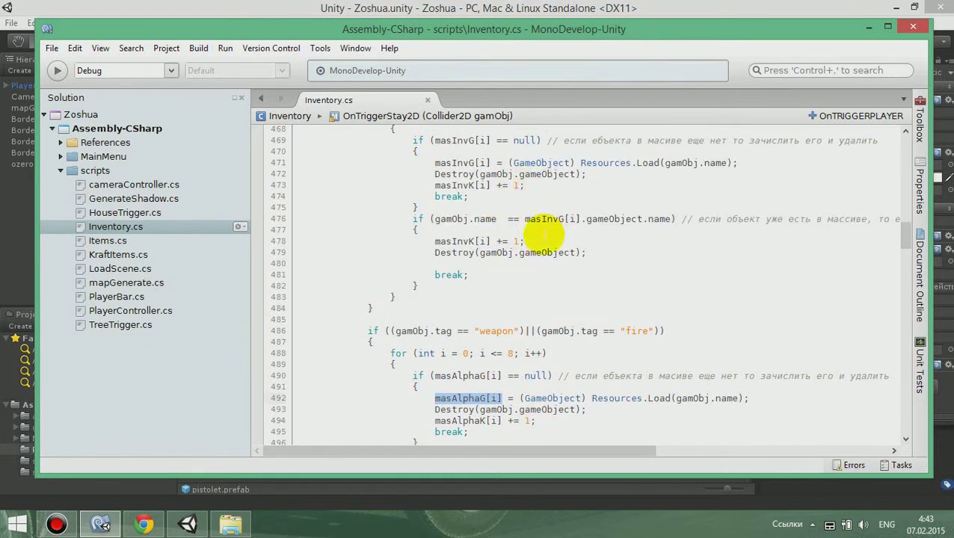
{"action": "scroll", "coordinate": [544, 238], "scroll_direction": "up", "scroll_amount": 5}
{"action": "scroll", "coordinate": [508, 321], "scroll_direction": "down", "scroll_amount": 4}
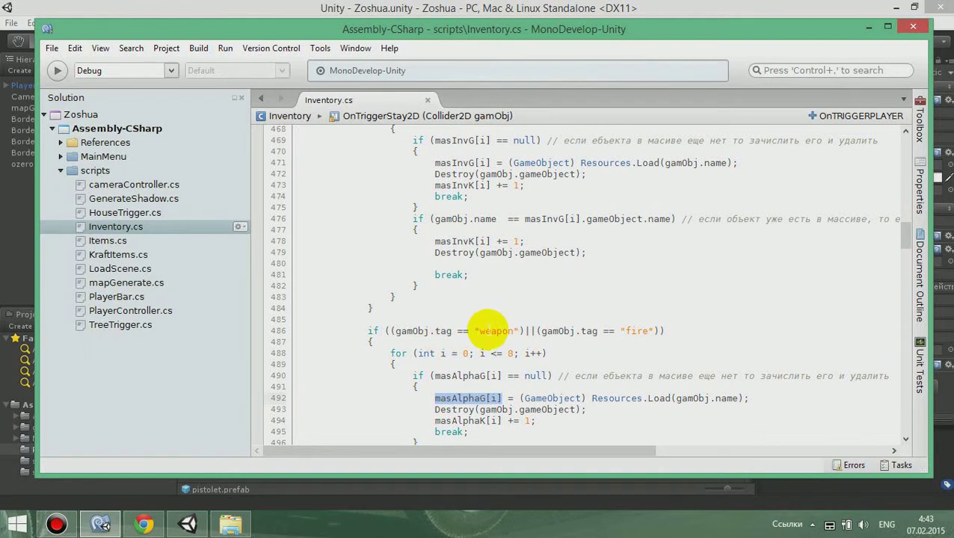
{"action": "scroll", "coordinate": [609, 351], "scroll_direction": "down", "scroll_amount": 4}
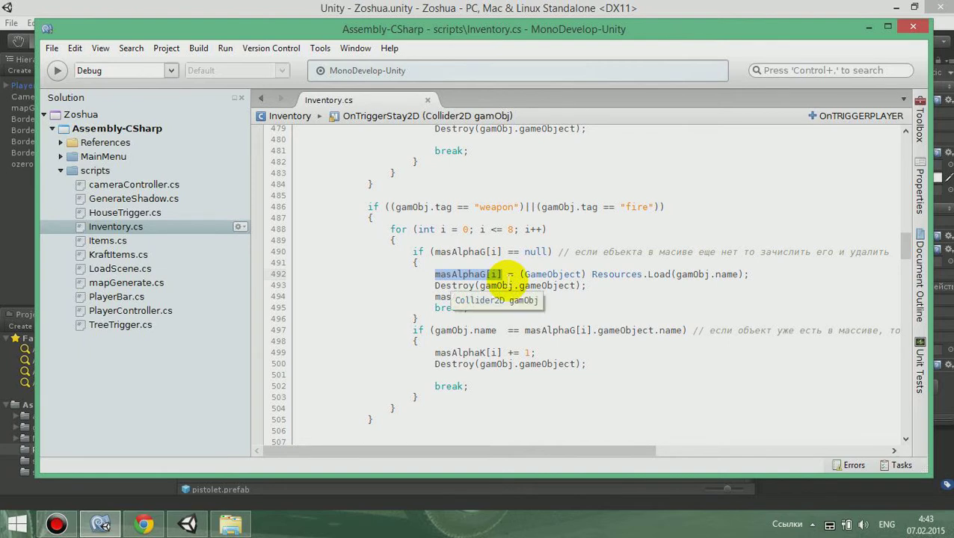
{"action": "left_click", "coordinate": [439, 285]}
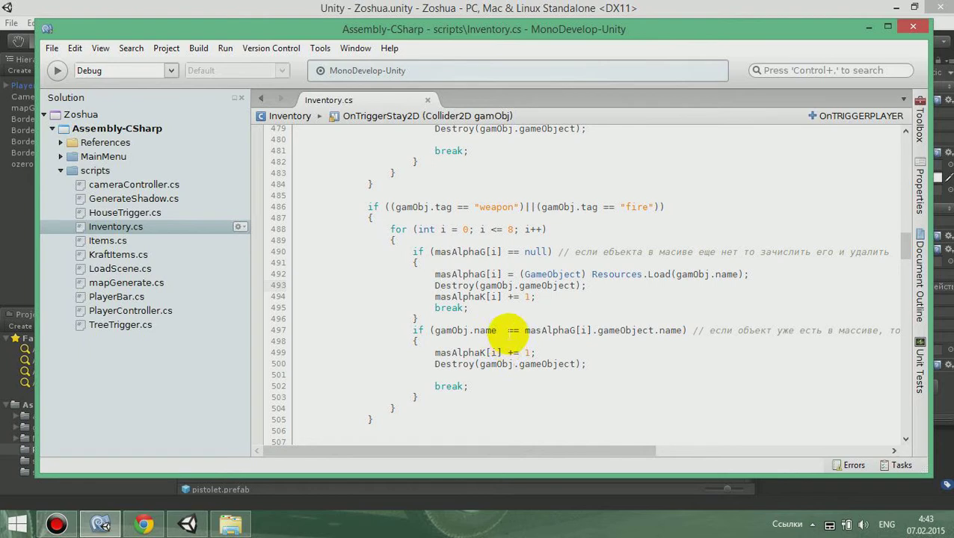
{"action": "scroll", "coordinate": [510, 331], "scroll_direction": "down", "scroll_amount": 4}
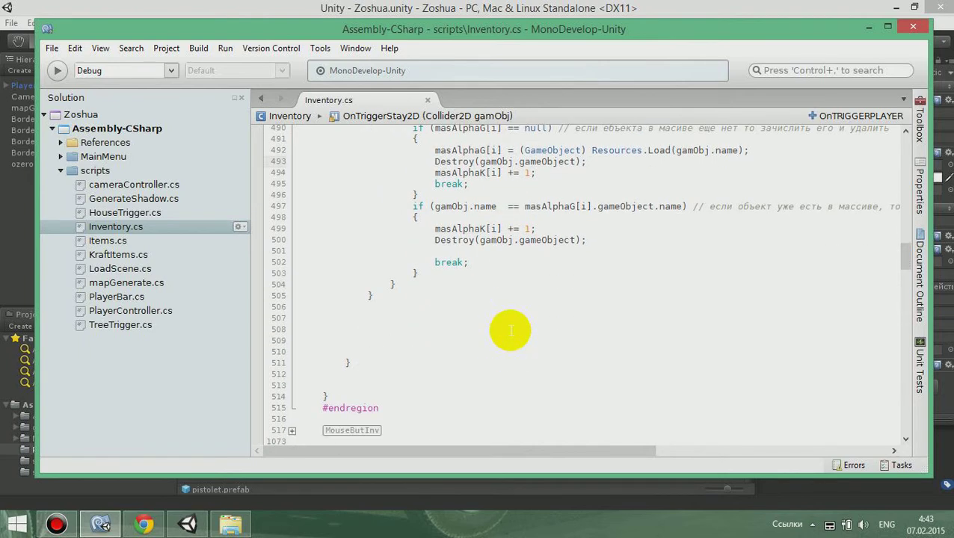
{"action": "scroll", "coordinate": [510, 331], "scroll_direction": "up", "scroll_amount": 4}
{"action": "scroll", "coordinate": [510, 332], "scroll_direction": "up", "scroll_amount": 4}
{"action": "scroll", "coordinate": [510, 331], "scroll_direction": "up", "scroll_amount": 4}
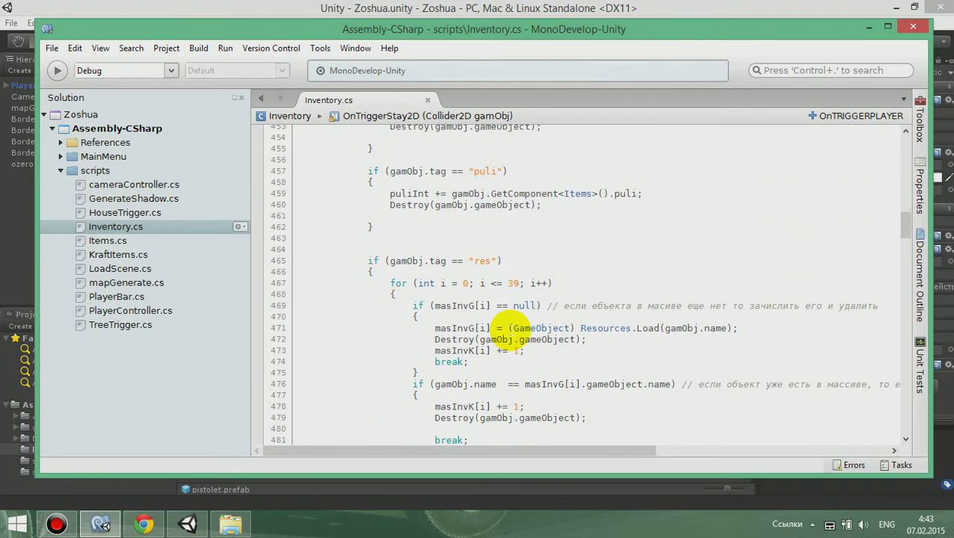
{"action": "scroll", "coordinate": [510, 331], "scroll_direction": "up", "scroll_amount": 4}
{"action": "scroll", "coordinate": [479, 261], "scroll_direction": "up", "scroll_amount": 3}
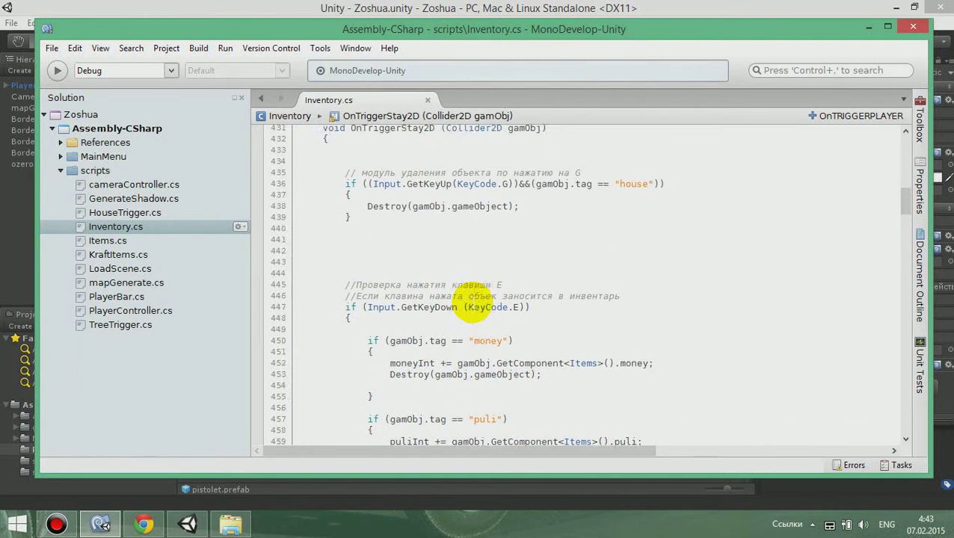
{"action": "scroll", "coordinate": [473, 309], "scroll_direction": "up", "scroll_amount": 1}
{"action": "scroll", "coordinate": [332, 247], "scroll_direction": "up", "scroll_amount": 3}
Fold the OnTRIGGERPLAYER region and briefly check the Unity editor before returning to the script.
{"action": "left_click", "coordinate": [291, 240]}
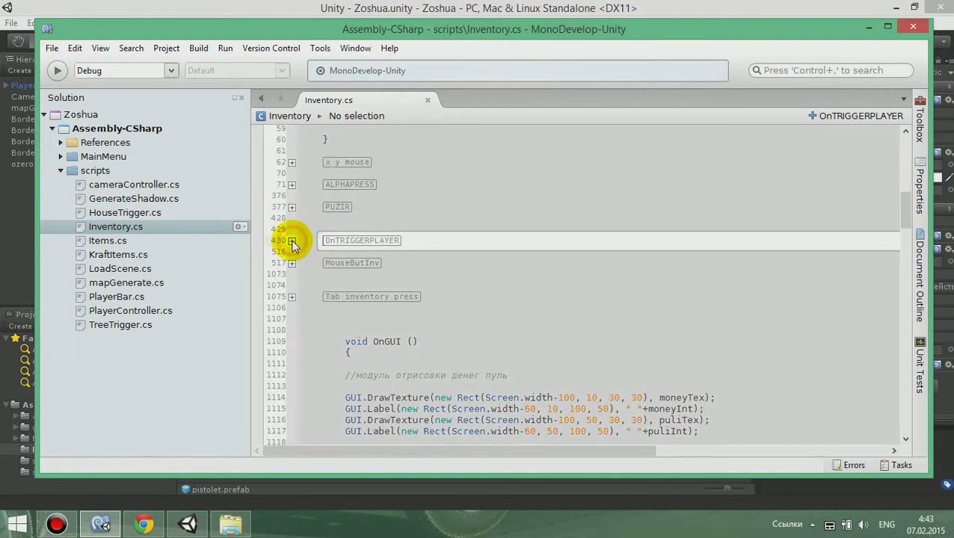
{"action": "left_click", "coordinate": [59, 526]}
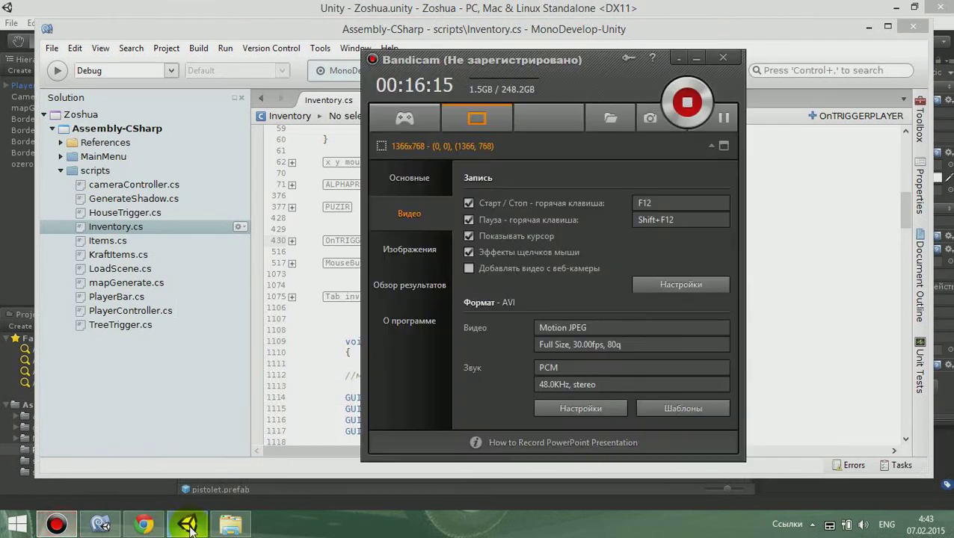
{"action": "left_click", "coordinate": [187, 526]}
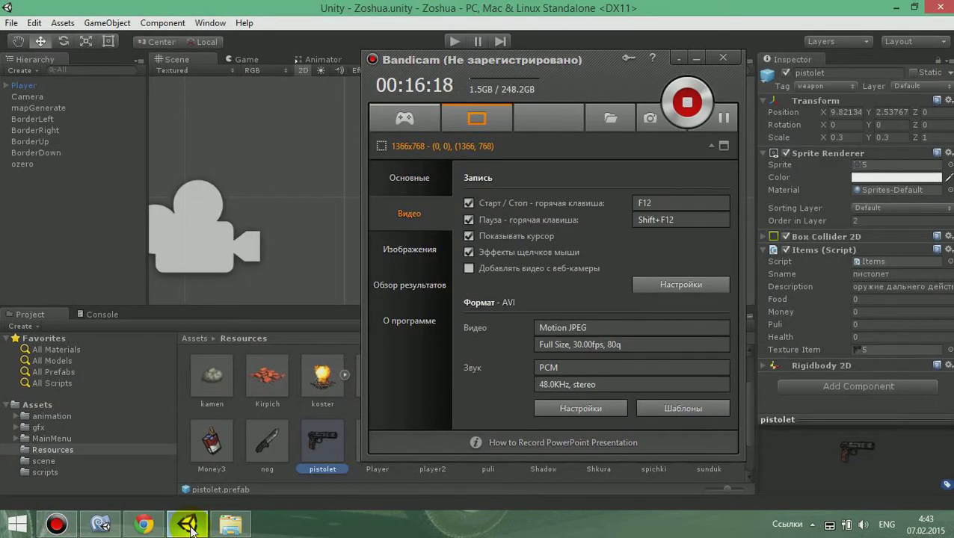
{"action": "left_click", "coordinate": [696, 59]}
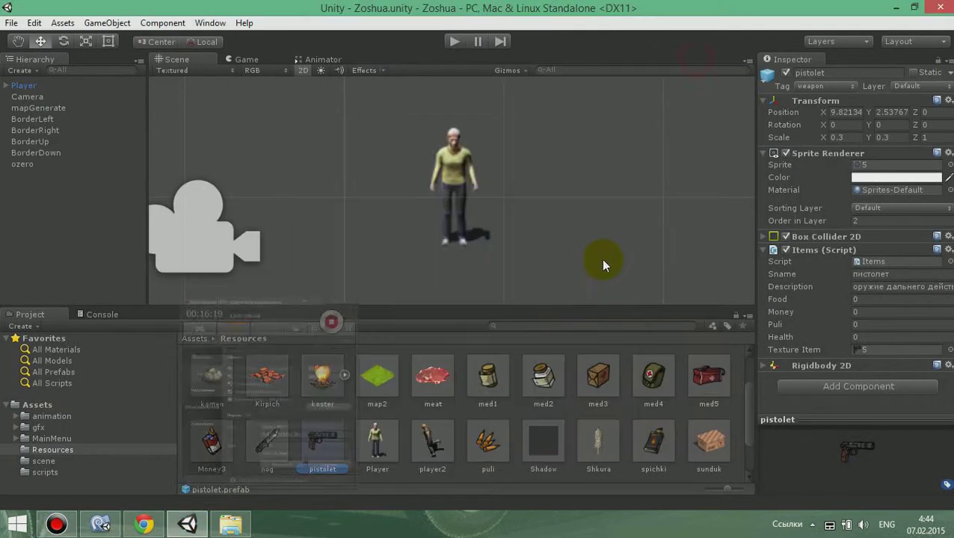
{"action": "key", "text": "alt+Tab"}
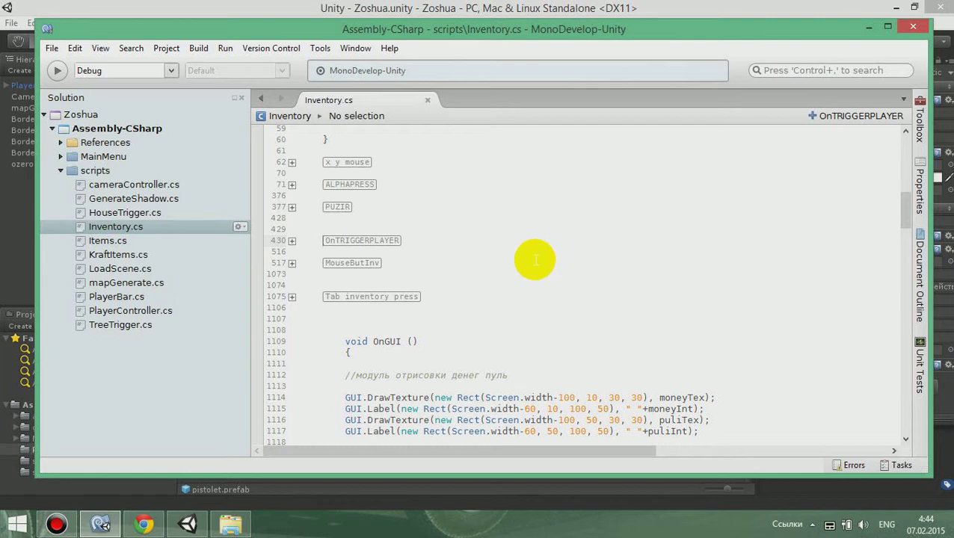
Expand the MouseButInv region at line 517 and look at the MouseButInv() call in Update.
{"action": "left_click", "coordinate": [291, 264]}
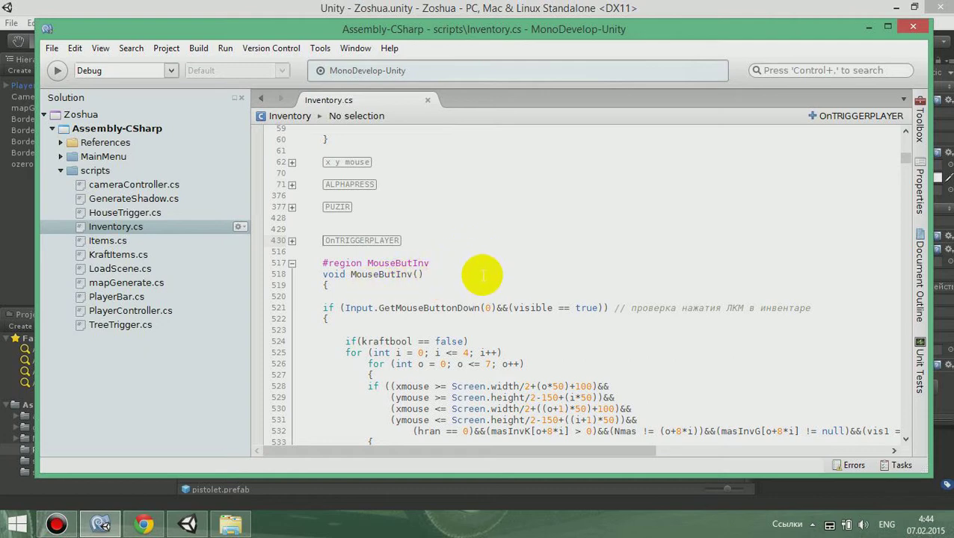
{"action": "scroll", "coordinate": [482, 276], "scroll_direction": "up", "scroll_amount": 2}
{"action": "scroll", "coordinate": [483, 276], "scroll_direction": "up", "scroll_amount": 2}
{"action": "left_click", "coordinate": [388, 173]}
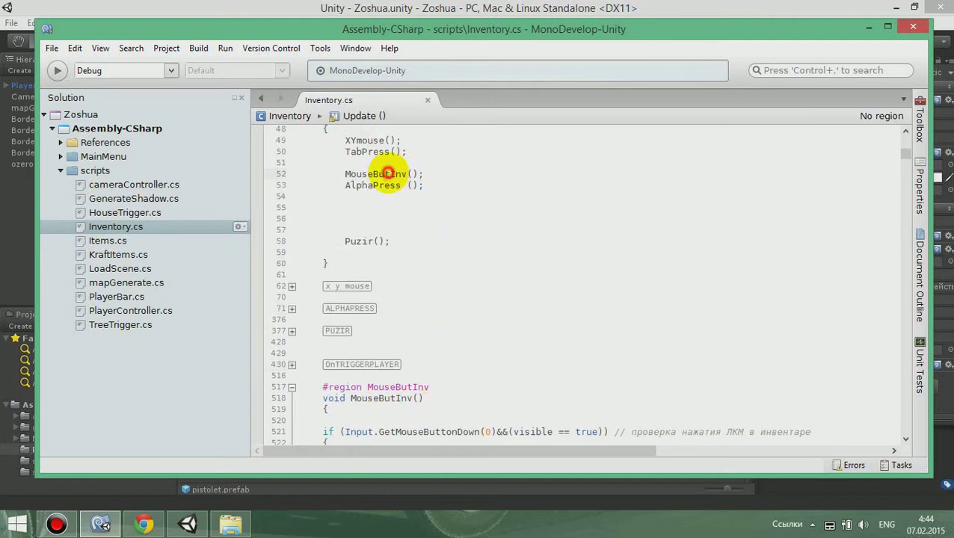
{"action": "scroll", "coordinate": [486, 215], "scroll_direction": "down", "scroll_amount": 1}
{"action": "scroll", "coordinate": [486, 215], "scroll_direction": "down", "scroll_amount": 4}
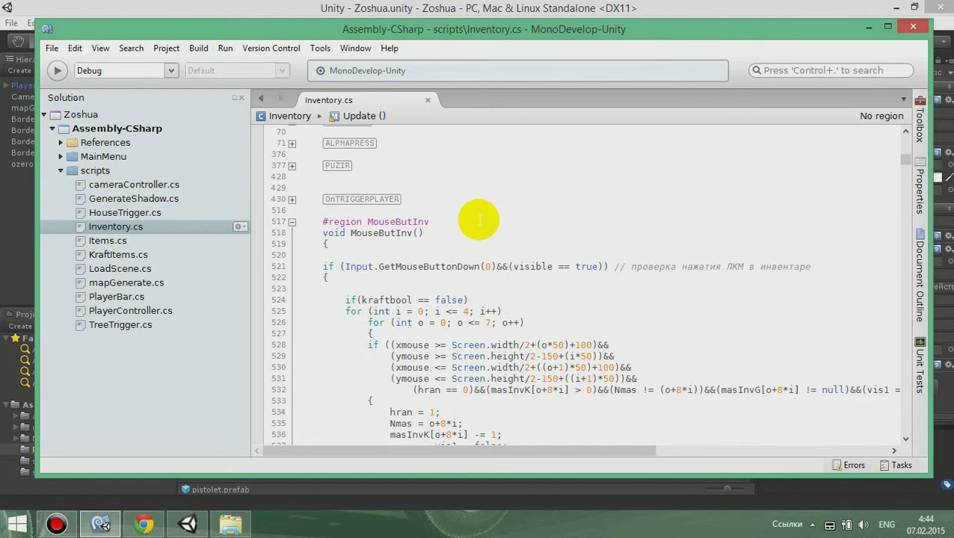
{"action": "scroll", "coordinate": [479, 219], "scroll_direction": "down", "scroll_amount": 1}
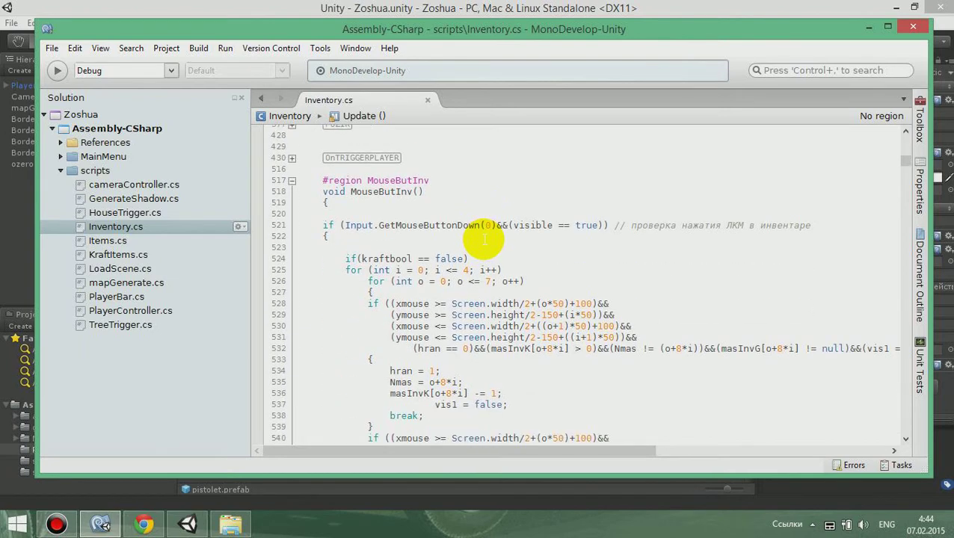
{"action": "scroll", "coordinate": [484, 240], "scroll_direction": "down", "scroll_amount": 1}
{"action": "scroll", "coordinate": [485, 241], "scroll_direction": "down", "scroll_amount": 6}
{"action": "scroll", "coordinate": [485, 243], "scroll_direction": "down", "scroll_amount": 5}
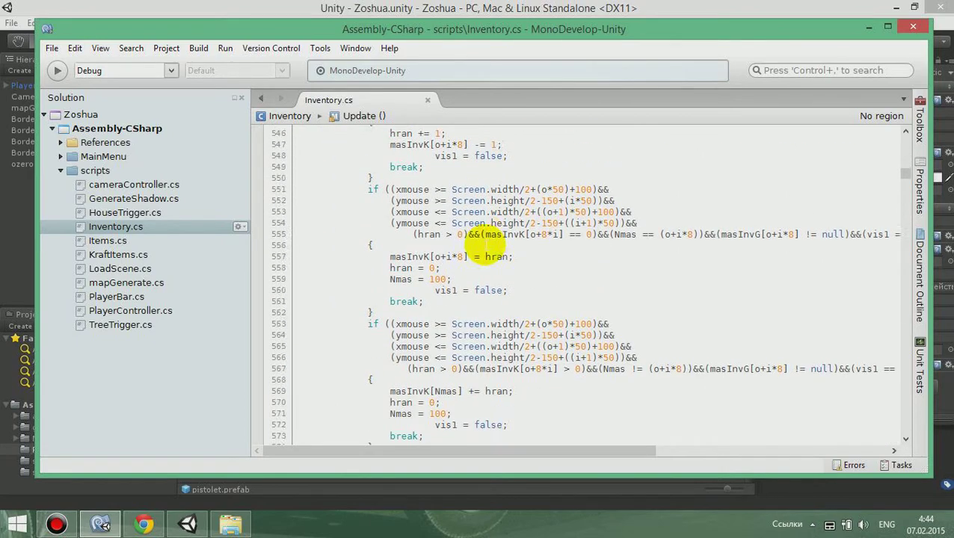
{"action": "scroll", "coordinate": [485, 244], "scroll_direction": "down", "scroll_amount": 6}
{"action": "scroll", "coordinate": [485, 244], "scroll_direction": "down", "scroll_amount": 3}
{"action": "scroll", "coordinate": [484, 244], "scroll_direction": "down", "scroll_amount": 3}
{"action": "scroll", "coordinate": [485, 245], "scroll_direction": "down", "scroll_amount": 3}
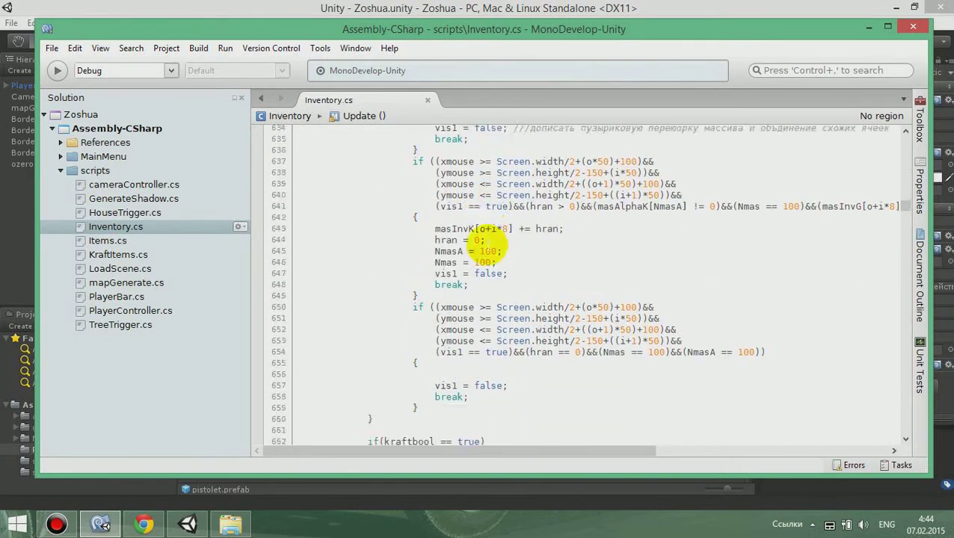
{"action": "scroll", "coordinate": [486, 247], "scroll_direction": "down", "scroll_amount": 3}
{"action": "scroll", "coordinate": [486, 244], "scroll_direction": "down", "scroll_amount": 2}
{"action": "scroll", "coordinate": [486, 246], "scroll_direction": "down", "scroll_amount": 3}
{"action": "scroll", "coordinate": [487, 248], "scroll_direction": "down", "scroll_amount": 3}
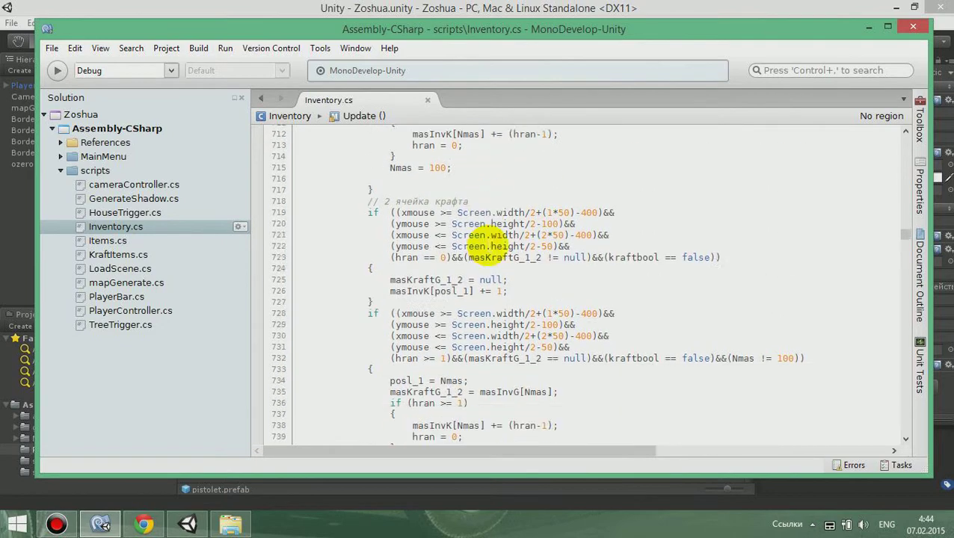
{"action": "scroll", "coordinate": [487, 249], "scroll_direction": "down", "scroll_amount": 4}
{"action": "scroll", "coordinate": [487, 249], "scroll_direction": "up", "scroll_amount": 1}
{"action": "scroll", "coordinate": [487, 249], "scroll_direction": "up", "scroll_amount": 3}
{"action": "scroll", "coordinate": [489, 249], "scroll_direction": "up", "scroll_amount": 1}
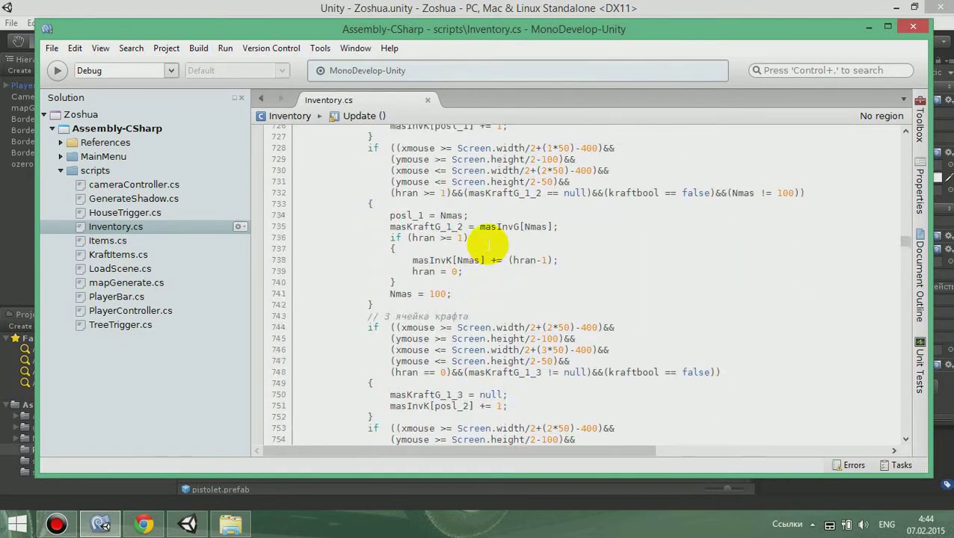
{"action": "scroll", "coordinate": [491, 248], "scroll_direction": "up", "scroll_amount": 4}
{"action": "scroll", "coordinate": [486, 244], "scroll_direction": "up", "scroll_amount": 3}
{"action": "scroll", "coordinate": [486, 243], "scroll_direction": "up", "scroll_amount": 3}
{"action": "scroll", "coordinate": [486, 243], "scroll_direction": "up", "scroll_amount": 3}
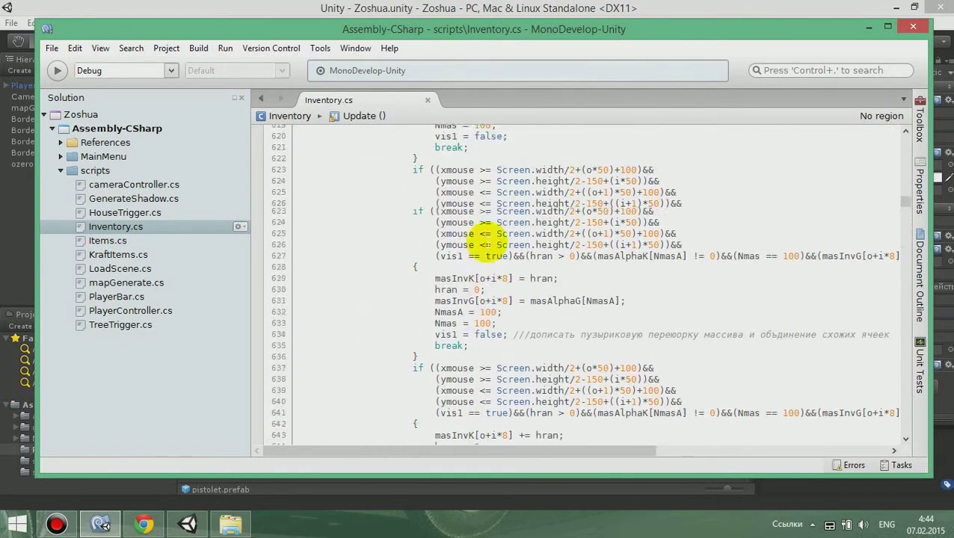
{"action": "scroll", "coordinate": [485, 243], "scroll_direction": "up", "scroll_amount": 3}
{"action": "scroll", "coordinate": [482, 241], "scroll_direction": "up", "scroll_amount": 3}
{"action": "scroll", "coordinate": [485, 252], "scroll_direction": "up", "scroll_amount": 3}
{"action": "scroll", "coordinate": [486, 247], "scroll_direction": "up", "scroll_amount": 2}
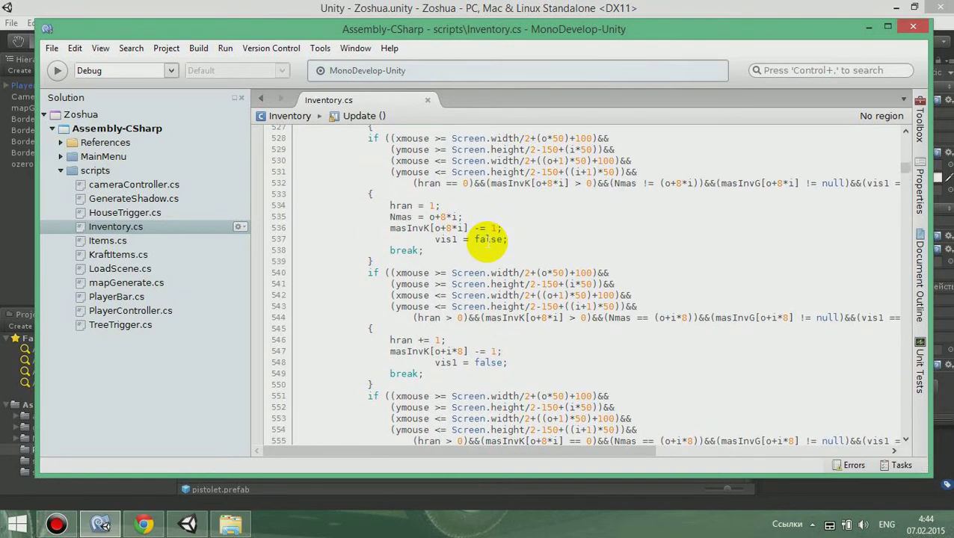
{"action": "scroll", "coordinate": [486, 243], "scroll_direction": "up", "scroll_amount": 3}
{"action": "scroll", "coordinate": [487, 237], "scroll_direction": "up", "scroll_amount": 3}
{"action": "scroll", "coordinate": [487, 238], "scroll_direction": "down", "scroll_amount": 1}
{"action": "scroll", "coordinate": [486, 238], "scroll_direction": "down", "scroll_amount": 1}
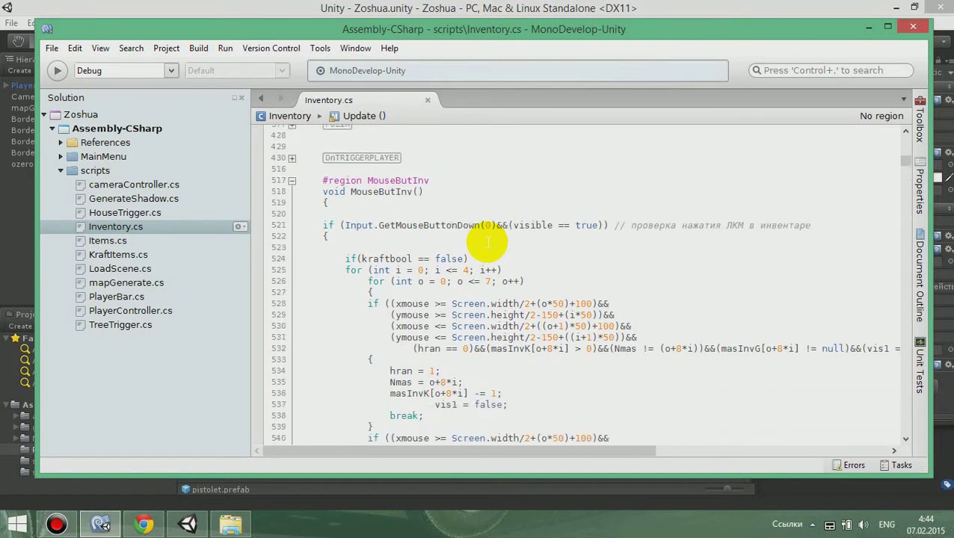
{"action": "scroll", "coordinate": [487, 238], "scroll_direction": "down", "scroll_amount": 1}
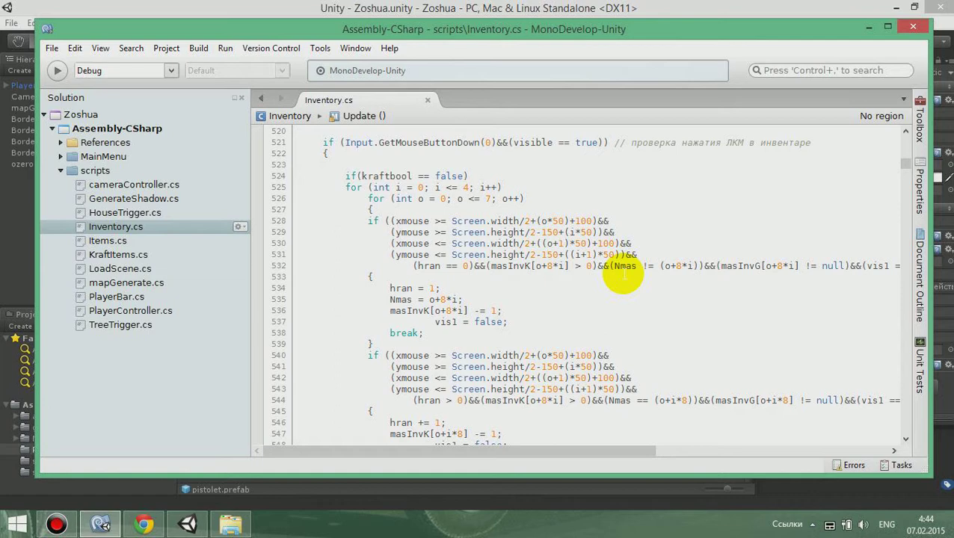
Check the visible click condition and the kraftbool condition on line 524, then return to Unity.
{"action": "left_click_drag", "start_coordinate": [525, 142], "coordinate": [571, 143]}
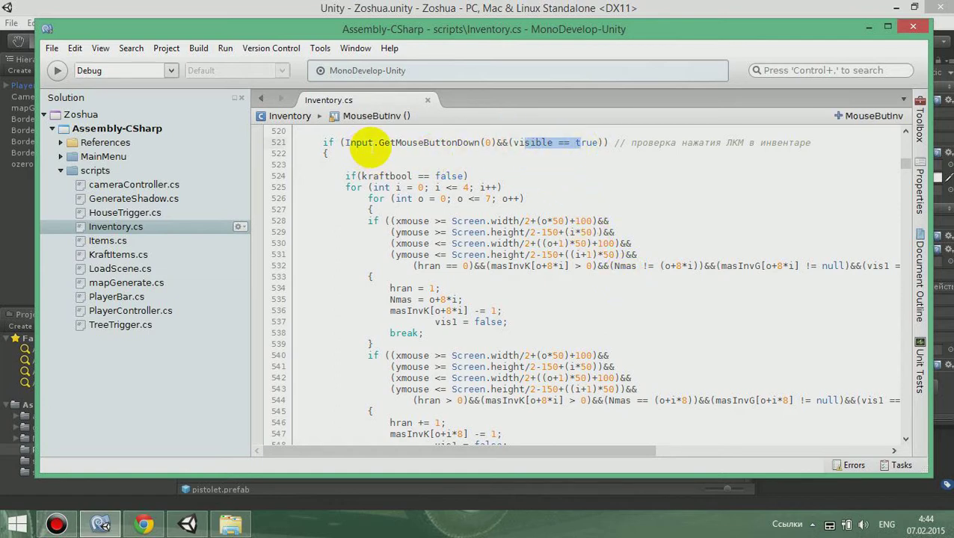
{"action": "scroll", "coordinate": [459, 196], "scroll_direction": "up", "scroll_amount": 1}
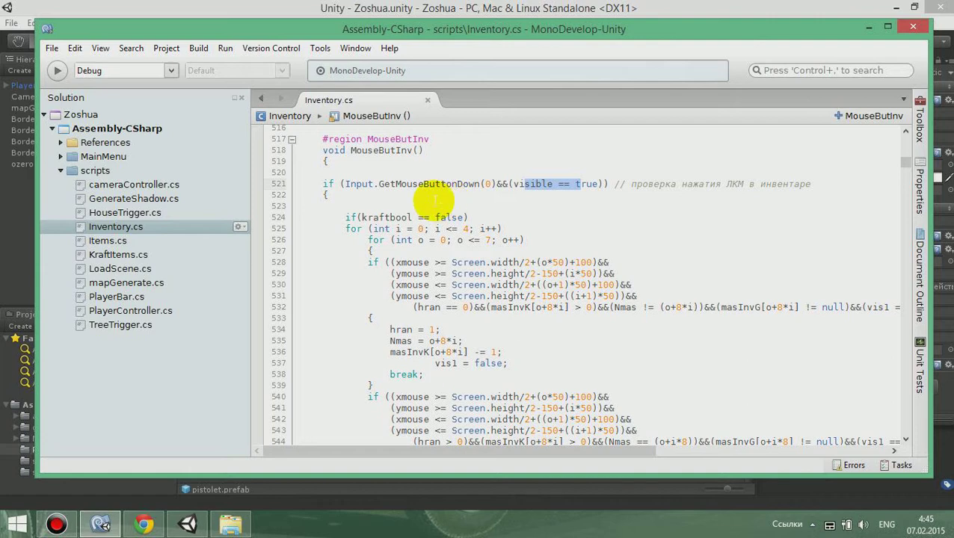
{"action": "scroll", "coordinate": [428, 213], "scroll_direction": "down", "scroll_amount": 1}
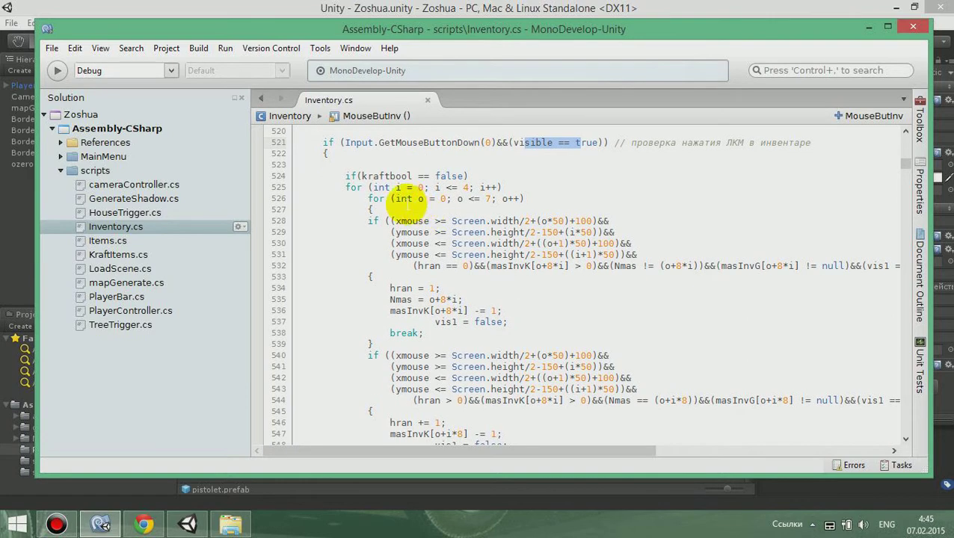
{"action": "left_click", "coordinate": [345, 178]}
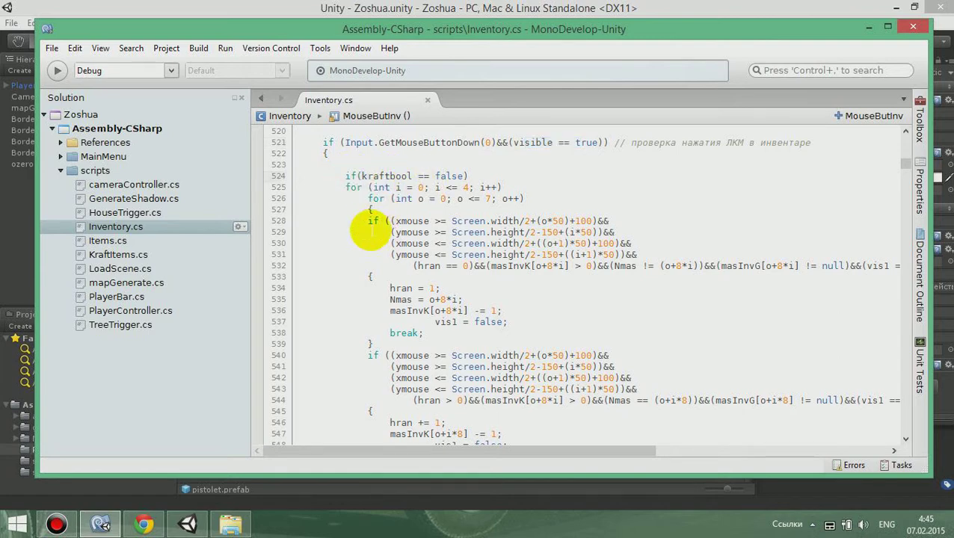
{"action": "left_click", "coordinate": [187, 524]}
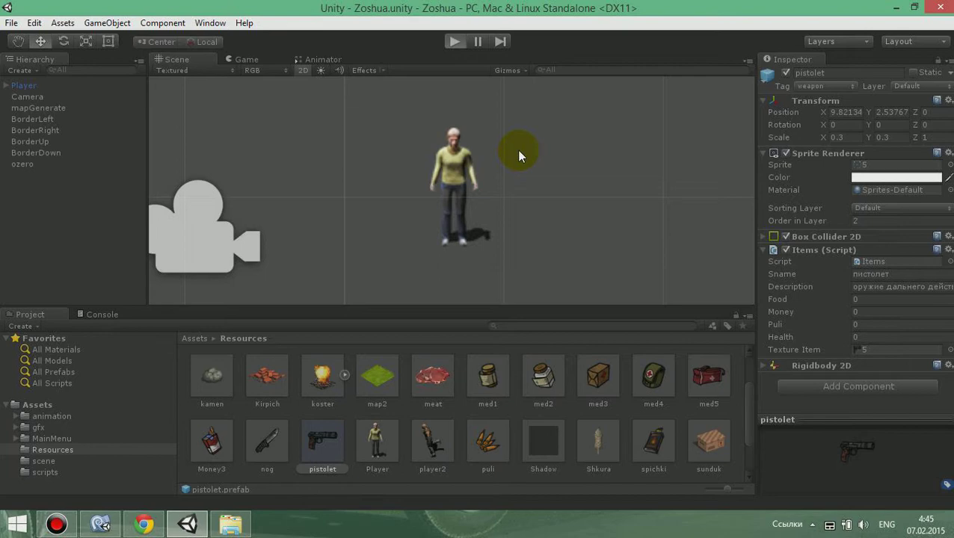
Start play mode and toggle the inventory and crafting grids open and closed.
{"action": "key", "text": "ctrl+p"}
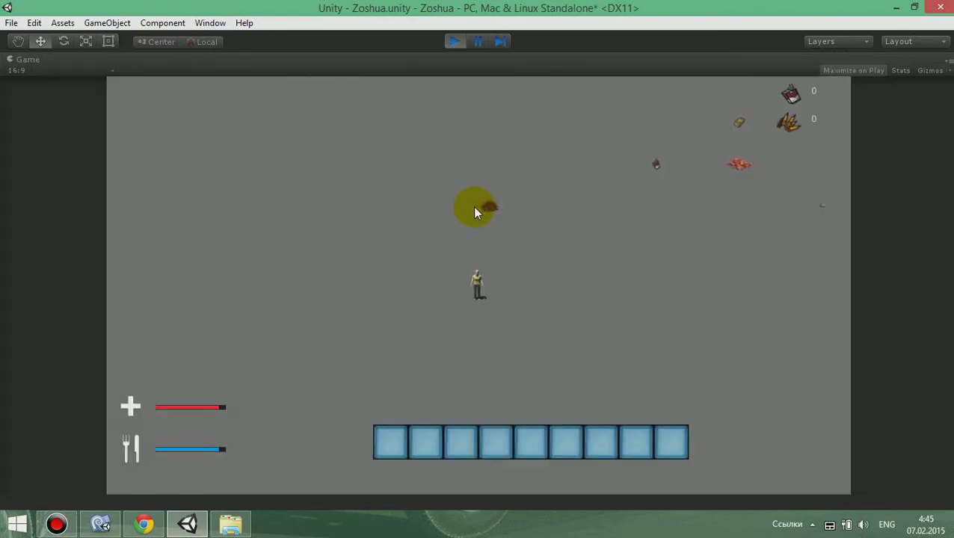
{"action": "key", "text": "i"}
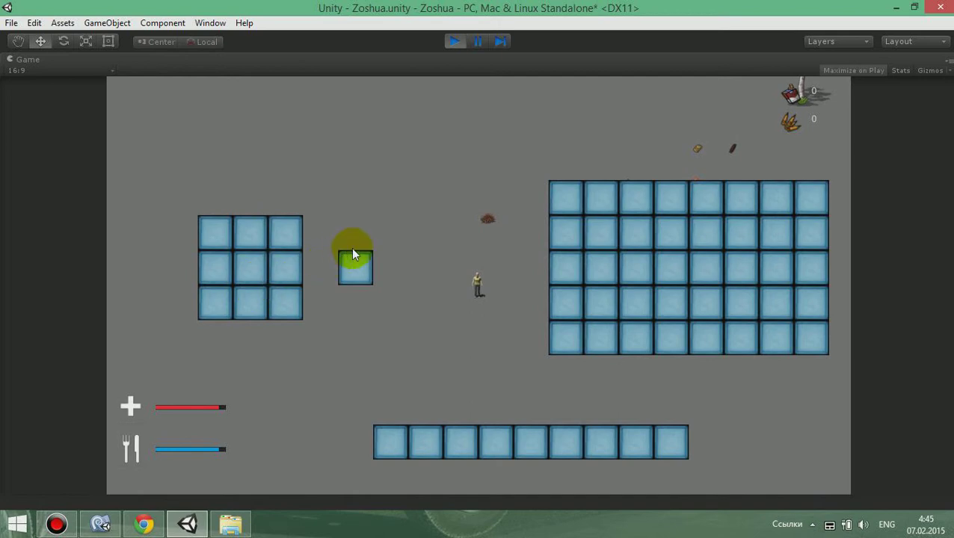
{"action": "key", "text": "i"}
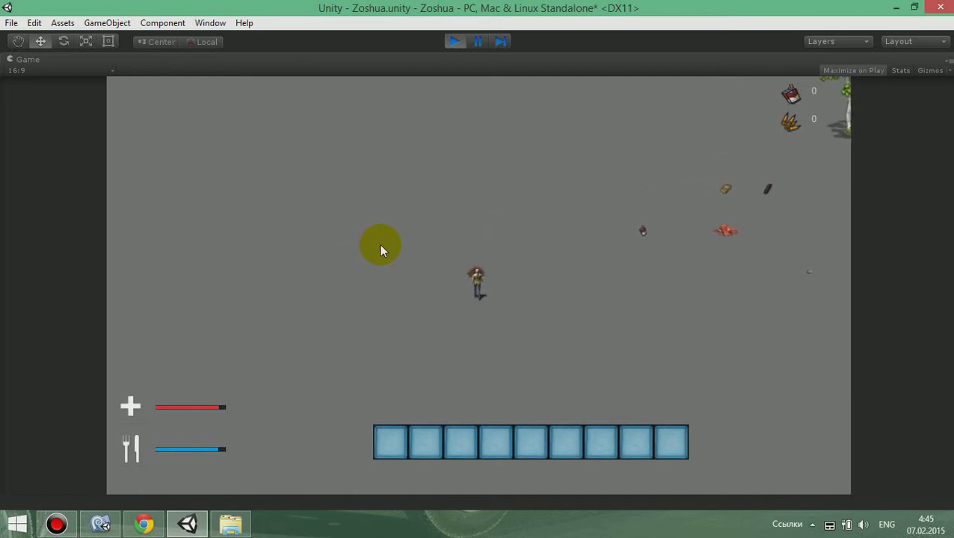
Walk the player up and right over the items to collect them.
{"action": "key", "text": "w+d"}
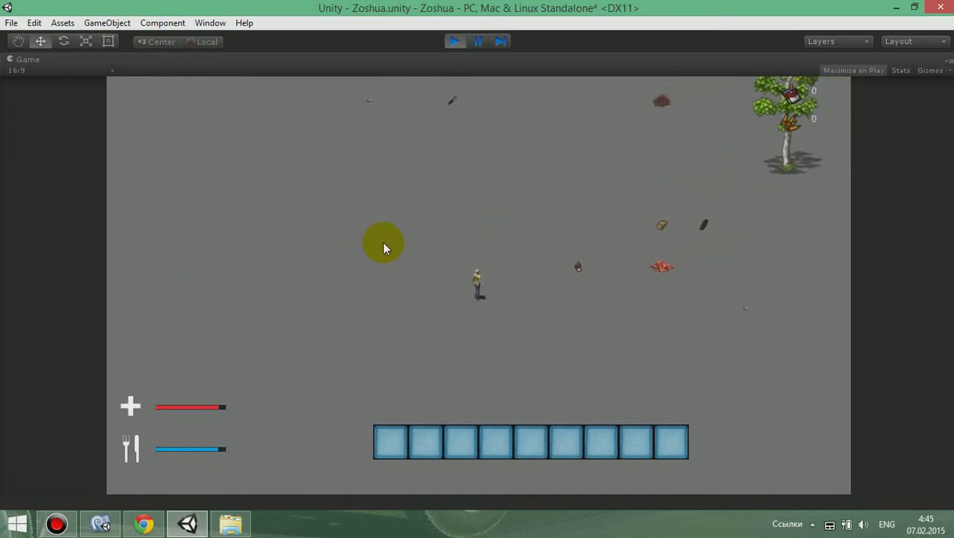
{"action": "key", "text": "w+d"}
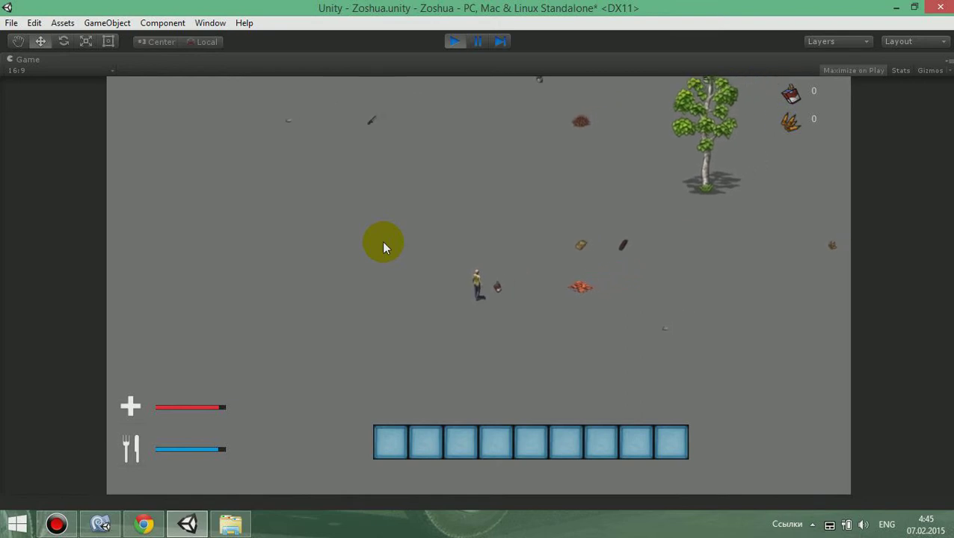
{"action": "key", "text": "d"}
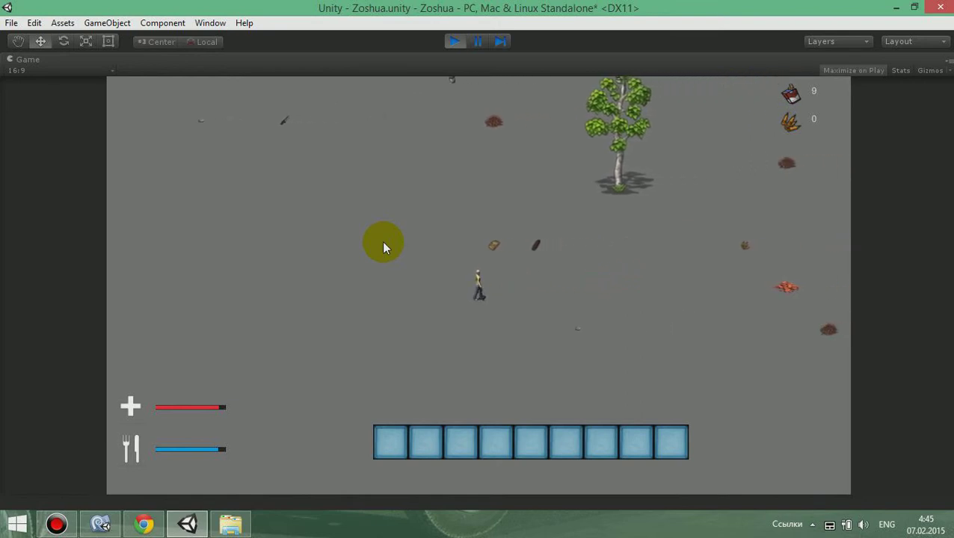
{"action": "key", "text": "w+d"}
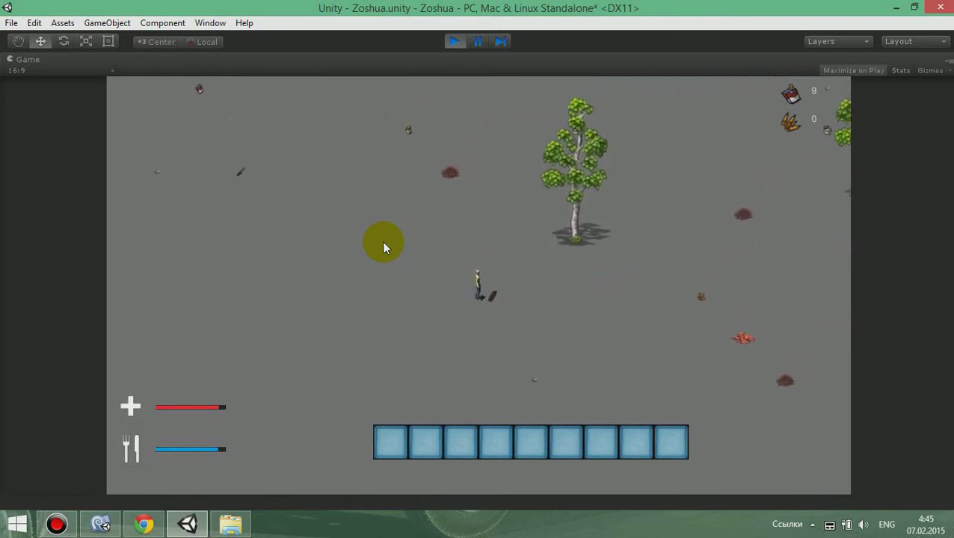
Open the inventory and rearrange items, moving the orange coral down and the gold bag one slot left.
{"action": "key", "text": "i"}
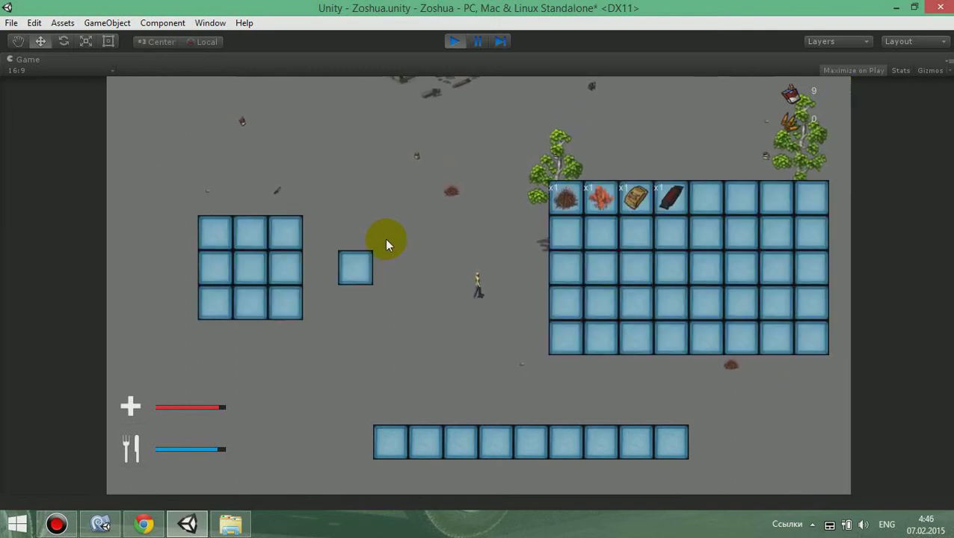
{"action": "left_click_drag", "start_coordinate": [564, 196], "coordinate": [572, 275]}
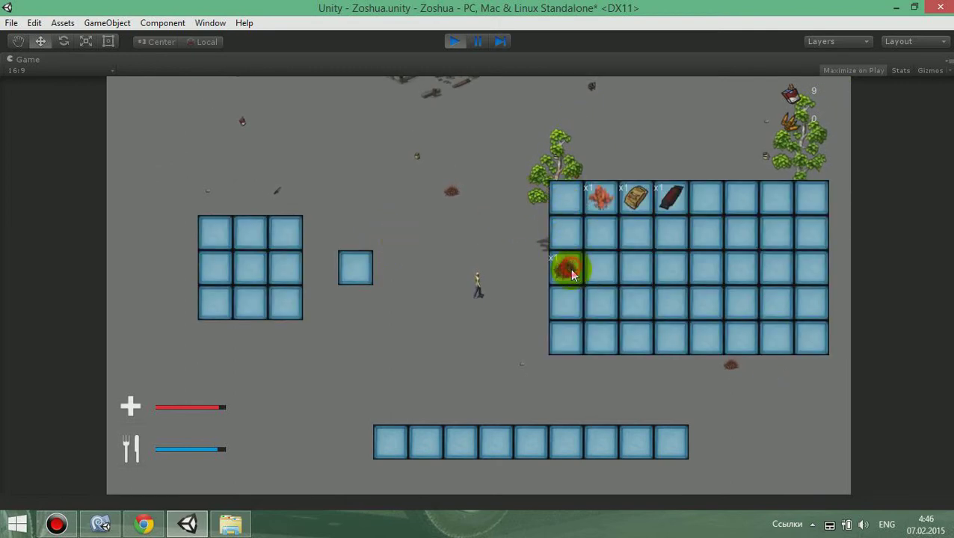
{"action": "left_click_drag", "start_coordinate": [601, 196], "coordinate": [672, 337]}
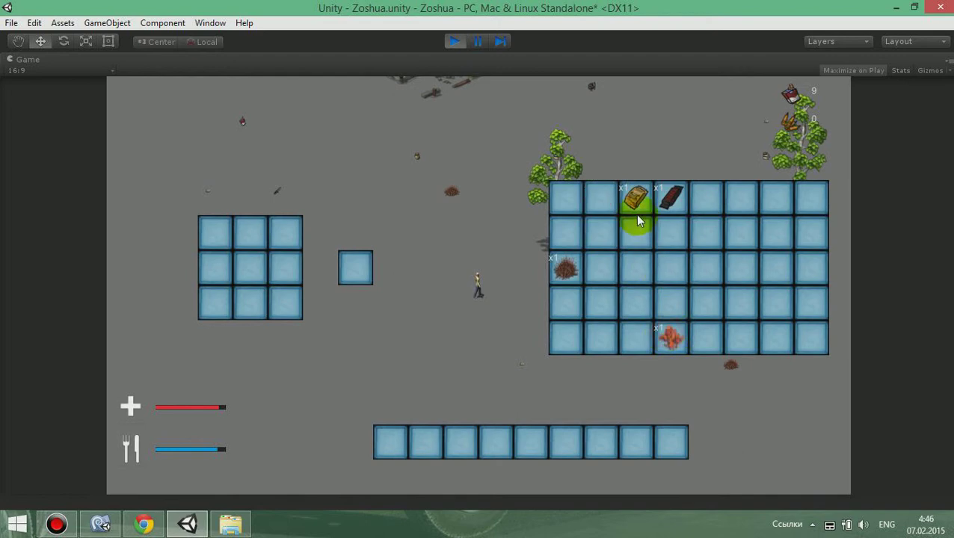
{"action": "left_click_drag", "start_coordinate": [637, 220], "coordinate": [602, 197]}
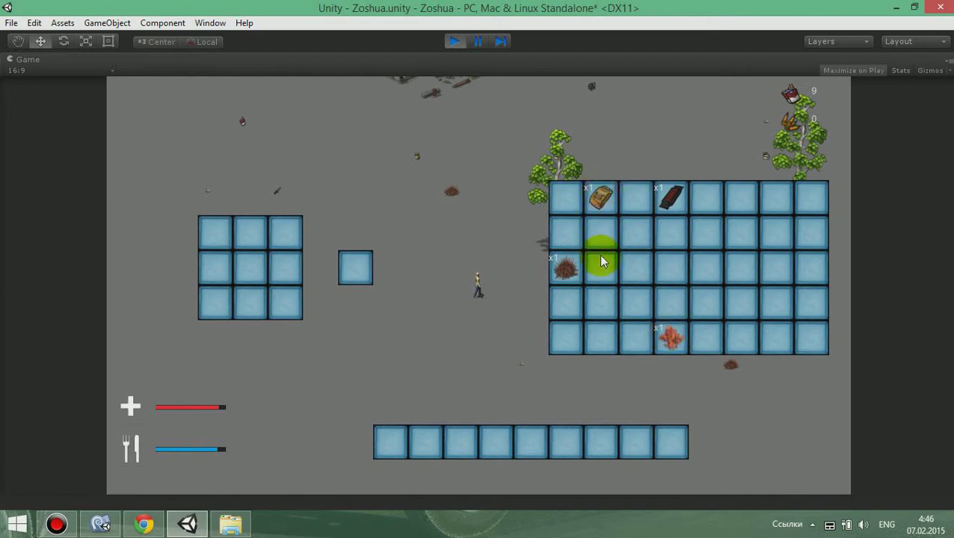
Place the dark plank in the crafting grid's top-middle slot and the gold bag in the centre.
{"action": "left_click_drag", "start_coordinate": [681, 198], "coordinate": [250, 232]}
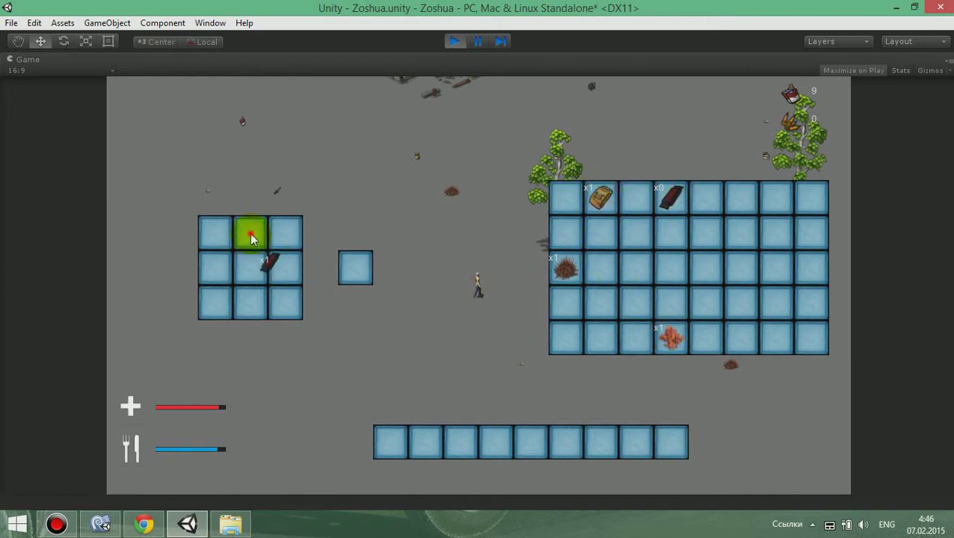
{"action": "left_click_drag", "start_coordinate": [601, 197], "coordinate": [251, 267]}
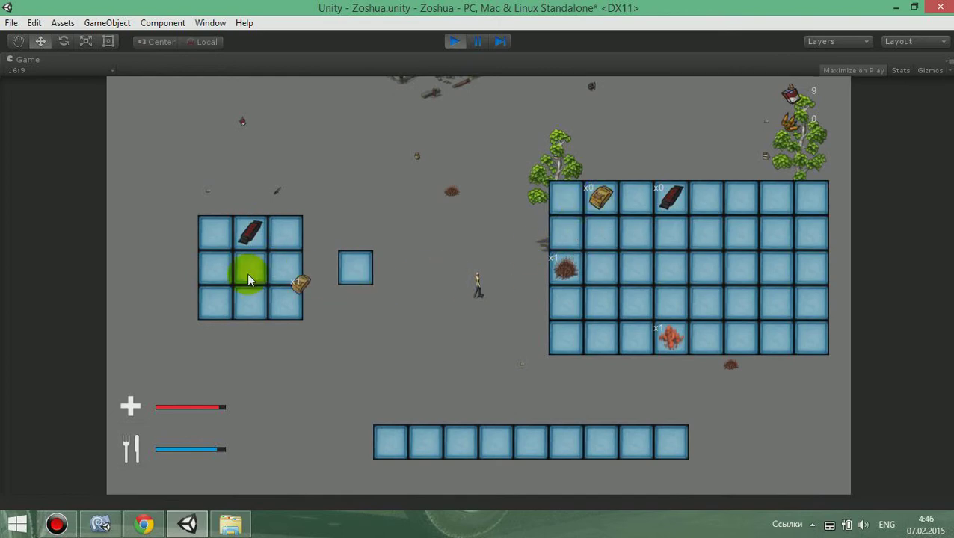
{"action": "mouse_move", "coordinate": [567, 278]}
{"action": "left_mouse_down"}
{"action": "mouse_move", "coordinate": [603, 275]}
{"action": "mouse_move", "coordinate": [604, 305]}
{"action": "mouse_move", "coordinate": [570, 315]}
{"action": "mouse_move", "coordinate": [572, 270]}
{"action": "left_mouse_up"}
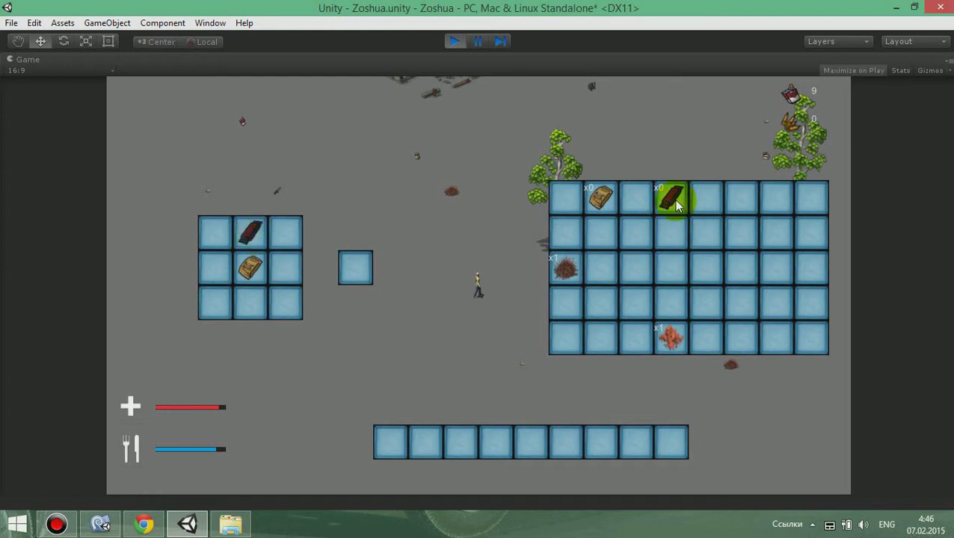
Move the plank and gold bag out of the crafting grid and back into their slots.
{"action": "left_click", "coordinate": [254, 235]}
{"action": "left_click", "coordinate": [255, 237]}
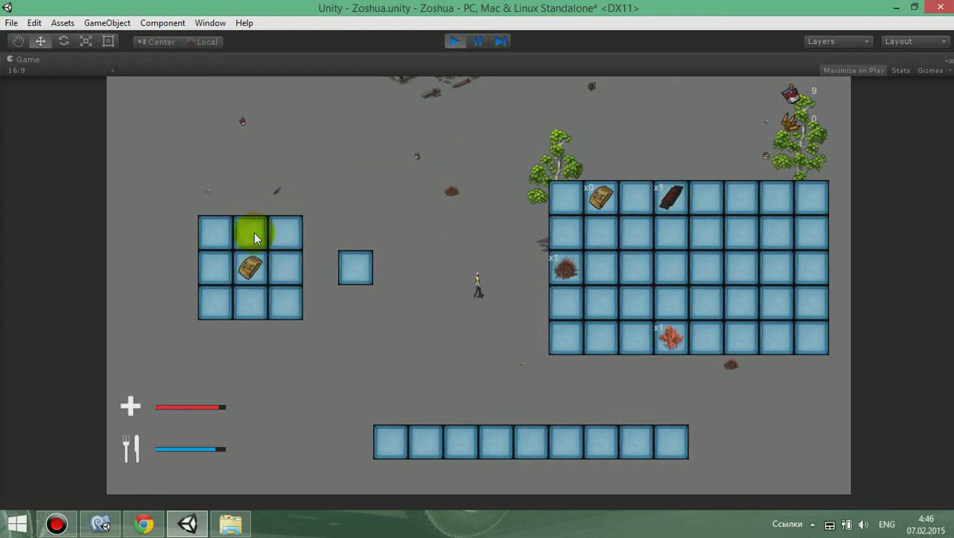
{"action": "left_click", "coordinate": [251, 265]}
{"action": "left_click", "coordinate": [608, 204]}
{"action": "left_click", "coordinate": [249, 268]}
{"action": "left_click", "coordinate": [673, 196]}
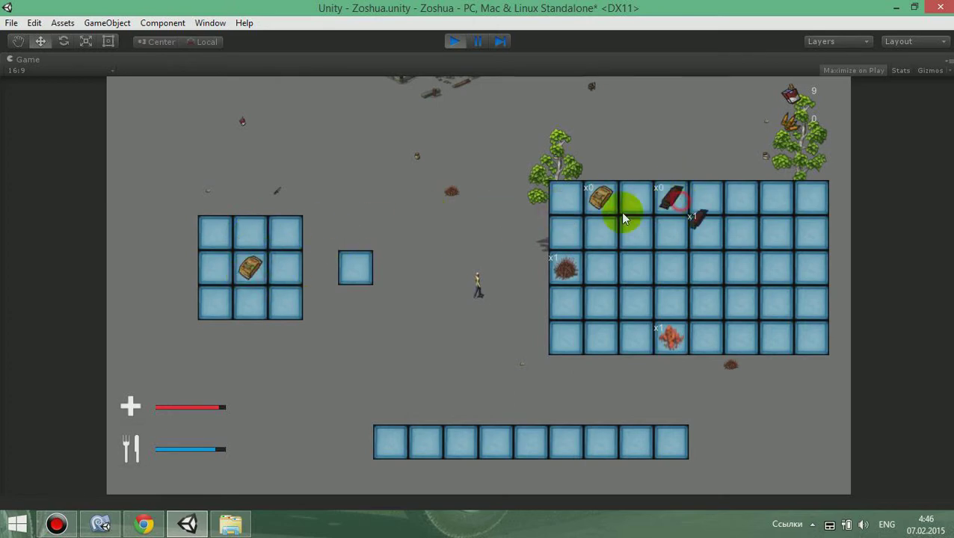
{"action": "left_click", "coordinate": [254, 238]}
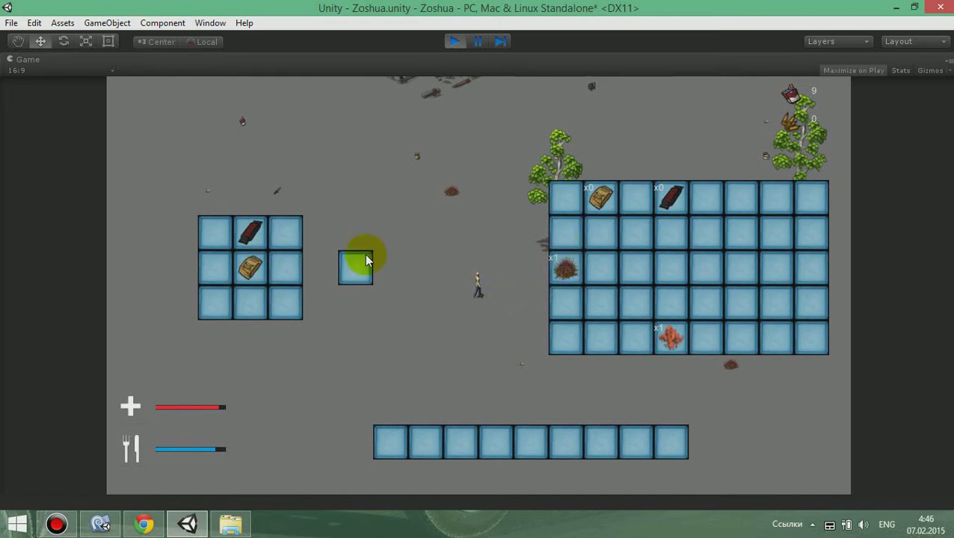
Try taking a crafting result, return the plank to the inventory, and stop the play-test.
{"action": "left_click", "coordinate": [253, 232]}
{"action": "left_click", "coordinate": [602, 199]}
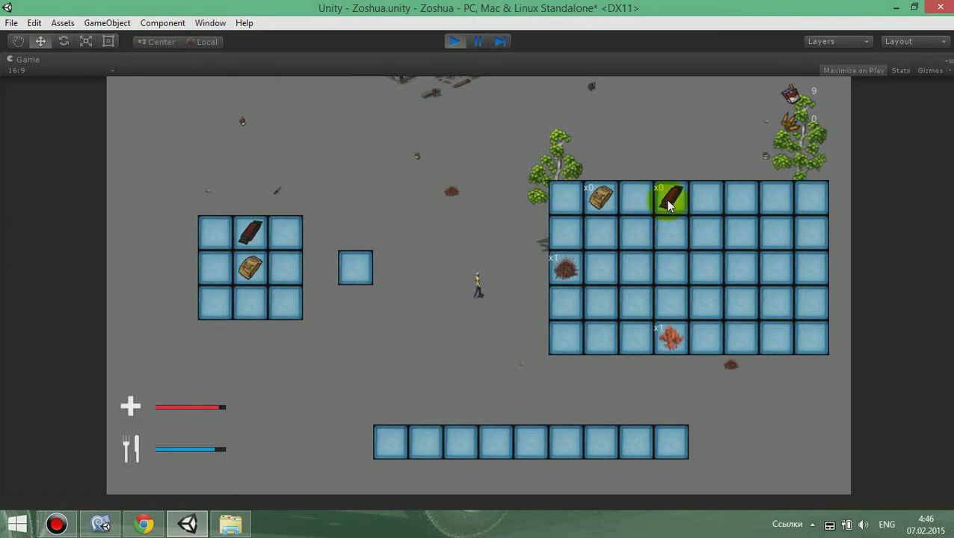
{"action": "left_click", "coordinate": [253, 236]}
{"action": "left_click", "coordinate": [452, 44]}
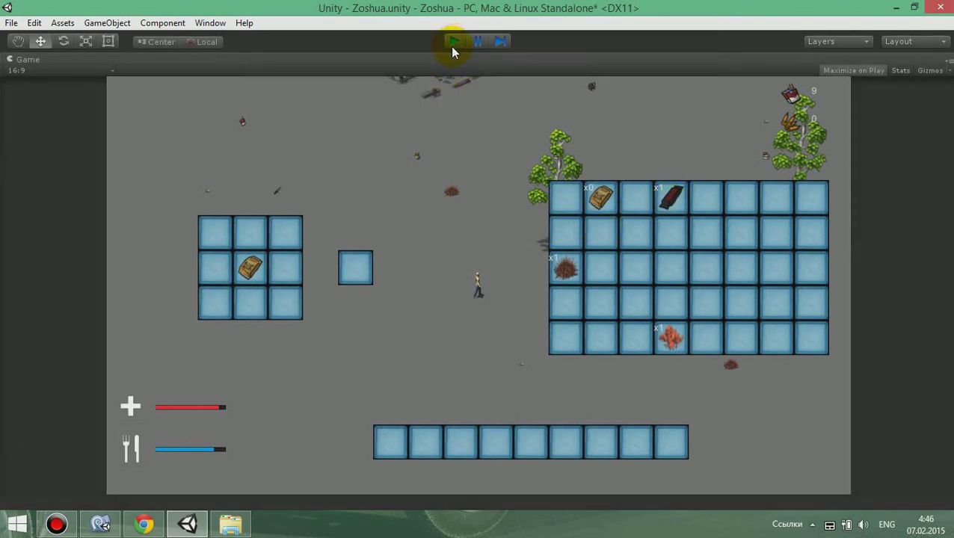
In MonoDevelop's Inventory.cs, highlight the if(kraftbool == false) check on line 524.
{"action": "left_click", "coordinate": [101, 526]}
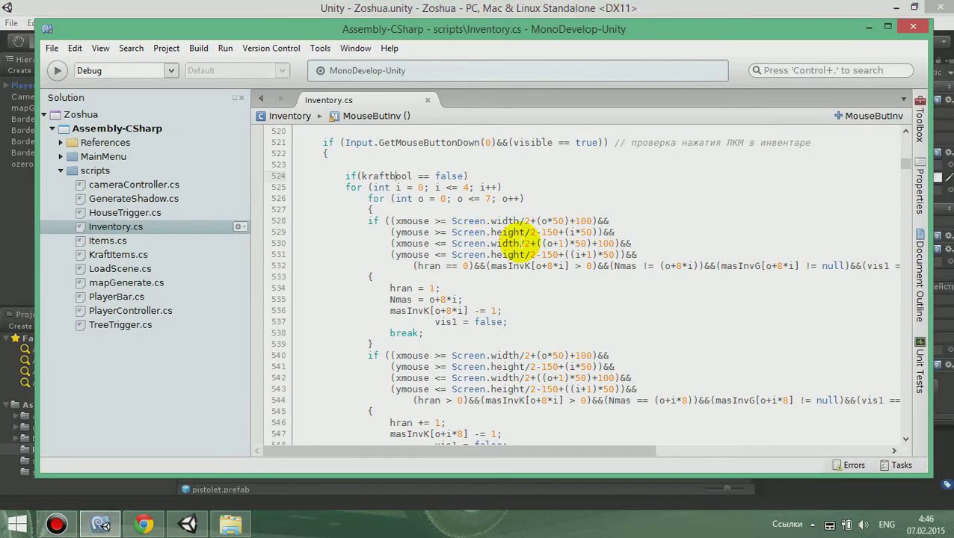
{"action": "left_click_drag", "start_coordinate": [361, 176], "coordinate": [463, 176]}
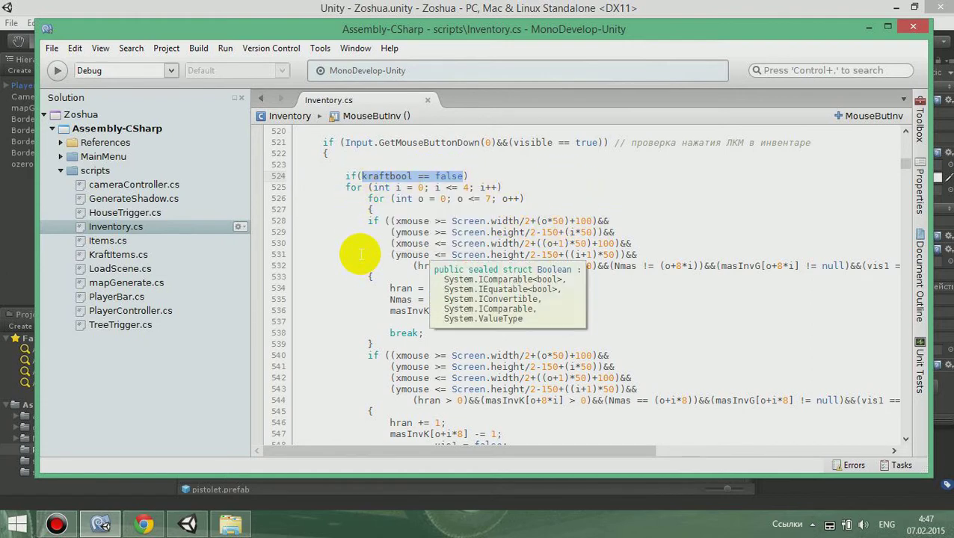
{"action": "left_click", "coordinate": [344, 177]}
{"action": "left_click_drag", "start_coordinate": [345, 176], "coordinate": [468, 177]}
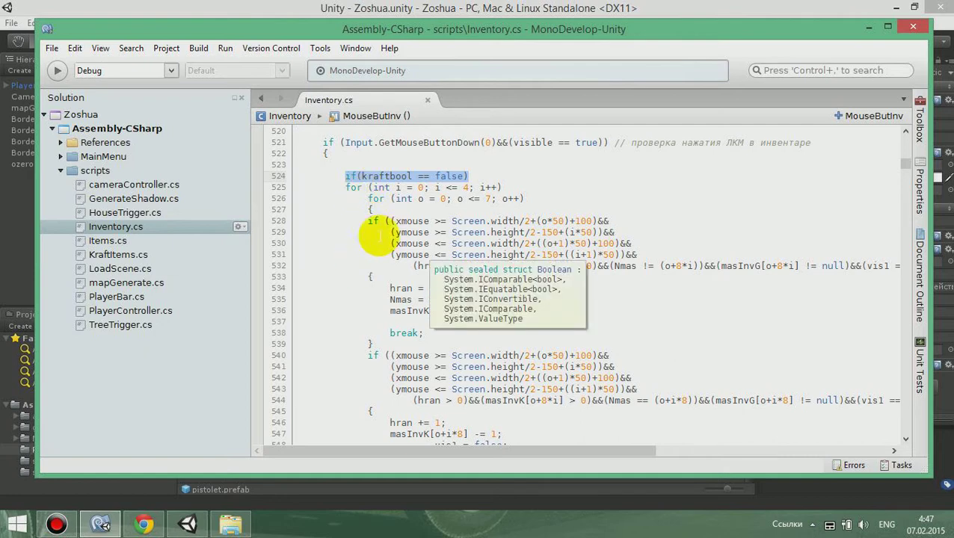
{"action": "left_click", "coordinate": [394, 188]}
Highlight the row and column loop bounds on lines 525–526, then relaunch the game in Unity.
{"action": "left_click_drag", "start_coordinate": [394, 187], "coordinate": [468, 187]}
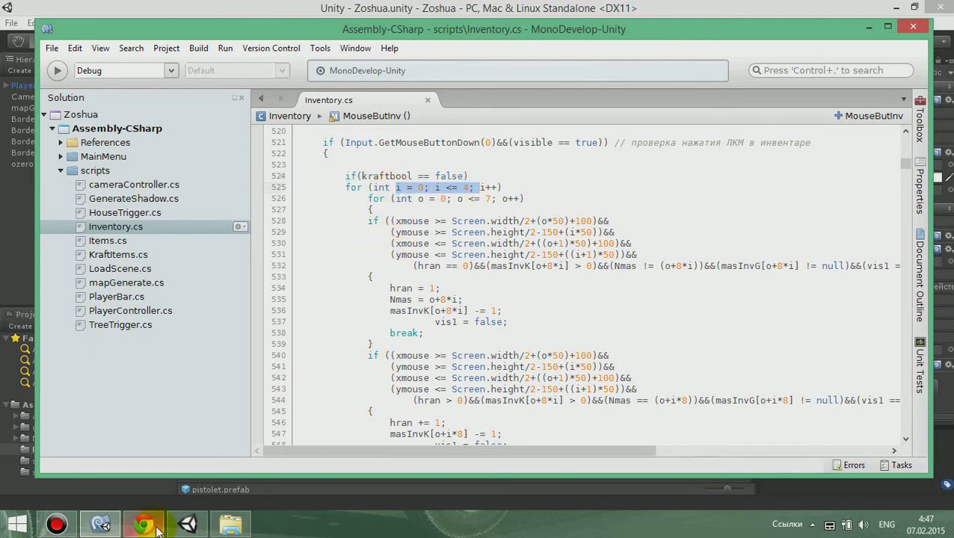
{"action": "left_click_drag", "start_coordinate": [396, 199], "coordinate": [524, 199]}
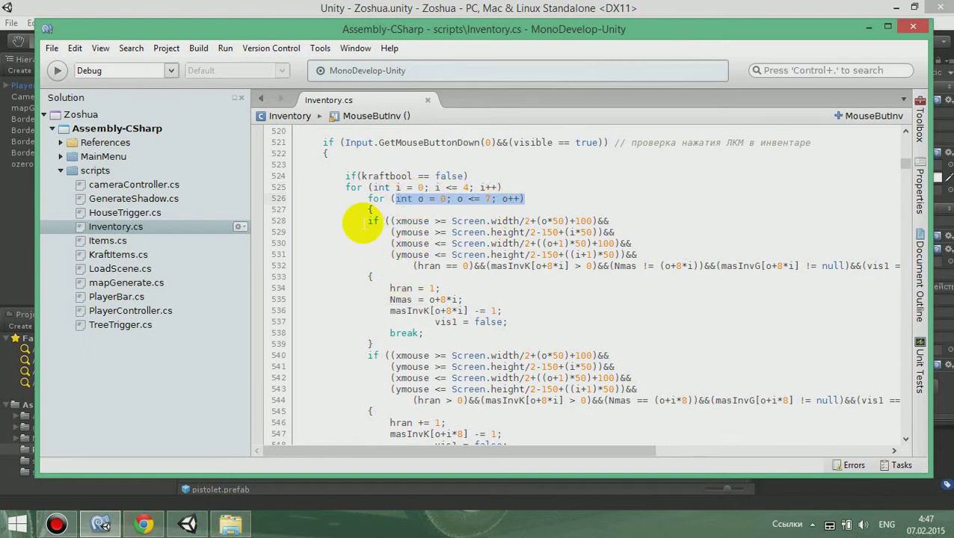
{"action": "scroll", "coordinate": [371, 243], "scroll_direction": "down", "scroll_amount": 1}
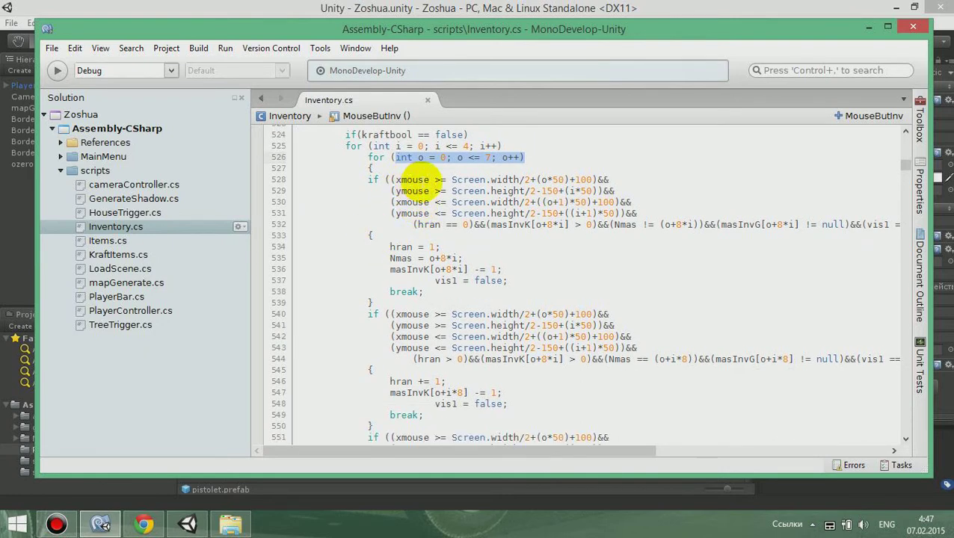
{"action": "scroll", "coordinate": [465, 176], "scroll_direction": "up", "scroll_amount": 1}
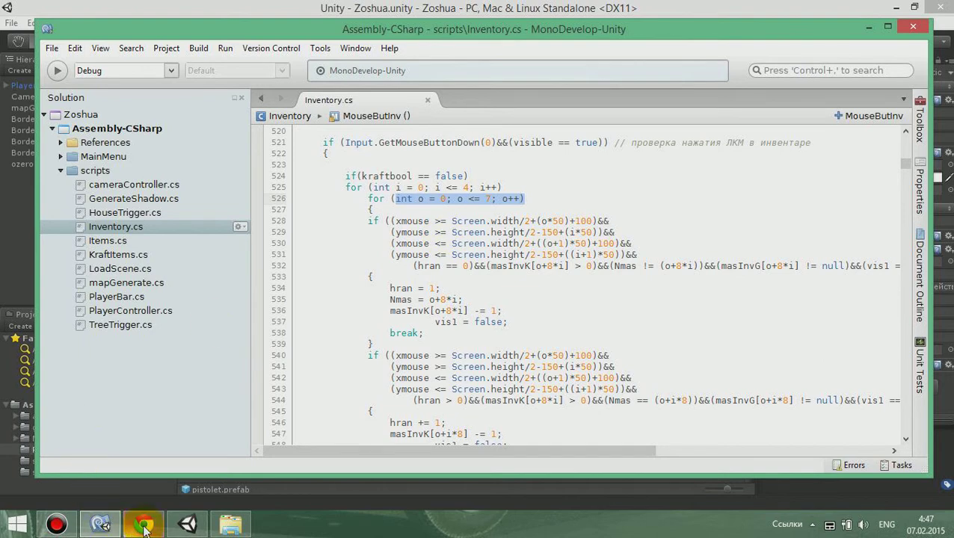
{"action": "left_click", "coordinate": [193, 526]}
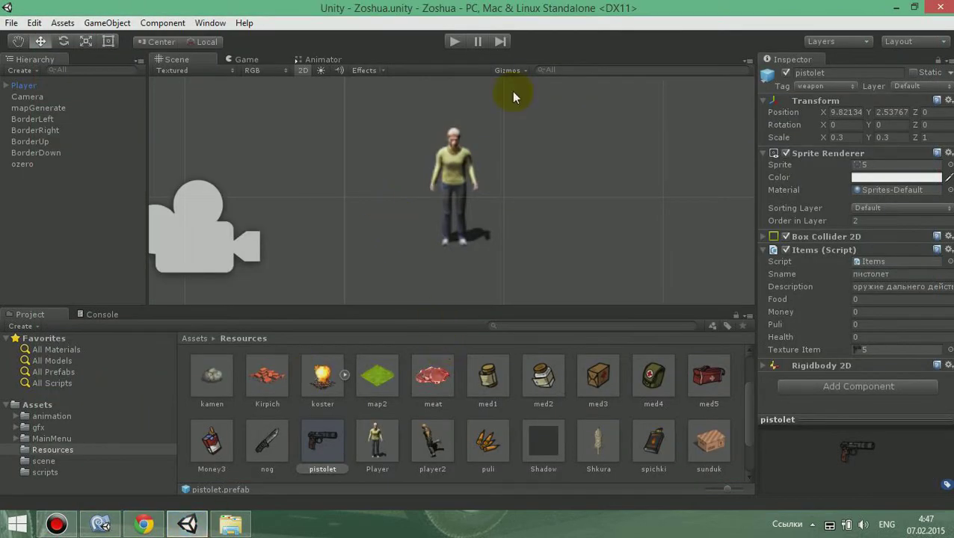
{"action": "left_click", "coordinate": [453, 47]}
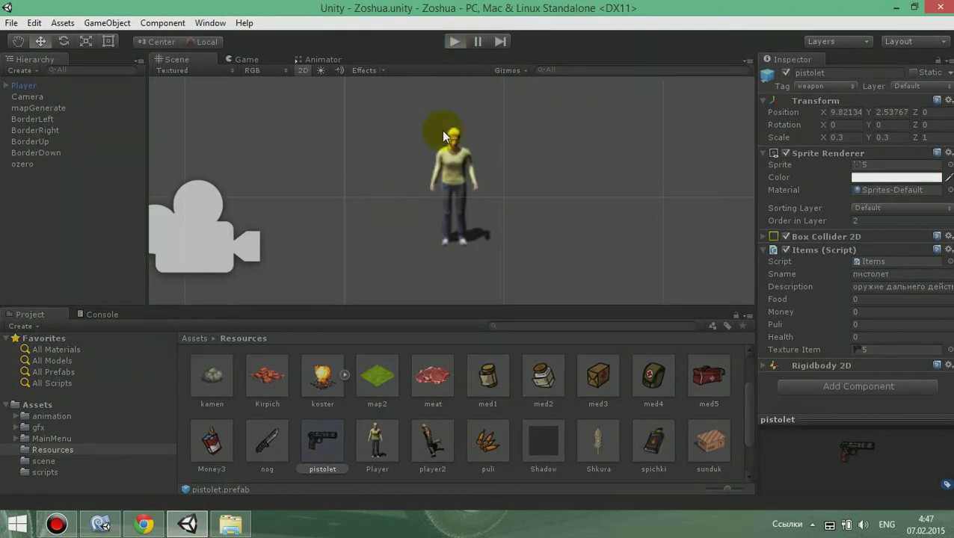
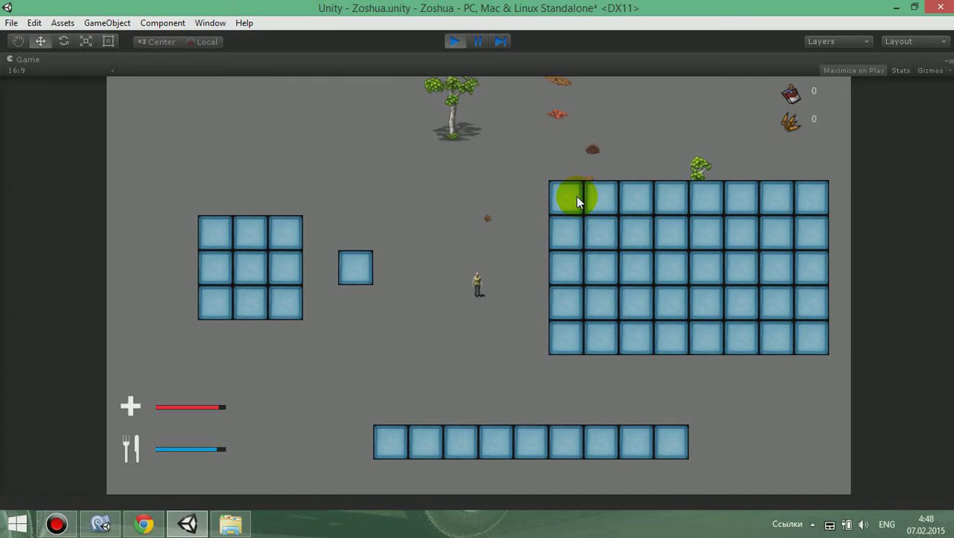
Switch from Inventory.cs to the running game's inventory grid and back to Inventory.cs.
{"action": "left_click", "coordinate": [100, 523]}
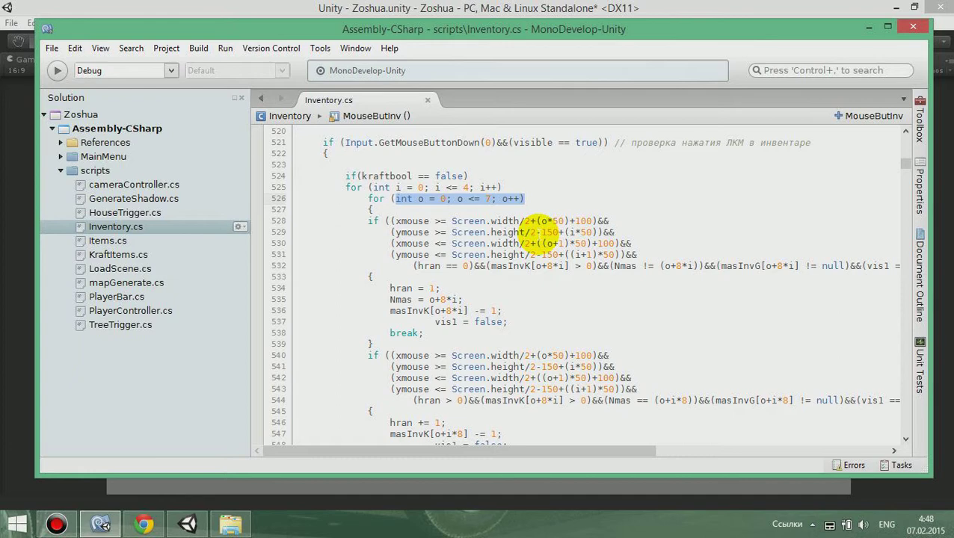
{"action": "left_click", "coordinate": [187, 524]}
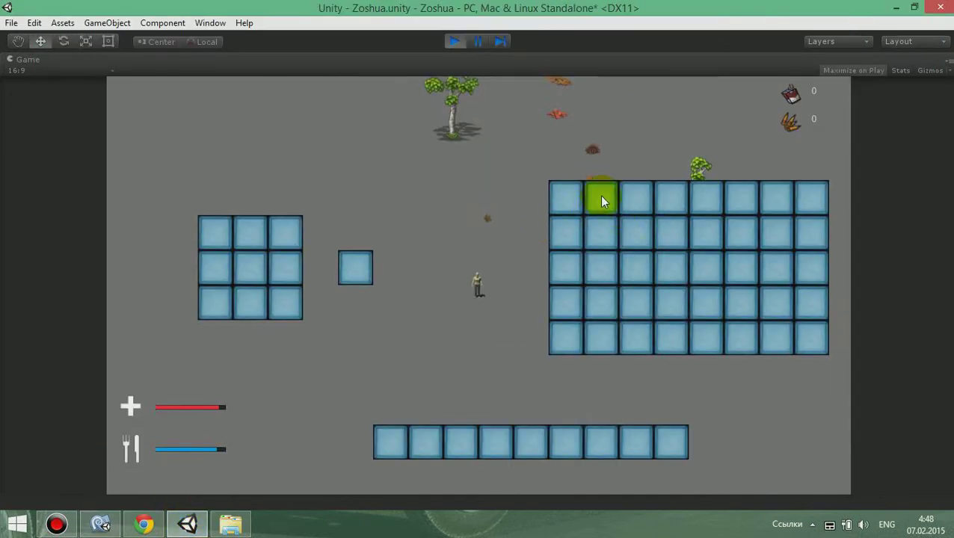
{"action": "mouse_move", "coordinate": [187, 523]}
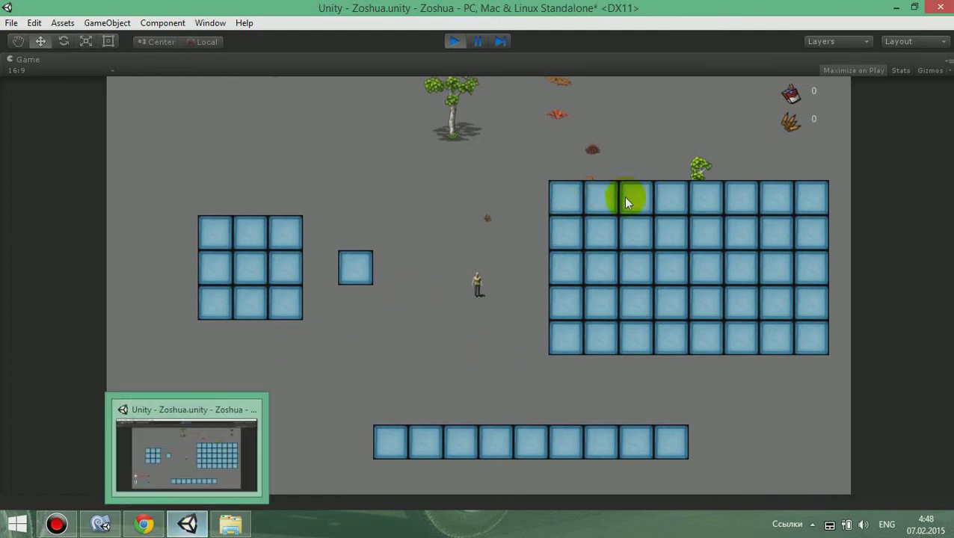
{"action": "left_click", "coordinate": [100, 522]}
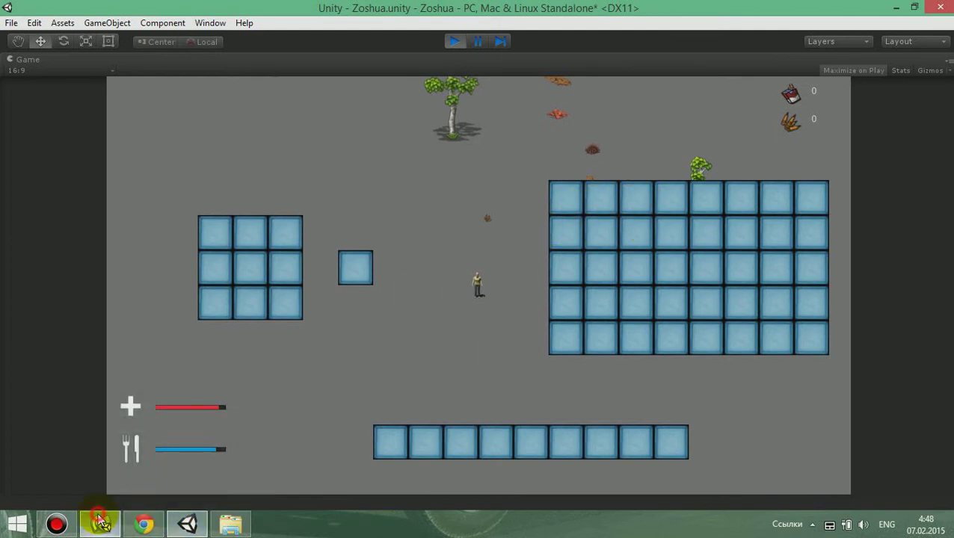
{"action": "left_click", "coordinate": [540, 221]}
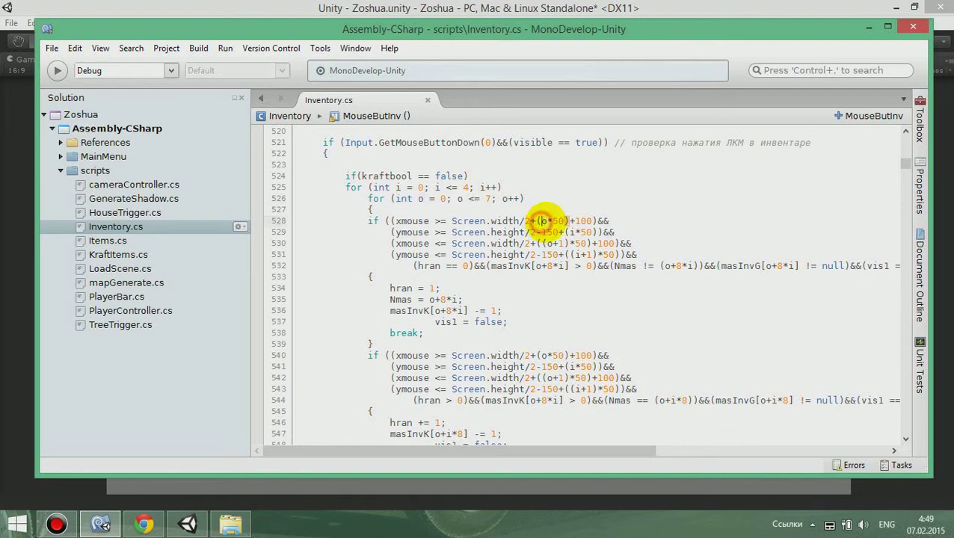
{"action": "double_click", "coordinate": [572, 233]}
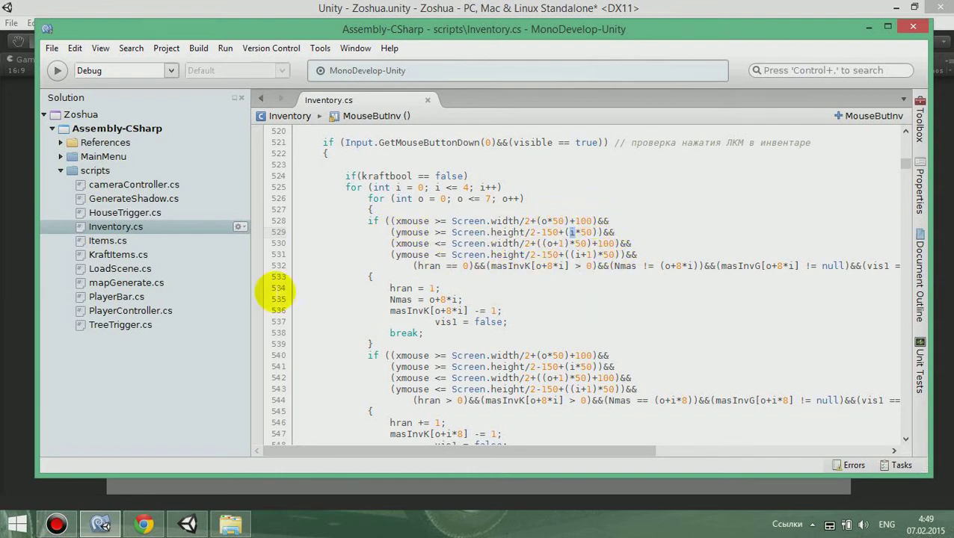
{"action": "left_click", "coordinate": [187, 523]}
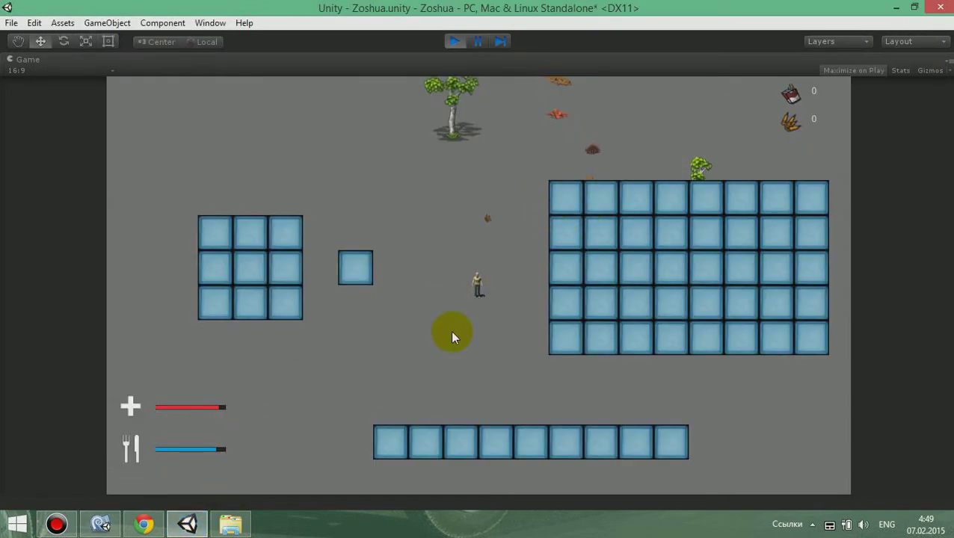
{"action": "left_click", "coordinate": [100, 523]}
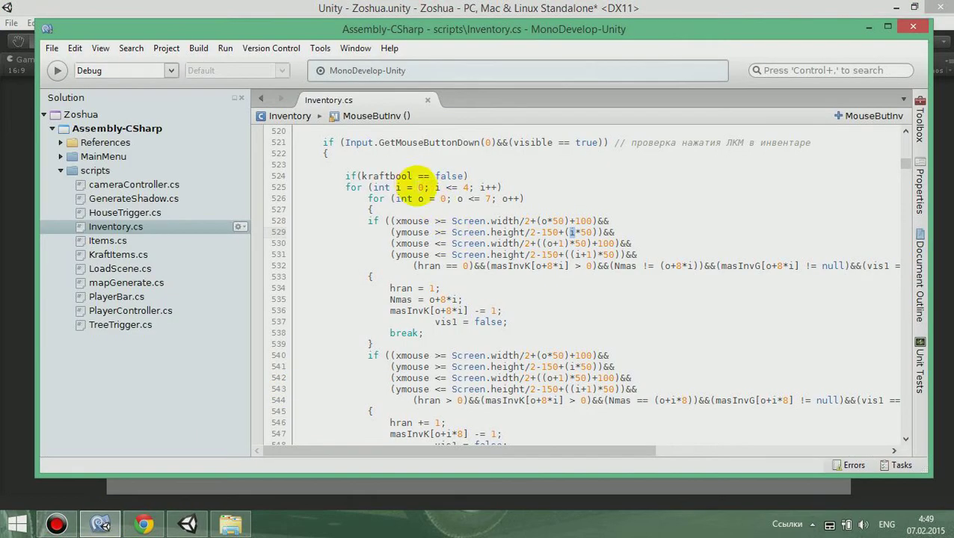
{"action": "mouse_move", "coordinate": [416, 183]}
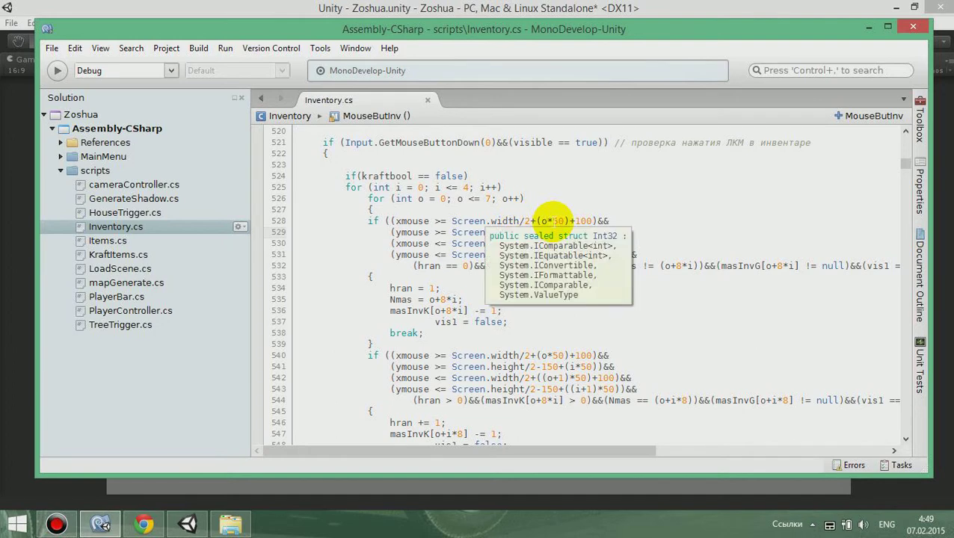
{"action": "left_click", "coordinate": [188, 523]}
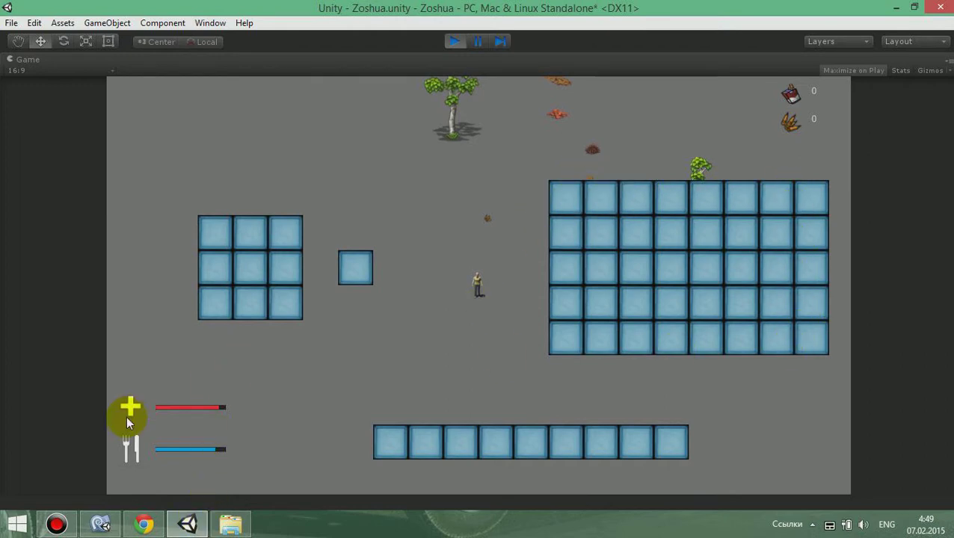
{"action": "left_click", "coordinate": [109, 526]}
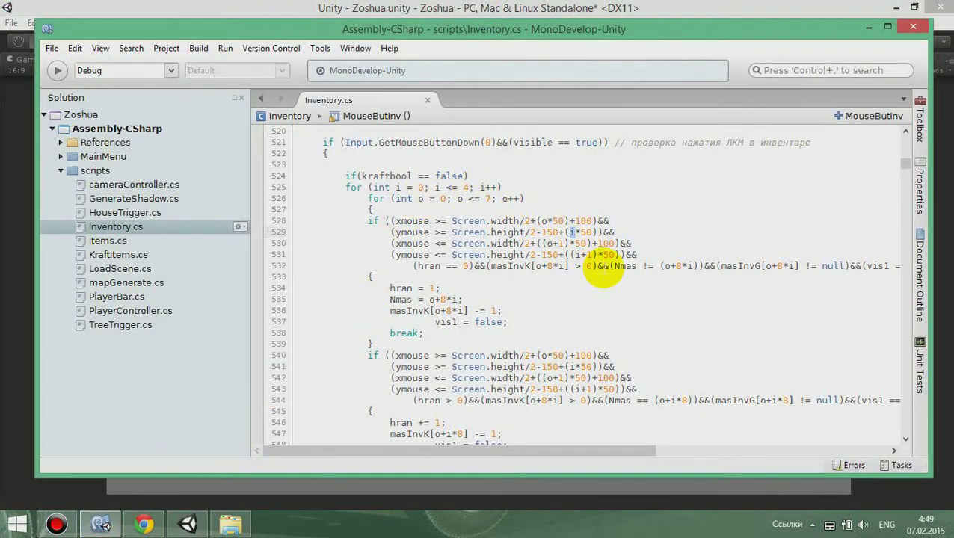
{"action": "left_click_drag", "start_coordinate": [546, 450], "coordinate": [553, 450]}
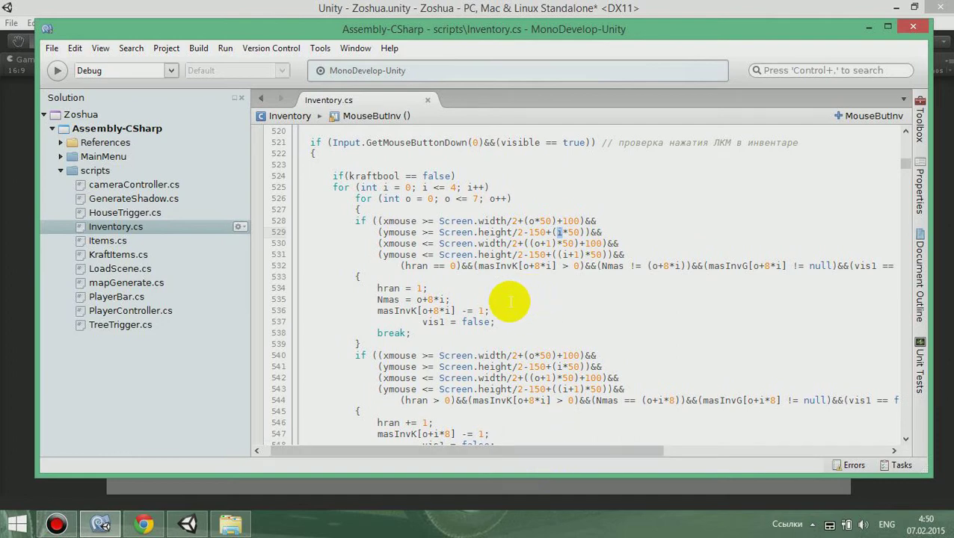
{"action": "left_click_drag", "start_coordinate": [541, 456], "coordinate": [515, 453]}
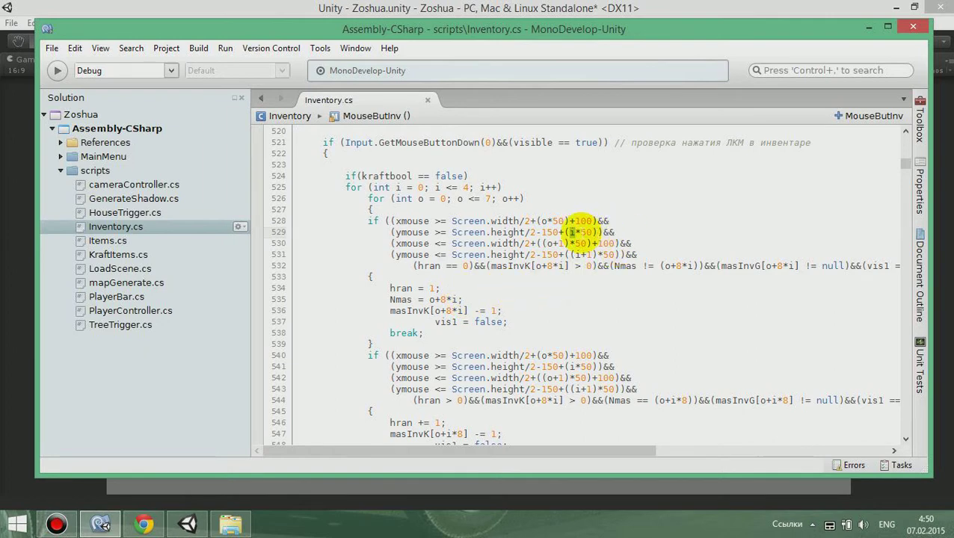
{"action": "mouse_move", "coordinate": [584, 223]}
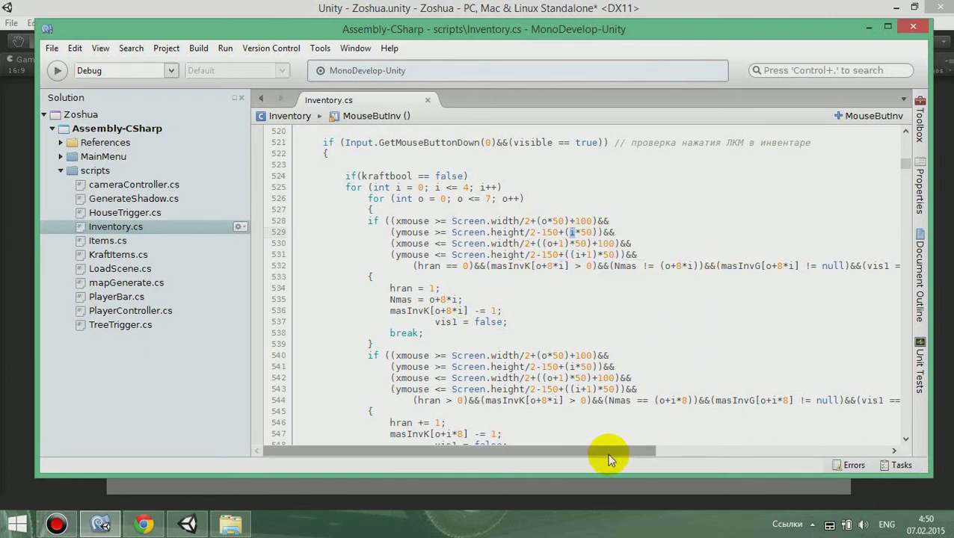
{"action": "left_click_drag", "start_coordinate": [612, 458], "coordinate": [598, 453]}
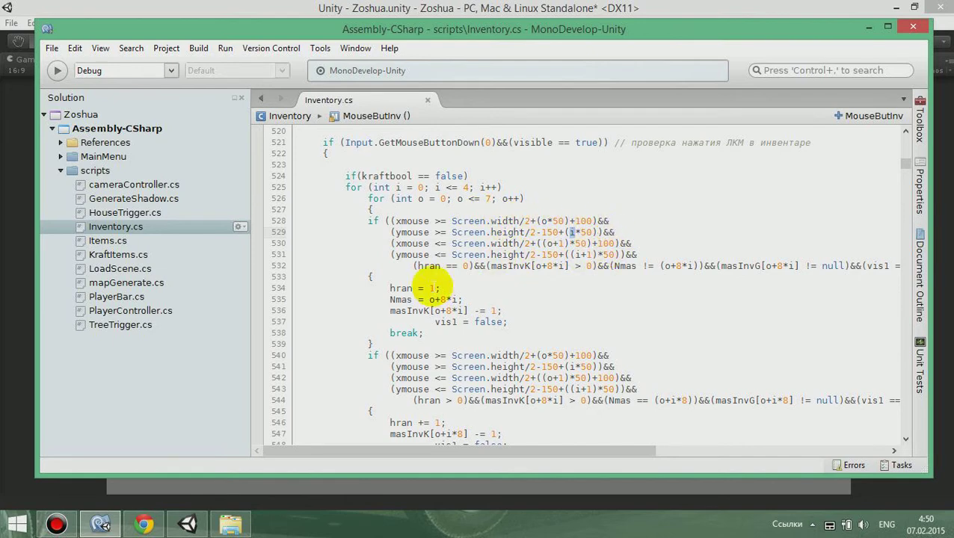
{"action": "scroll", "coordinate": [385, 351], "scroll_direction": "down", "scroll_amount": 1}
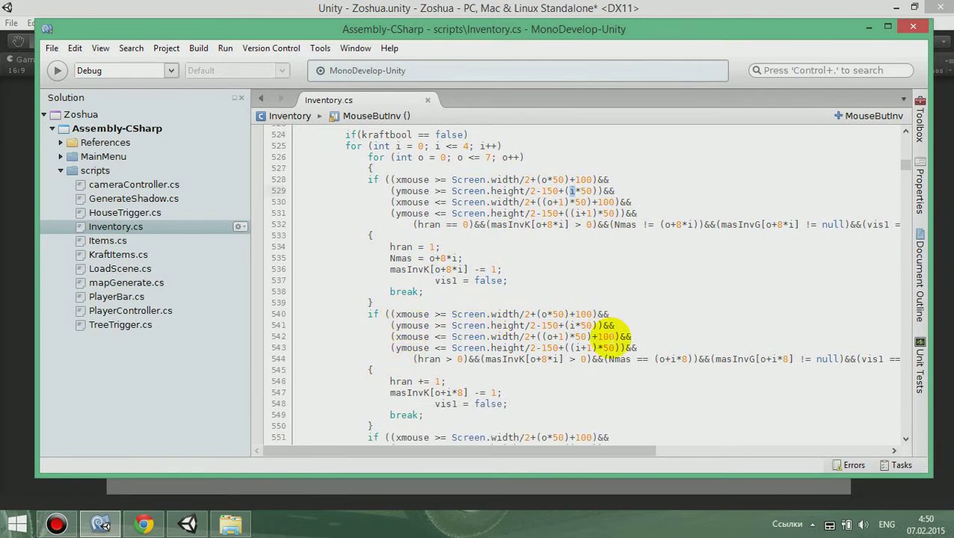
{"action": "scroll", "coordinate": [428, 363], "scroll_direction": "down", "scroll_amount": 2}
{"action": "scroll", "coordinate": [435, 353], "scroll_direction": "up", "scroll_amount": 1}
{"action": "scroll", "coordinate": [426, 329], "scroll_direction": "up", "scroll_amount": 1}
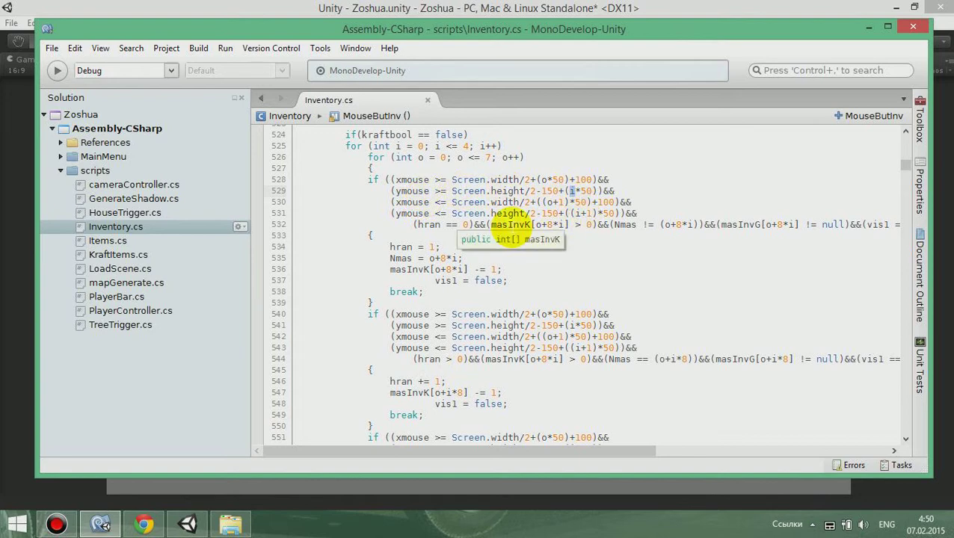
{"action": "left_click_drag", "start_coordinate": [535, 454], "coordinate": [546, 453]}
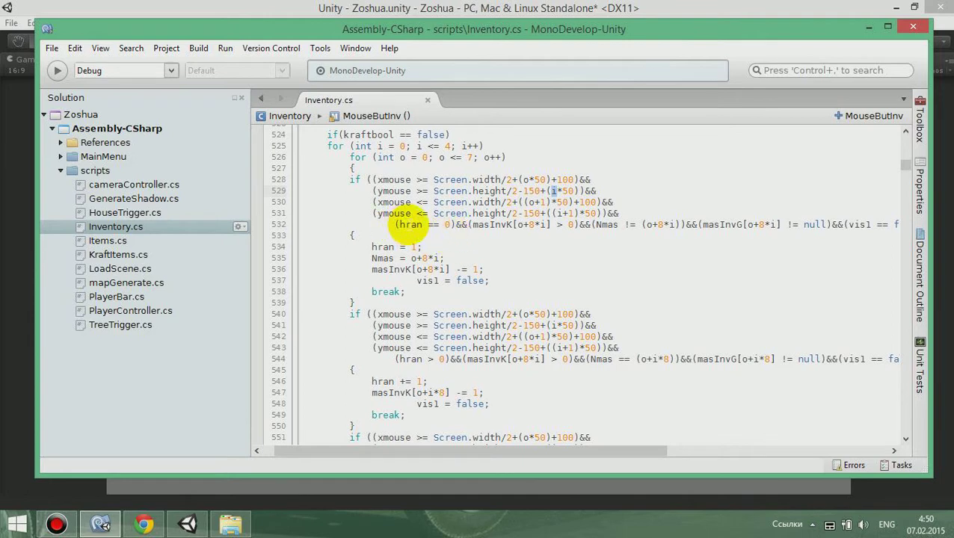
{"action": "left_click", "coordinate": [500, 454]}
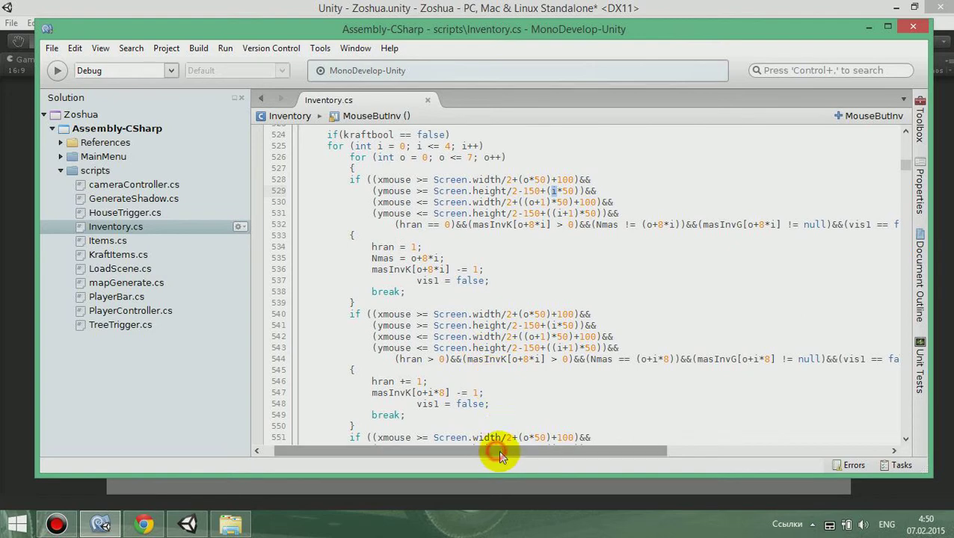
{"action": "left_click_drag", "start_coordinate": [500, 454], "coordinate": [522, 452]}
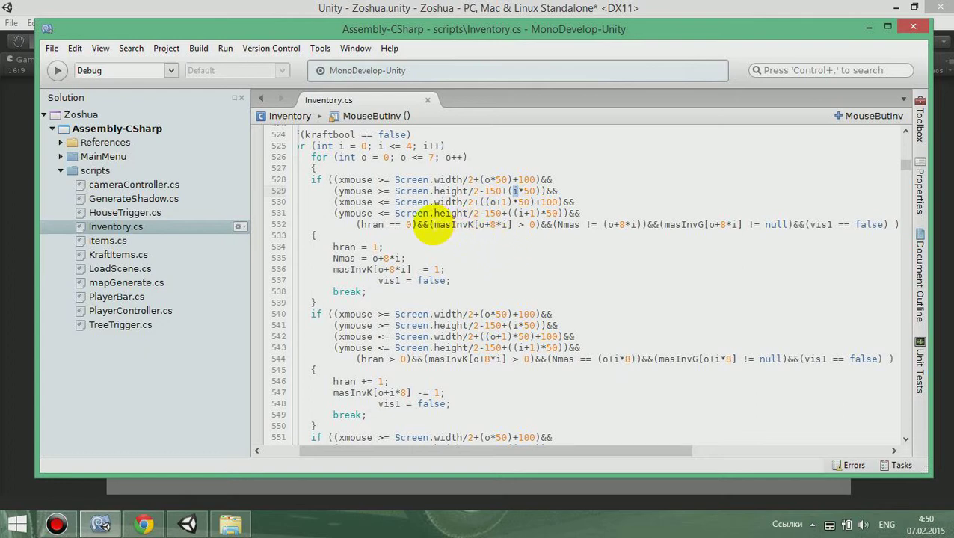
Highlight the masInvK > 0, masInvG != null and vis1 checks on line 532, then return to the game.
{"action": "left_click_drag", "start_coordinate": [433, 224], "coordinate": [536, 225]}
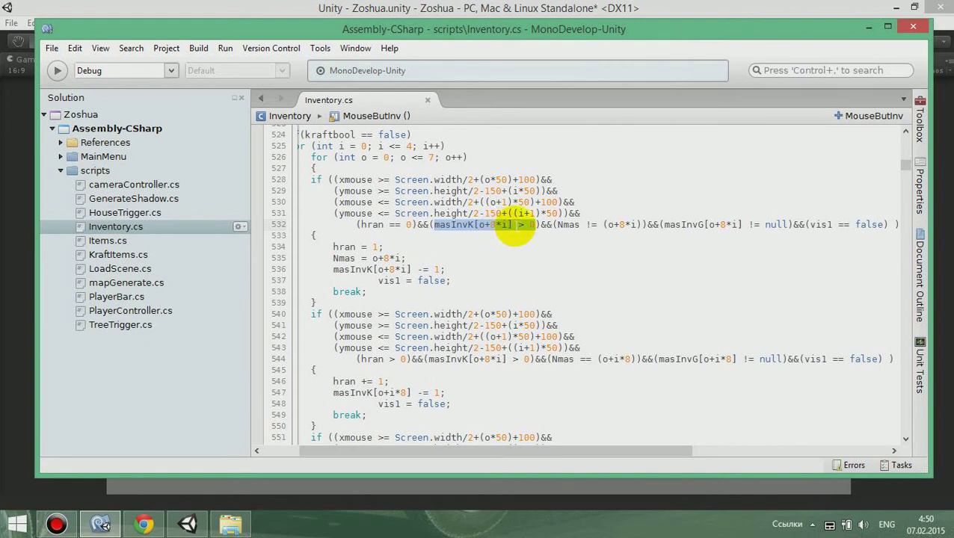
{"action": "scroll", "coordinate": [545, 447], "scroll_direction": "right", "scroll_amount": 3}
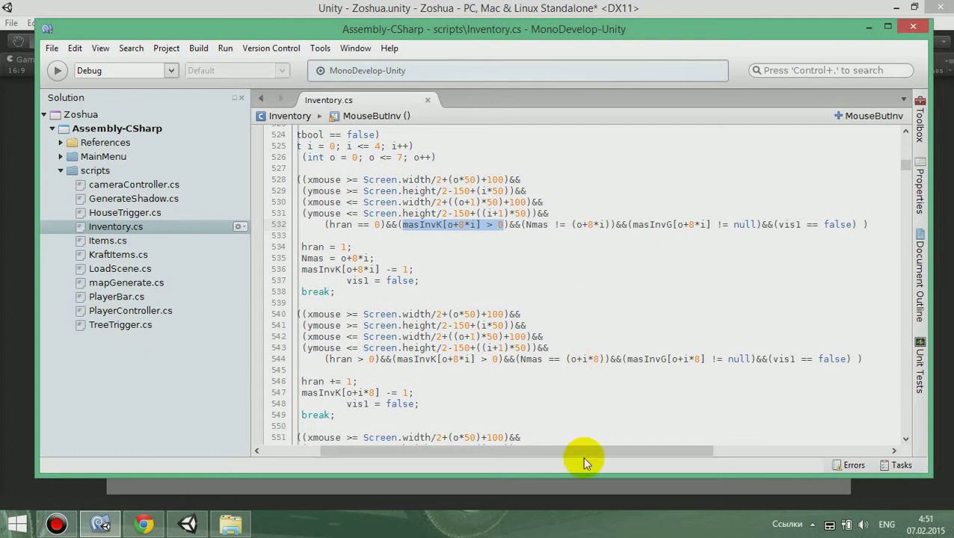
{"action": "left_click_drag", "start_coordinate": [580, 451], "coordinate": [629, 452]}
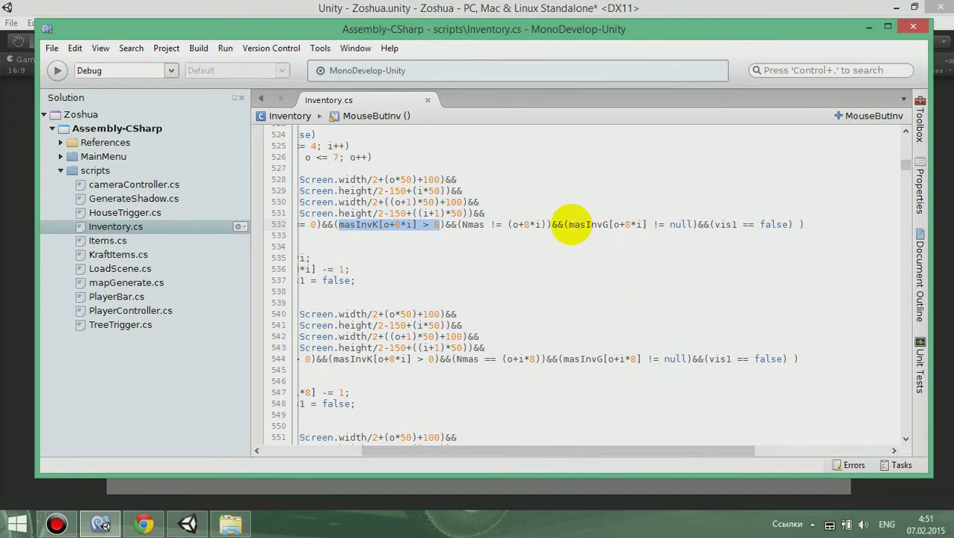
{"action": "left_click_drag", "start_coordinate": [572, 224], "coordinate": [694, 224]}
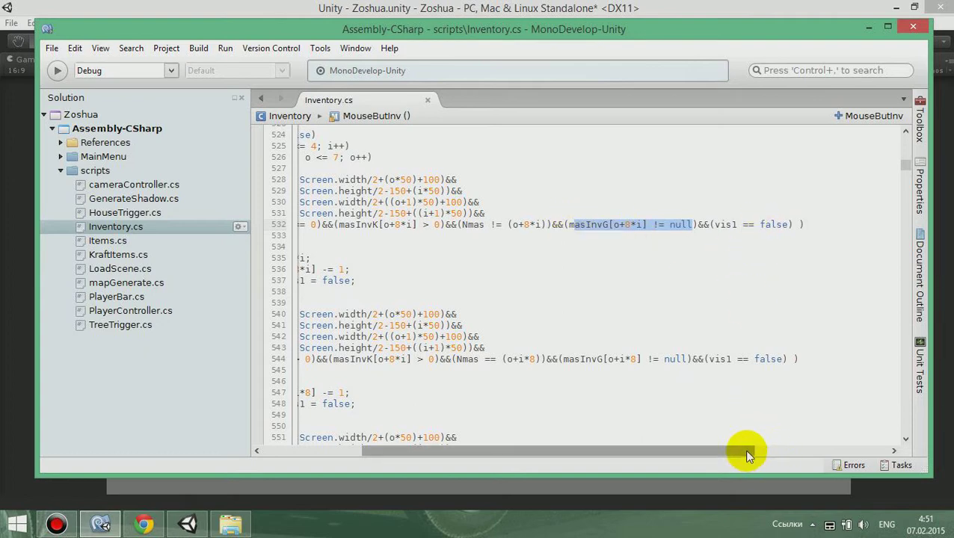
{"action": "double_click", "coordinate": [716, 225]}
{"action": "left_click_drag", "start_coordinate": [754, 224], "coordinate": [786, 224]}
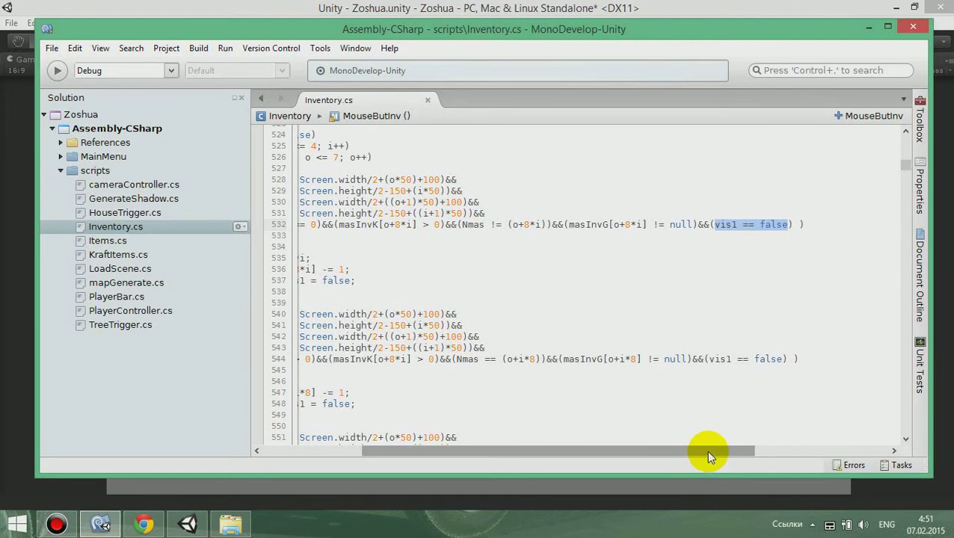
{"action": "left_click_drag", "start_coordinate": [709, 455], "coordinate": [598, 451]}
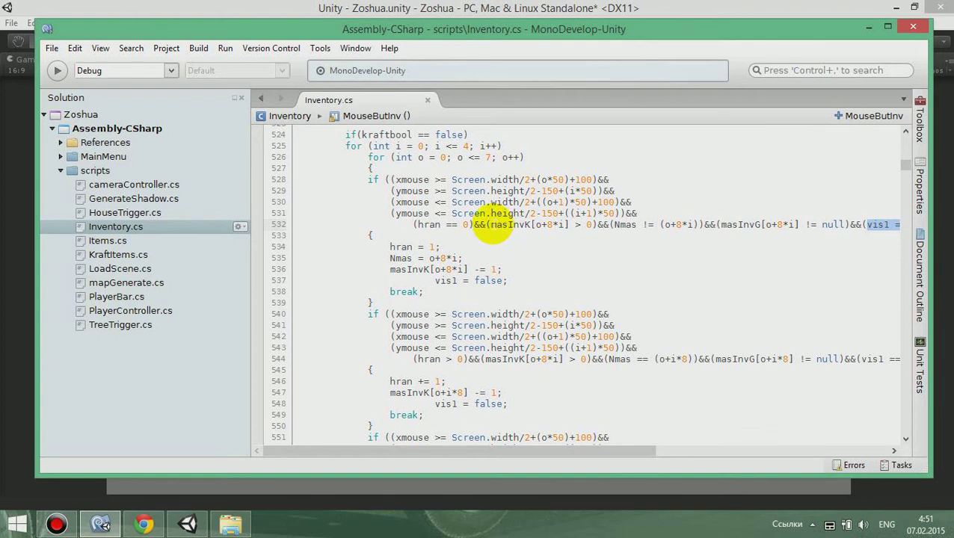
{"action": "left_click_drag", "start_coordinate": [509, 225], "coordinate": [565, 225]}
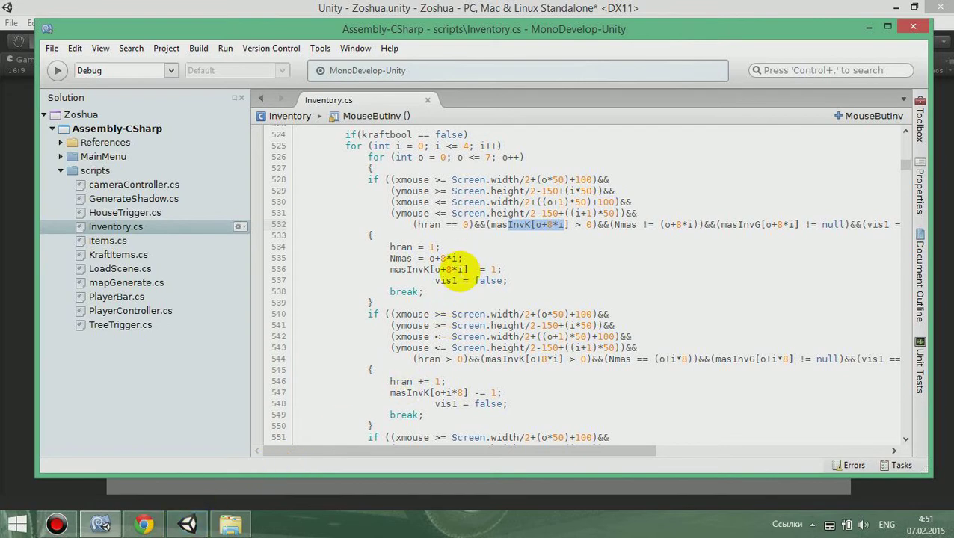
{"action": "left_click", "coordinate": [182, 527]}
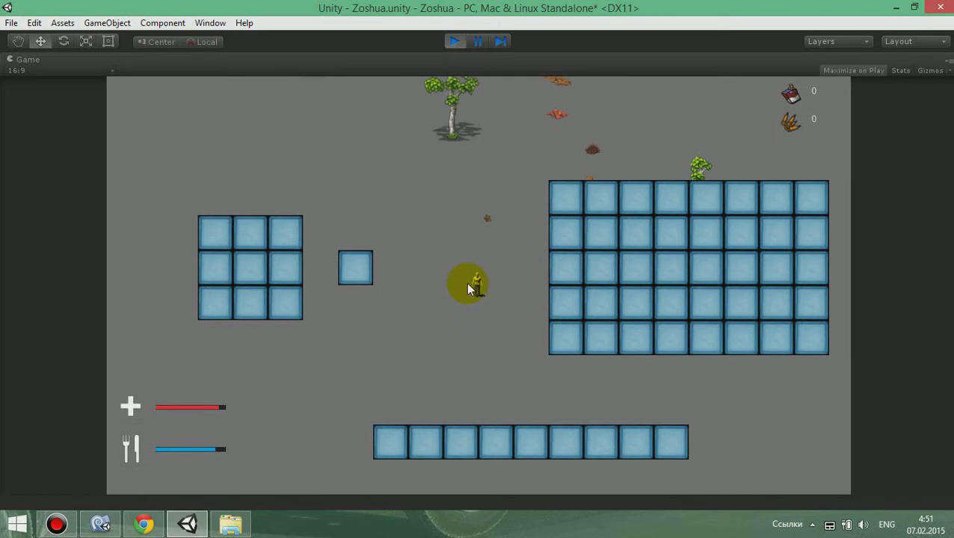
Close the inventory, walk the player up and right, then reopen the inventory.
{"action": "key", "text": "i"}
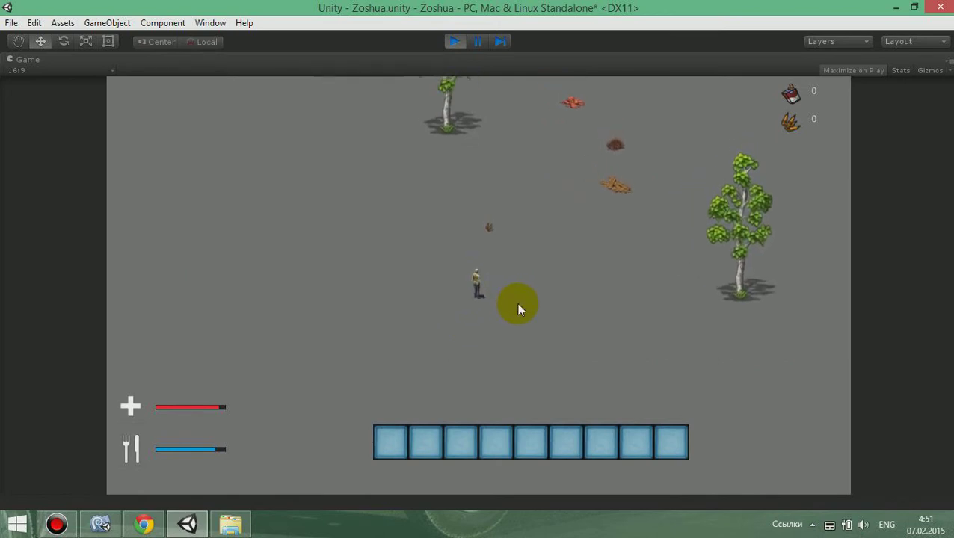
{"action": "key", "text": "w"}
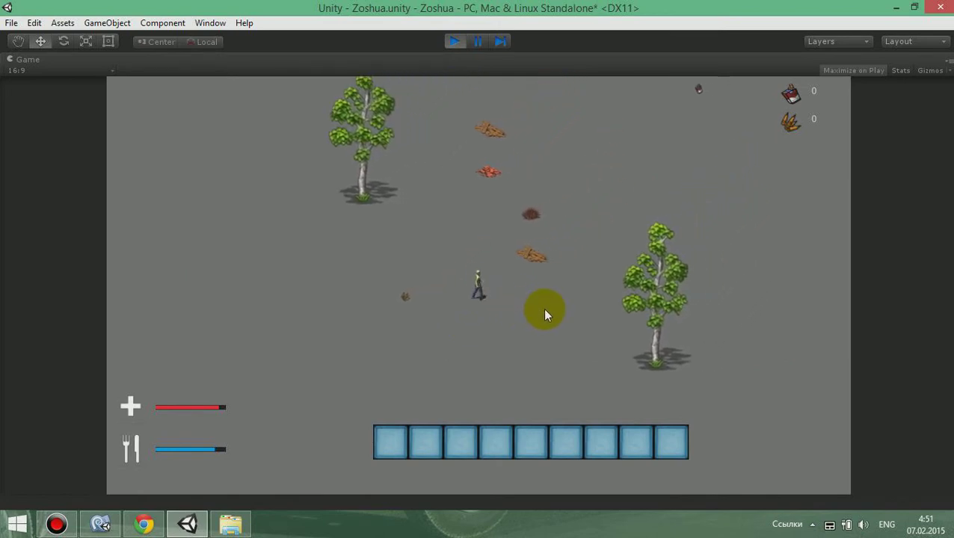
{"action": "key", "text": "i"}
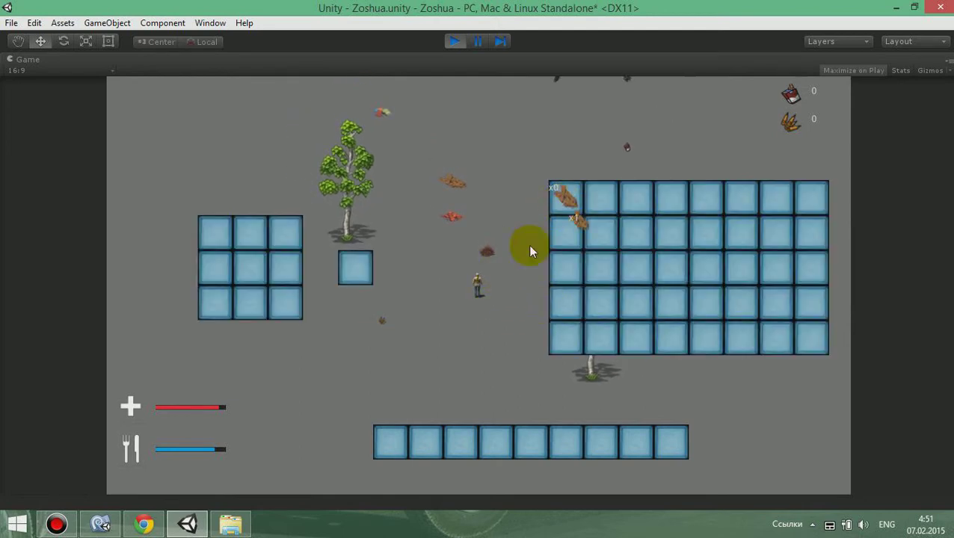
Lift the x1 item from the first slot toward the player, then switch to Inventory.cs.
{"action": "left_click_drag", "start_coordinate": [561, 202], "coordinate": [492, 288]}
{"action": "mouse_move", "coordinate": [571, 204]}
{"action": "left_mouse_down"}
{"action": "mouse_move", "coordinate": [520, 275]}
{"action": "mouse_move", "coordinate": [507, 206]}
{"action": "left_mouse_up"}
{"action": "key", "text": "alt+Tab"}
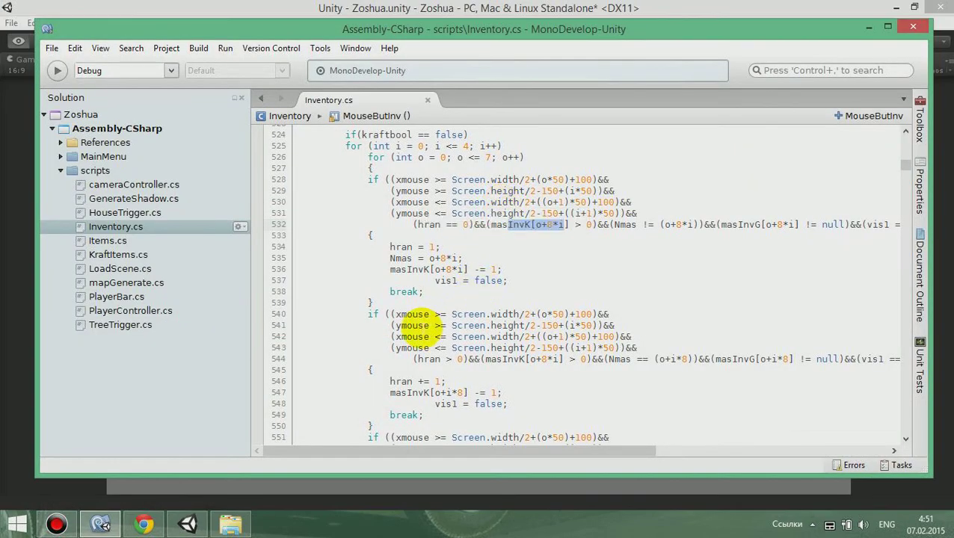
Scroll through the stacking checks on lines 528–555 and highlight Nmas on line 544.
{"action": "scroll", "coordinate": [424, 329], "scroll_direction": "down", "scroll_amount": 1}
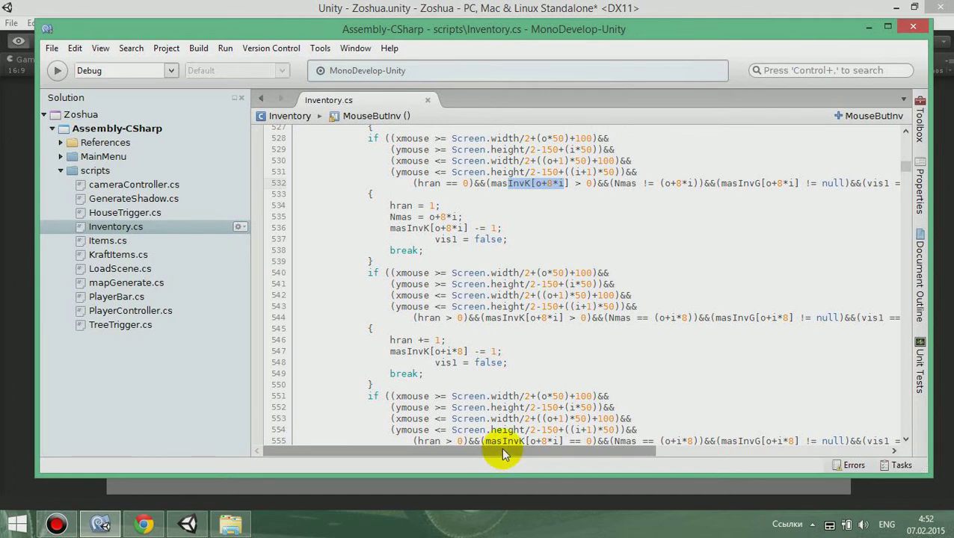
{"action": "left_click_drag", "start_coordinate": [502, 448], "coordinate": [535, 452]}
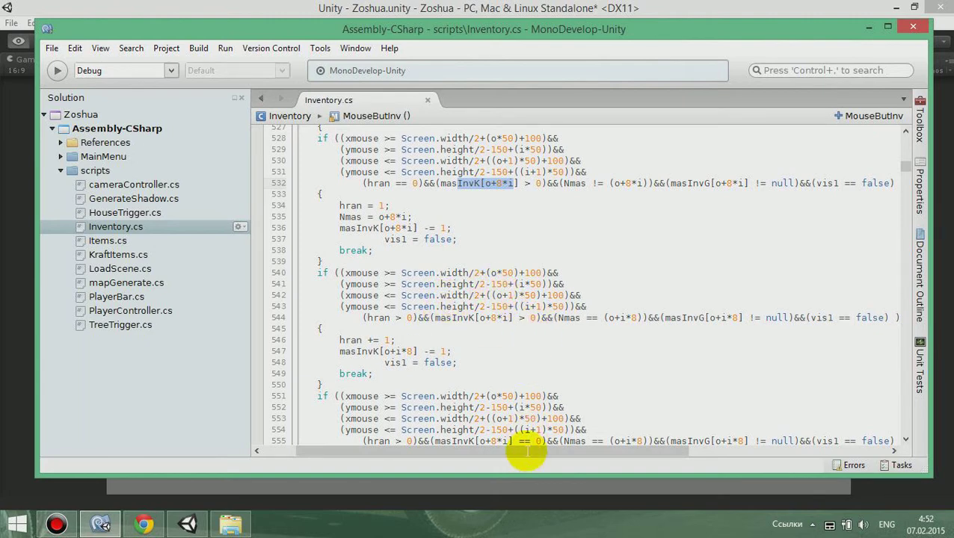
{"action": "left_click_drag", "start_coordinate": [522, 450], "coordinate": [550, 450]}
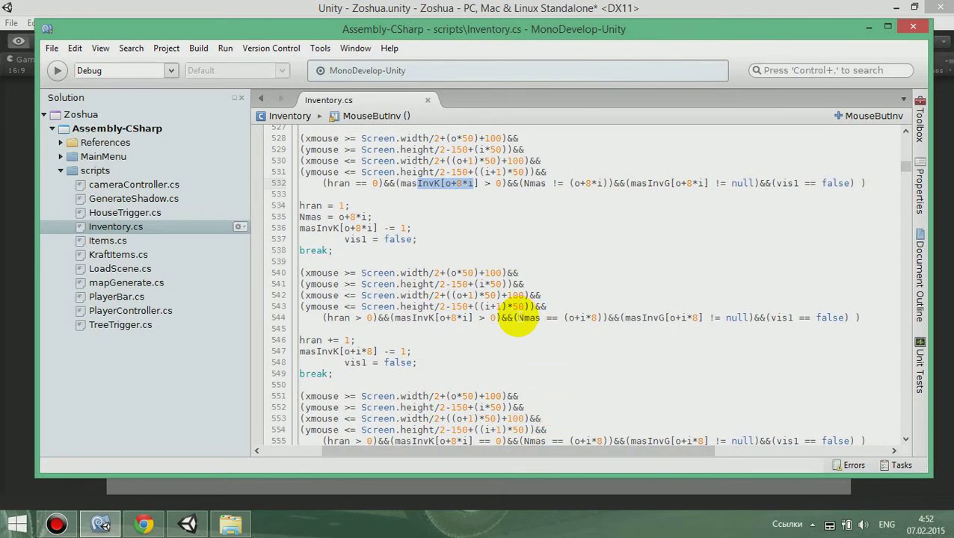
{"action": "double_click", "coordinate": [525, 318]}
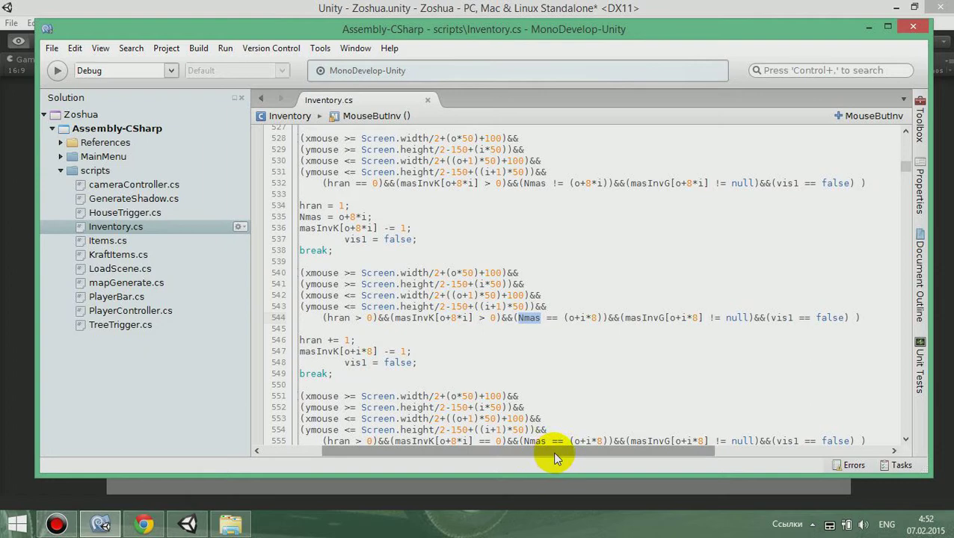
{"action": "left_click_drag", "start_coordinate": [555, 456], "coordinate": [584, 456]}
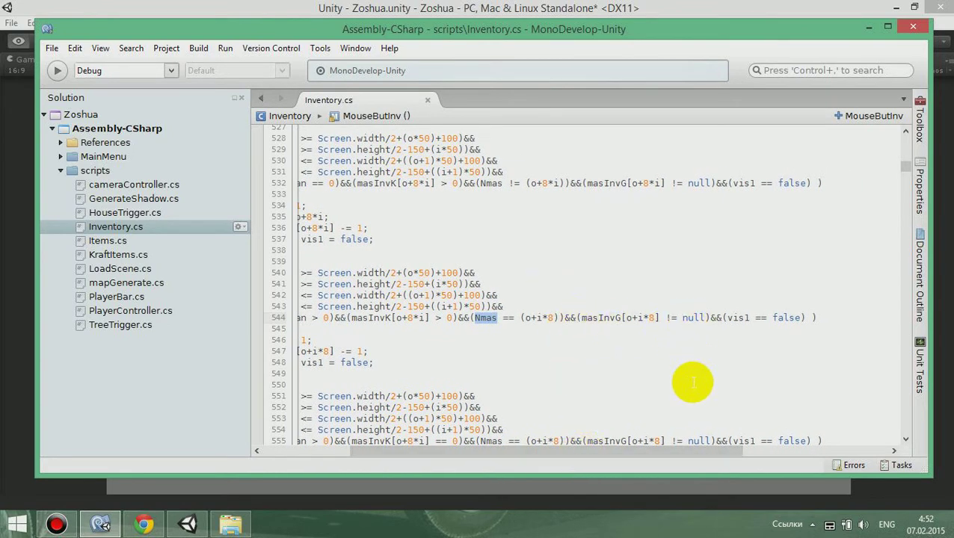
{"action": "left_click", "coordinate": [644, 452]}
{"action": "left_click_drag", "start_coordinate": [588, 456], "coordinate": [500, 453]}
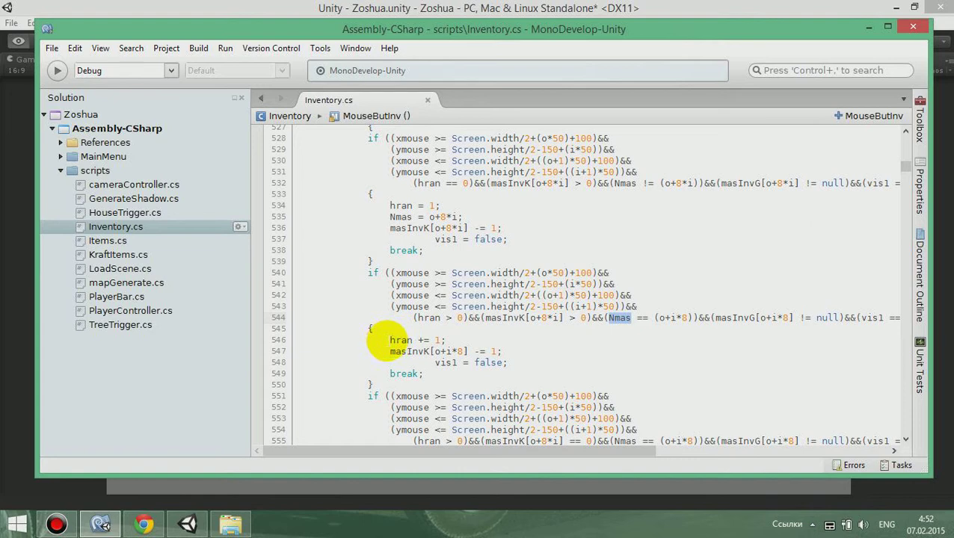
Walk the player north with the inventory closed, then take one wood from the x2 stack.
{"action": "left_click", "coordinate": [187, 523]}
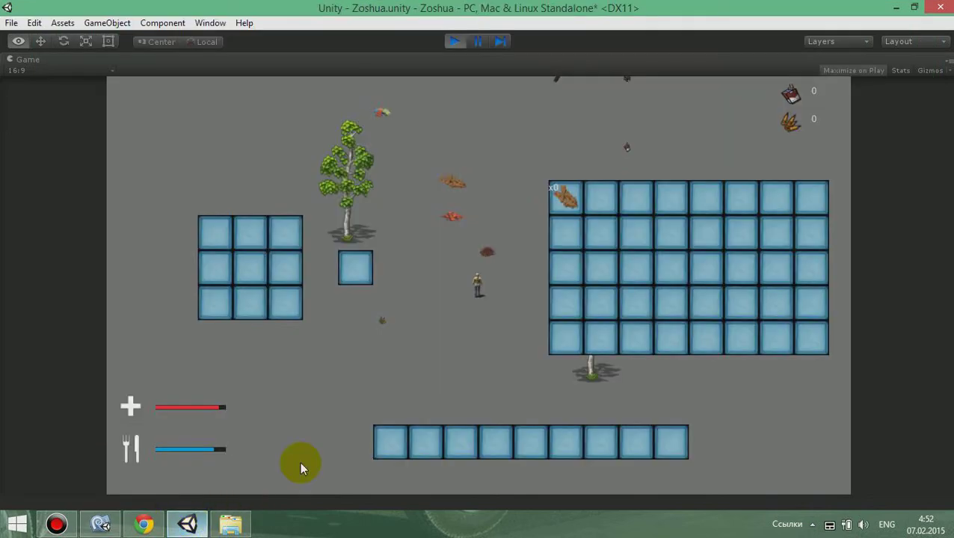
{"action": "key", "text": "i"}
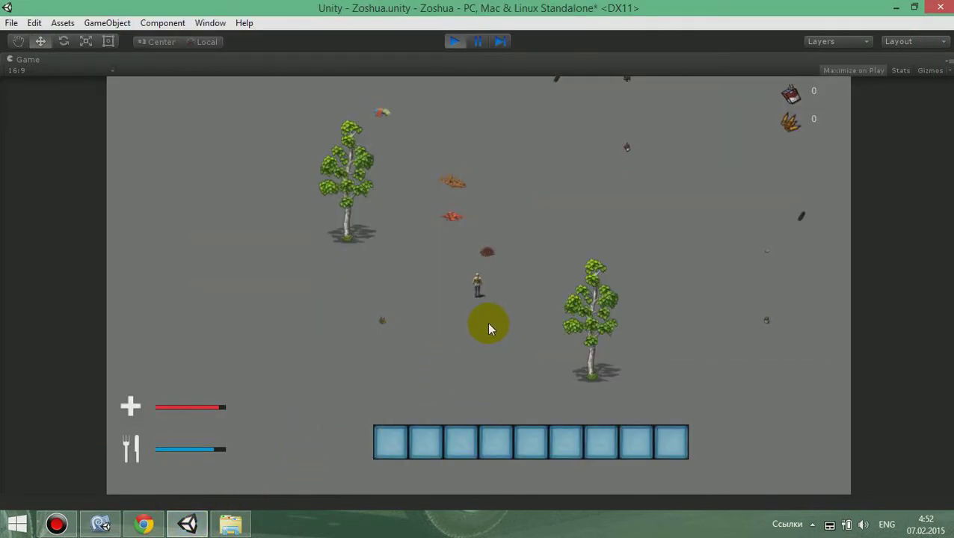
{"action": "key", "text": "w"}
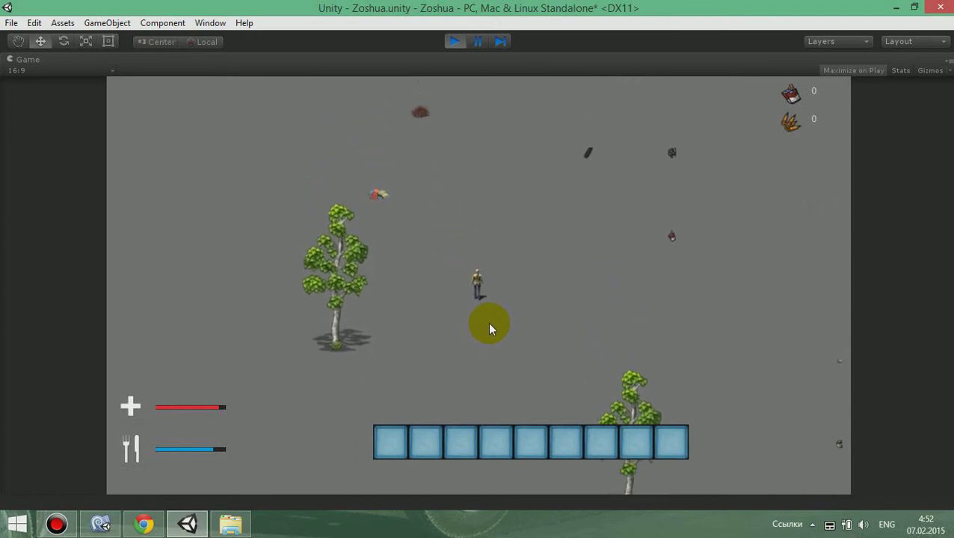
{"action": "key", "text": "i"}
{"action": "mouse_move", "coordinate": [566, 197]}
{"action": "left_mouse_down"}
{"action": "mouse_move", "coordinate": [482, 335]}
{"action": "mouse_move", "coordinate": [569, 198]}
{"action": "mouse_move", "coordinate": [532, 306]}
{"action": "left_mouse_up"}
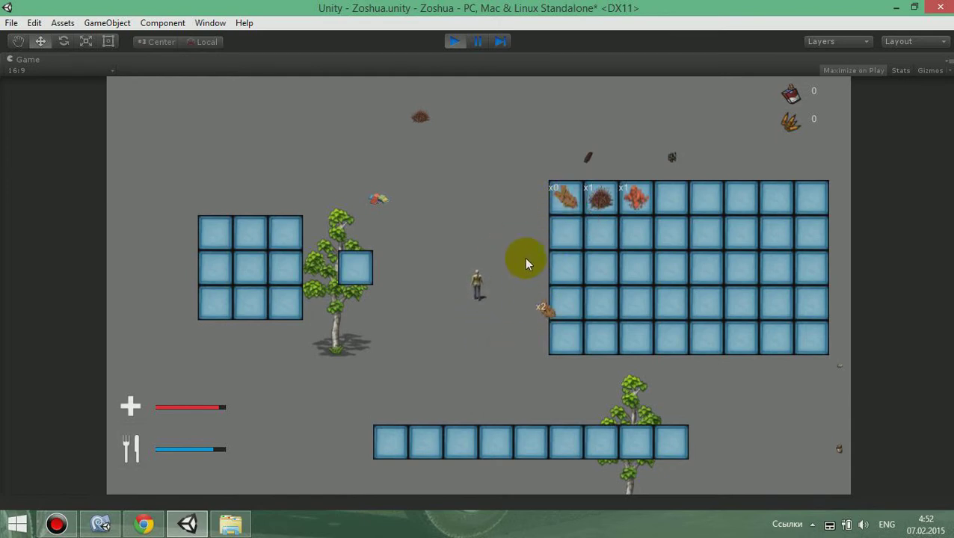
{"action": "key", "text": "alt+Tab"}
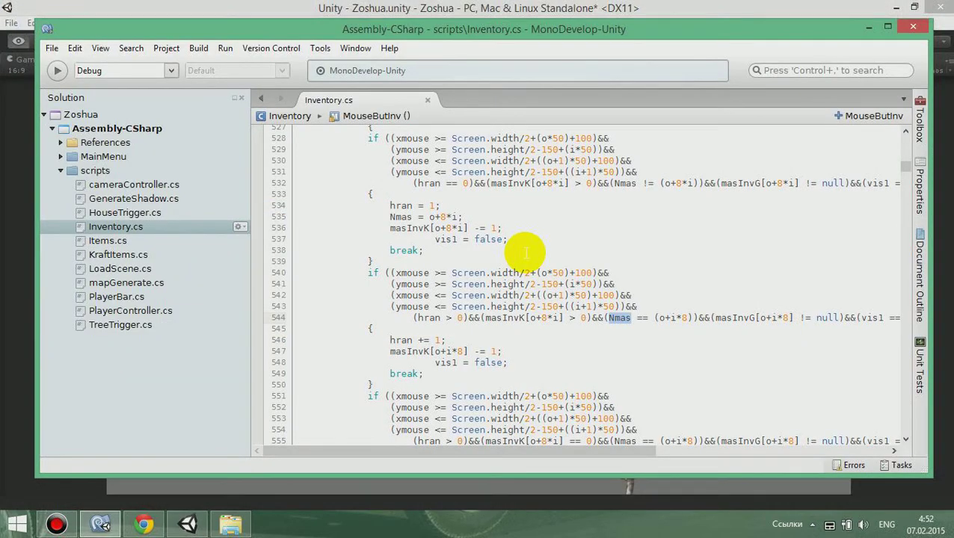
Scroll down to the slot bounds checks on lines 551–553 and highlight them.
{"action": "scroll", "coordinate": [527, 254], "scroll_direction": "down", "scroll_amount": 1}
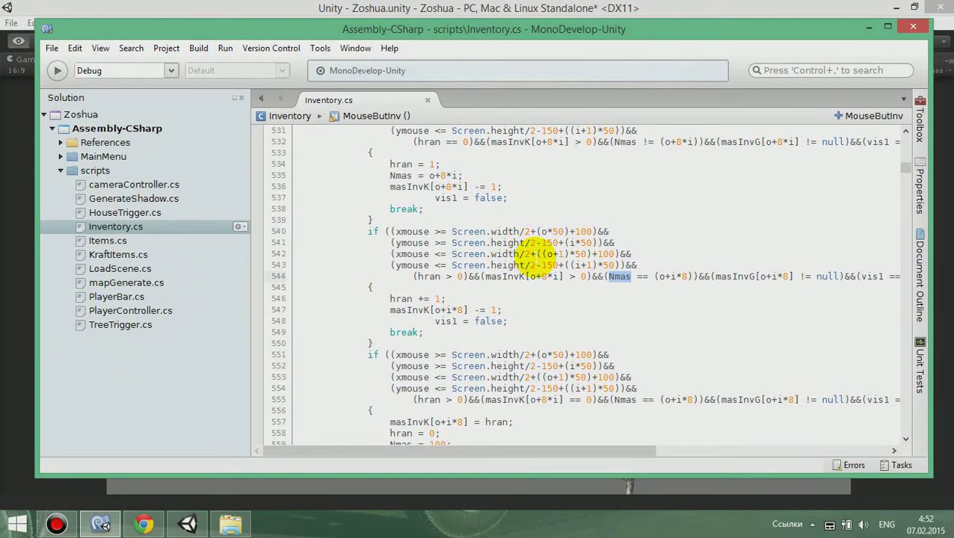
{"action": "scroll", "coordinate": [535, 257], "scroll_direction": "down", "scroll_amount": 2}
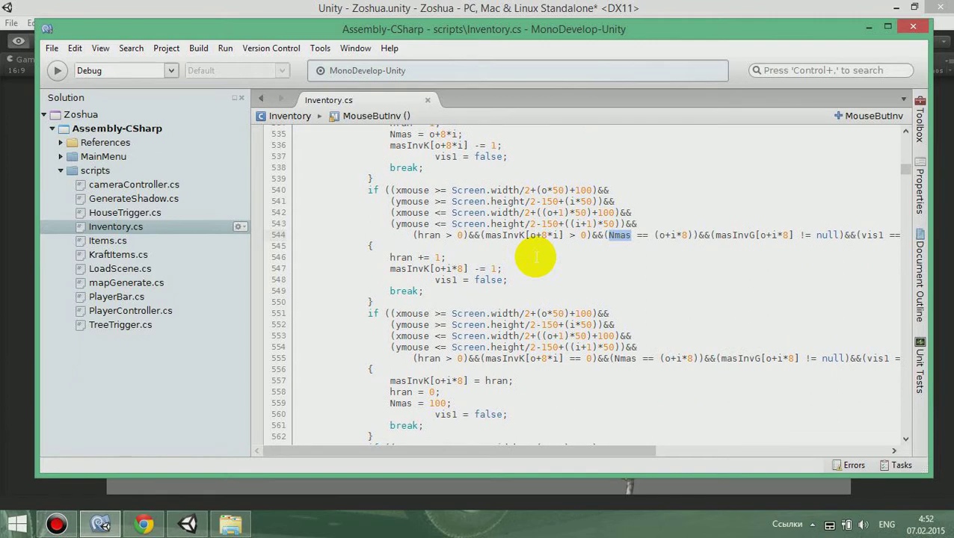
{"action": "scroll", "coordinate": [540, 247], "scroll_direction": "down", "scroll_amount": 1}
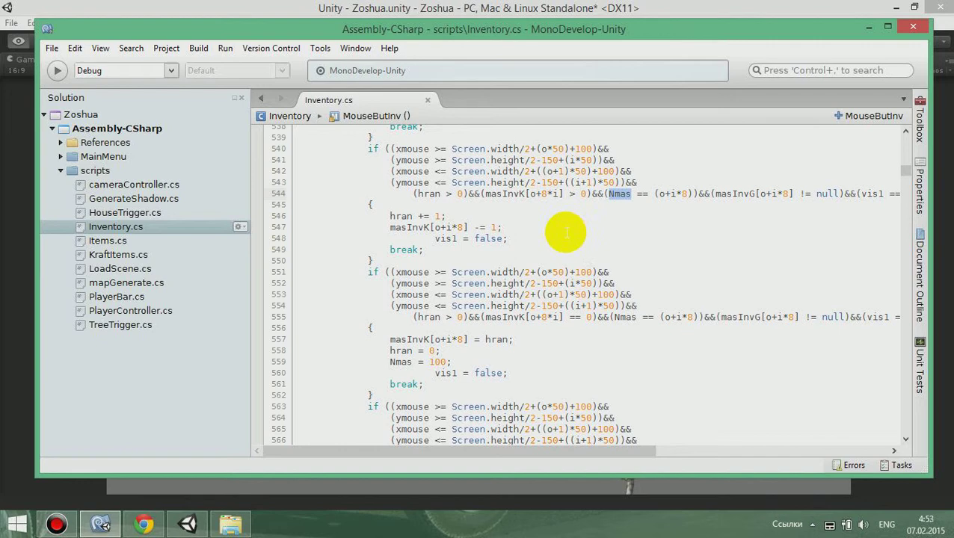
{"action": "scroll", "coordinate": [552, 273], "scroll_direction": "down", "scroll_amount": 1}
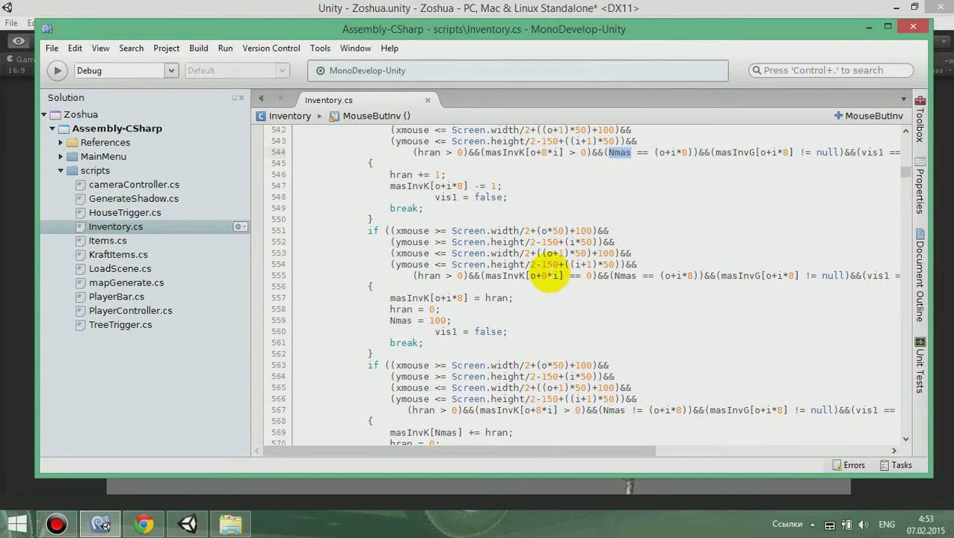
{"action": "left_click_drag", "start_coordinate": [390, 230], "coordinate": [527, 253]}
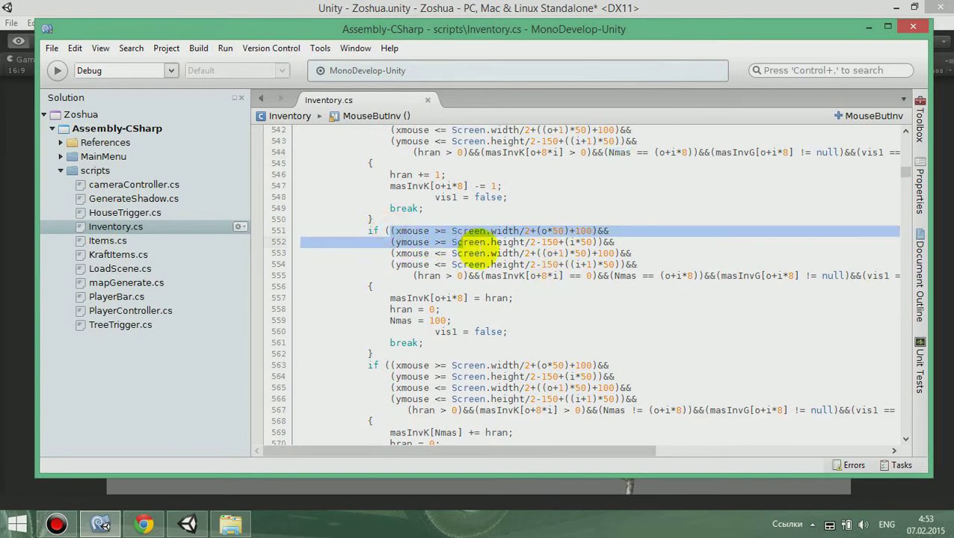
{"action": "left_click_drag", "start_coordinate": [553, 453], "coordinate": [609, 454]}
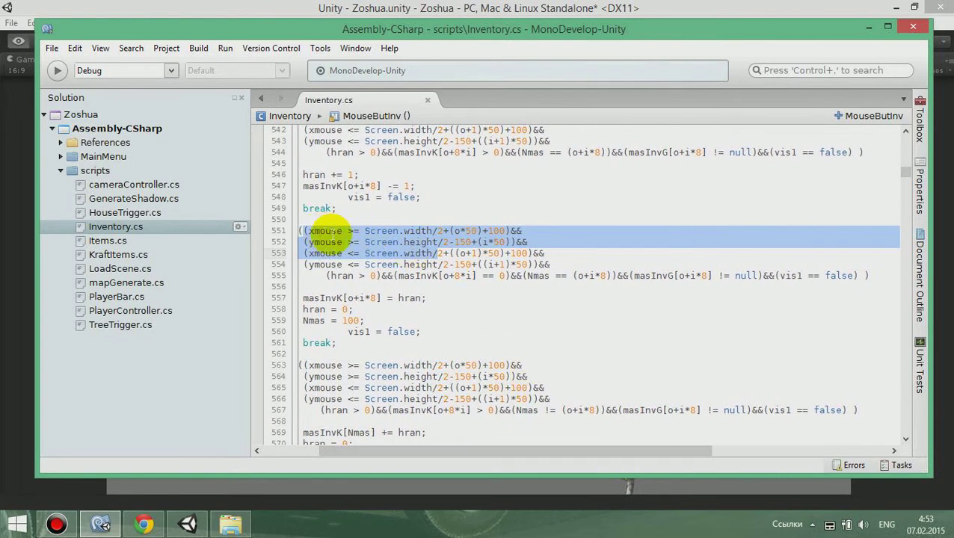
{"action": "left_click", "coordinate": [335, 232]}
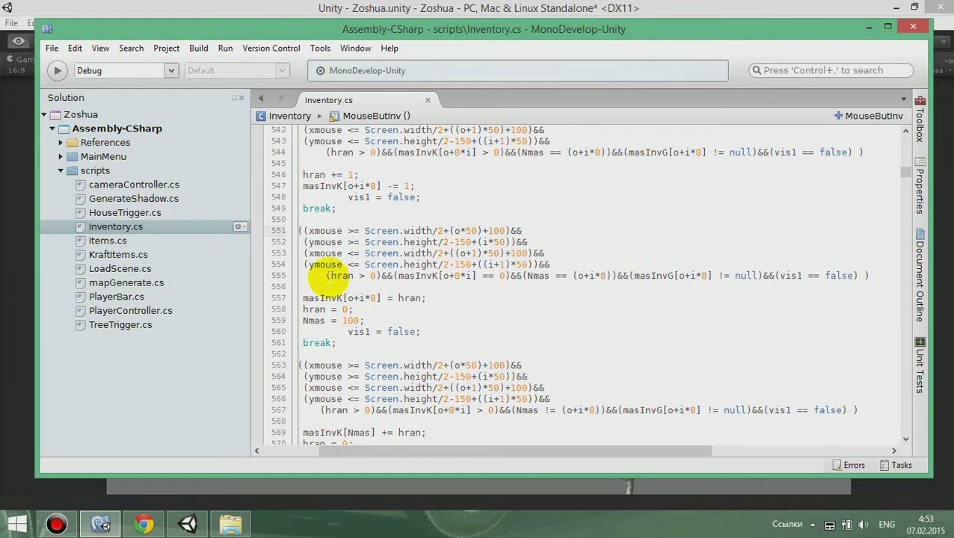
Highlight the hran, masInvK[o+8*i] == 0 and Nmas == (o+i*8) checks on line 555, then return to the game.
{"action": "left_click_drag", "start_coordinate": [331, 276], "coordinate": [370, 276]}
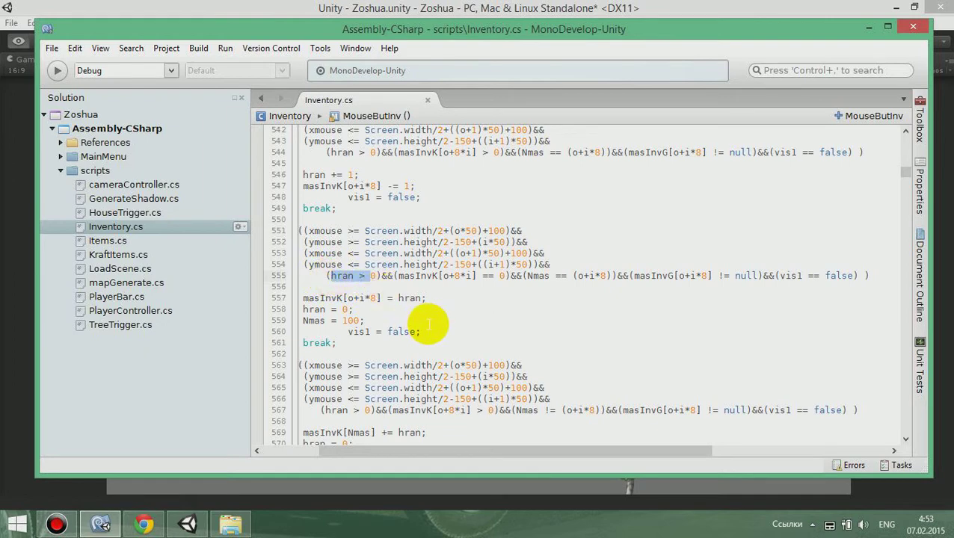
{"action": "left_click_drag", "start_coordinate": [398, 276], "coordinate": [505, 277]}
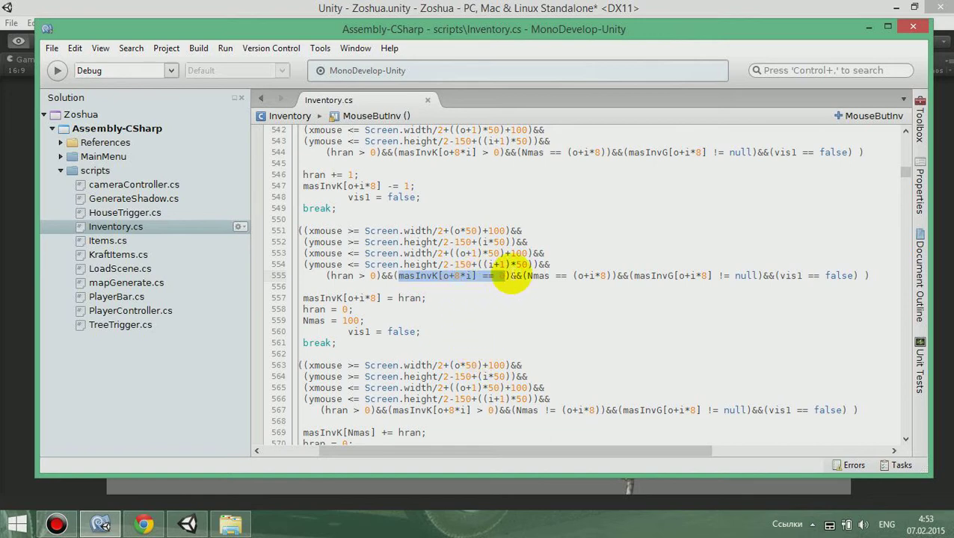
{"action": "left_click_drag", "start_coordinate": [528, 276], "coordinate": [607, 276]}
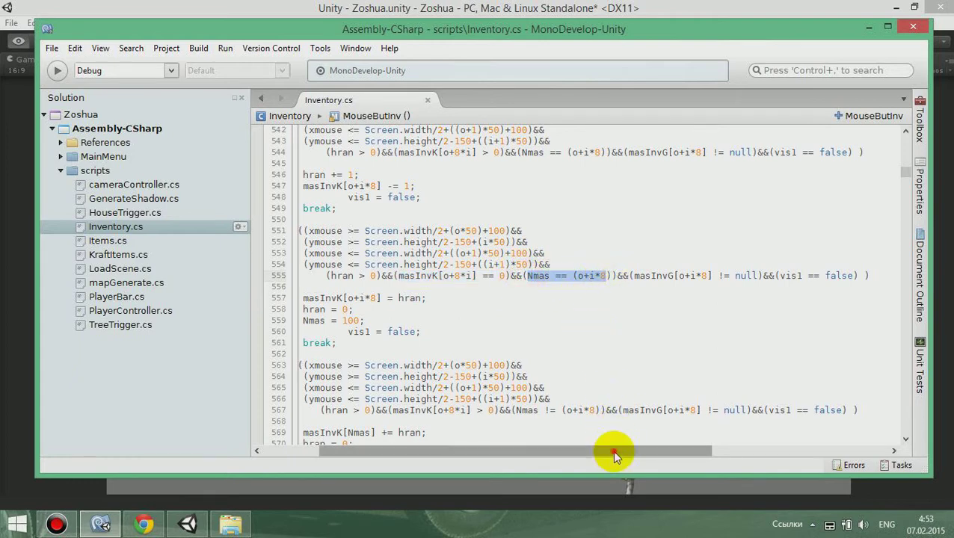
{"action": "scroll", "coordinate": [611, 451], "scroll_direction": "right", "scroll_amount": 1}
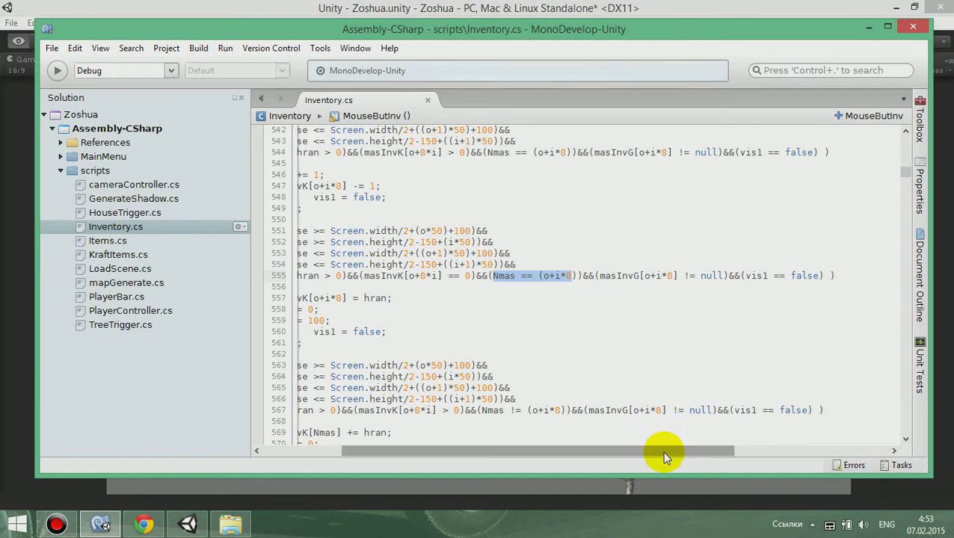
{"action": "left_click_drag", "start_coordinate": [664, 451], "coordinate": [591, 452]}
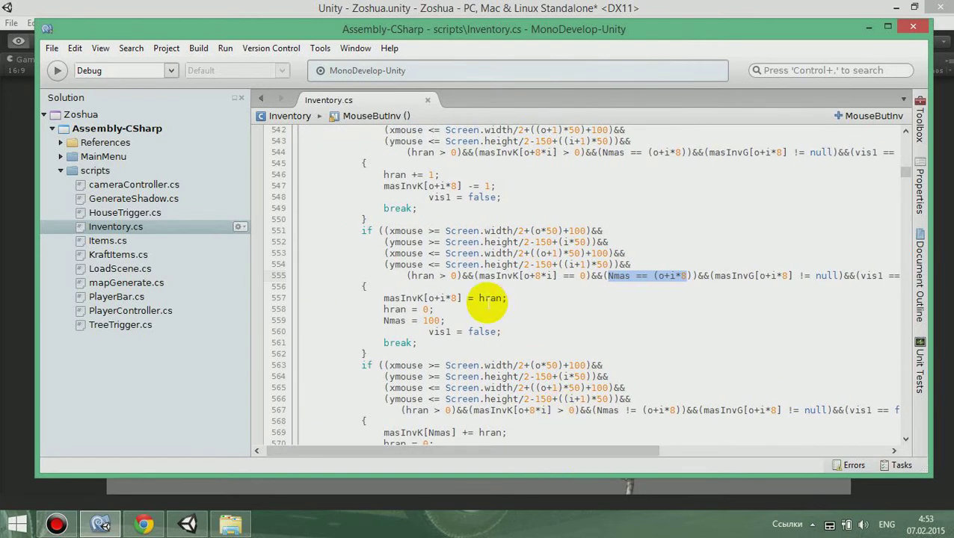
{"action": "left_click", "coordinate": [182, 528]}
Pick up the first slot's wood stack and drop it back to read x2, then return to Inventory.cs.
{"action": "left_click", "coordinate": [563, 206]}
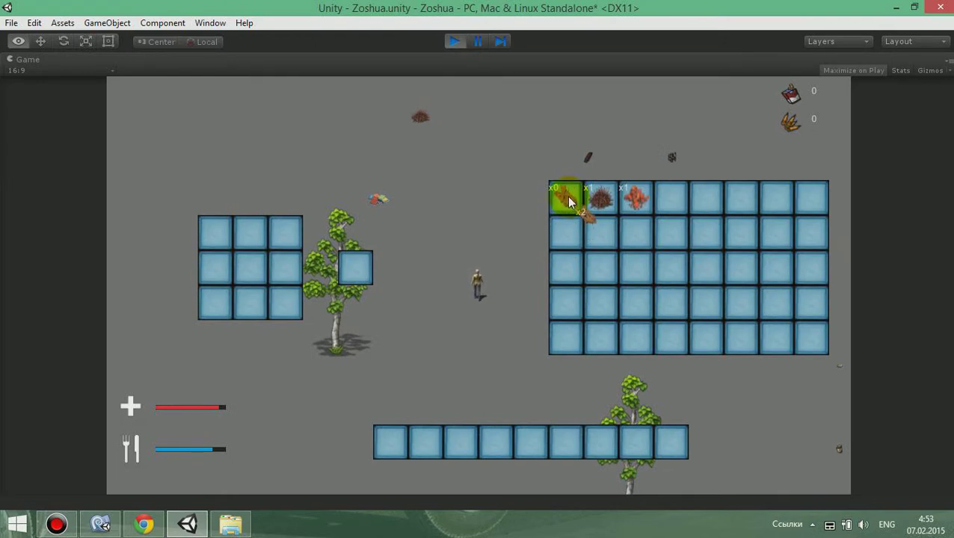
{"action": "left_click", "coordinate": [567, 201]}
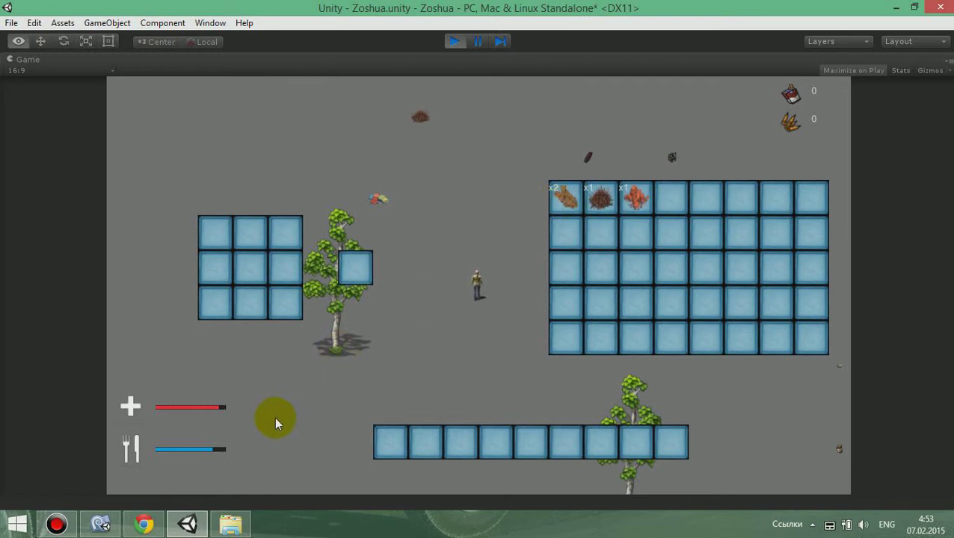
{"action": "left_click", "coordinate": [102, 523]}
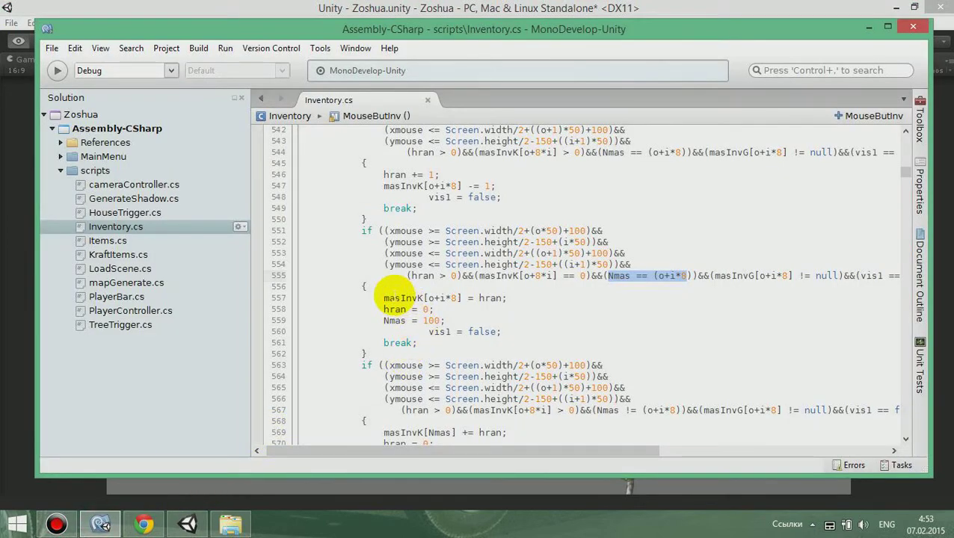
Highlight the hran assignments on lines 557–559, including hran = 0 on line 558.
{"action": "left_click_drag", "start_coordinate": [382, 297], "coordinate": [447, 320]}
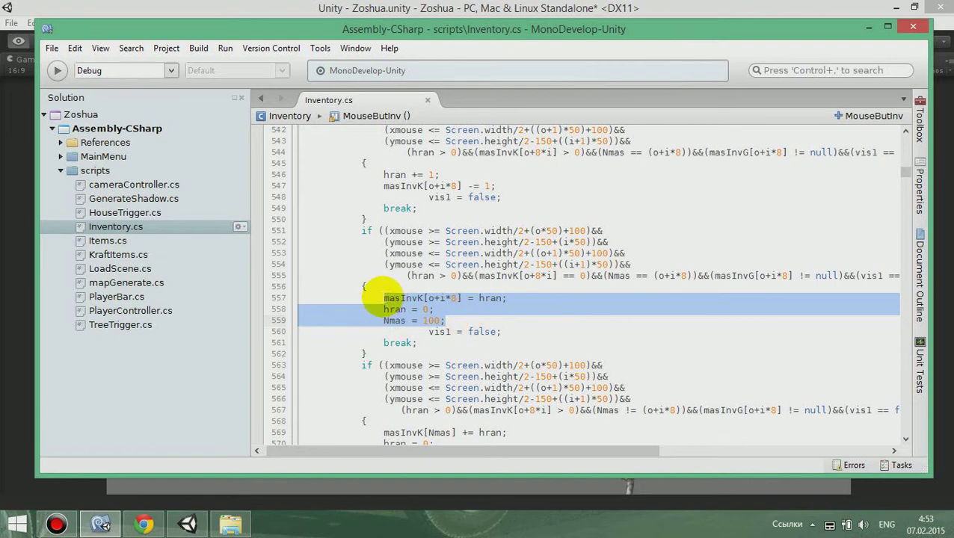
{"action": "left_click", "coordinate": [380, 297]}
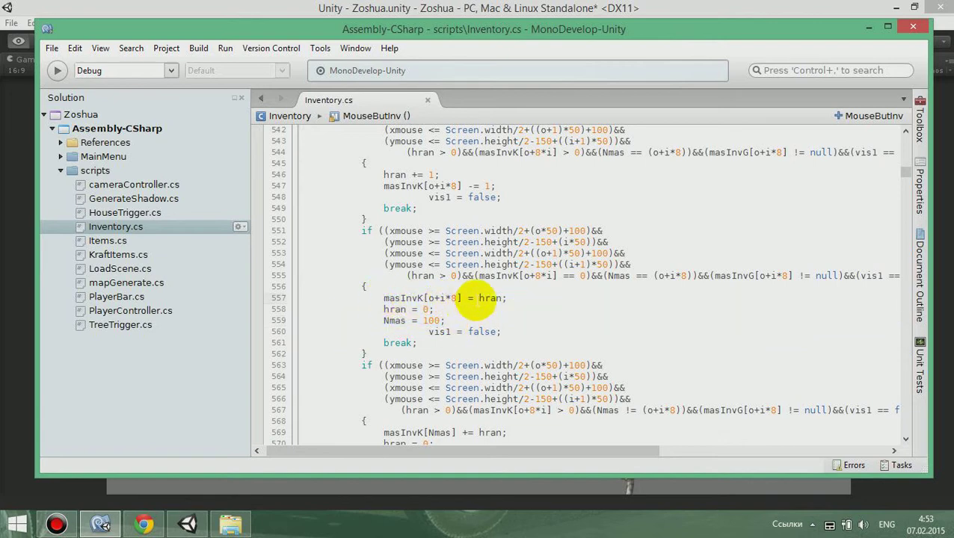
{"action": "left_click_drag", "start_coordinate": [477, 297], "coordinate": [503, 297]}
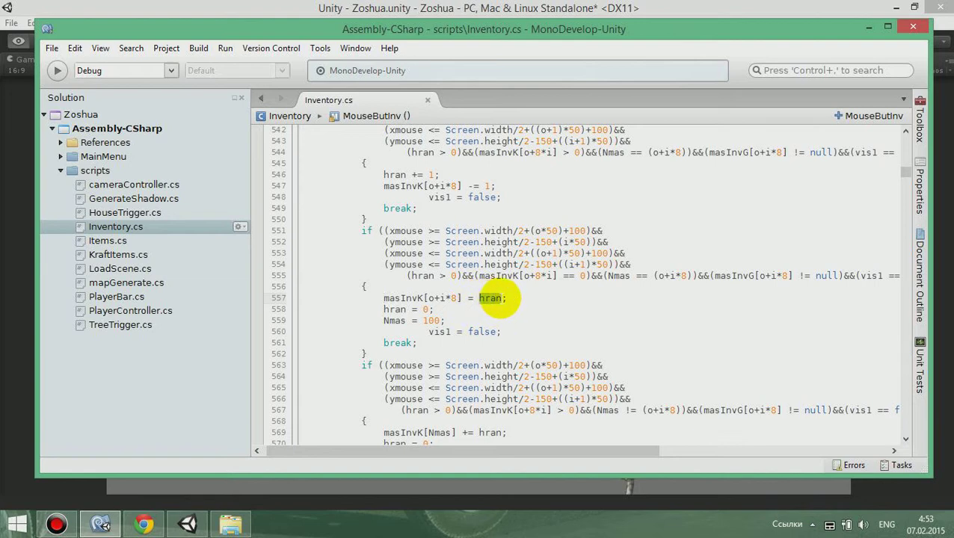
{"action": "mouse_move", "coordinate": [383, 308]}
{"action": "left_mouse_down"}
{"action": "mouse_move", "coordinate": [434, 309]}
{"action": "mouse_move", "coordinate": [444, 321]}
{"action": "left_mouse_up"}
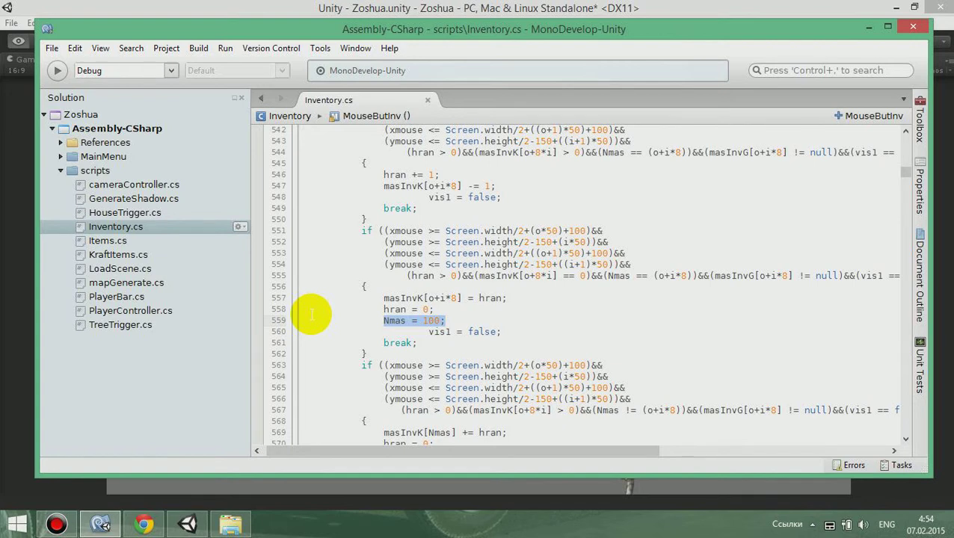
Select line 567's masInvK[o+8*i] > 0 and Nmas != (o+i*8) conditions, then return to the game.
{"action": "scroll", "coordinate": [312, 315], "scroll_direction": "down", "scroll_amount": 2}
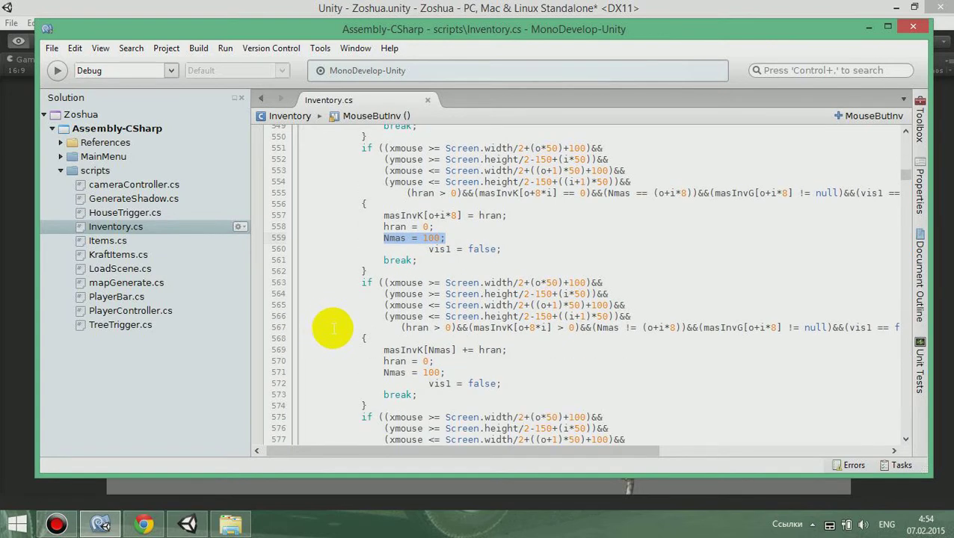
{"action": "scroll", "coordinate": [329, 333], "scroll_direction": "down", "scroll_amount": 2}
{"action": "scroll", "coordinate": [332, 336], "scroll_direction": "down", "scroll_amount": 2}
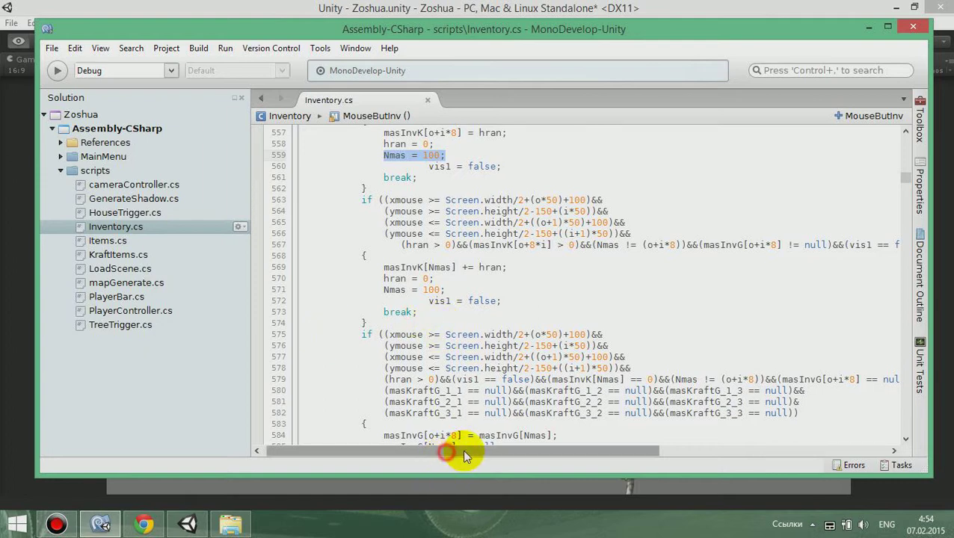
{"action": "left_click_drag", "start_coordinate": [453, 451], "coordinate": [494, 453]}
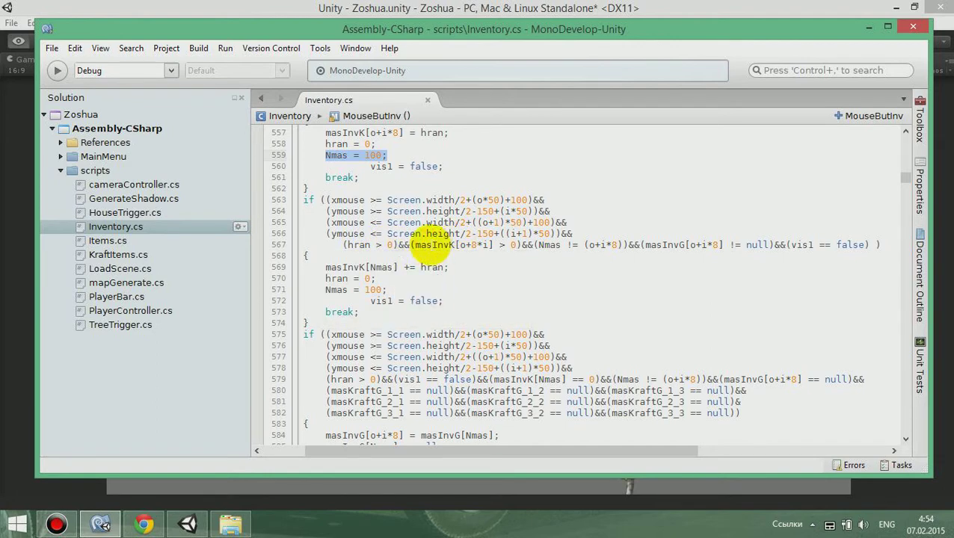
{"action": "left_click", "coordinate": [416, 246]}
{"action": "left_click_drag", "start_coordinate": [455, 247], "coordinate": [513, 247]}
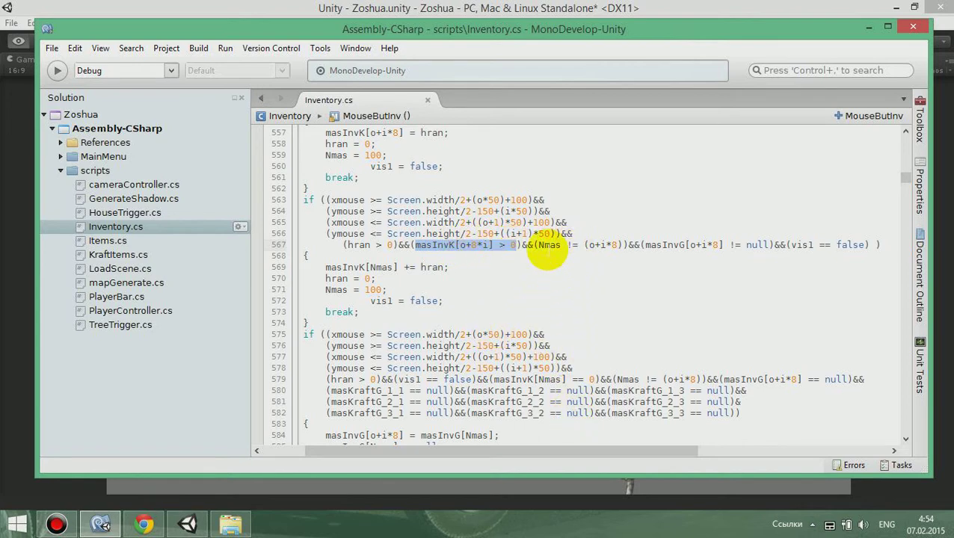
{"action": "left_click_drag", "start_coordinate": [539, 246], "coordinate": [617, 246]}
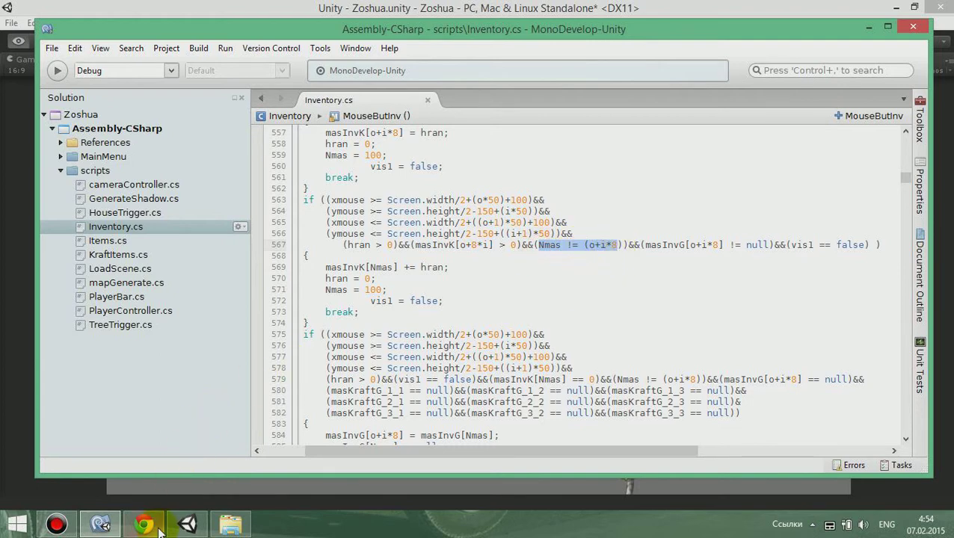
{"action": "left_click", "coordinate": [189, 525]}
Pick up the first slot's wood and put it back, briefly checking the code in between.
{"action": "left_click", "coordinate": [567, 205]}
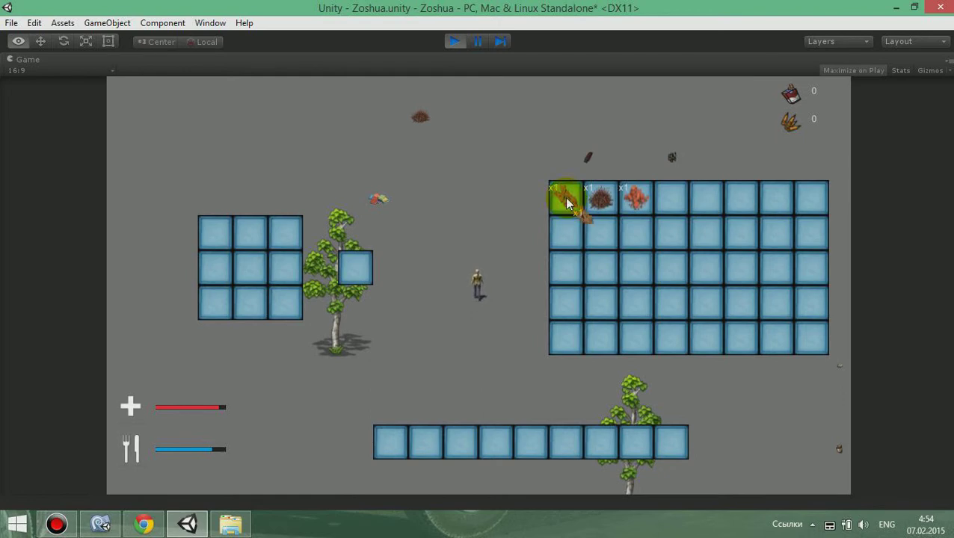
{"action": "mouse_move", "coordinate": [567, 208]}
{"action": "left_mouse_down"}
{"action": "mouse_move", "coordinate": [551, 329]}
{"action": "mouse_move", "coordinate": [570, 200]}
{"action": "mouse_move", "coordinate": [601, 203]}
{"action": "left_mouse_up"}
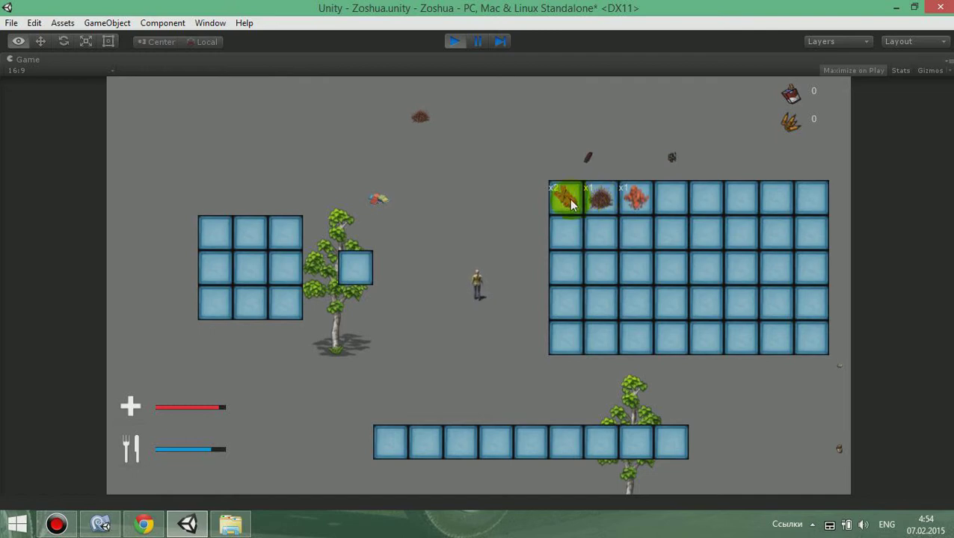
{"action": "left_click", "coordinate": [101, 525]}
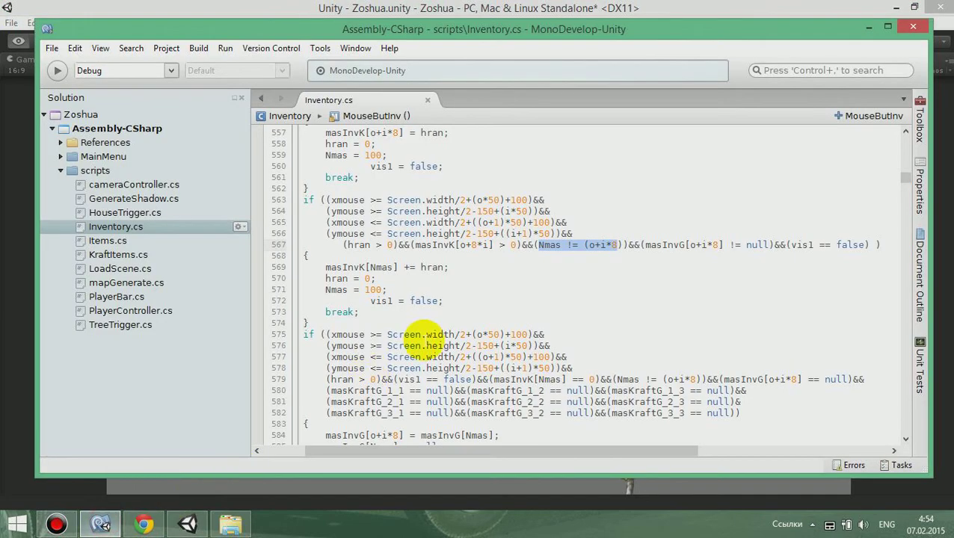
{"action": "left_click_drag", "start_coordinate": [459, 449], "coordinate": [442, 448]}
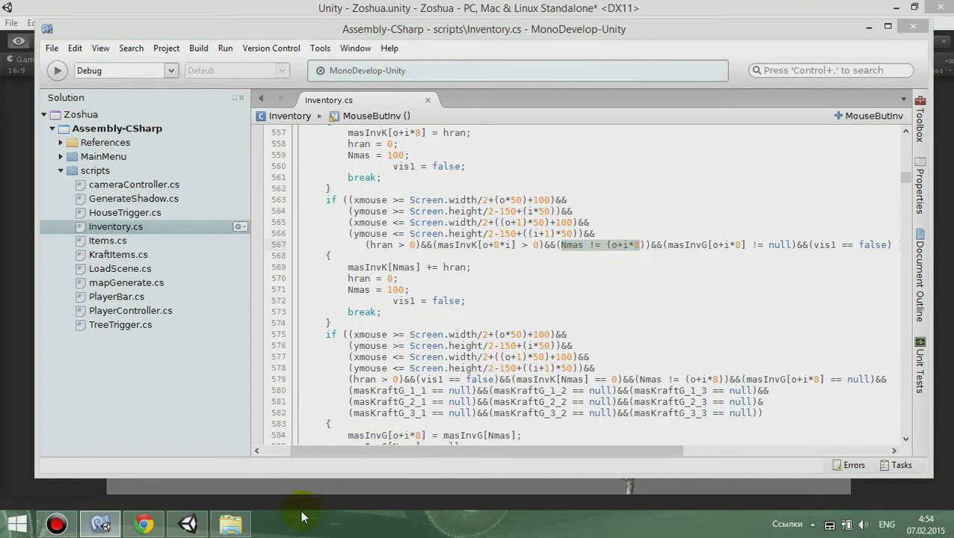
{"action": "left_click", "coordinate": [188, 525]}
Repeatedly take one wood from the first slot and return it, leaving a stack of two.
{"action": "left_click", "coordinate": [606, 186]}
{"action": "left_click", "coordinate": [569, 198]}
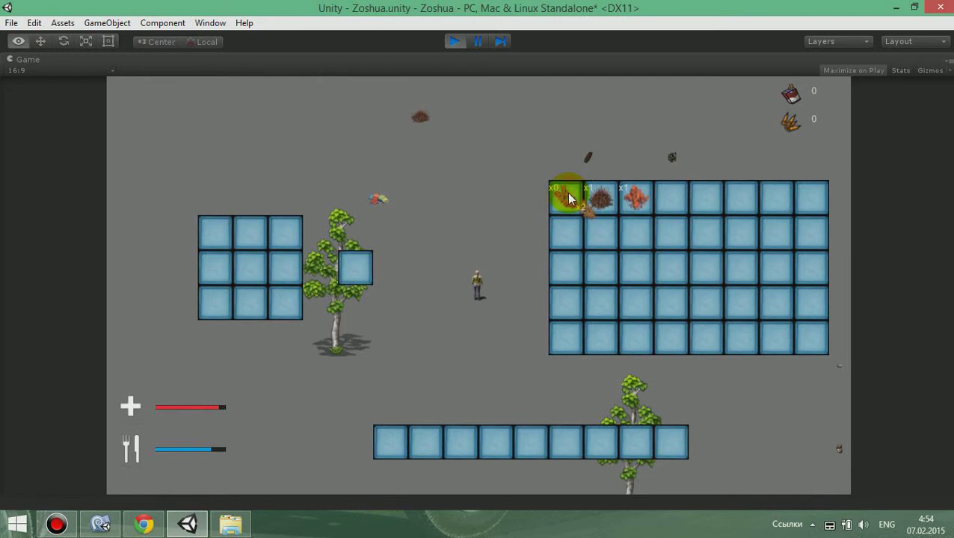
{"action": "left_click", "coordinate": [607, 202]}
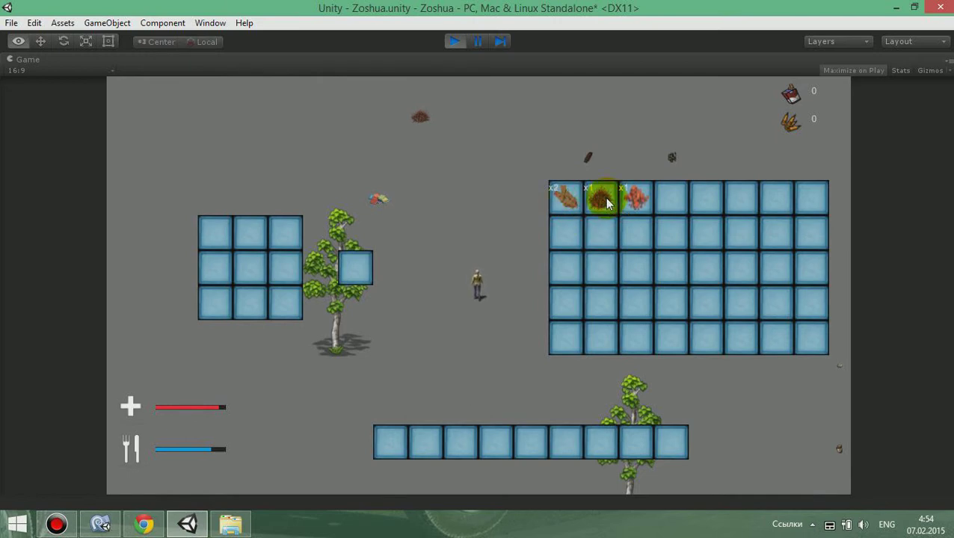
{"action": "left_click", "coordinate": [561, 199]}
{"action": "left_click", "coordinate": [616, 199]}
{"action": "left_click", "coordinate": [565, 194]}
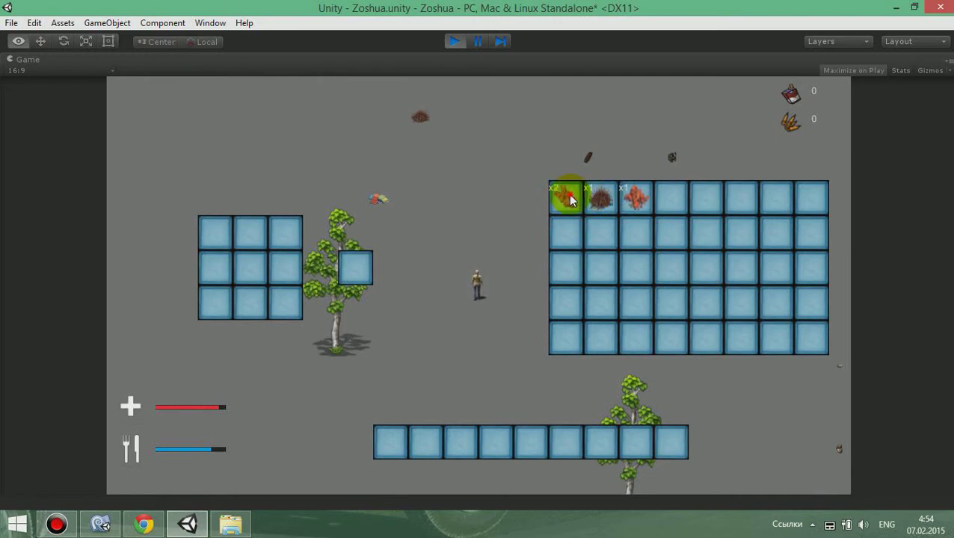
{"action": "left_click", "coordinate": [588, 208]}
{"action": "left_click", "coordinate": [595, 203]}
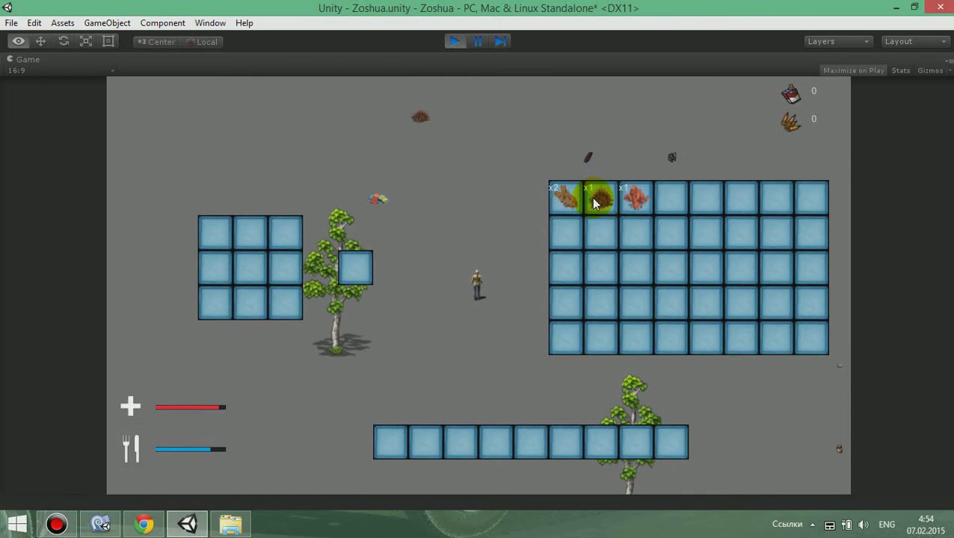
{"action": "mouse_move", "coordinate": [101, 524]}
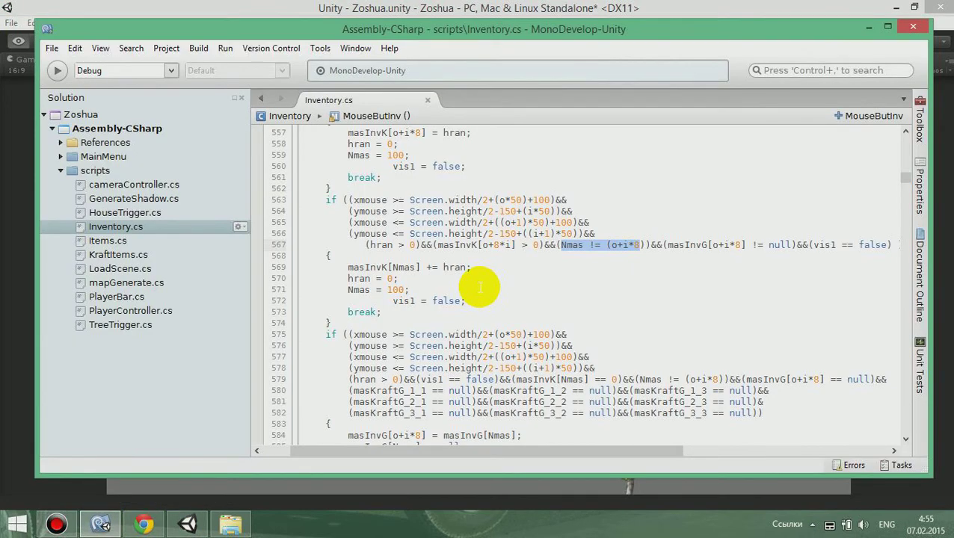
Select the empty-slot assignments on lines 557–559, then carry one wood across the inventory grid.
{"action": "scroll", "coordinate": [471, 278], "scroll_direction": "up", "scroll_amount": 3}
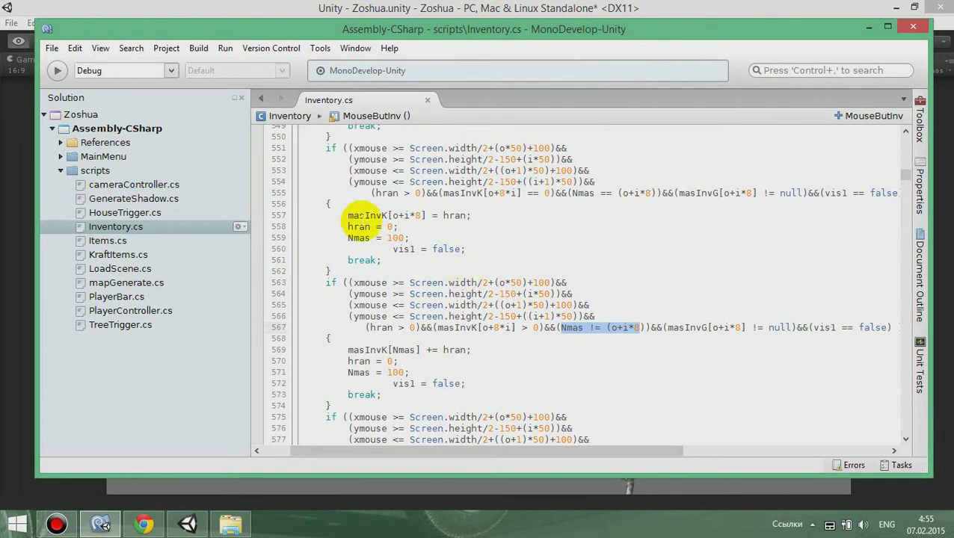
{"action": "left_click_drag", "start_coordinate": [348, 216], "coordinate": [410, 238]}
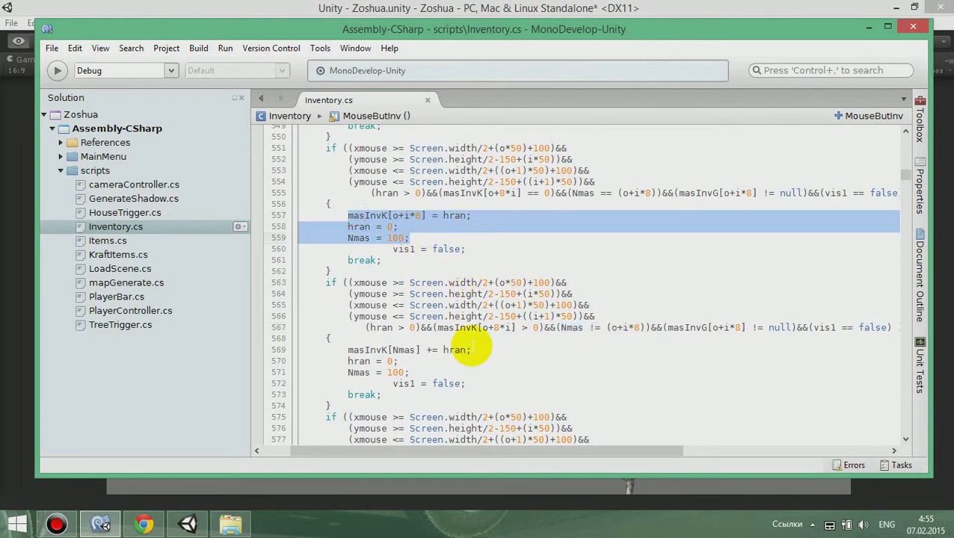
{"action": "scroll", "coordinate": [529, 332], "scroll_direction": "down", "scroll_amount": 2}
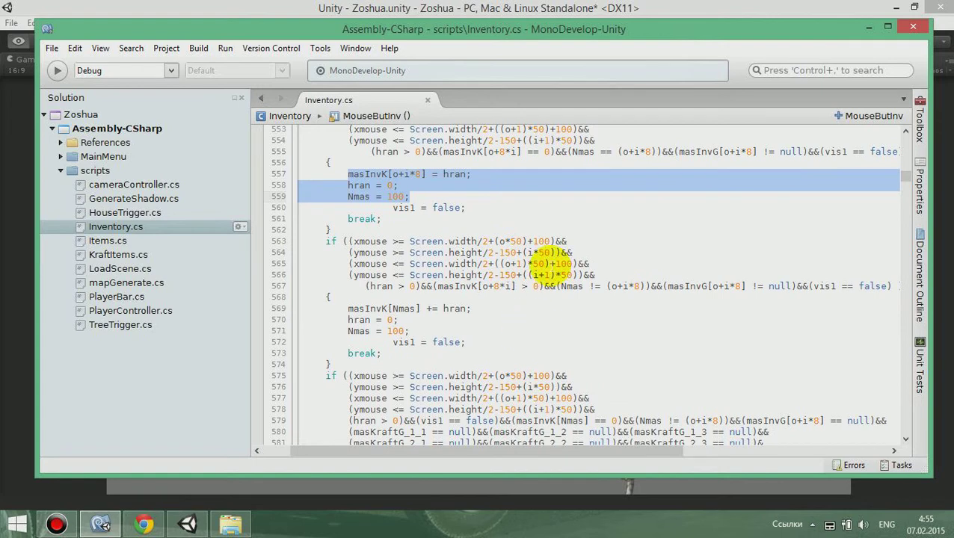
{"action": "left_click", "coordinate": [187, 524]}
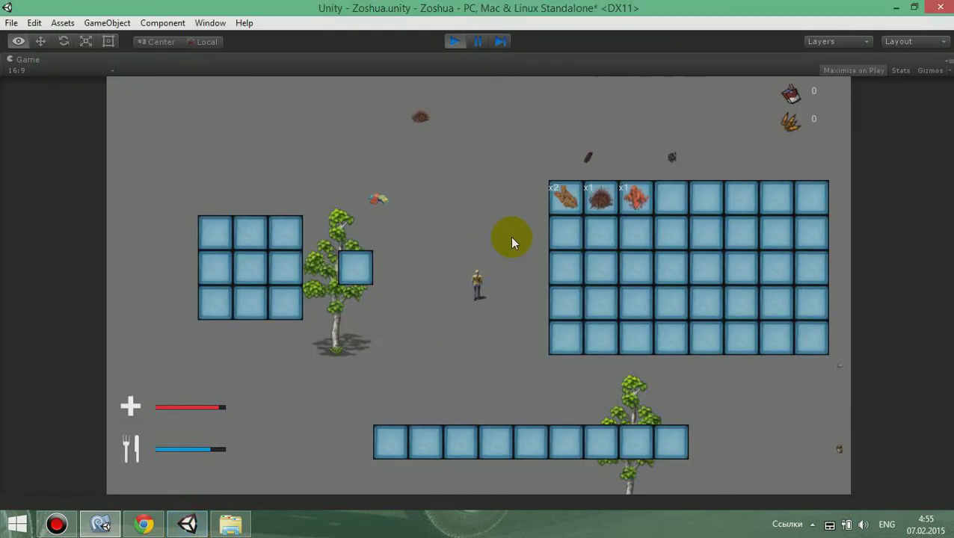
{"action": "mouse_move", "coordinate": [561, 198]}
{"action": "left_mouse_down"}
{"action": "mouse_move", "coordinate": [566, 280]}
{"action": "mouse_move", "coordinate": [596, 267]}
{"action": "mouse_move", "coordinate": [562, 202]}
{"action": "left_mouse_up"}
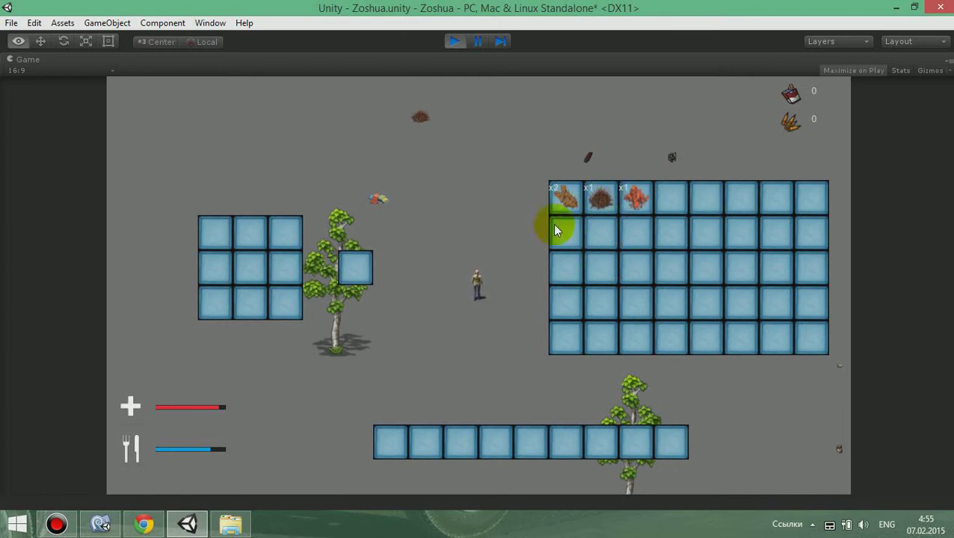
Mark line 570 in the stacking branch, scroll through the MouseButInv branches, and return to the game.
{"action": "left_click", "coordinate": [101, 525]}
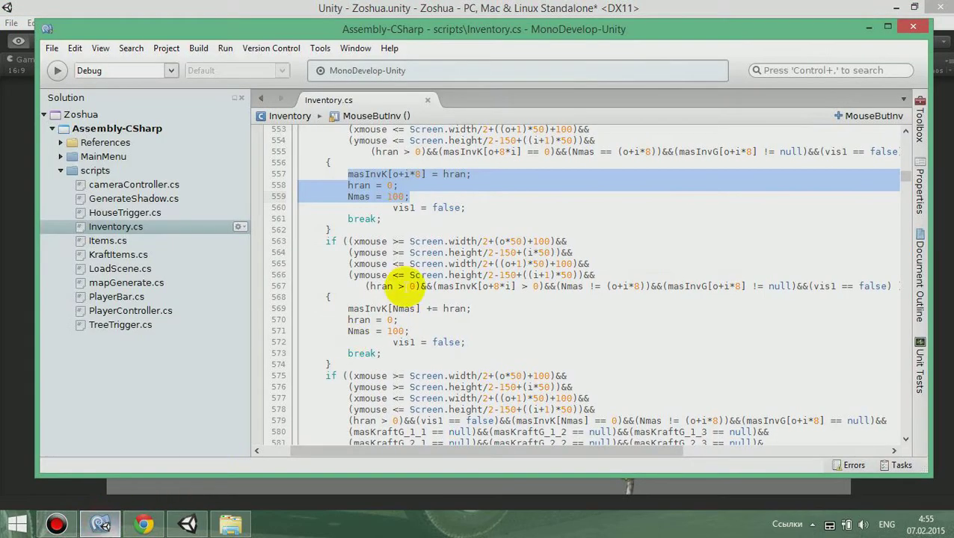
{"action": "left_click", "coordinate": [419, 319]}
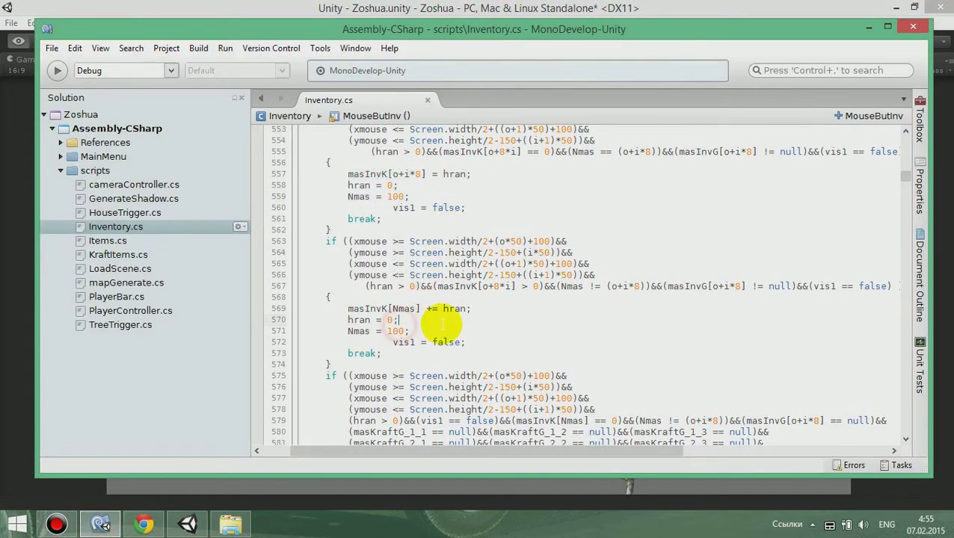
{"action": "scroll", "coordinate": [441, 329], "scroll_direction": "down", "scroll_amount": 3}
{"action": "scroll", "coordinate": [464, 326], "scroll_direction": "down", "scroll_amount": 1}
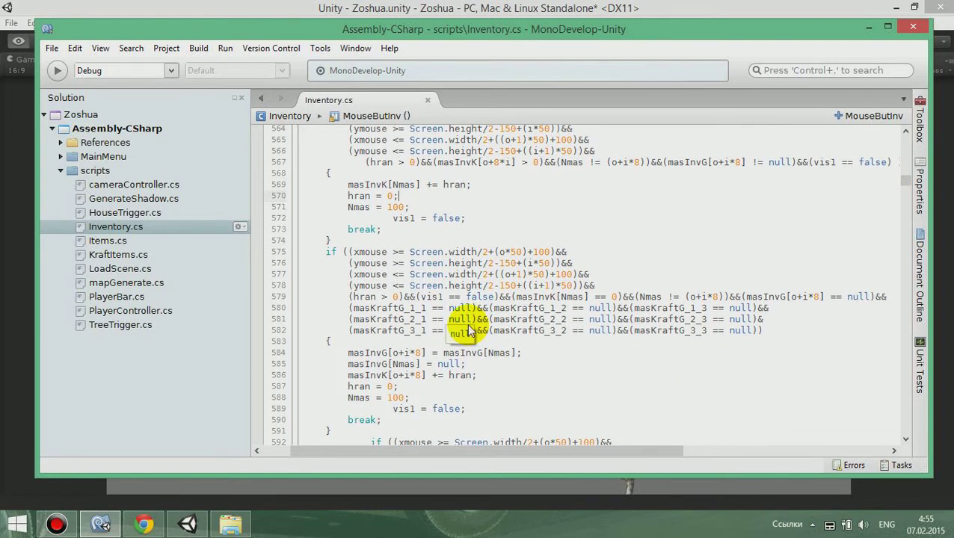
{"action": "scroll", "coordinate": [460, 322], "scroll_direction": "up", "scroll_amount": 1}
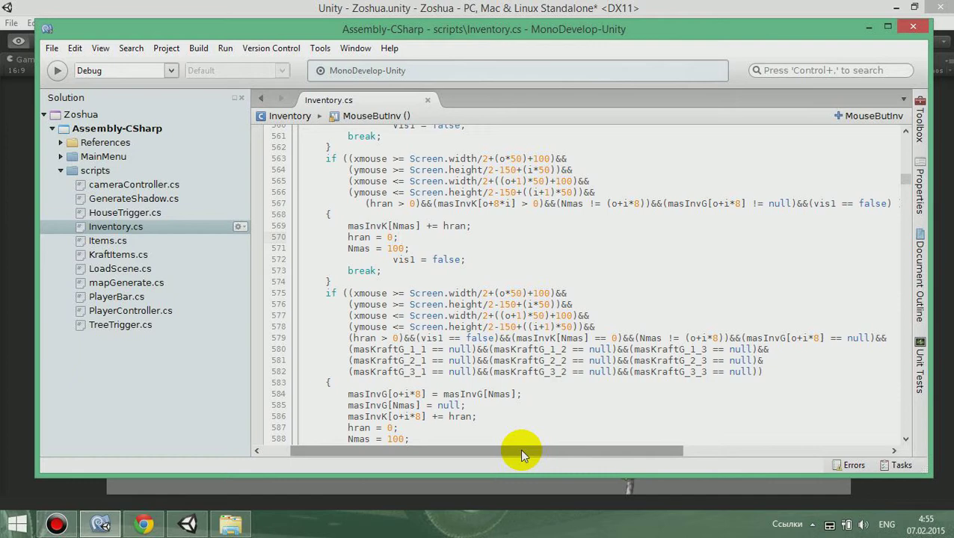
{"action": "left_click_drag", "start_coordinate": [521, 453], "coordinate": [537, 452]}
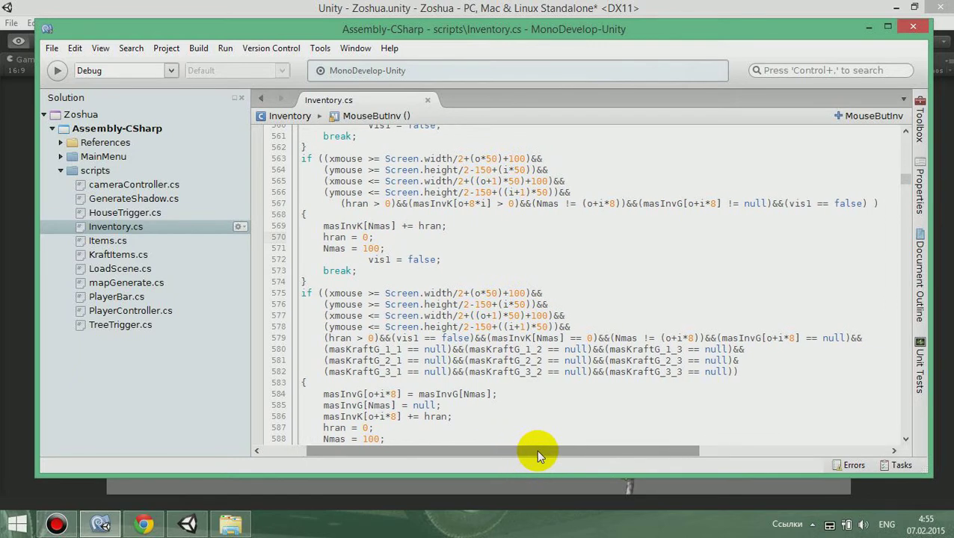
{"action": "left_click", "coordinate": [187, 523]}
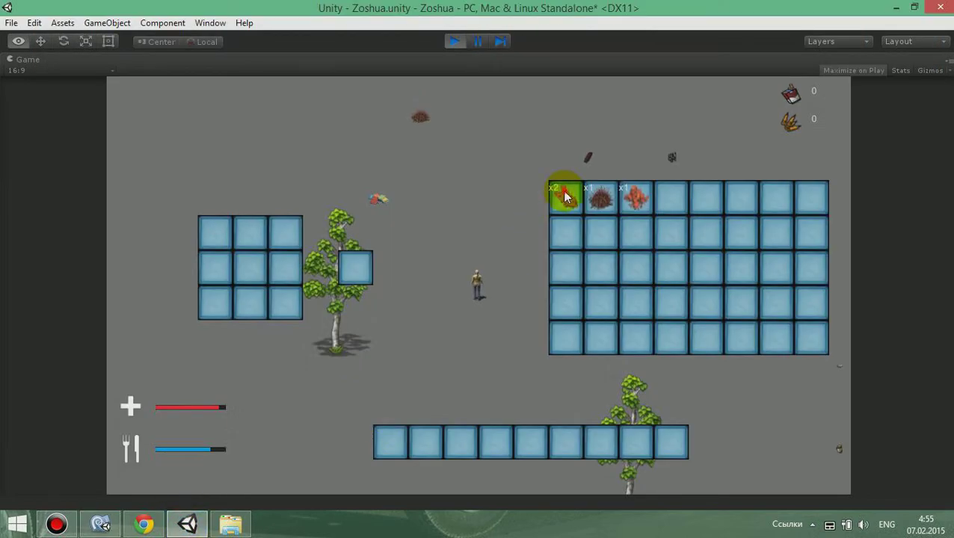
Drag the x2 wood stack down into the second row's first slot, then return to Inventory.cs.
{"action": "left_click_drag", "start_coordinate": [569, 198], "coordinate": [567, 202]}
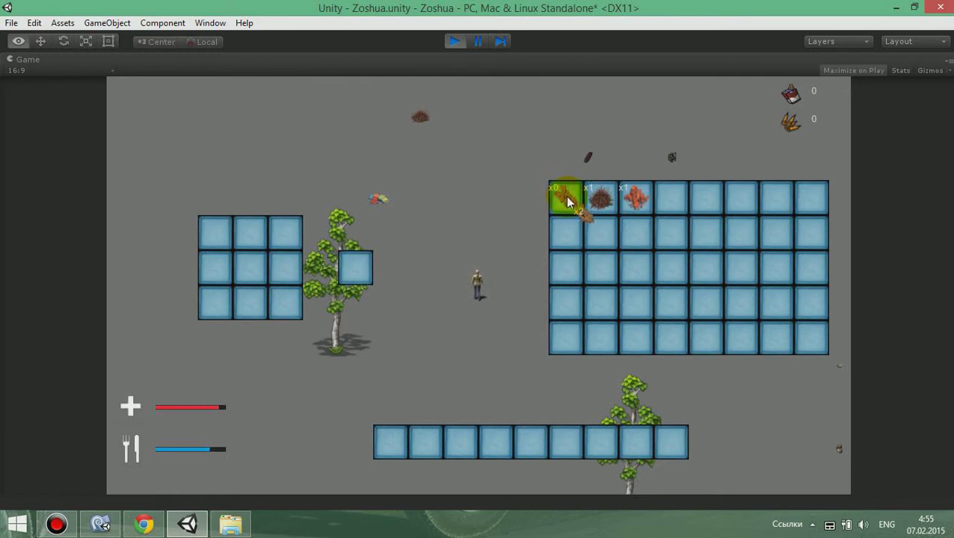
{"action": "left_click_drag", "start_coordinate": [567, 202], "coordinate": [567, 233]}
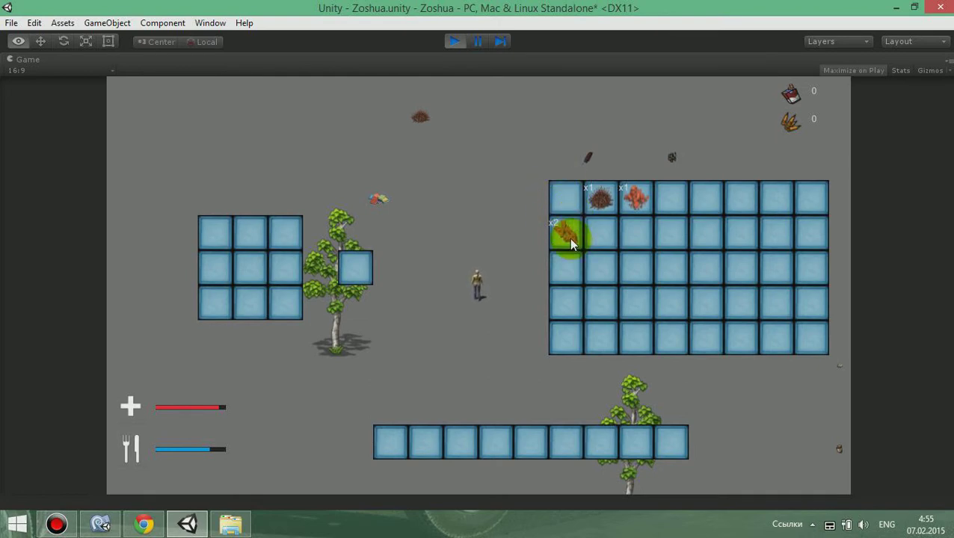
{"action": "left_click", "coordinate": [101, 524]}
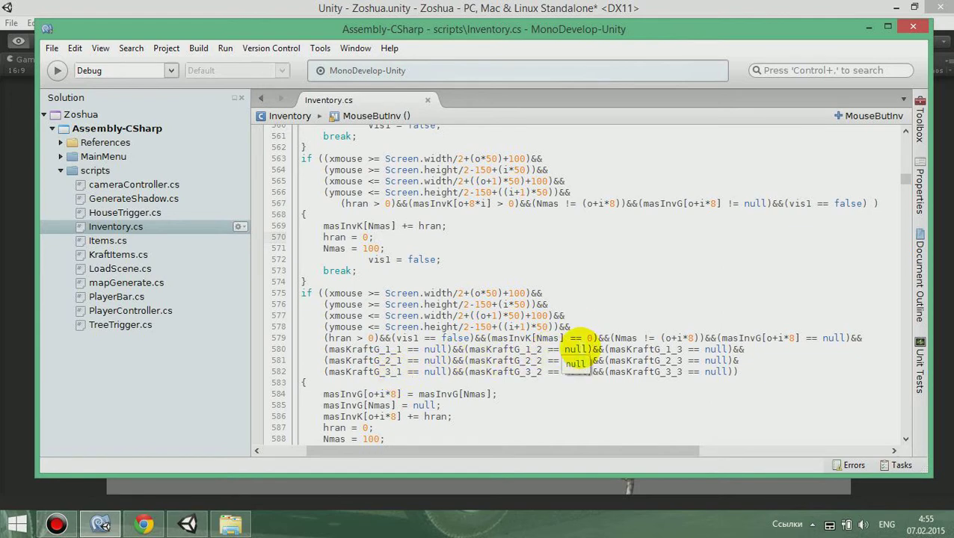
Scroll down past the masKraftG null checks of the item-move branch around line 580.
{"action": "scroll", "coordinate": [582, 343], "scroll_direction": "down", "scroll_amount": 1}
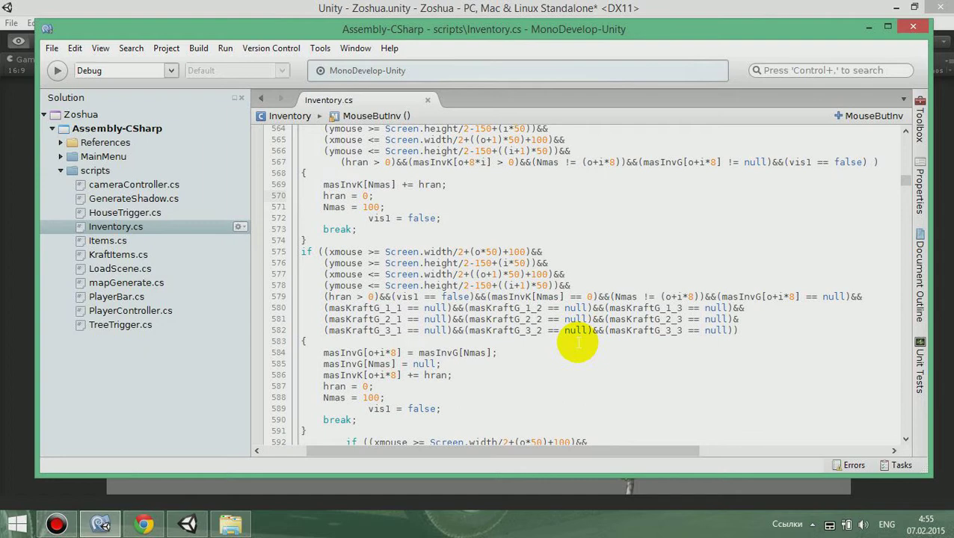
Move the x2 wood stack back to the first inventory slot, then return to Inventory.cs.
{"action": "left_click", "coordinate": [187, 524]}
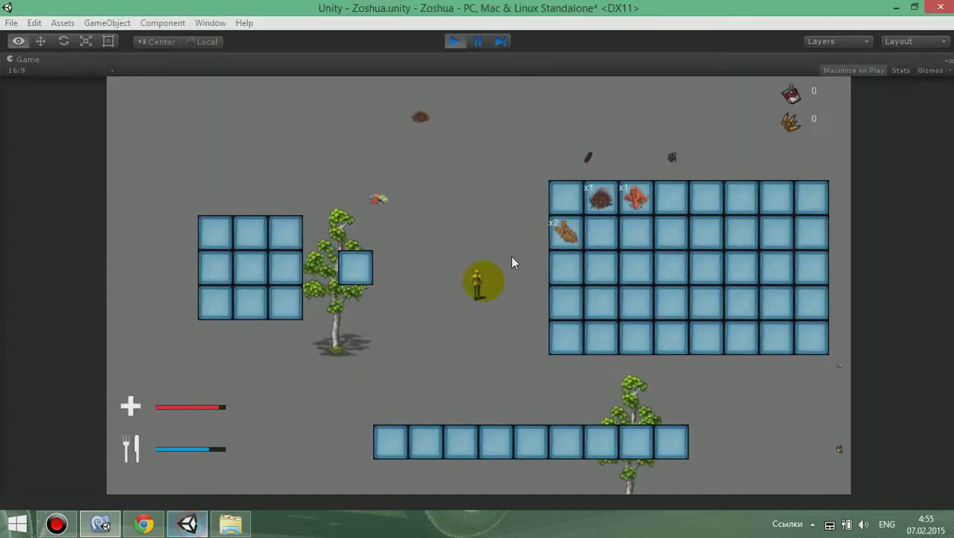
{"action": "left_click_drag", "start_coordinate": [557, 236], "coordinate": [566, 192]}
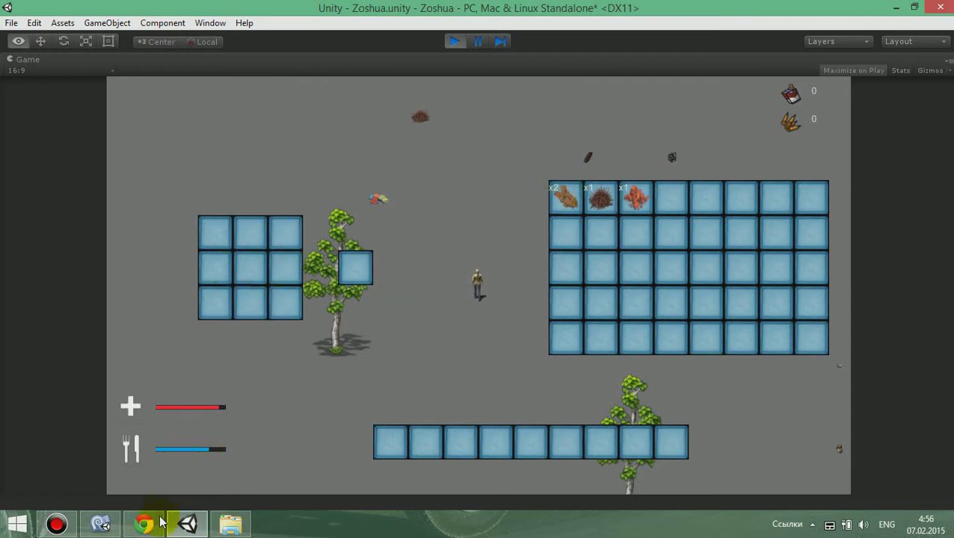
{"action": "left_click", "coordinate": [103, 525]}
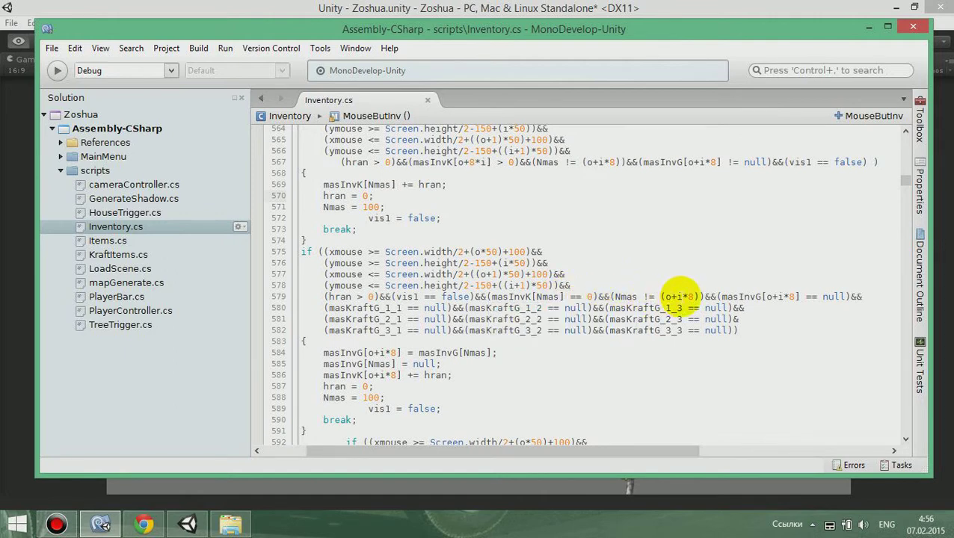
{"action": "scroll", "coordinate": [571, 297], "scroll_direction": "down", "scroll_amount": 3}
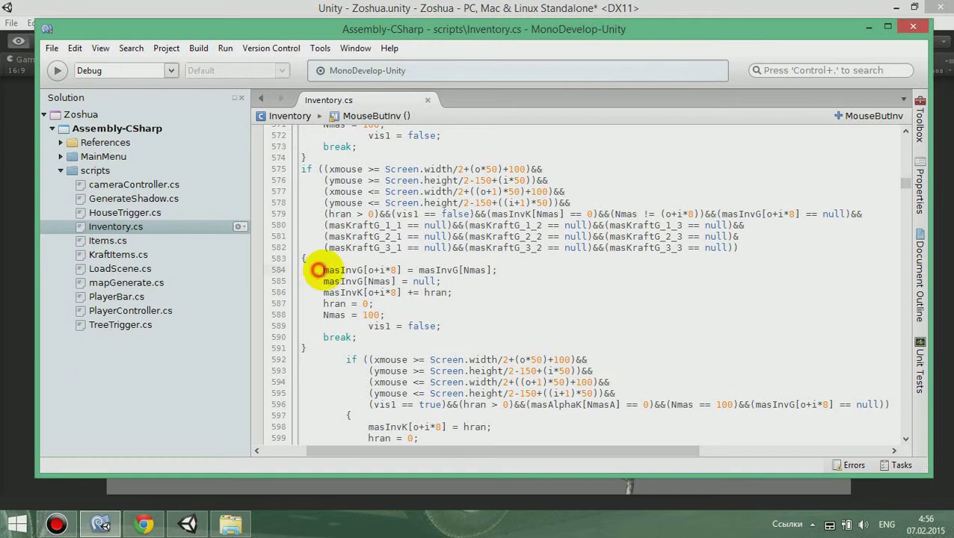
{"action": "left_click_drag", "start_coordinate": [323, 271], "coordinate": [401, 270]}
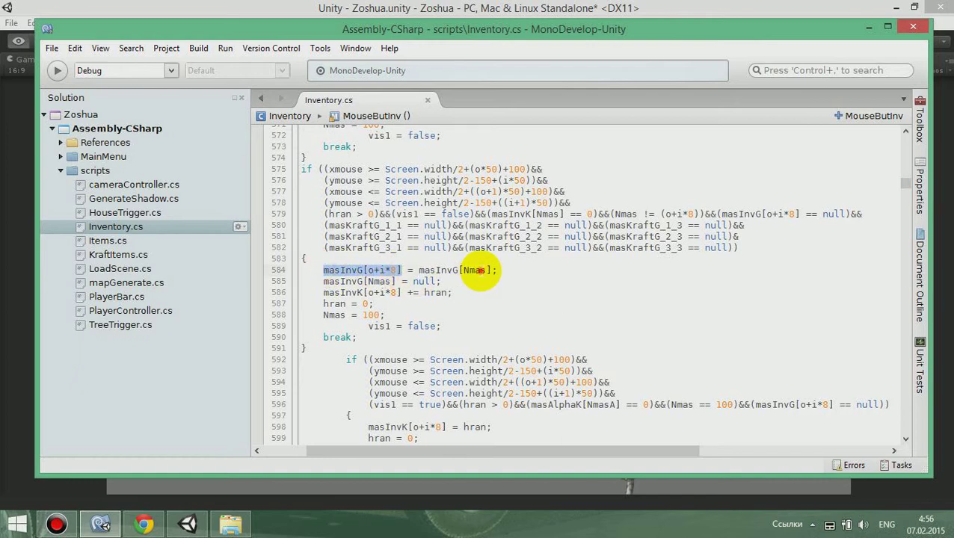
{"action": "double_click", "coordinate": [474, 271]}
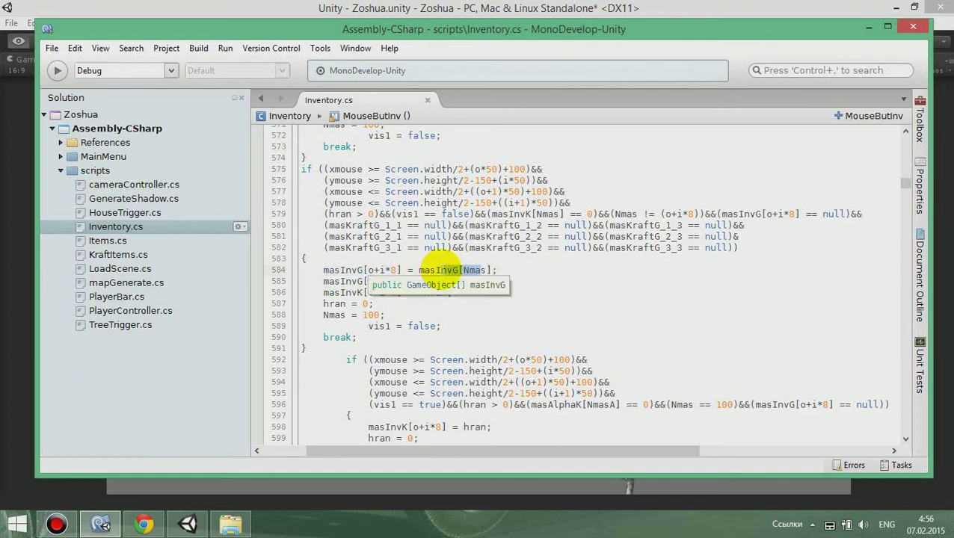
{"action": "mouse_move", "coordinate": [402, 271]}
{"action": "left_mouse_down"}
{"action": "mouse_move", "coordinate": [340, 272]}
{"action": "mouse_move", "coordinate": [441, 282]}
{"action": "left_mouse_up"}
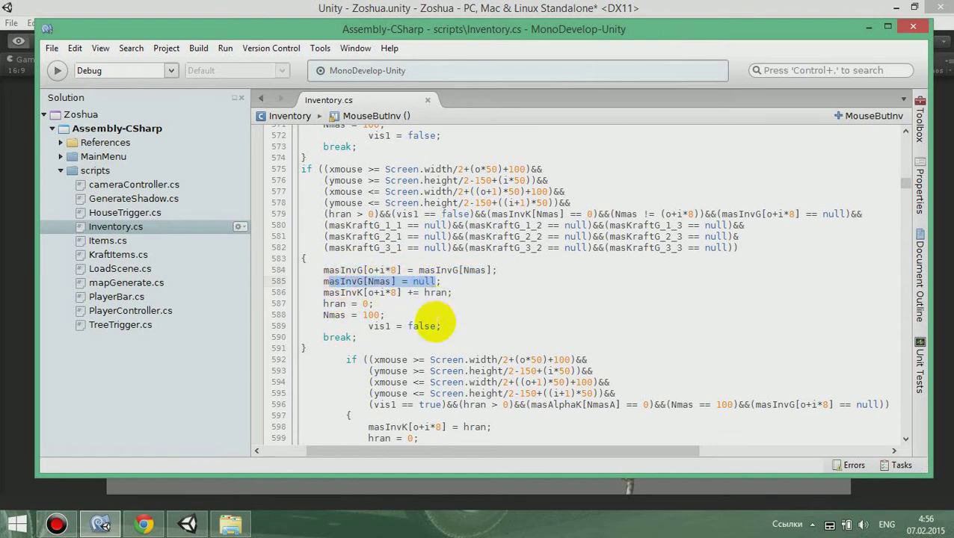
{"action": "left_click", "coordinate": [323, 293]}
{"action": "mouse_move", "coordinate": [323, 293]}
{"action": "left_mouse_down"}
{"action": "mouse_move", "coordinate": [449, 295]}
{"action": "mouse_move", "coordinate": [440, 294]}
{"action": "left_mouse_up"}
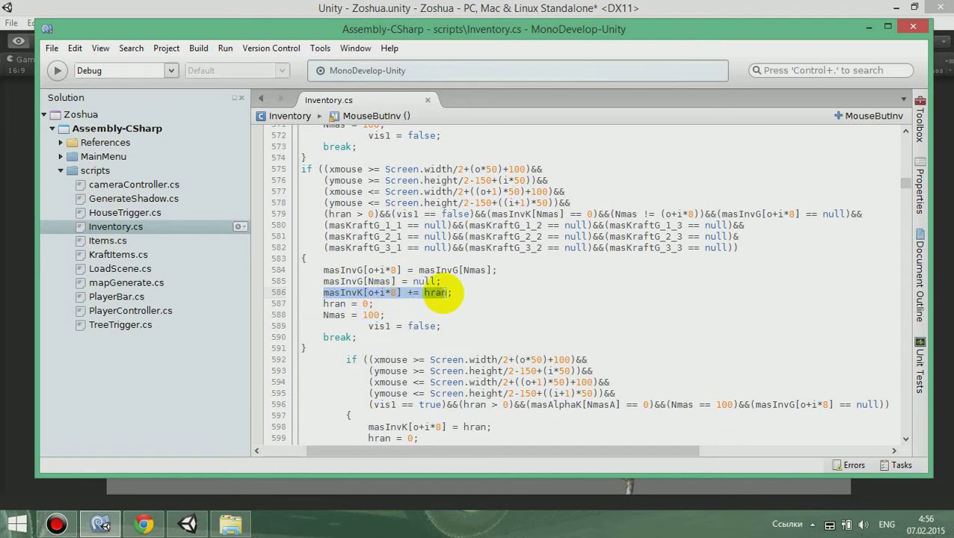
{"action": "left_click", "coordinate": [364, 293]}
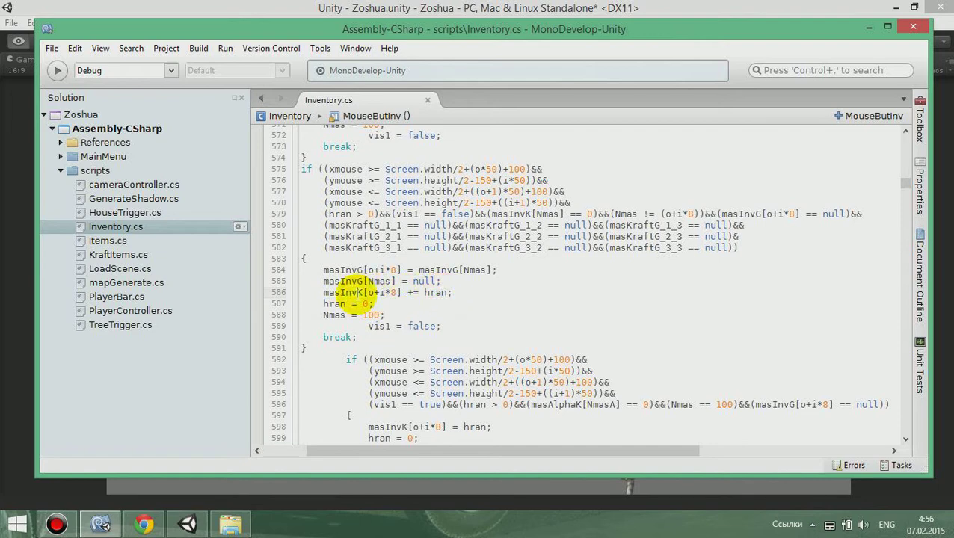
{"action": "left_click_drag", "start_coordinate": [372, 304], "coordinate": [300, 305]}
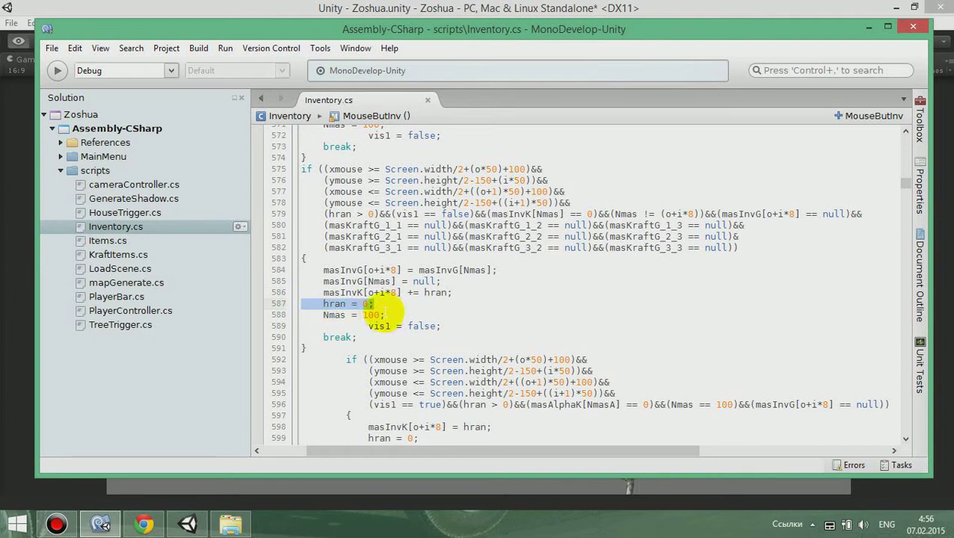
{"action": "left_click_drag", "start_coordinate": [385, 315], "coordinate": [323, 315]}
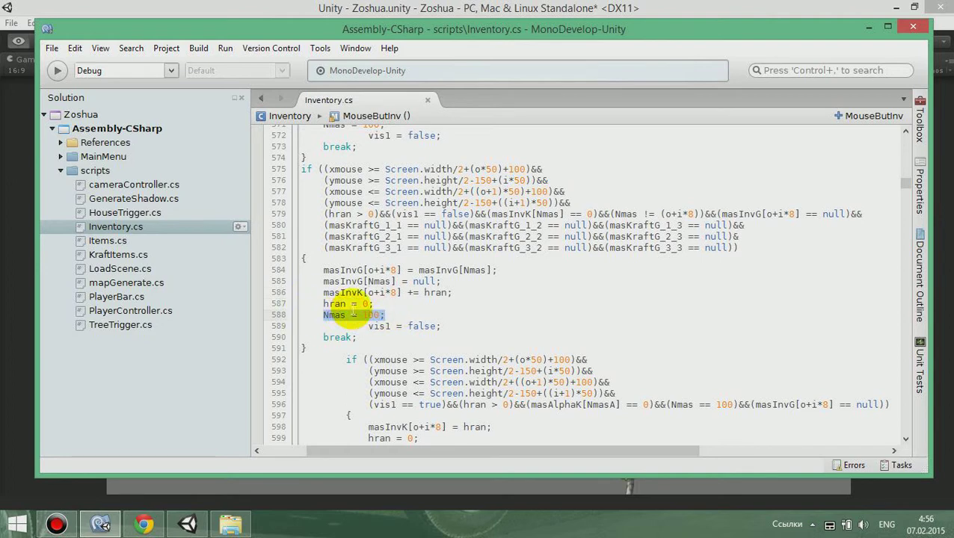
{"action": "scroll", "coordinate": [352, 312], "scroll_direction": "down", "scroll_amount": 1}
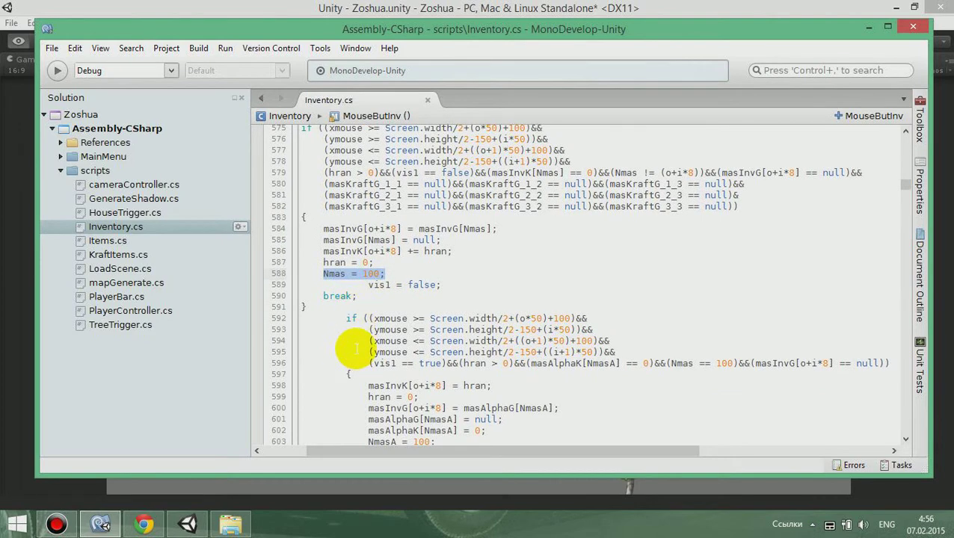
{"action": "scroll", "coordinate": [352, 349], "scroll_direction": "down", "scroll_amount": 1}
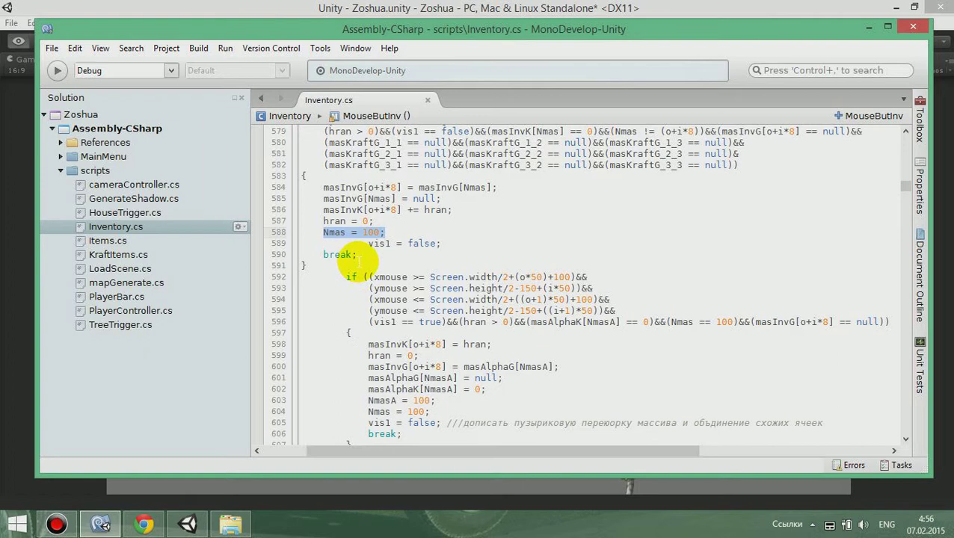
{"action": "scroll", "coordinate": [359, 260], "scroll_direction": "down", "scroll_amount": 1}
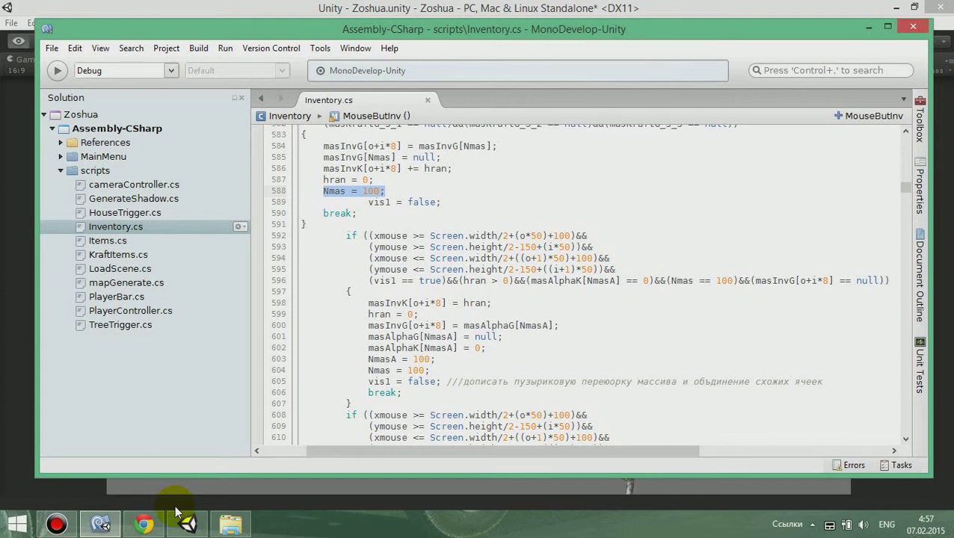
Move one fish into hotbar slot 6 and the spiky item into hotbar slot 7.
{"action": "left_click", "coordinate": [100, 522]}
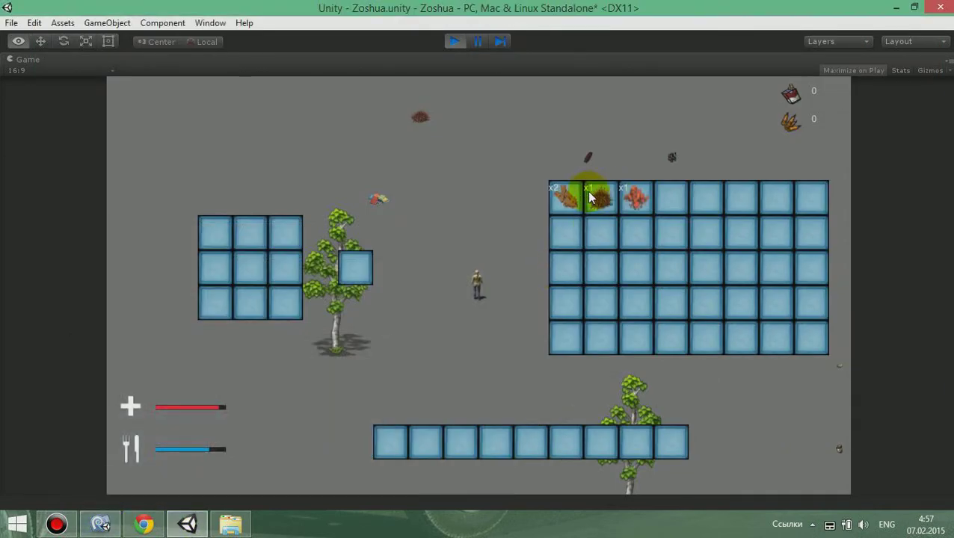
{"action": "left_click", "coordinate": [566, 197]}
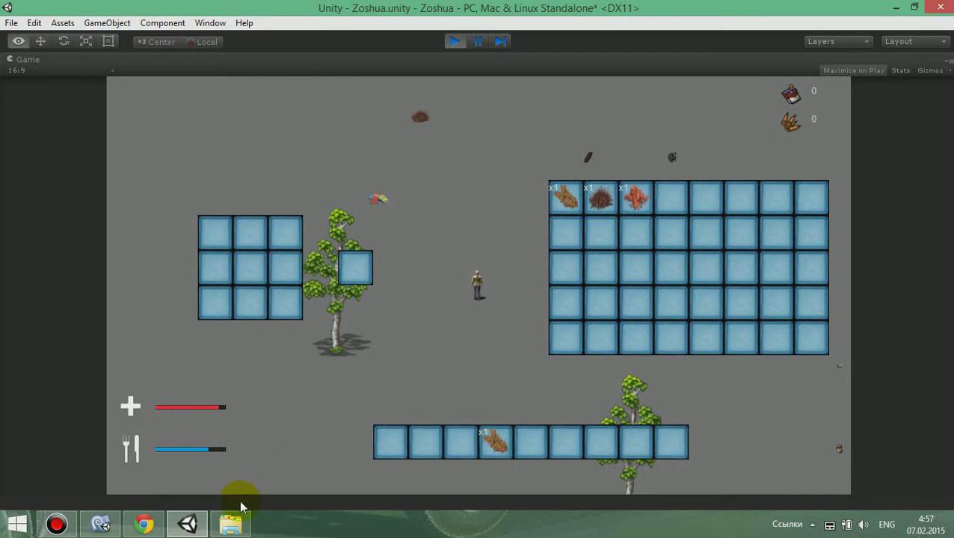
{"action": "mouse_move", "coordinate": [105, 525]}
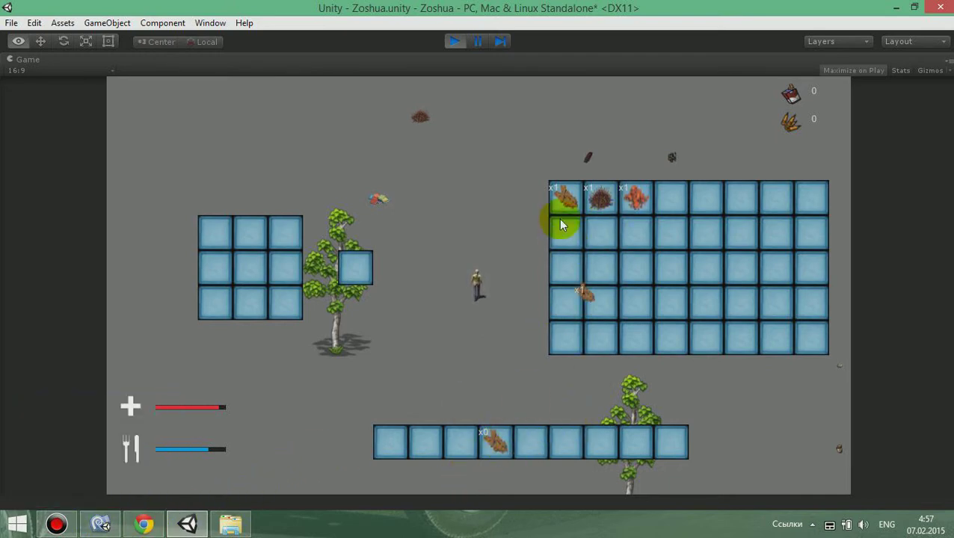
{"action": "mouse_move", "coordinate": [505, 445]}
{"action": "left_mouse_down"}
{"action": "mouse_move", "coordinate": [567, 204]}
{"action": "mouse_move", "coordinate": [607, 234]}
{"action": "left_mouse_up"}
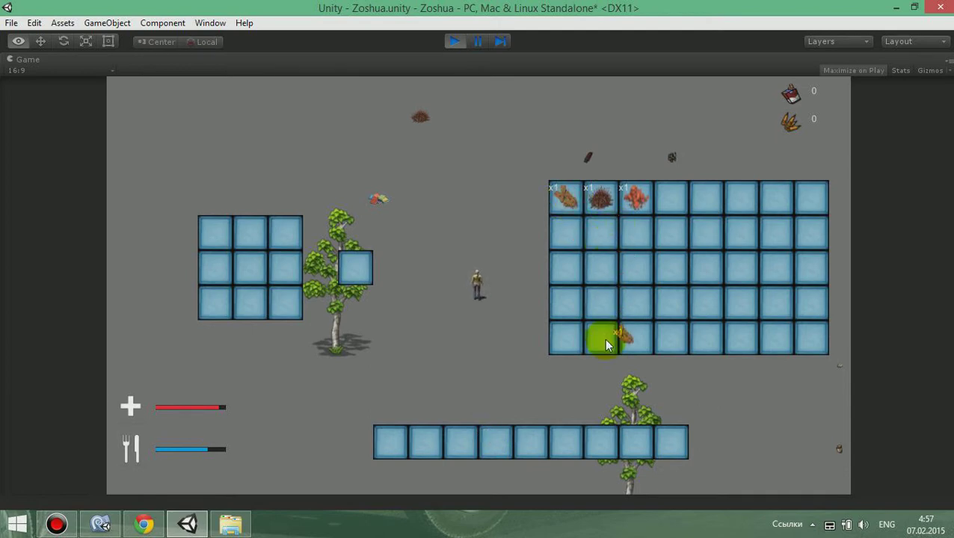
{"action": "left_click_drag", "start_coordinate": [607, 346], "coordinate": [565, 199]}
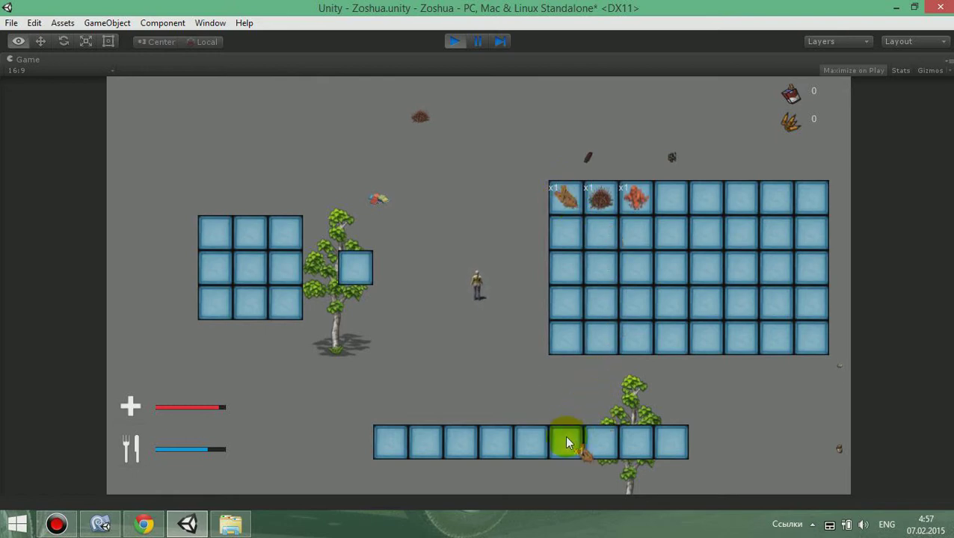
{"action": "left_click_drag", "start_coordinate": [565, 201], "coordinate": [566, 446]}
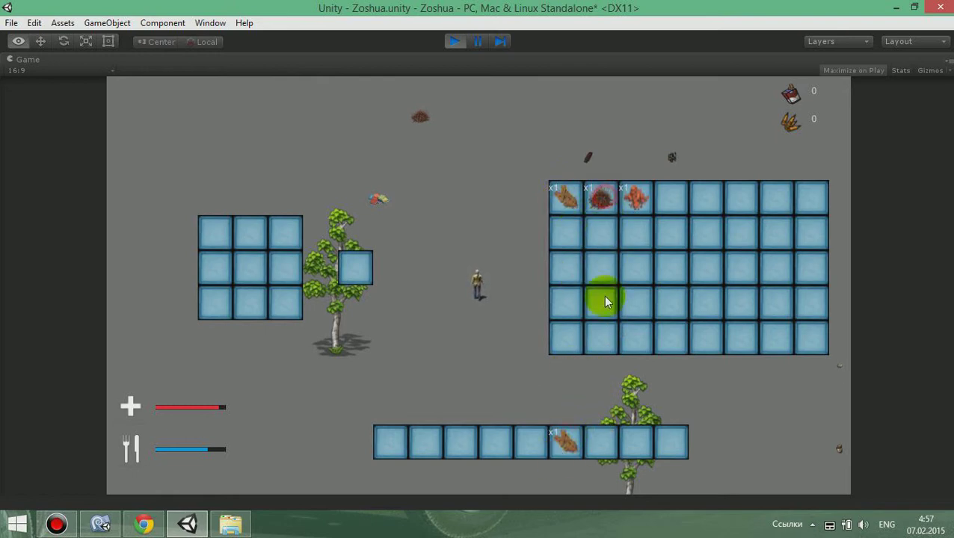
{"action": "left_click_drag", "start_coordinate": [601, 199], "coordinate": [599, 446]}
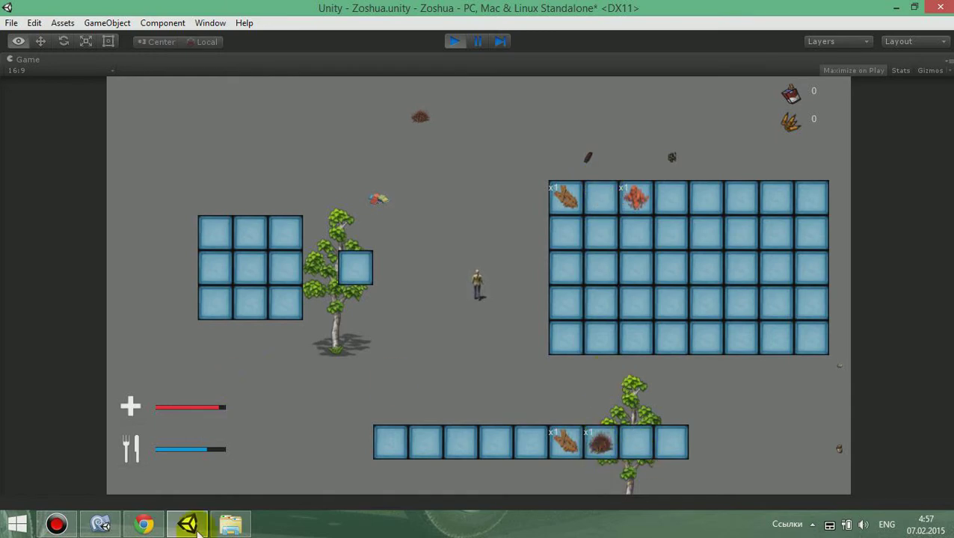
{"action": "left_click", "coordinate": [100, 525]}
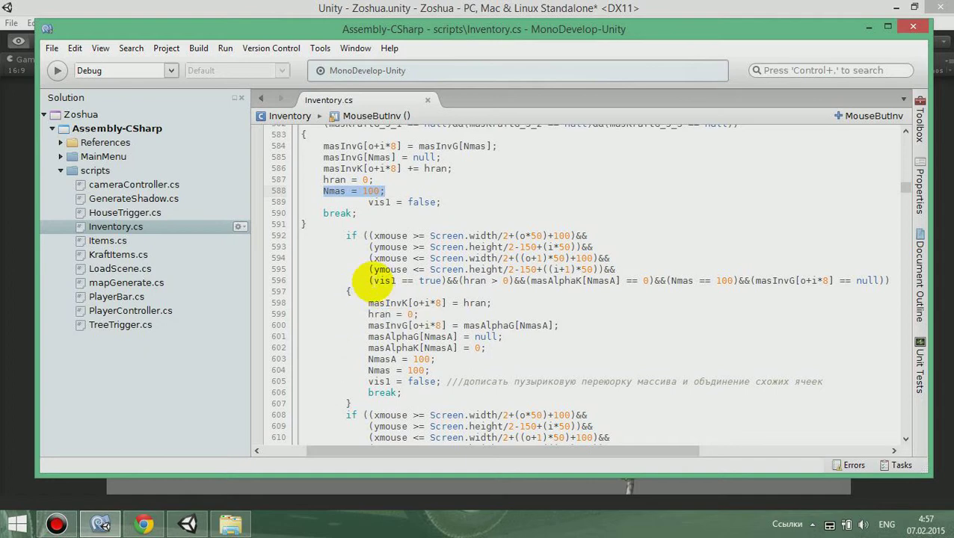
Highlight the vis1 == true and hran > 0 conditions on line 596 of Inventory.cs.
{"action": "left_click", "coordinate": [373, 282]}
{"action": "left_click_drag", "start_coordinate": [372, 281], "coordinate": [437, 278]}
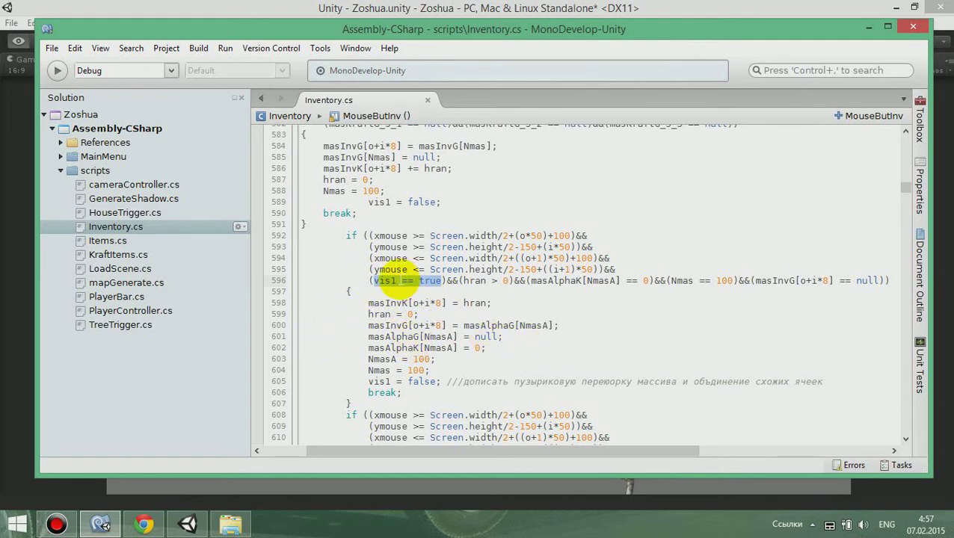
{"action": "scroll", "coordinate": [535, 303], "scroll_direction": "up", "scroll_amount": 3}
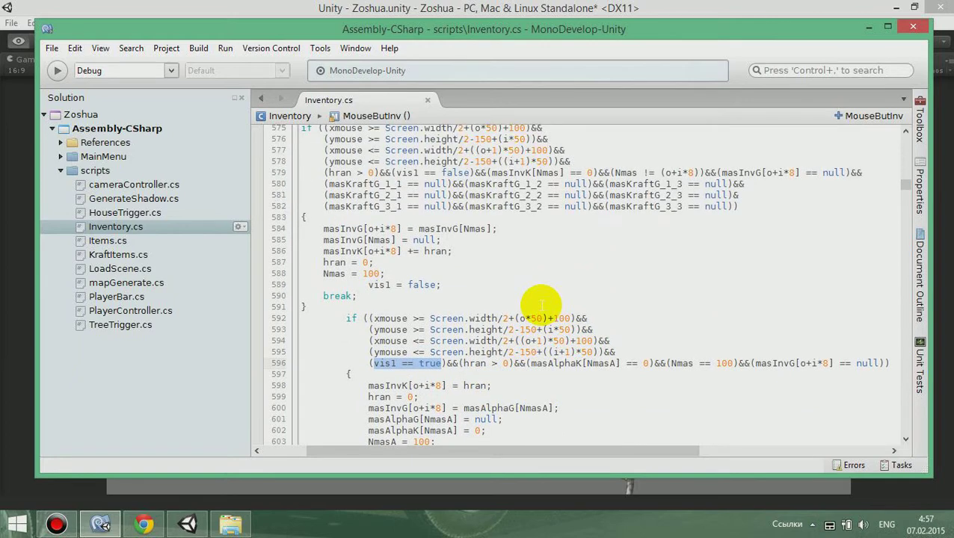
{"action": "scroll", "coordinate": [539, 303], "scroll_direction": "down", "scroll_amount": 1}
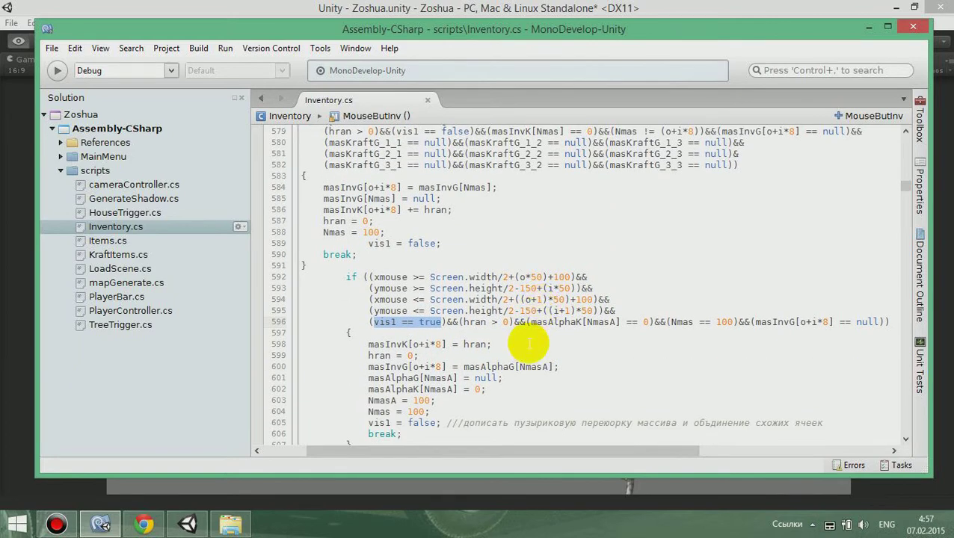
{"action": "mouse_move", "coordinate": [463, 322]}
{"action": "left_mouse_down"}
{"action": "mouse_move", "coordinate": [636, 326]}
{"action": "mouse_move", "coordinate": [641, 342]}
{"action": "left_mouse_up"}
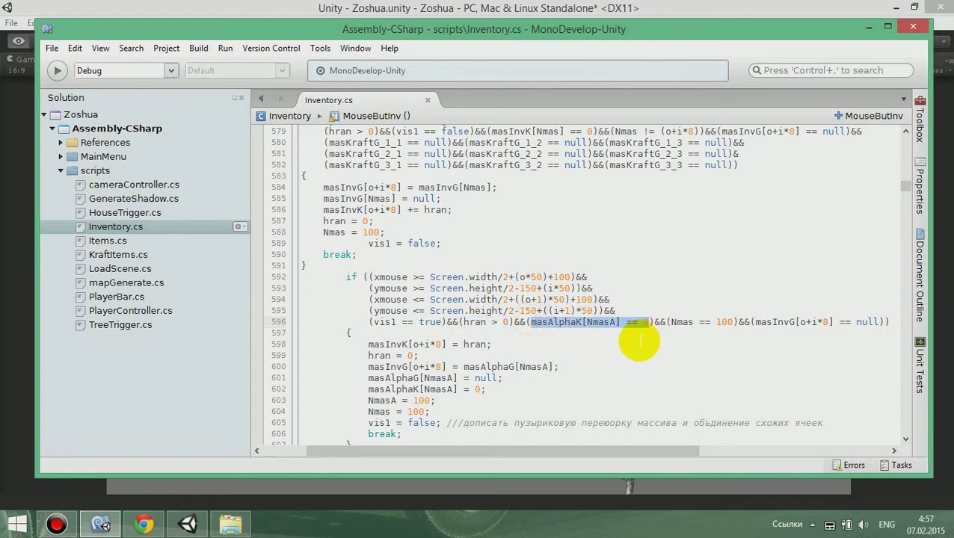
{"action": "scroll", "coordinate": [639, 342], "scroll_direction": "down", "scroll_amount": 1}
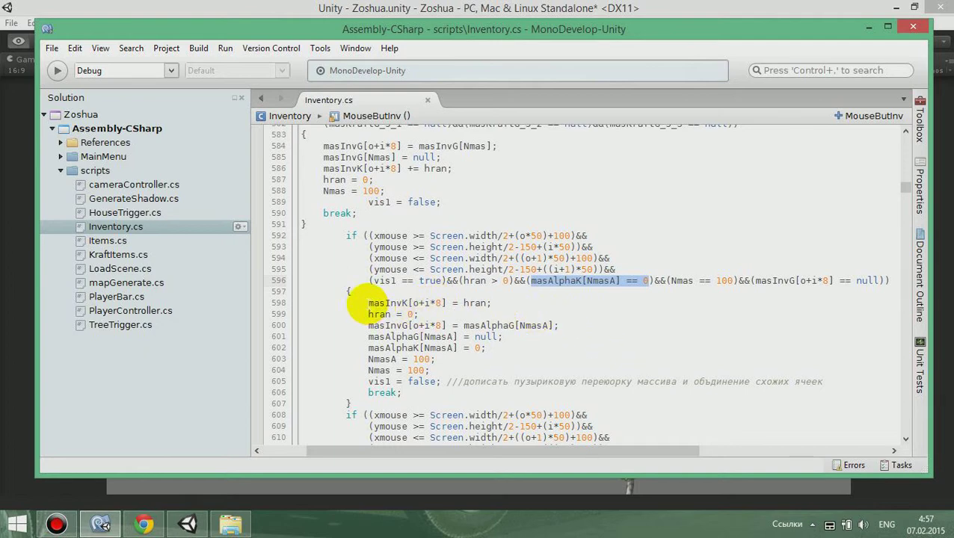
Highlight the stack count, hran = 0 and masAlphaG/masAlphaK resets, then lift the first slot's stack in-game.
{"action": "left_click_drag", "start_coordinate": [368, 303], "coordinate": [488, 303]}
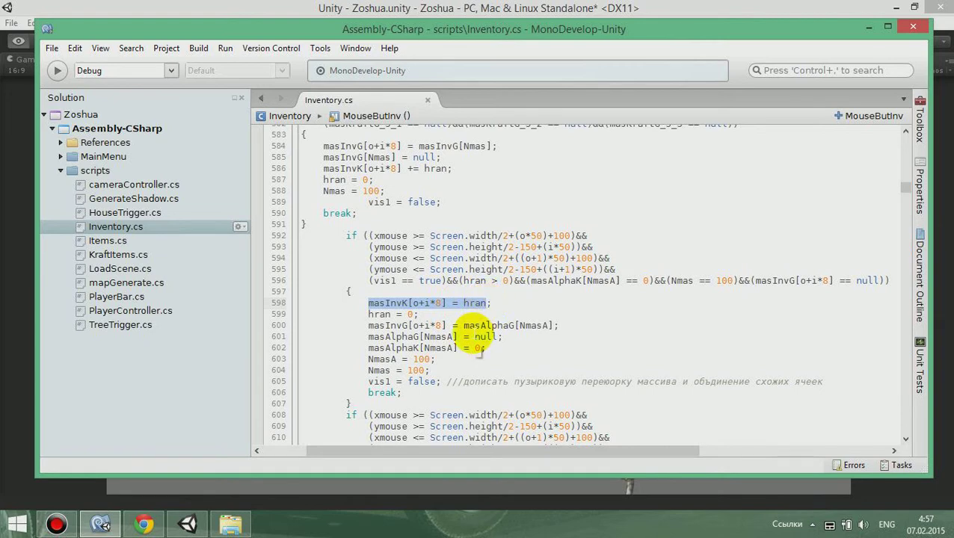
{"action": "left_click_drag", "start_coordinate": [368, 314], "coordinate": [558, 325]}
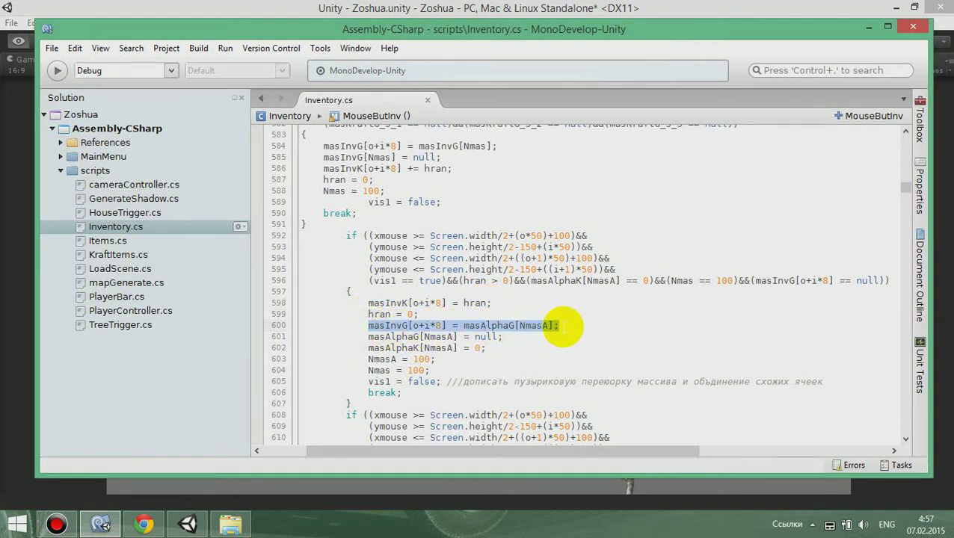
{"action": "left_click_drag", "start_coordinate": [368, 337], "coordinate": [502, 336]}
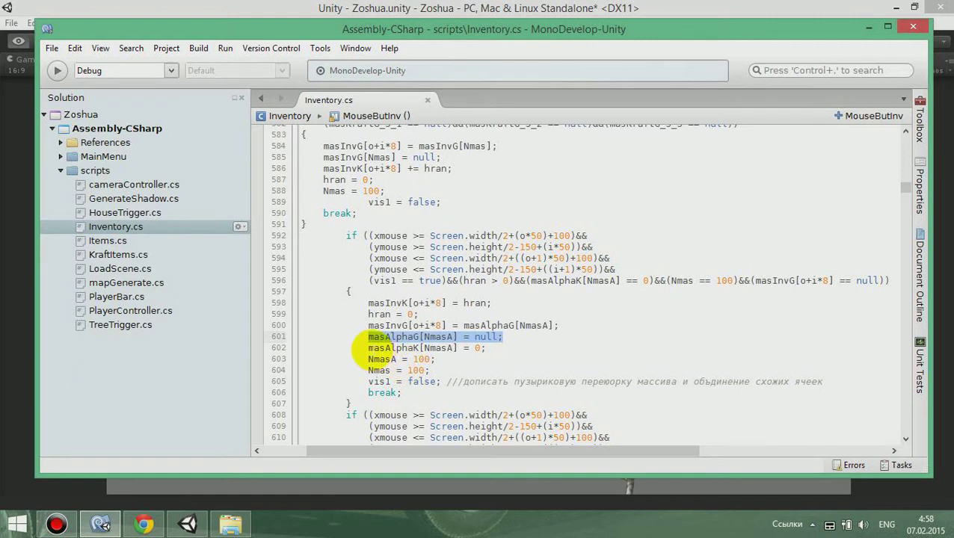
{"action": "left_click_drag", "start_coordinate": [368, 347], "coordinate": [486, 350]}
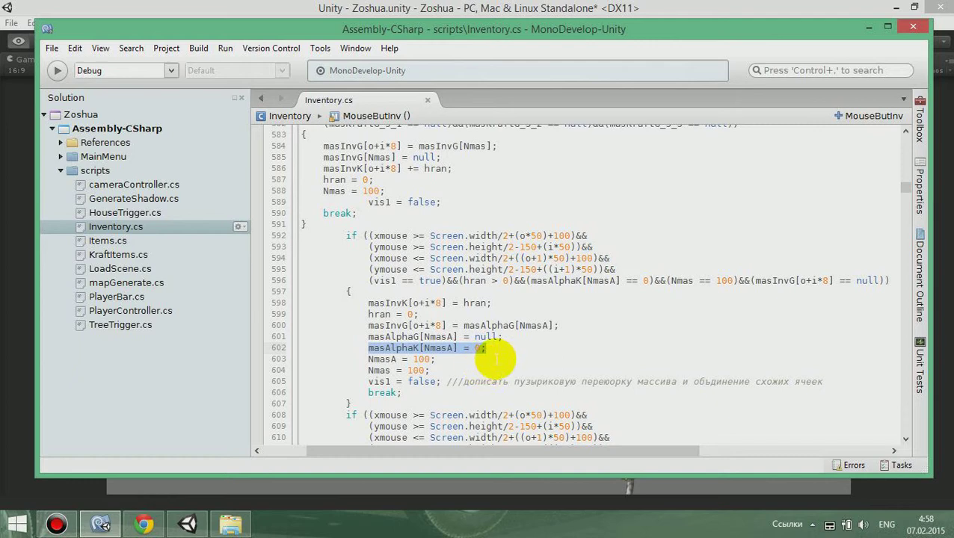
{"action": "left_click", "coordinate": [187, 525]}
{"action": "mouse_move", "coordinate": [566, 198]}
{"action": "left_mouse_down"}
{"action": "mouse_move", "coordinate": [576, 436]}
{"action": "mouse_move", "coordinate": [566, 440]}
{"action": "left_mouse_up"}
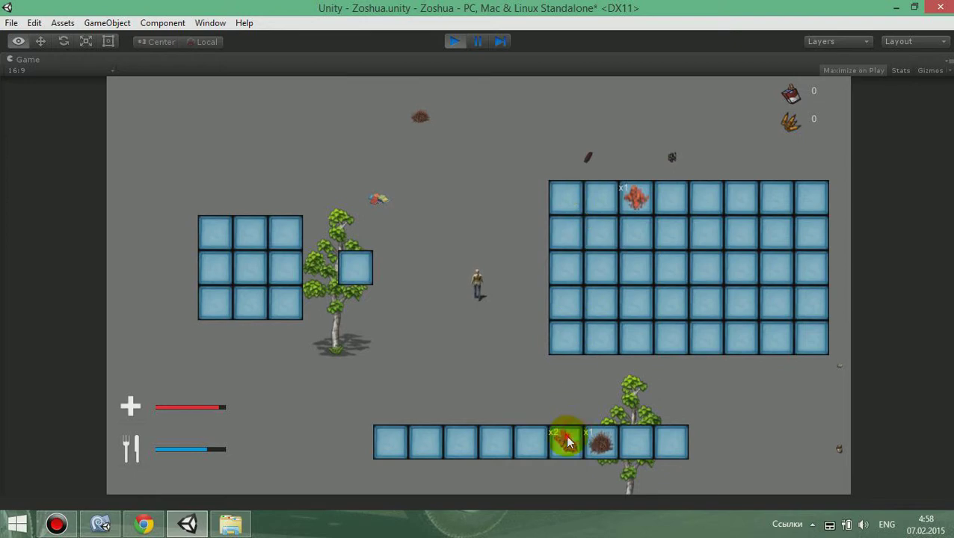
Return the stack to the first inventory slot and scroll through the MouseButInv checks.
{"action": "left_click", "coordinate": [571, 196]}
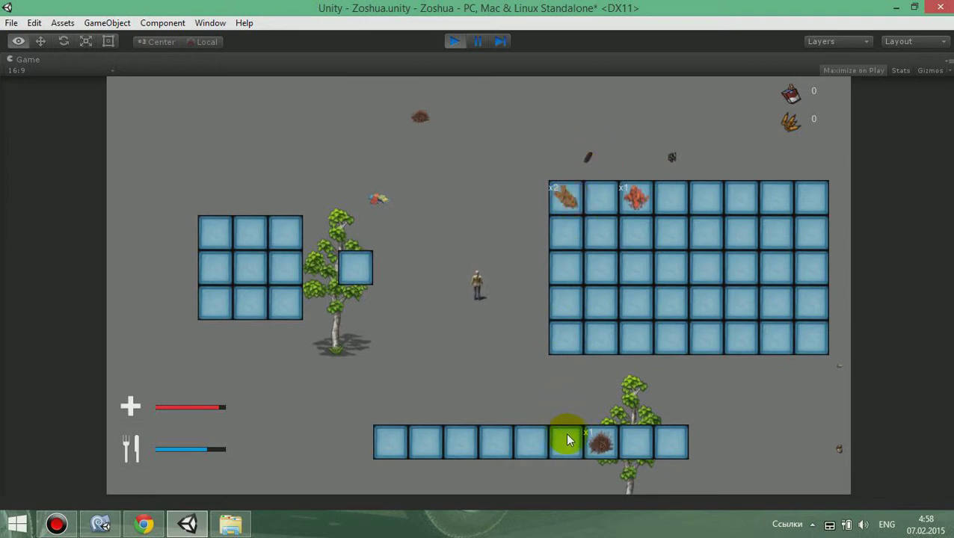
{"action": "left_click", "coordinate": [101, 523]}
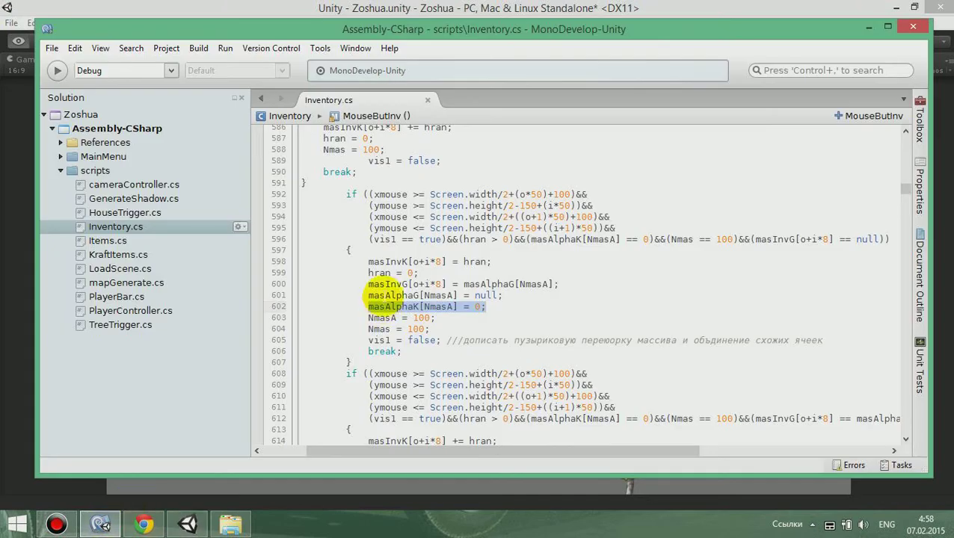
{"action": "scroll", "coordinate": [512, 244], "scroll_direction": "down", "scroll_amount": 3}
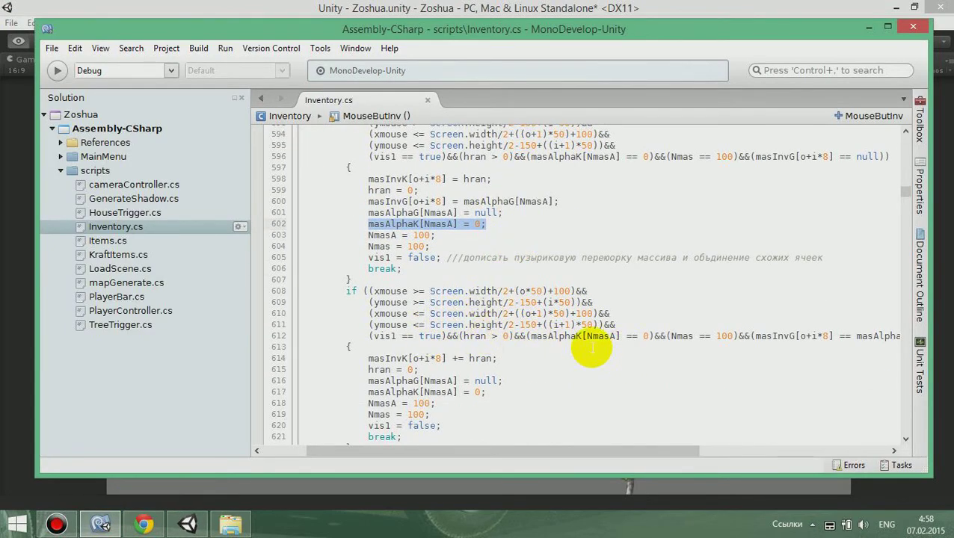
Move one item from the x2 stack to the hotbar, then scroll to the masAlphaK[NmasA] != 0 check.
{"action": "mouse_move", "coordinate": [145, 524]}
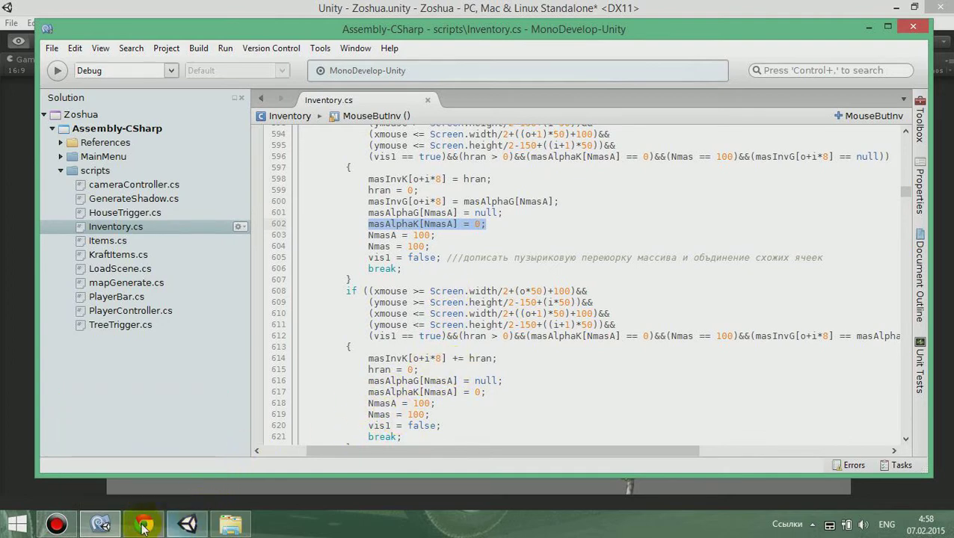
{"action": "left_click", "coordinate": [187, 523]}
{"action": "left_click_drag", "start_coordinate": [571, 196], "coordinate": [531, 440]}
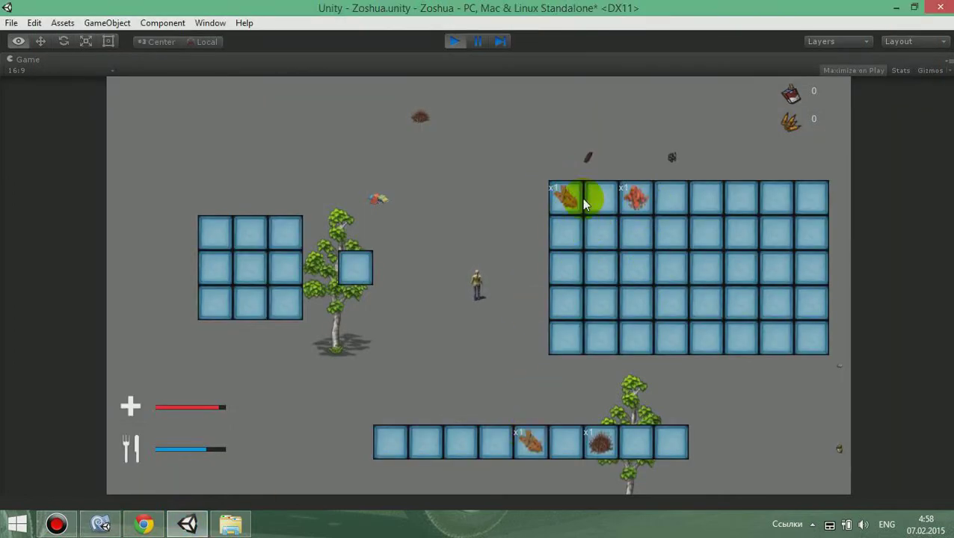
{"action": "left_click", "coordinate": [98, 523]}
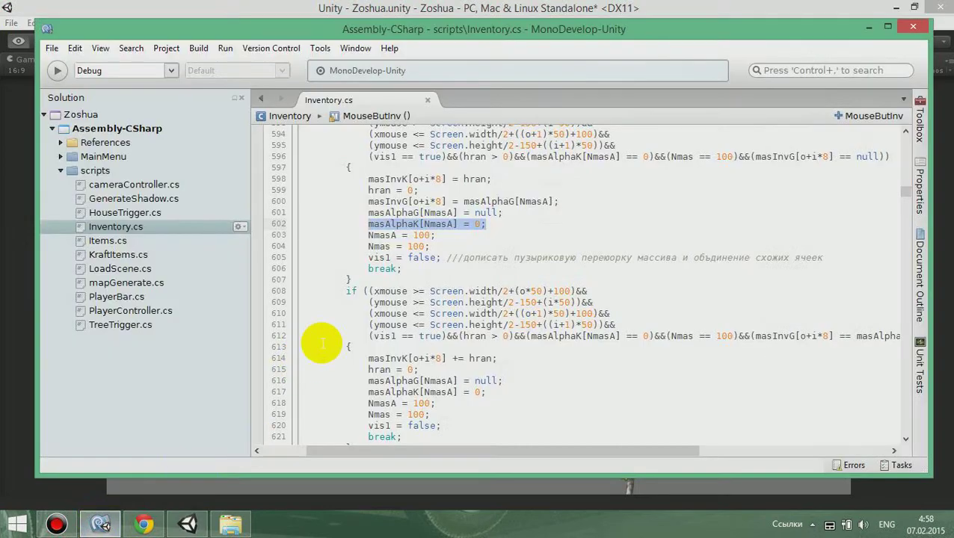
{"action": "scroll", "coordinate": [378, 298], "scroll_direction": "down", "scroll_amount": 3}
{"action": "scroll", "coordinate": [583, 367], "scroll_direction": "down", "scroll_amount": 1}
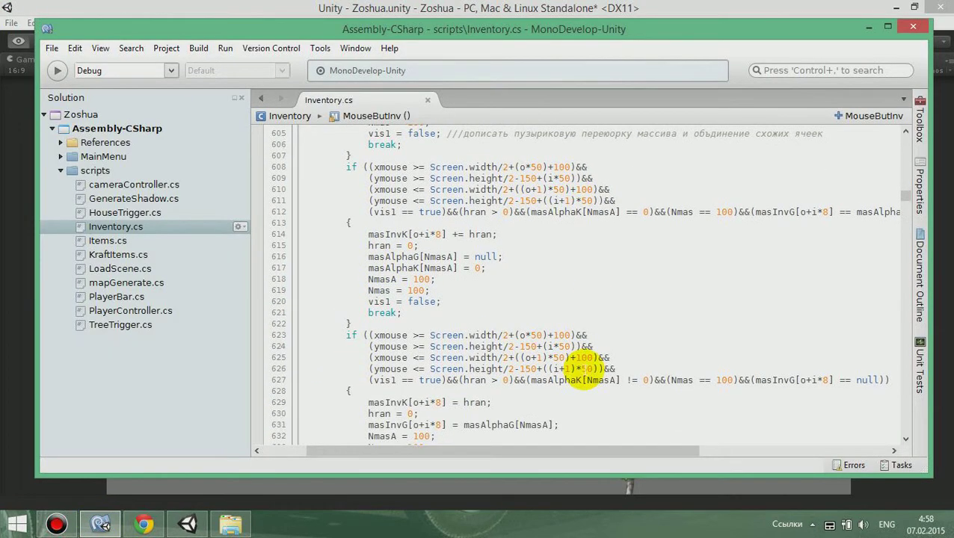
{"action": "scroll", "coordinate": [583, 366], "scroll_direction": "down", "scroll_amount": 2}
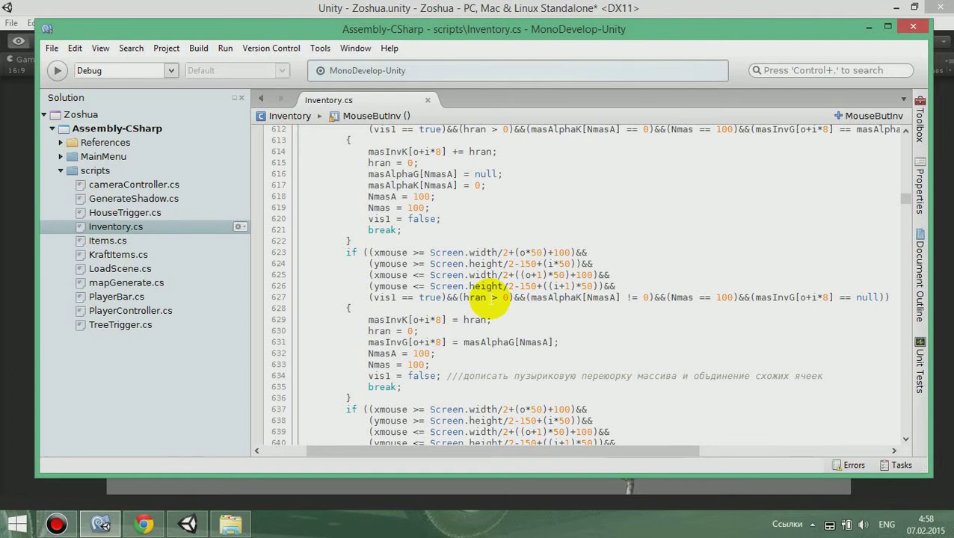
Move the first grid slot's item into the hotbar and briefly check Inventory.cs.
{"action": "left_click", "coordinate": [187, 524]}
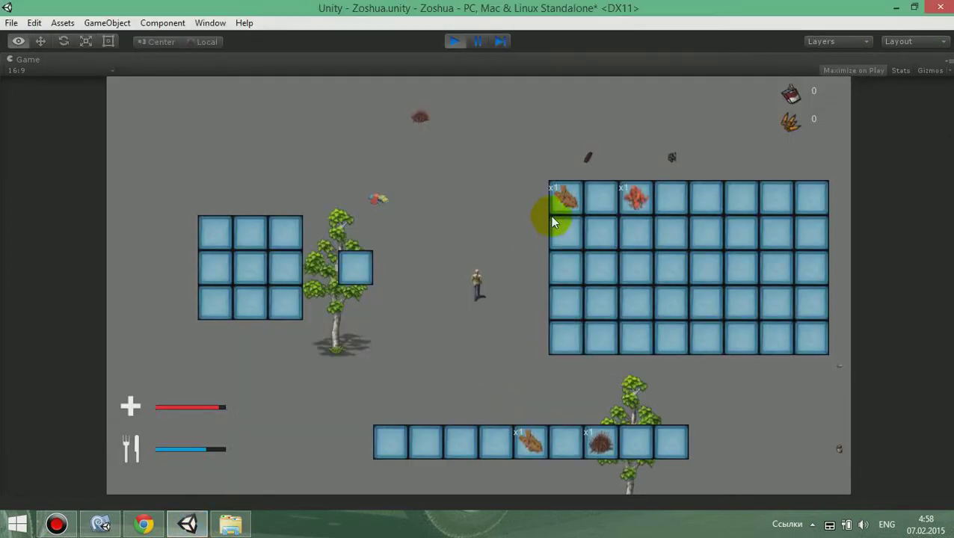
{"action": "mouse_move", "coordinate": [563, 204]}
{"action": "left_mouse_down"}
{"action": "mouse_move", "coordinate": [569, 200]}
{"action": "mouse_move", "coordinate": [463, 439]}
{"action": "left_mouse_up"}
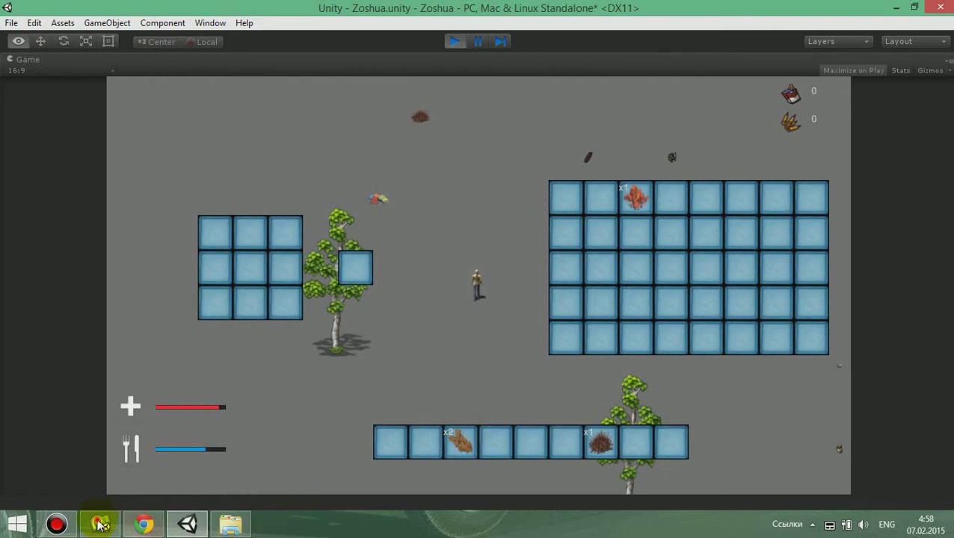
{"action": "left_click", "coordinate": [101, 523]}
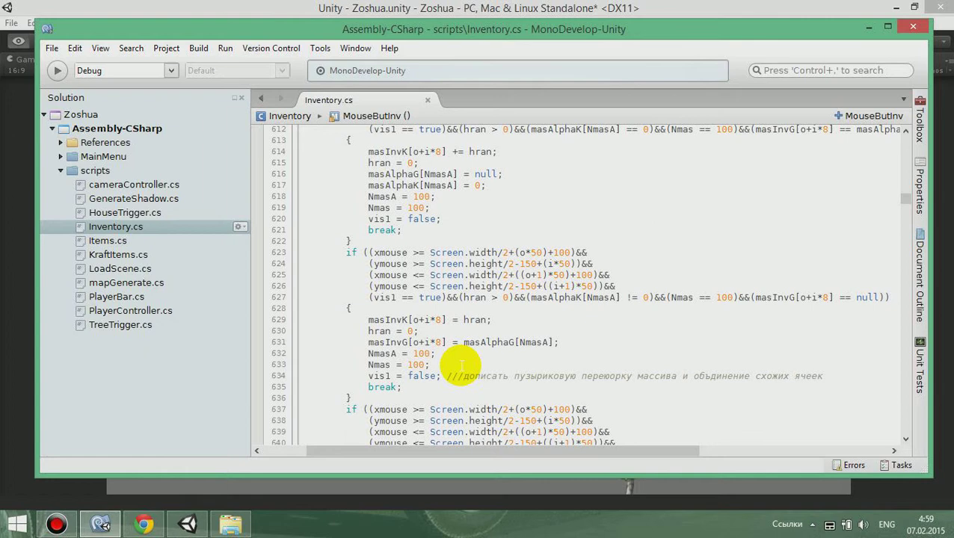
{"action": "left_click", "coordinate": [187, 523]}
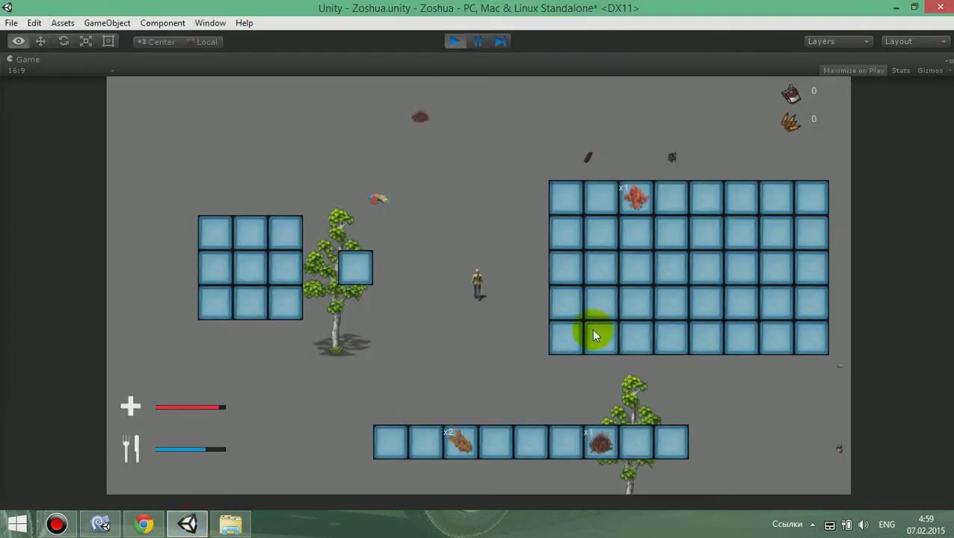
Shuffle the items between grid slot 1 and the hotbar, ending with an x2 stack in hotbar slot 4.
{"action": "left_click_drag", "start_coordinate": [460, 447], "coordinate": [566, 185]}
{"action": "left_click", "coordinate": [473, 430]}
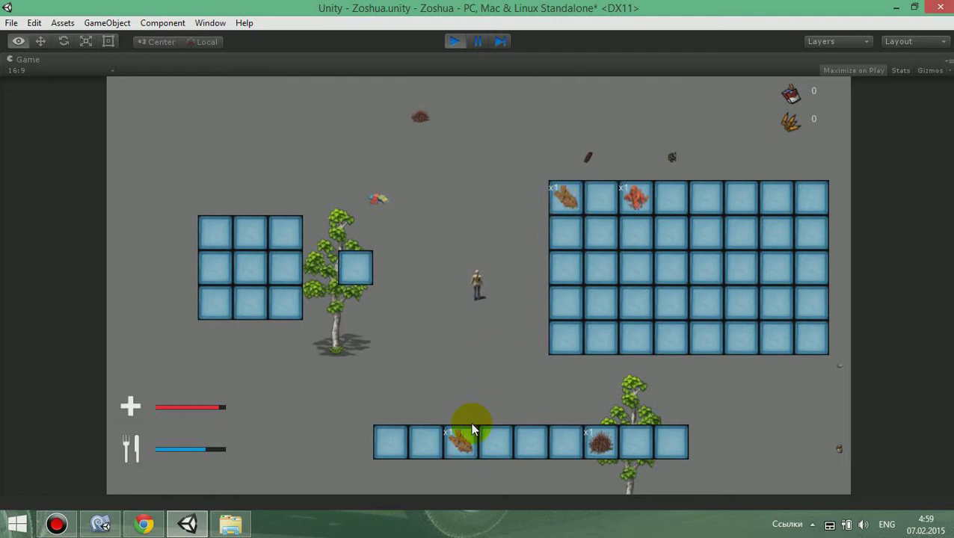
{"action": "left_click", "coordinate": [565, 196]}
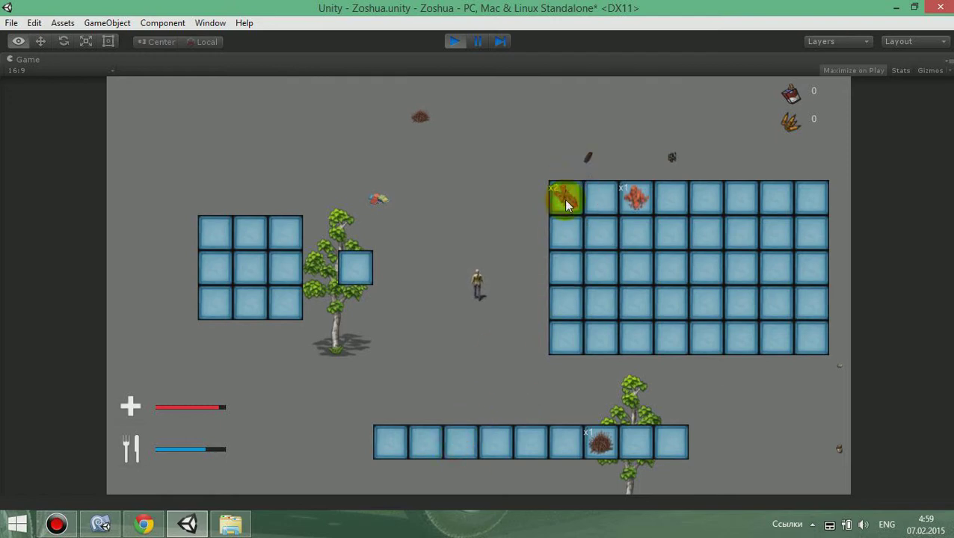
{"action": "left_click", "coordinate": [565, 449]}
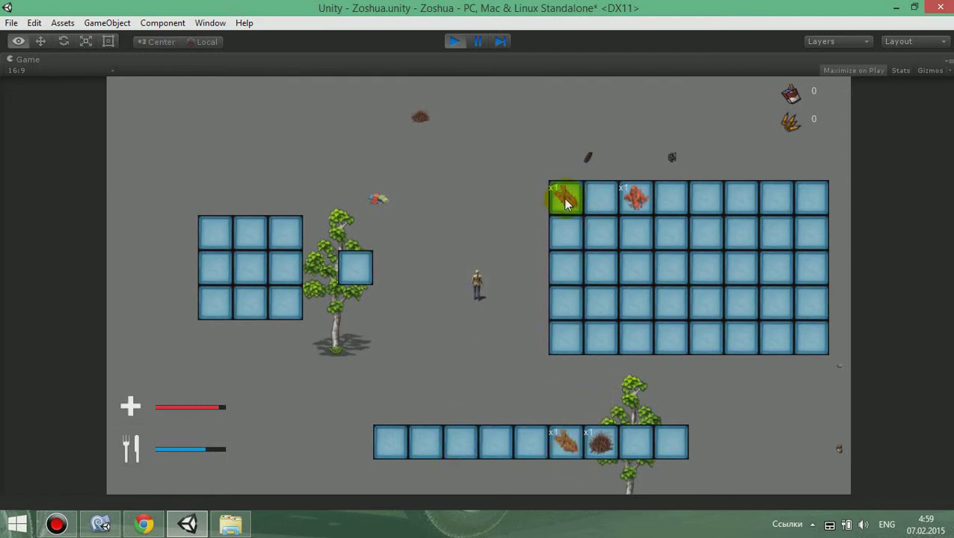
{"action": "left_click_drag", "start_coordinate": [568, 195], "coordinate": [585, 299]}
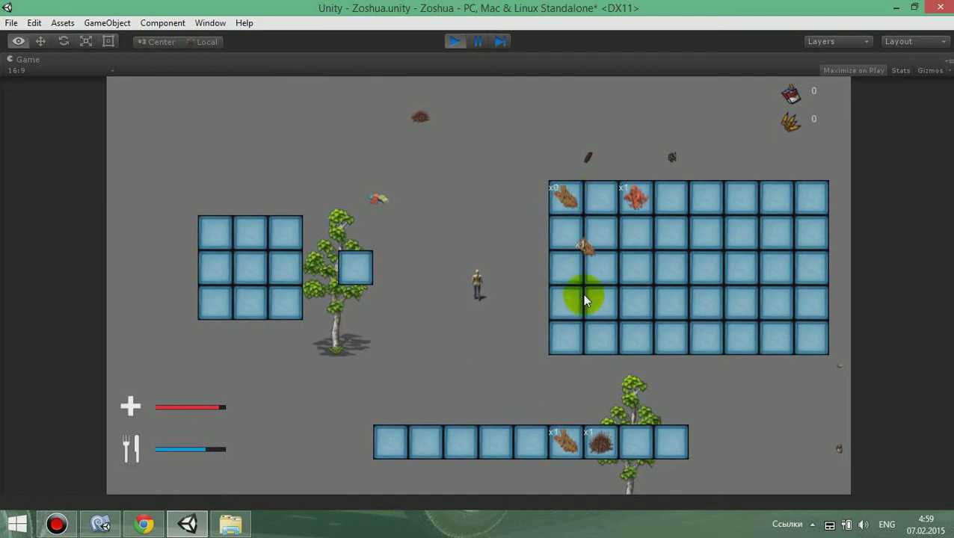
{"action": "left_click", "coordinate": [493, 441]}
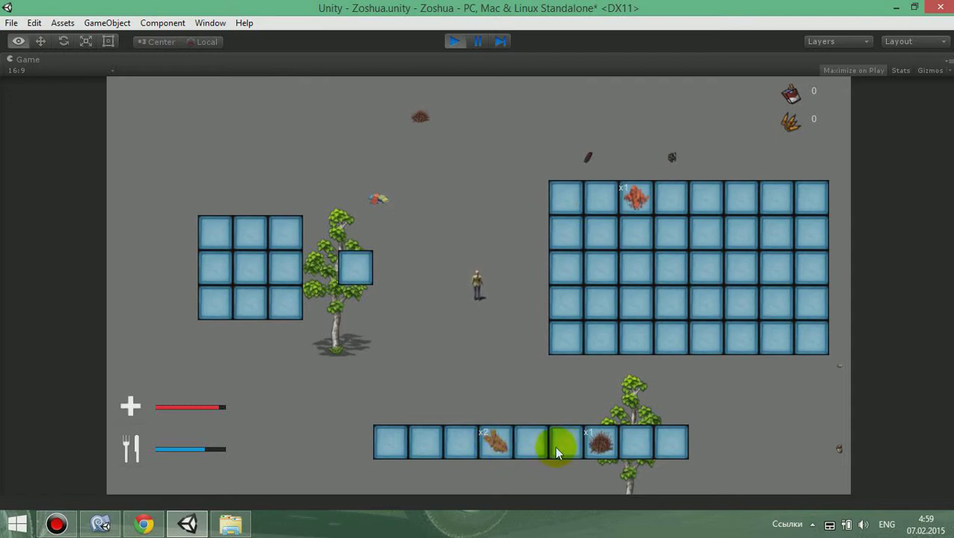
Select the slot-check if-condition on lines 650–654 of Inventory.cs.
{"action": "left_click", "coordinate": [100, 524]}
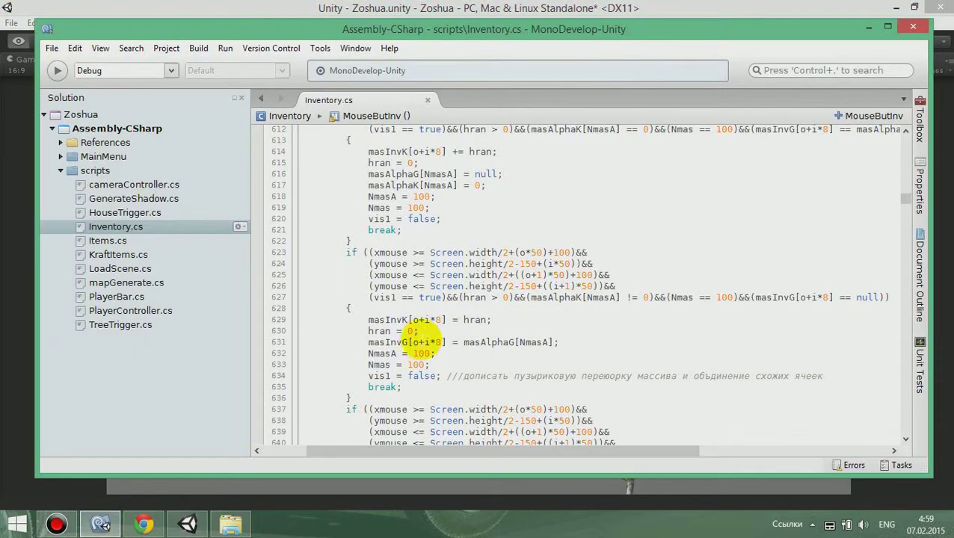
{"action": "scroll", "coordinate": [430, 352], "scroll_direction": "down", "scroll_amount": 2}
{"action": "scroll", "coordinate": [438, 357], "scroll_direction": "down", "scroll_amount": 3}
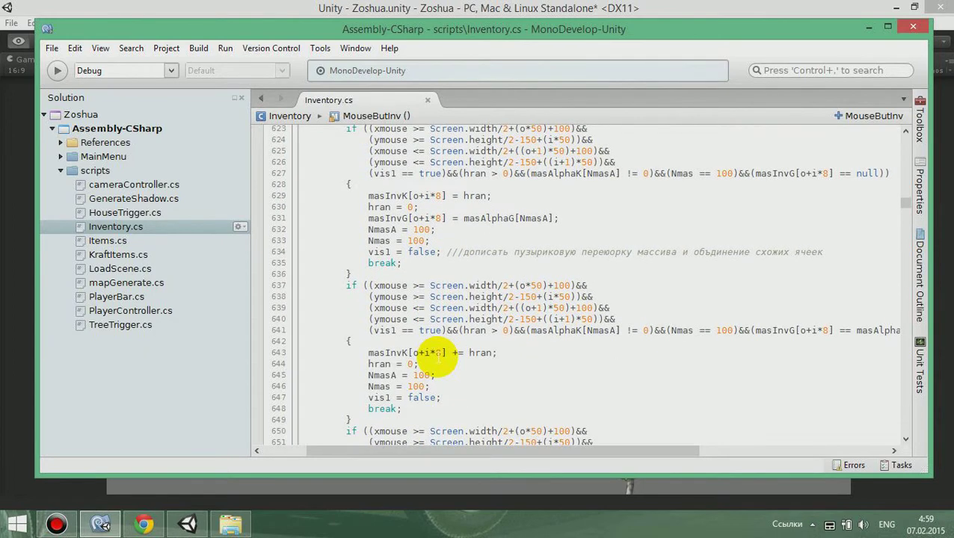
{"action": "scroll", "coordinate": [438, 357], "scroll_direction": "down", "scroll_amount": 2}
{"action": "scroll", "coordinate": [441, 351], "scroll_direction": "down", "scroll_amount": 2}
{"action": "scroll", "coordinate": [449, 344], "scroll_direction": "down", "scroll_amount": 1}
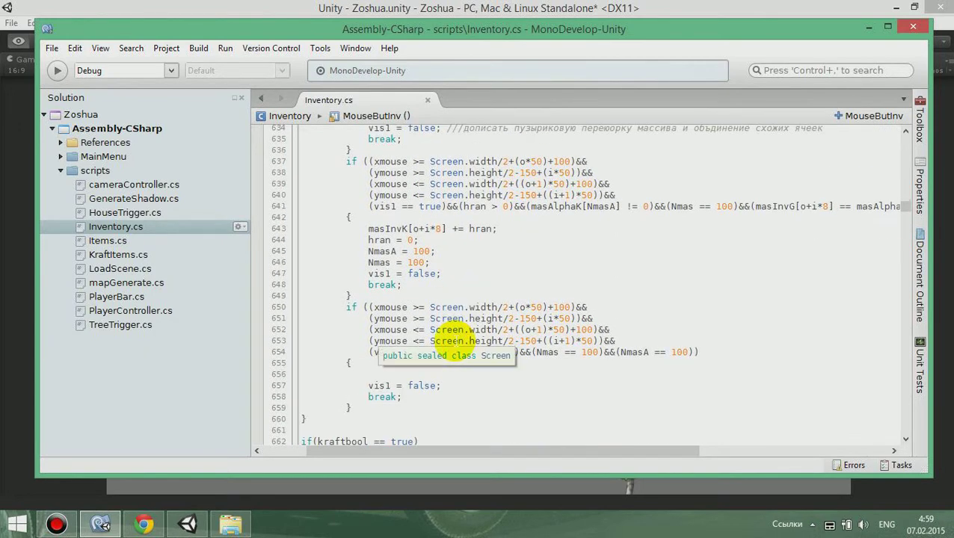
{"action": "scroll", "coordinate": [449, 344], "scroll_direction": "up", "scroll_amount": 3}
{"action": "scroll", "coordinate": [453, 342], "scroll_direction": "down", "scroll_amount": 3}
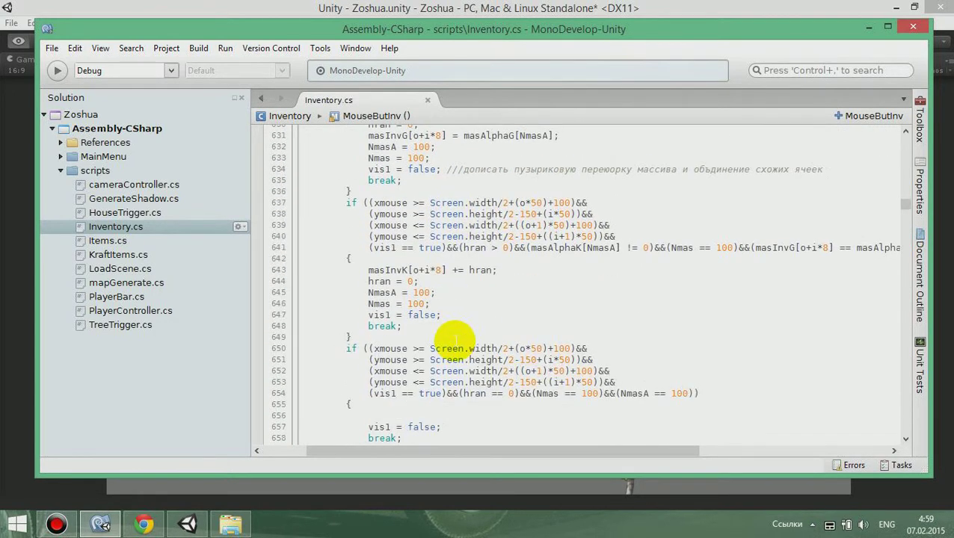
{"action": "scroll", "coordinate": [457, 343], "scroll_direction": "down", "scroll_amount": 2}
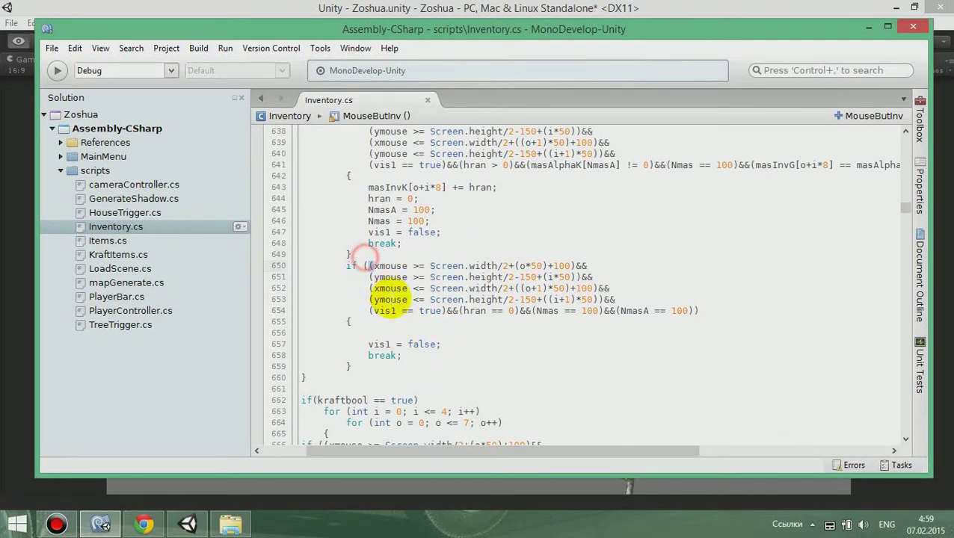
{"action": "left_click_drag", "start_coordinate": [369, 266], "coordinate": [700, 310]}
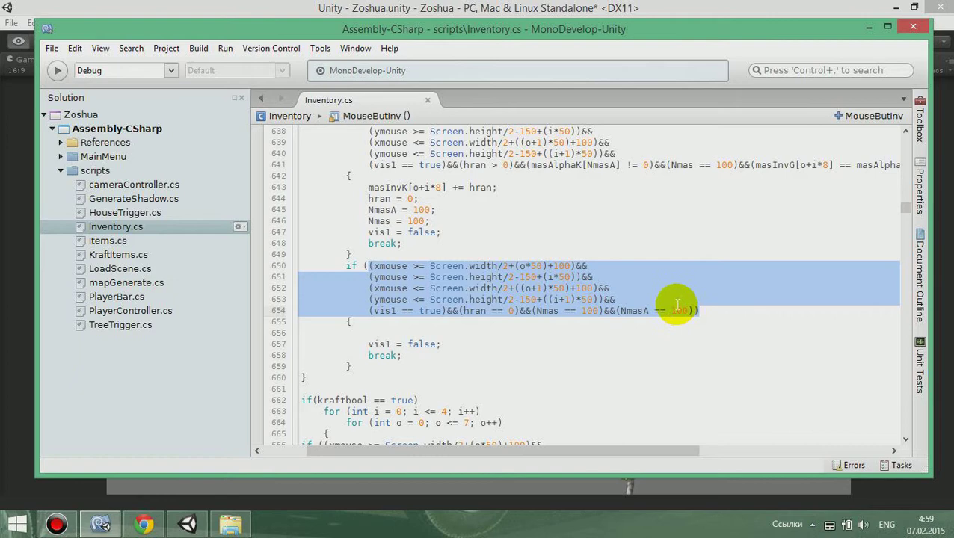
Glance at the game, then scroll back up to the start of MouseButInv at line 517.
{"action": "left_click", "coordinate": [192, 525]}
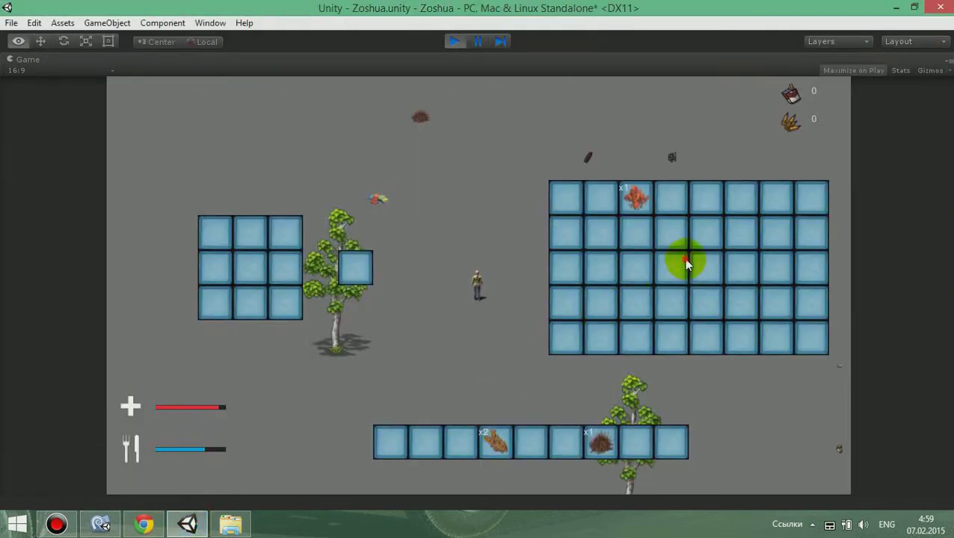
{"action": "left_click", "coordinate": [99, 524]}
{"action": "scroll", "coordinate": [604, 323], "scroll_direction": "up", "scroll_amount": 1}
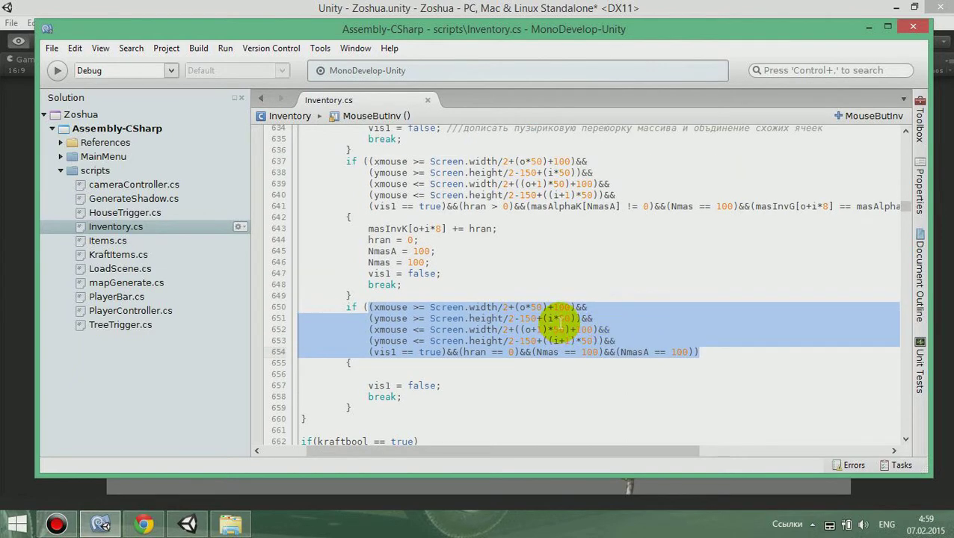
{"action": "scroll", "coordinate": [560, 321], "scroll_direction": "up", "scroll_amount": 3}
{"action": "scroll", "coordinate": [558, 352], "scroll_direction": "up", "scroll_amount": 3}
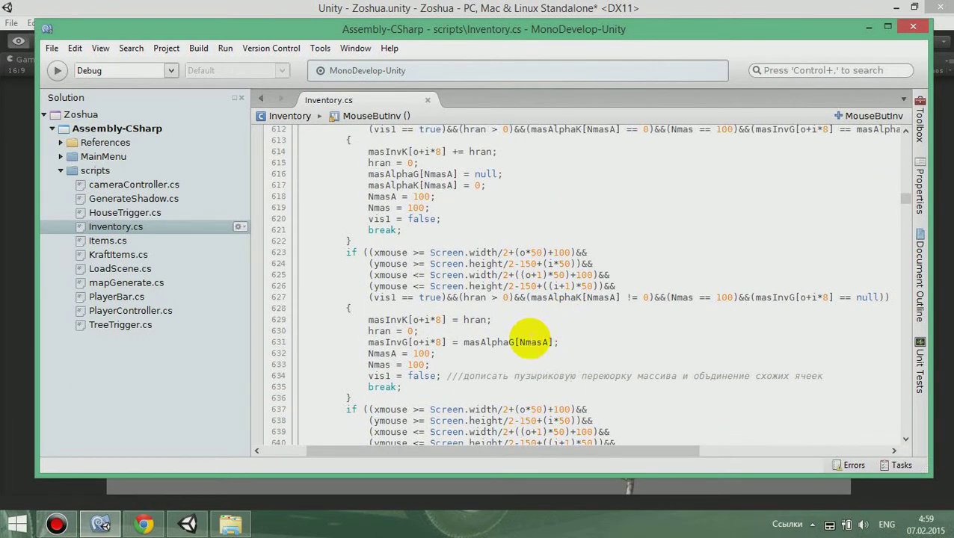
{"action": "scroll", "coordinate": [530, 344], "scroll_direction": "up", "scroll_amount": 5}
{"action": "scroll", "coordinate": [596, 319], "scroll_direction": "up", "scroll_amount": 4}
{"action": "scroll", "coordinate": [465, 341], "scroll_direction": "up", "scroll_amount": 2}
{"action": "scroll", "coordinate": [437, 336], "scroll_direction": "up", "scroll_amount": 2}
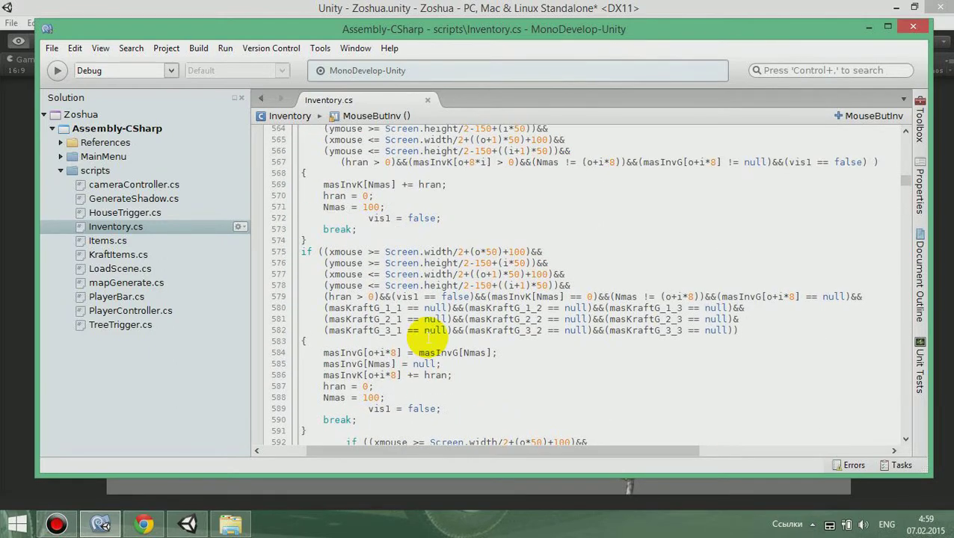
{"action": "scroll", "coordinate": [415, 336], "scroll_direction": "up", "scroll_amount": 1}
{"action": "scroll", "coordinate": [411, 367], "scroll_direction": "up", "scroll_amount": 4}
{"action": "scroll", "coordinate": [427, 377], "scroll_direction": "up", "scroll_amount": 2}
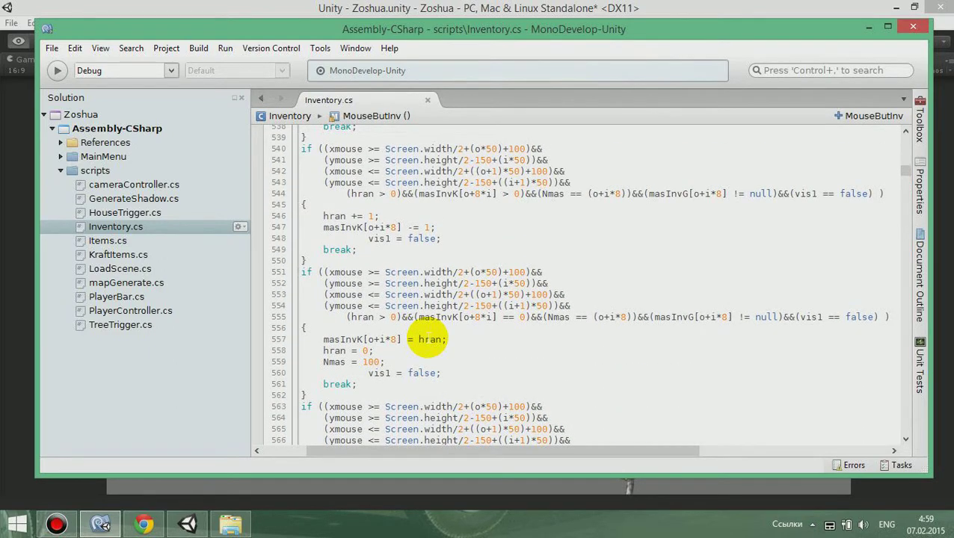
{"action": "scroll", "coordinate": [422, 333], "scroll_direction": "up", "scroll_amount": 2}
{"action": "scroll", "coordinate": [389, 300], "scroll_direction": "up", "scroll_amount": 2}
{"action": "scroll", "coordinate": [389, 247], "scroll_direction": "up", "scroll_amount": 1}
{"action": "scroll", "coordinate": [378, 224], "scroll_direction": "up", "scroll_amount": 3}
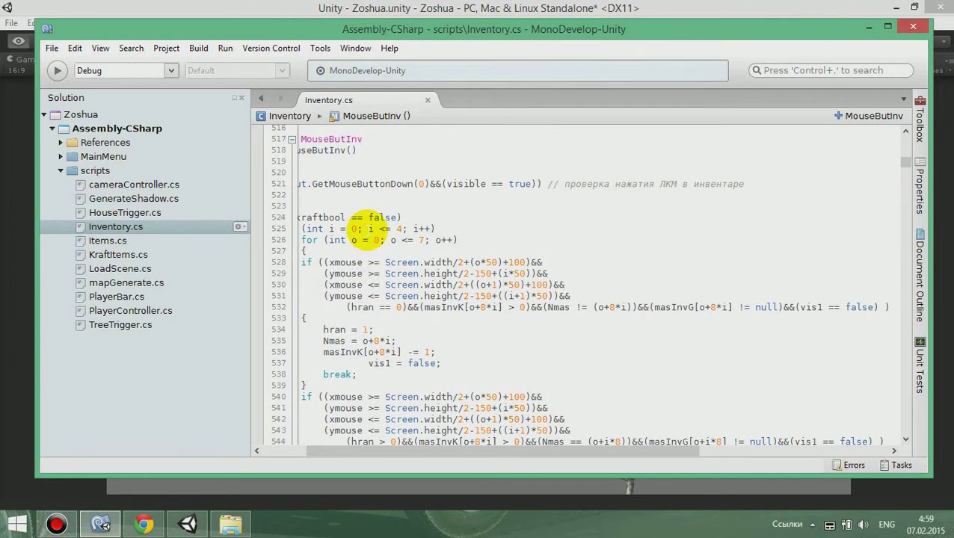
Select the loop headers on lines 525–526, then scroll past #region kraft to the kraftbool == false loop.
{"action": "left_click_drag", "start_coordinate": [519, 448], "coordinate": [417, 448]}
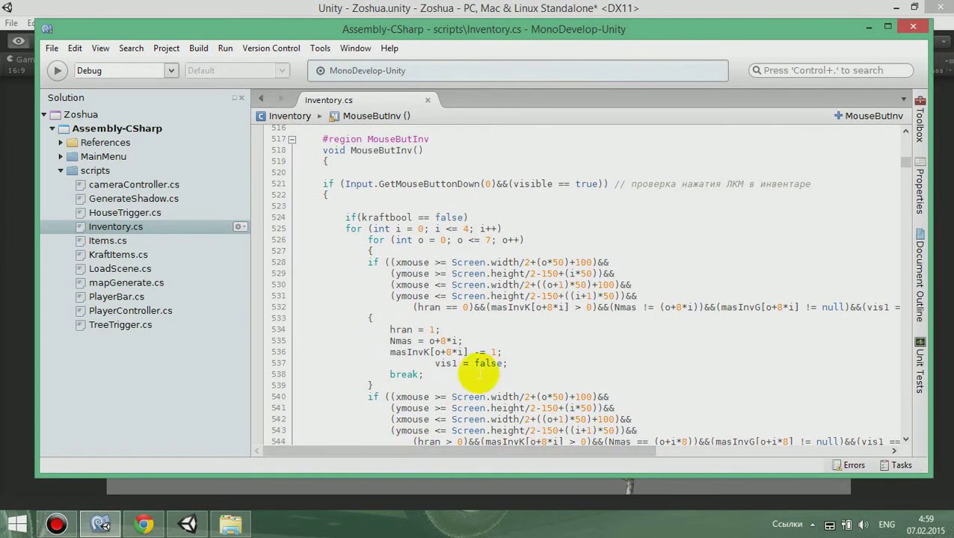
{"action": "left_click_drag", "start_coordinate": [345, 229], "coordinate": [525, 241]}
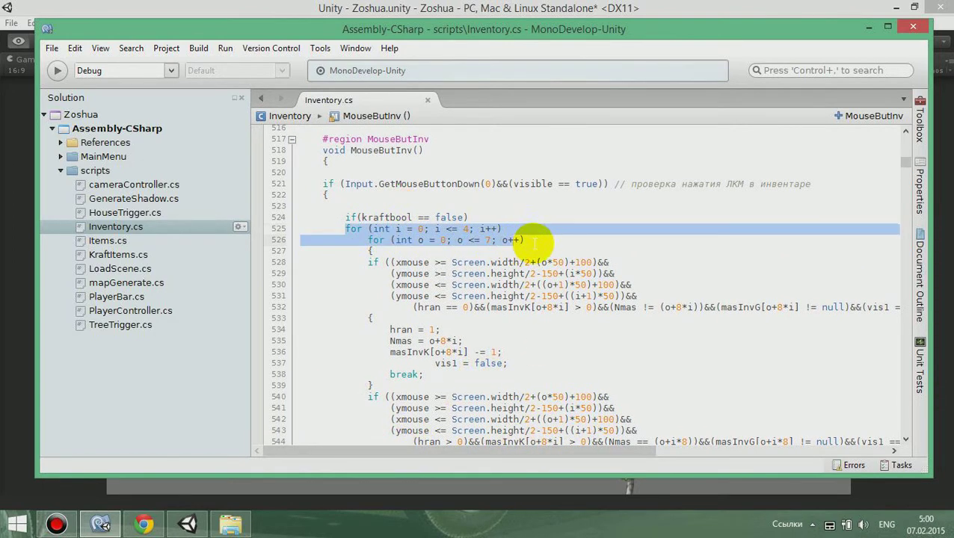
{"action": "scroll", "coordinate": [511, 319], "scroll_direction": "down", "scroll_amount": 2}
{"action": "scroll", "coordinate": [514, 320], "scroll_direction": "down", "scroll_amount": 7}
{"action": "scroll", "coordinate": [513, 319], "scroll_direction": "down", "scroll_amount": 4}
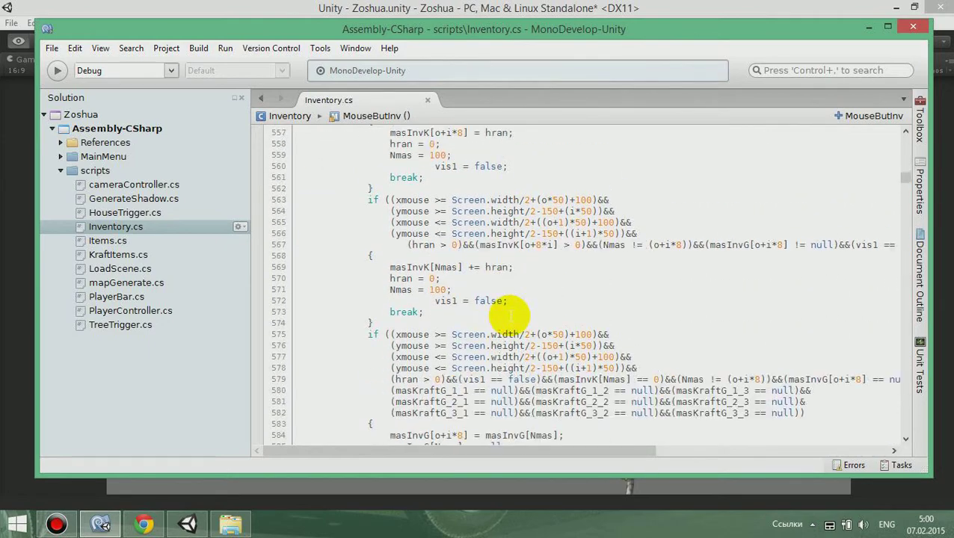
{"action": "scroll", "coordinate": [495, 315], "scroll_direction": "down", "scroll_amount": 6}
{"action": "scroll", "coordinate": [523, 359], "scroll_direction": "down", "scroll_amount": 6}
{"action": "scroll", "coordinate": [504, 309], "scroll_direction": "down", "scroll_amount": 6}
{"action": "scroll", "coordinate": [509, 317], "scroll_direction": "down", "scroll_amount": 6}
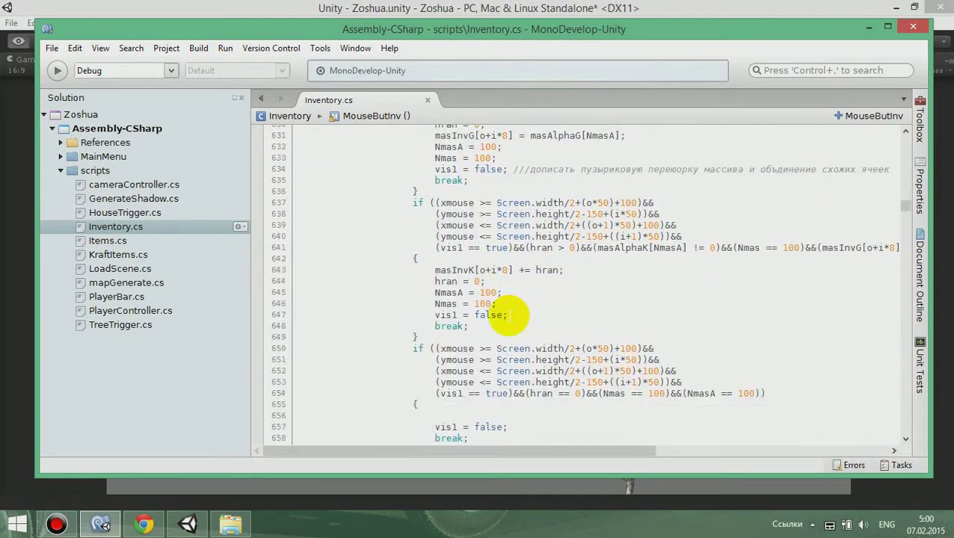
{"action": "scroll", "coordinate": [509, 316], "scroll_direction": "down", "scroll_amount": 5}
{"action": "scroll", "coordinate": [507, 312], "scroll_direction": "down", "scroll_amount": 2}
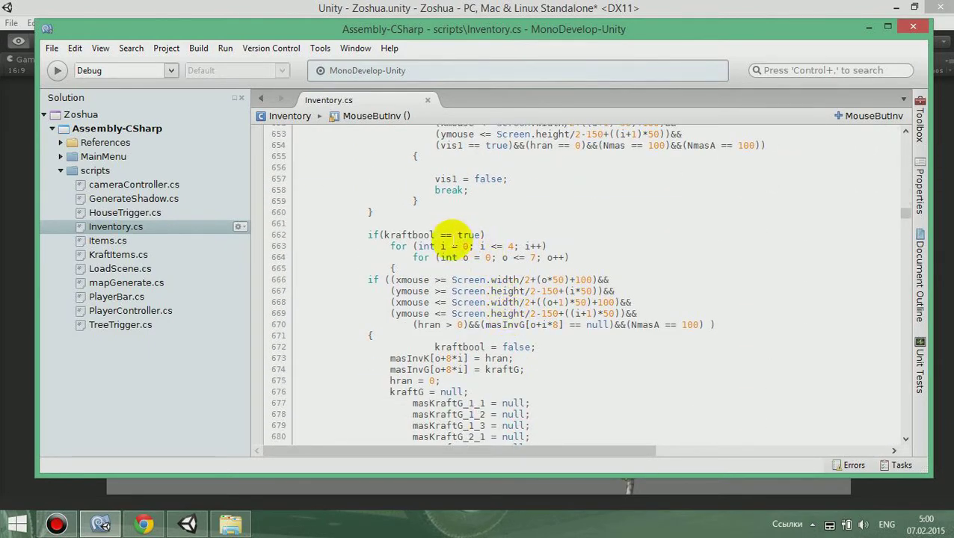
{"action": "scroll", "coordinate": [404, 245], "scroll_direction": "down", "scroll_amount": 4}
{"action": "scroll", "coordinate": [394, 253], "scroll_direction": "down", "scroll_amount": 2}
{"action": "scroll", "coordinate": [394, 254], "scroll_direction": "down", "scroll_amount": 1}
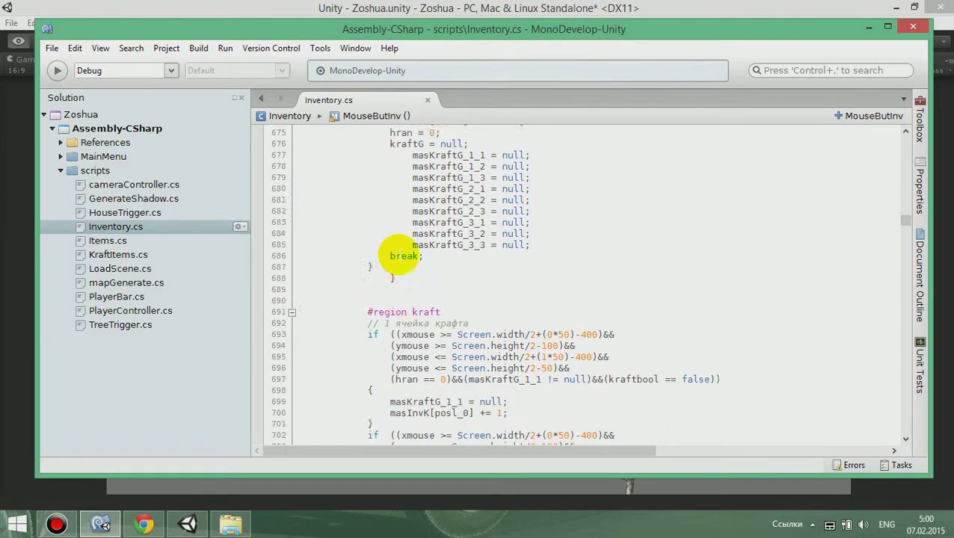
{"action": "scroll", "coordinate": [401, 269], "scroll_direction": "down", "scroll_amount": 1}
{"action": "scroll", "coordinate": [394, 246], "scroll_direction": "down", "scroll_amount": 8}
{"action": "scroll", "coordinate": [394, 299], "scroll_direction": "down", "scroll_amount": 3}
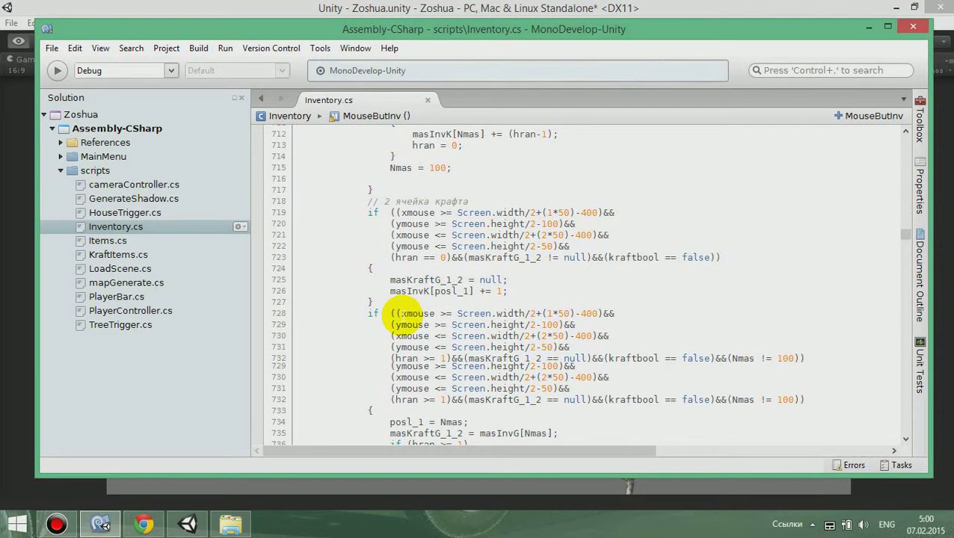
{"action": "scroll", "coordinate": [400, 317], "scroll_direction": "down", "scroll_amount": 6}
{"action": "scroll", "coordinate": [396, 315], "scroll_direction": "down", "scroll_amount": 11}
{"action": "scroll", "coordinate": [394, 310], "scroll_direction": "down", "scroll_amount": 5}
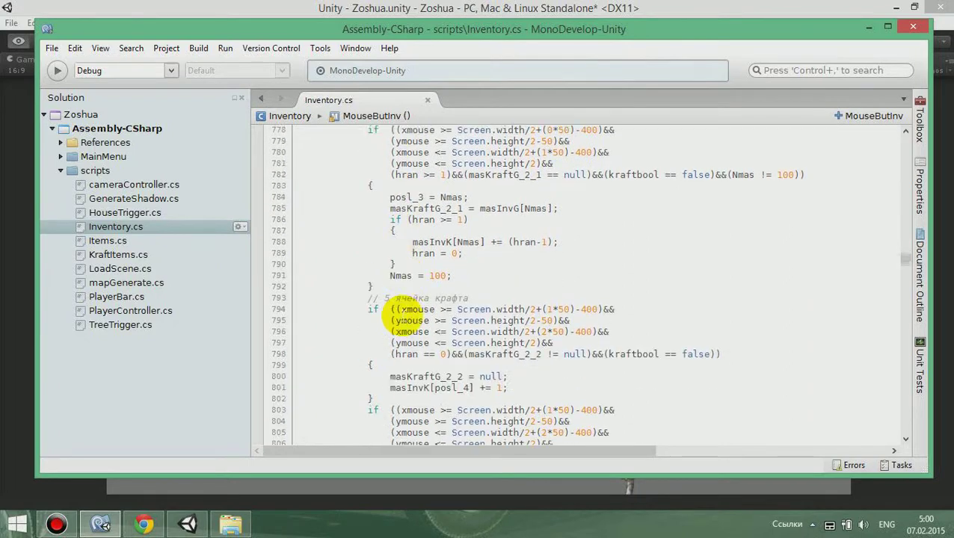
{"action": "scroll", "coordinate": [404, 316], "scroll_direction": "down", "scroll_amount": 5}
{"action": "scroll", "coordinate": [406, 315], "scroll_direction": "down", "scroll_amount": 5}
{"action": "scroll", "coordinate": [405, 315], "scroll_direction": "down", "scroll_amount": 5}
{"action": "scroll", "coordinate": [404, 316], "scroll_direction": "down", "scroll_amount": 5}
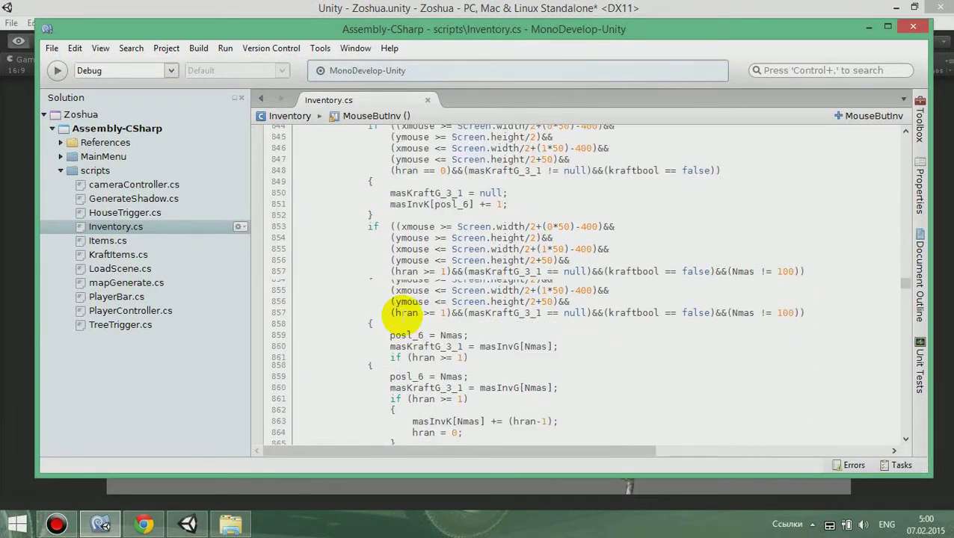
{"action": "scroll", "coordinate": [404, 318], "scroll_direction": "down", "scroll_amount": 5}
{"action": "scroll", "coordinate": [404, 316], "scroll_direction": "down", "scroll_amount": 3}
{"action": "scroll", "coordinate": [404, 315], "scroll_direction": "down", "scroll_amount": 8}
{"action": "scroll", "coordinate": [403, 315], "scroll_direction": "down", "scroll_amount": 4}
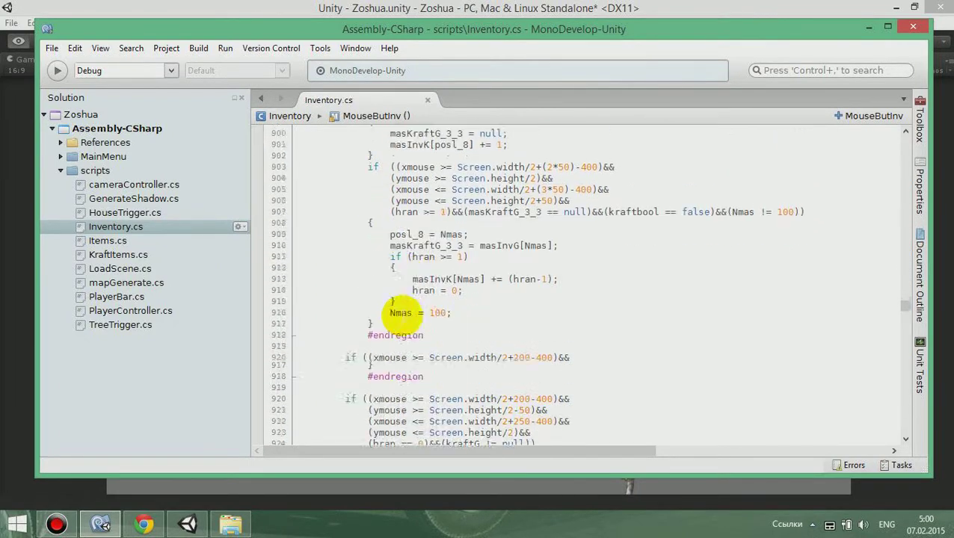
{"action": "scroll", "coordinate": [402, 314], "scroll_direction": "down", "scroll_amount": 5}
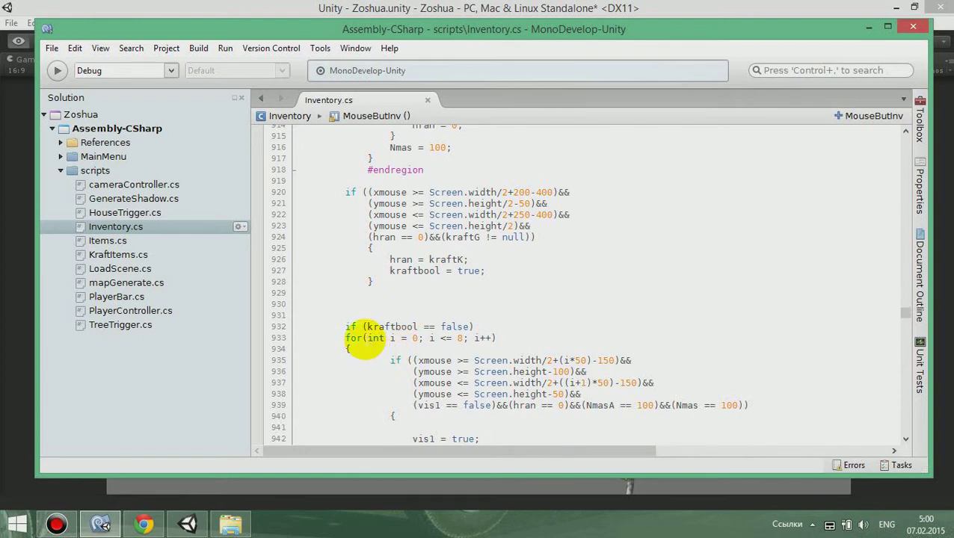
{"action": "left_click_drag", "start_coordinate": [340, 338], "coordinate": [509, 339]}
{"action": "scroll", "coordinate": [520, 340], "scroll_direction": "down", "scroll_amount": 2}
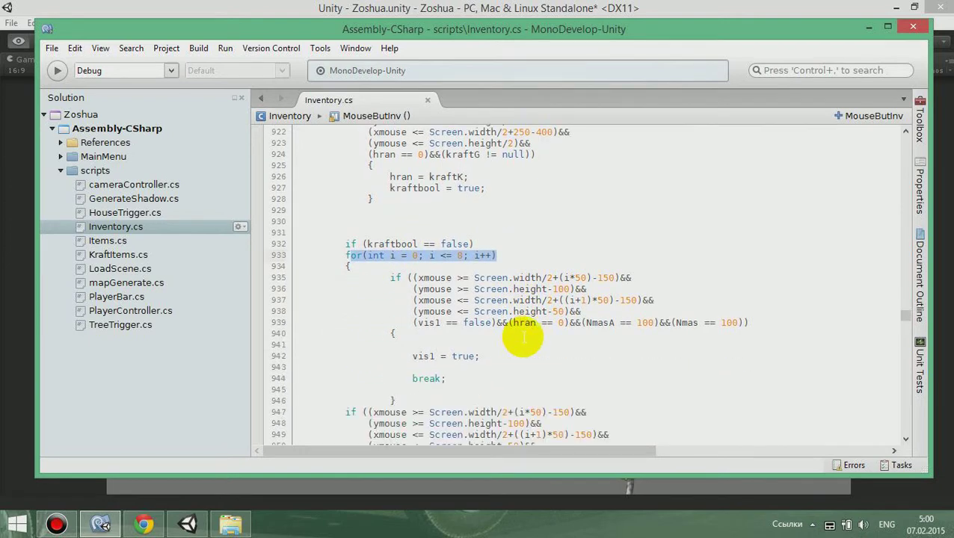
{"action": "scroll", "coordinate": [525, 318], "scroll_direction": "down", "scroll_amount": 2}
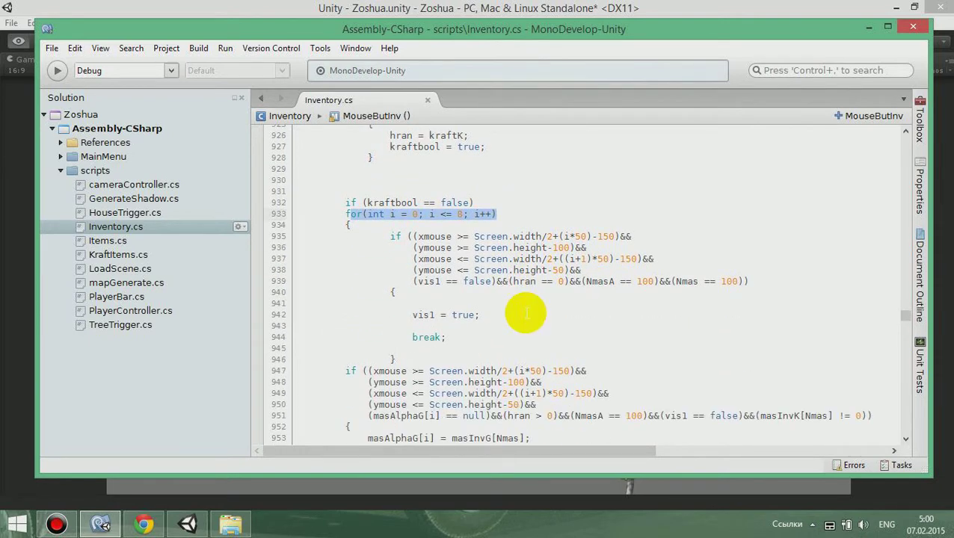
{"action": "scroll", "coordinate": [527, 313], "scroll_direction": "down", "scroll_amount": 2}
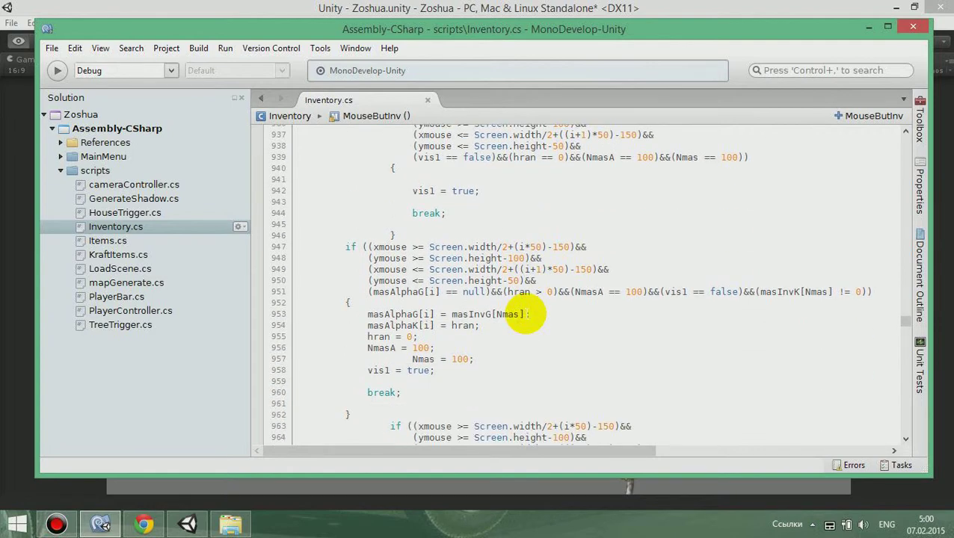
{"action": "scroll", "coordinate": [525, 314], "scroll_direction": "down", "scroll_amount": 3}
{"action": "scroll", "coordinate": [526, 314], "scroll_direction": "down", "scroll_amount": 3}
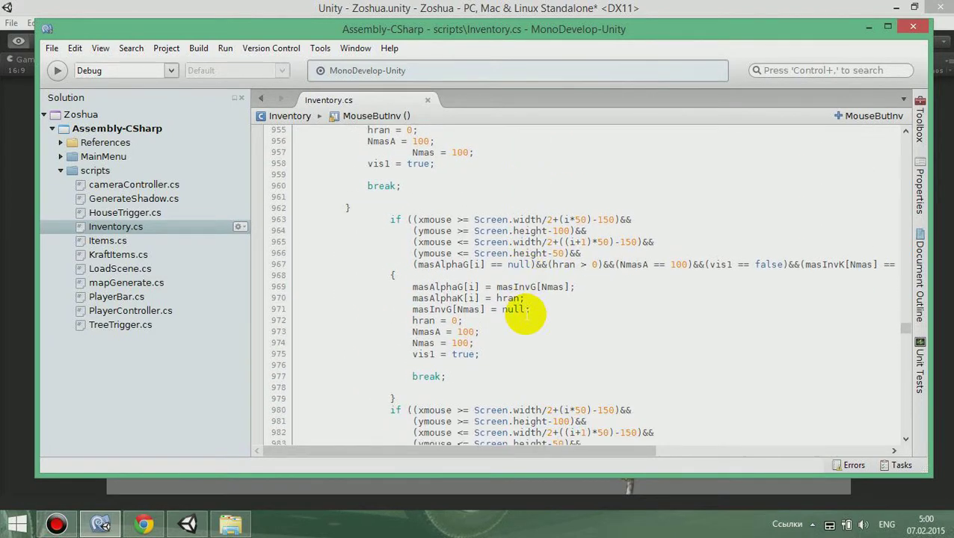
{"action": "scroll", "coordinate": [526, 314], "scroll_direction": "down", "scroll_amount": 3}
{"action": "scroll", "coordinate": [525, 314], "scroll_direction": "down", "scroll_amount": 3}
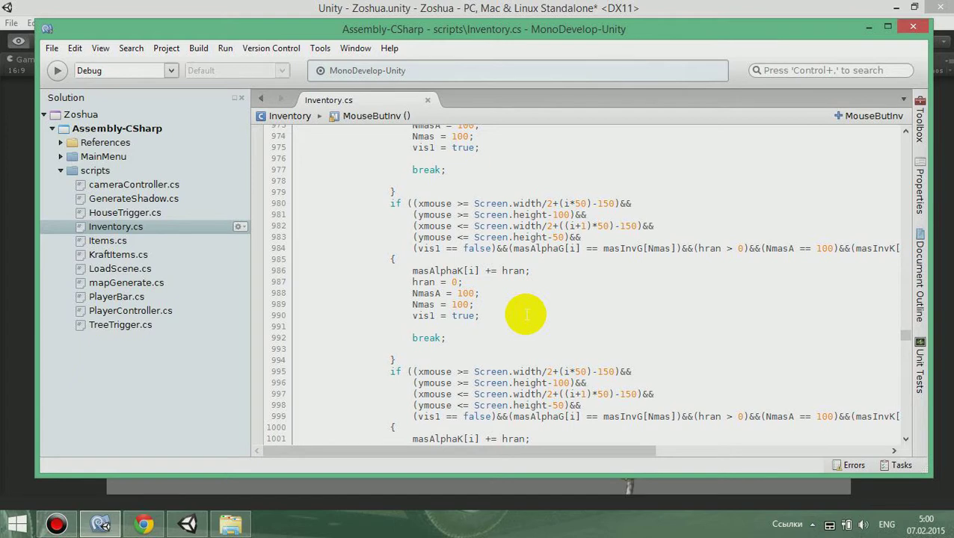
{"action": "scroll", "coordinate": [526, 314], "scroll_direction": "up", "scroll_amount": 3}
{"action": "scroll", "coordinate": [526, 314], "scroll_direction": "up", "scroll_amount": 3}
{"action": "scroll", "coordinate": [526, 314], "scroll_direction": "up", "scroll_amount": 2}
{"action": "scroll", "coordinate": [526, 314], "scroll_direction": "up", "scroll_amount": 2}
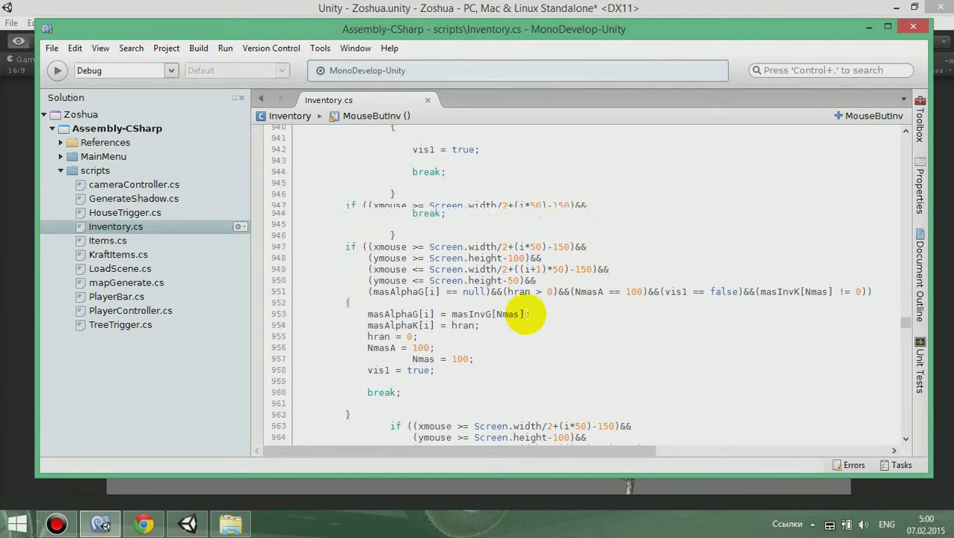
{"action": "scroll", "coordinate": [525, 314], "scroll_direction": "up", "scroll_amount": 3}
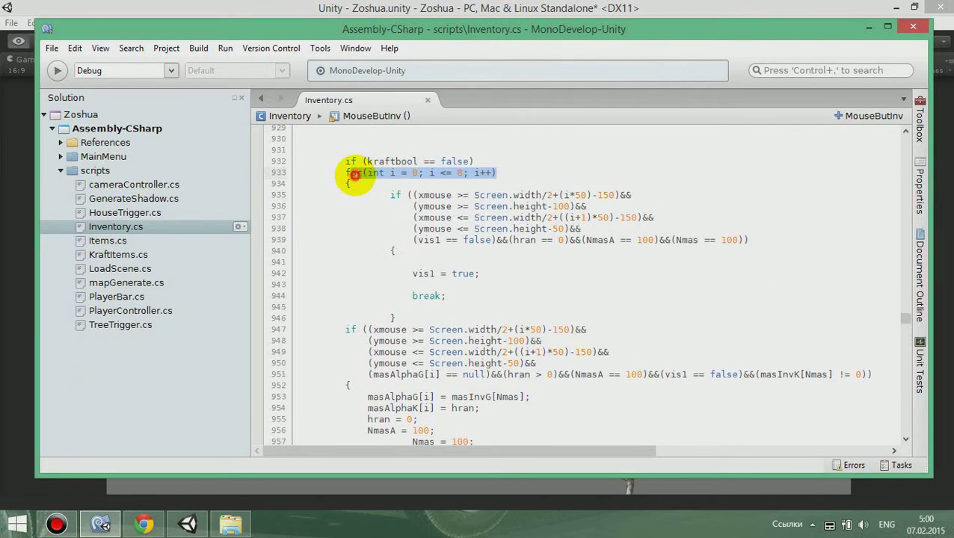
{"action": "left_click_drag", "start_coordinate": [346, 173], "coordinate": [510, 173]}
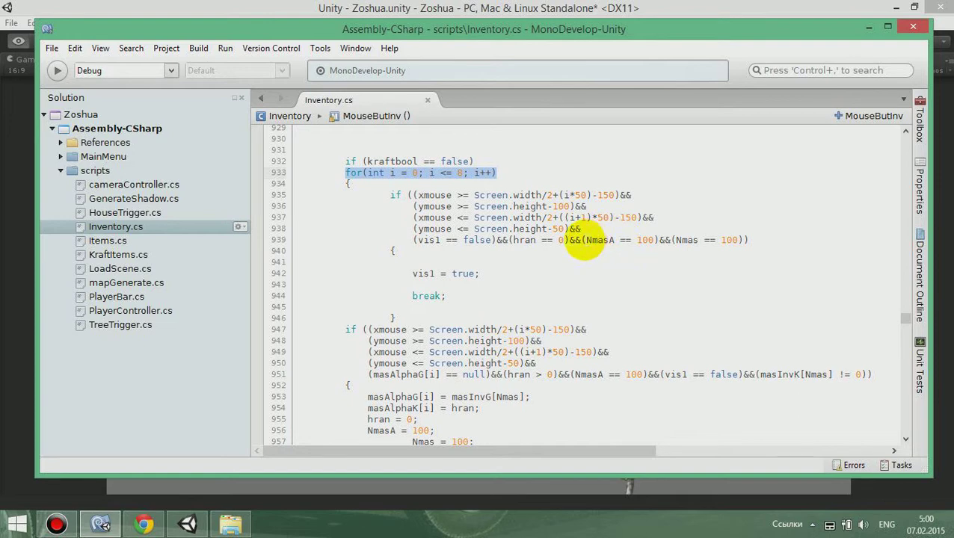
{"action": "left_click", "coordinate": [586, 241]}
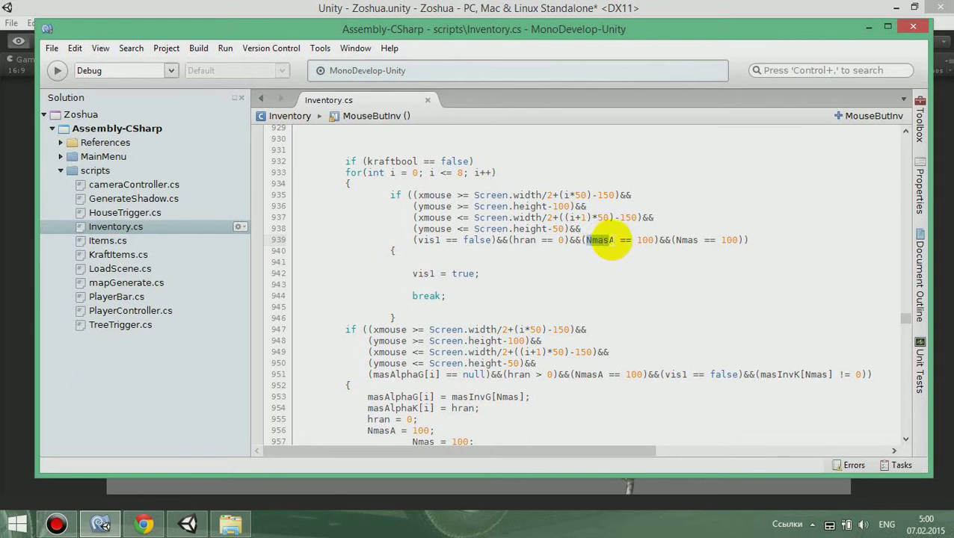
{"action": "left_click_drag", "start_coordinate": [609, 241], "coordinate": [619, 255]}
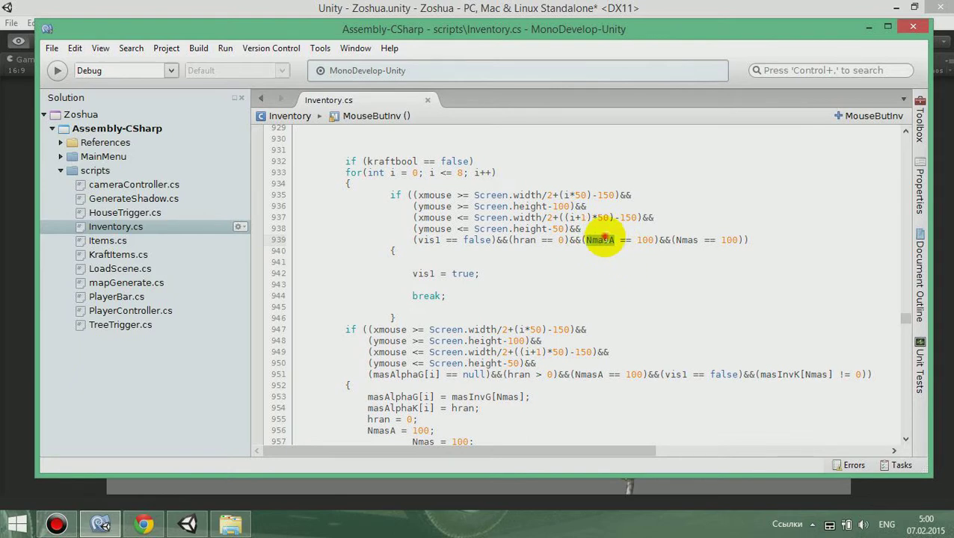
{"action": "left_click", "coordinate": [618, 263]}
{"action": "left_click_drag", "start_coordinate": [596, 241], "coordinate": [620, 240]}
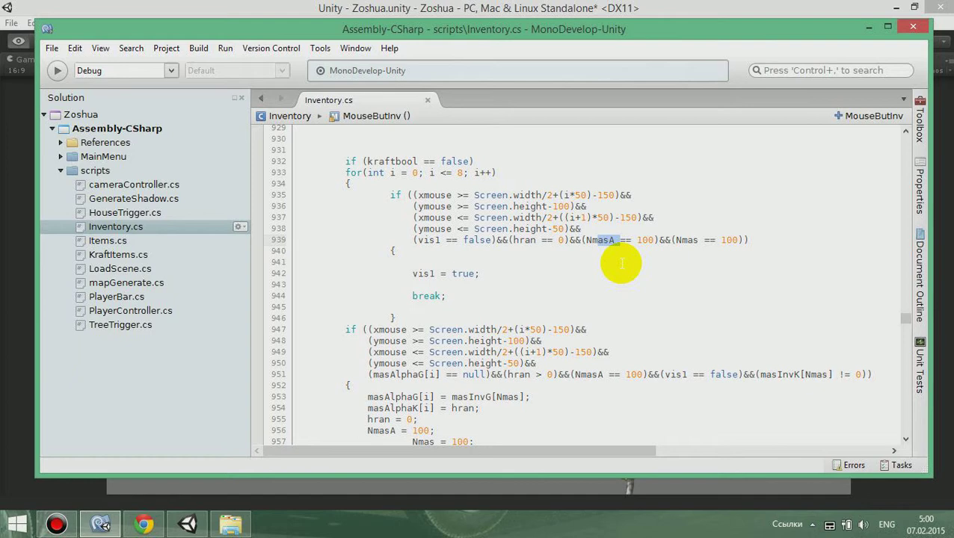
{"action": "left_click", "coordinate": [621, 263]}
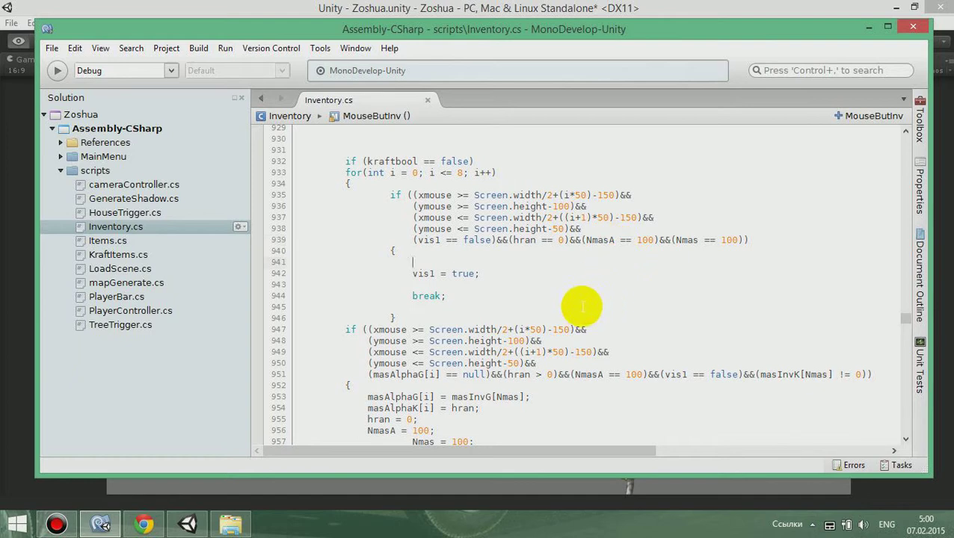
{"action": "scroll", "coordinate": [557, 291], "scroll_direction": "down", "scroll_amount": 5}
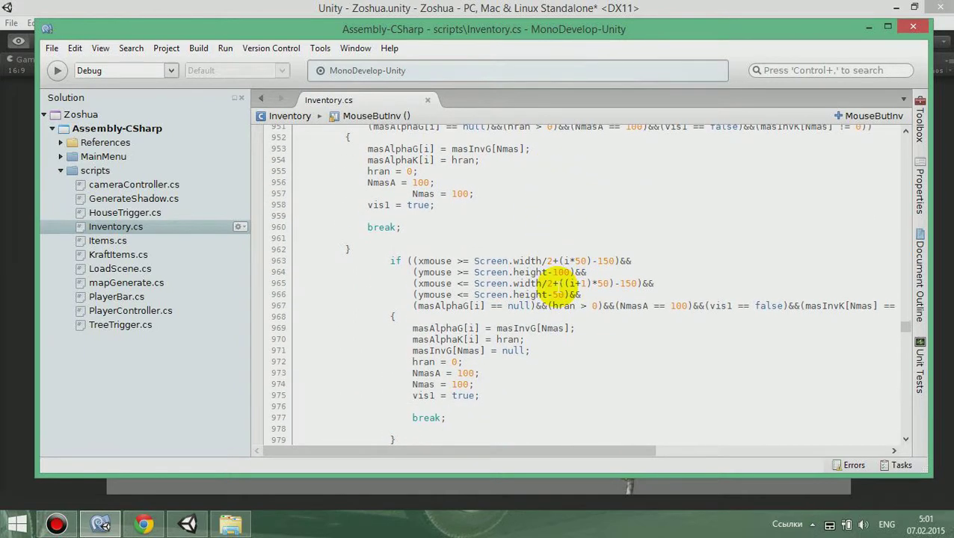
{"action": "scroll", "coordinate": [559, 284], "scroll_direction": "down", "scroll_amount": 5}
{"action": "scroll", "coordinate": [560, 299], "scroll_direction": "down", "scroll_amount": 5}
{"action": "scroll", "coordinate": [557, 288], "scroll_direction": "down", "scroll_amount": 5}
{"action": "scroll", "coordinate": [557, 286], "scroll_direction": "down", "scroll_amount": 1}
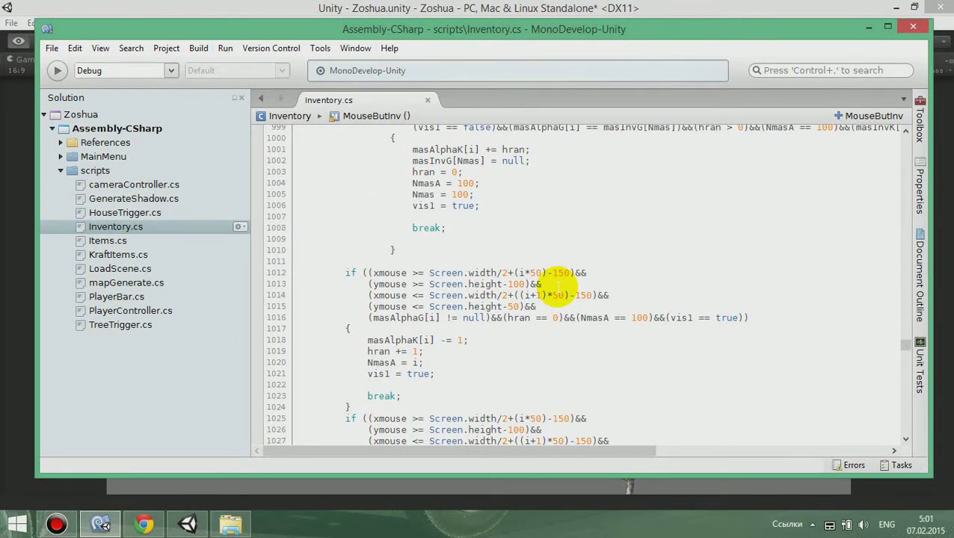
{"action": "double_click", "coordinate": [441, 274]}
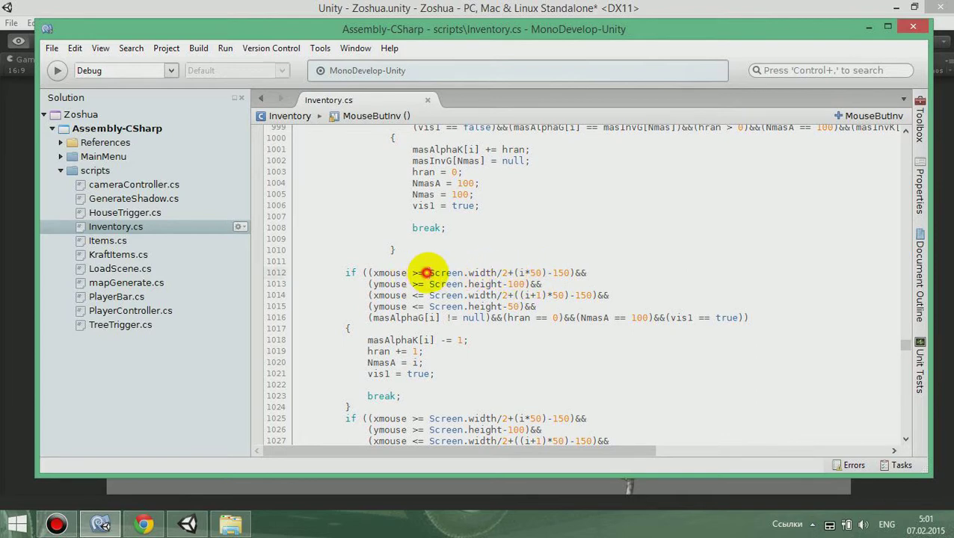
{"action": "left_click_drag", "start_coordinate": [485, 274], "coordinate": [546, 305]}
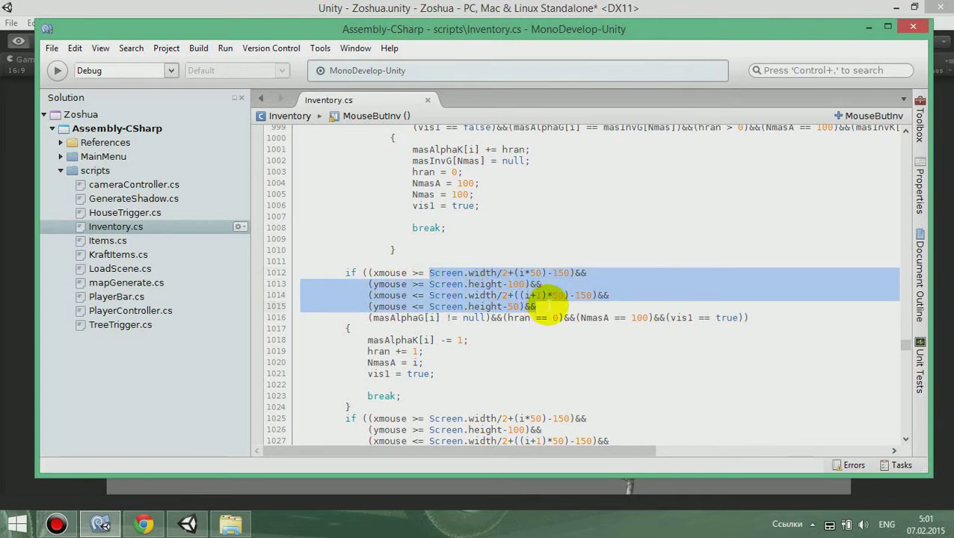
{"action": "scroll", "coordinate": [548, 304], "scroll_direction": "down", "scroll_amount": 1}
{"action": "scroll", "coordinate": [548, 304], "scroll_direction": "down", "scroll_amount": 1}
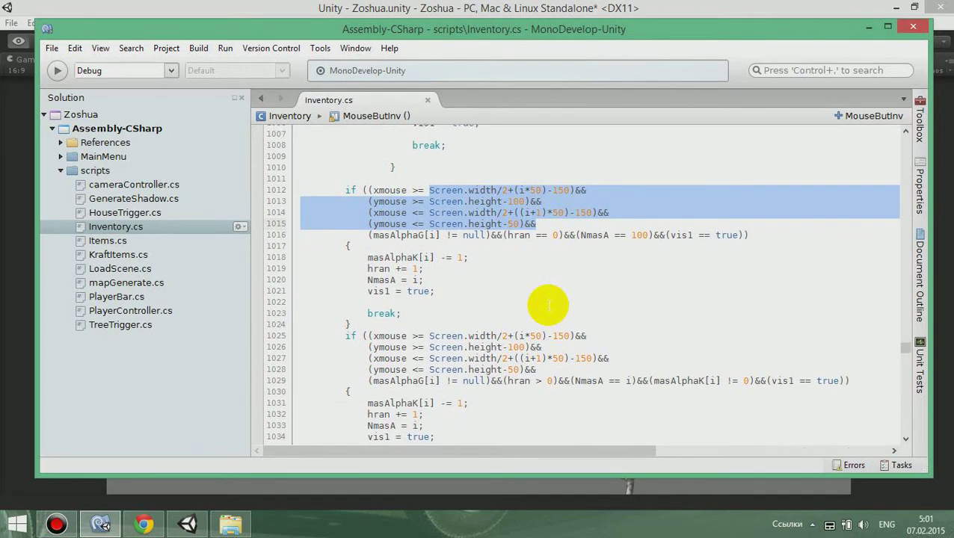
{"action": "scroll", "coordinate": [548, 302], "scroll_direction": "down", "scroll_amount": 5}
{"action": "scroll", "coordinate": [547, 301], "scroll_direction": "down", "scroll_amount": 3}
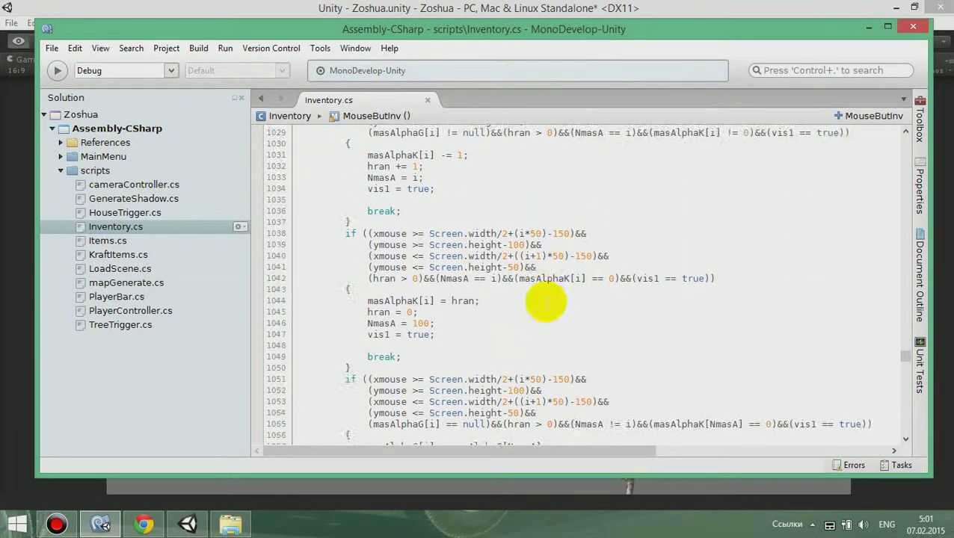
{"action": "scroll", "coordinate": [548, 301], "scroll_direction": "down", "scroll_amount": 3}
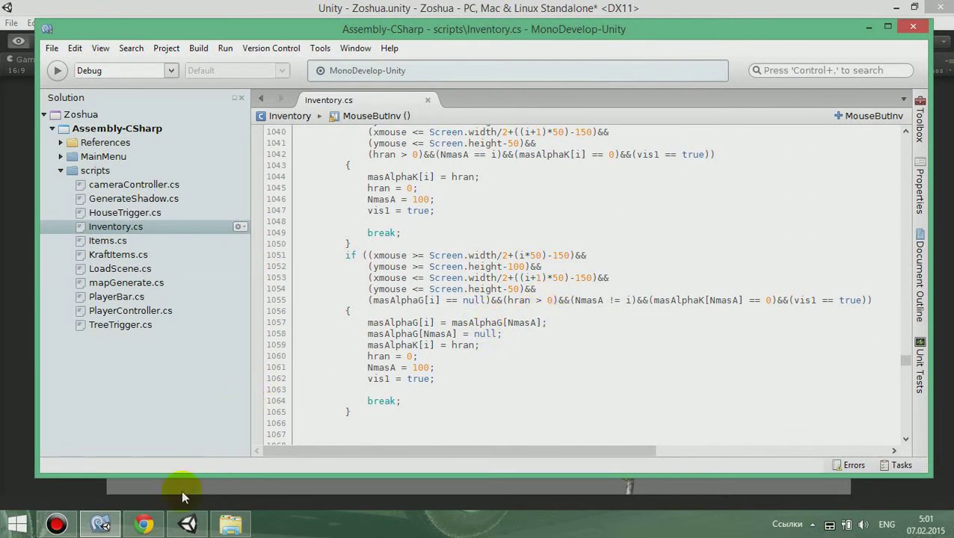
Switch to the Unity Game view showing the hotbar's x2 wood stack and spiky item.
{"action": "left_click", "coordinate": [187, 524]}
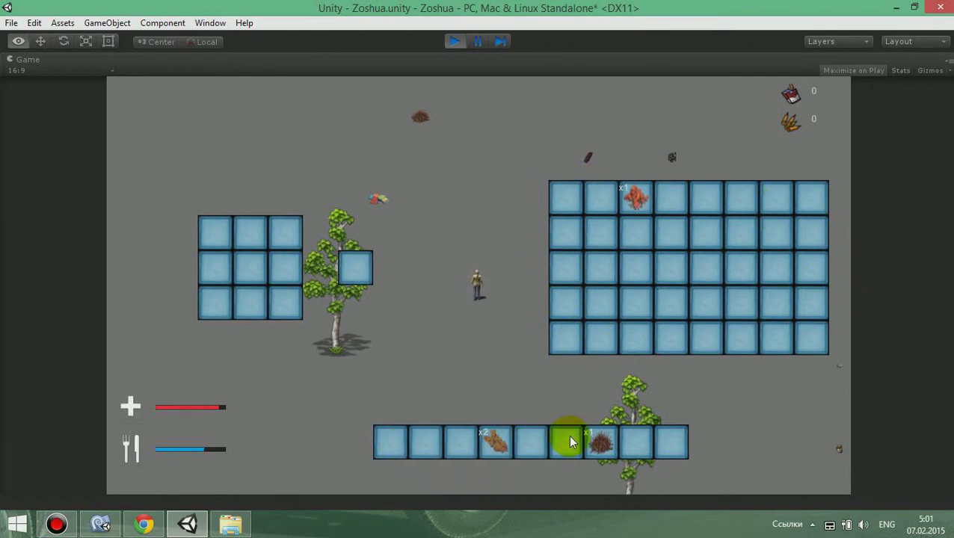
{"action": "mouse_move", "coordinate": [196, 527]}
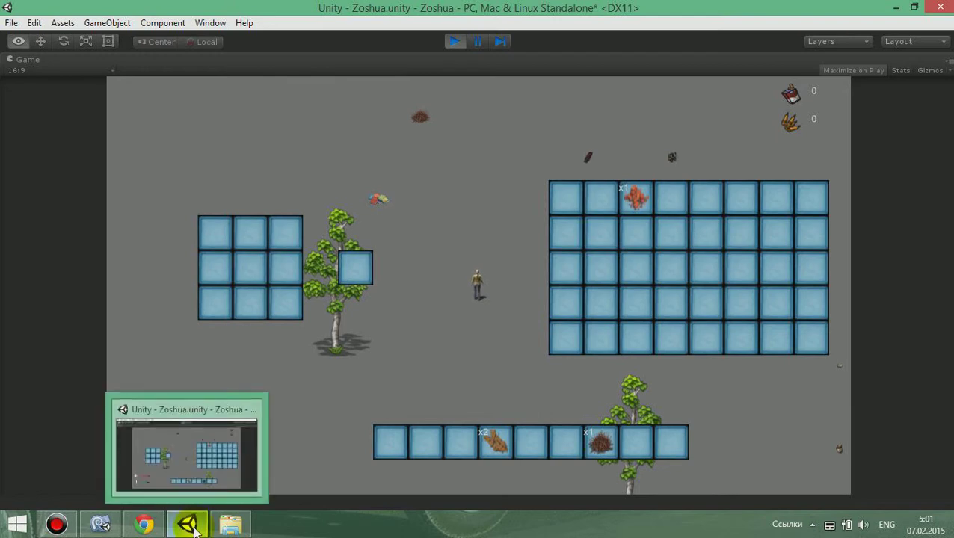